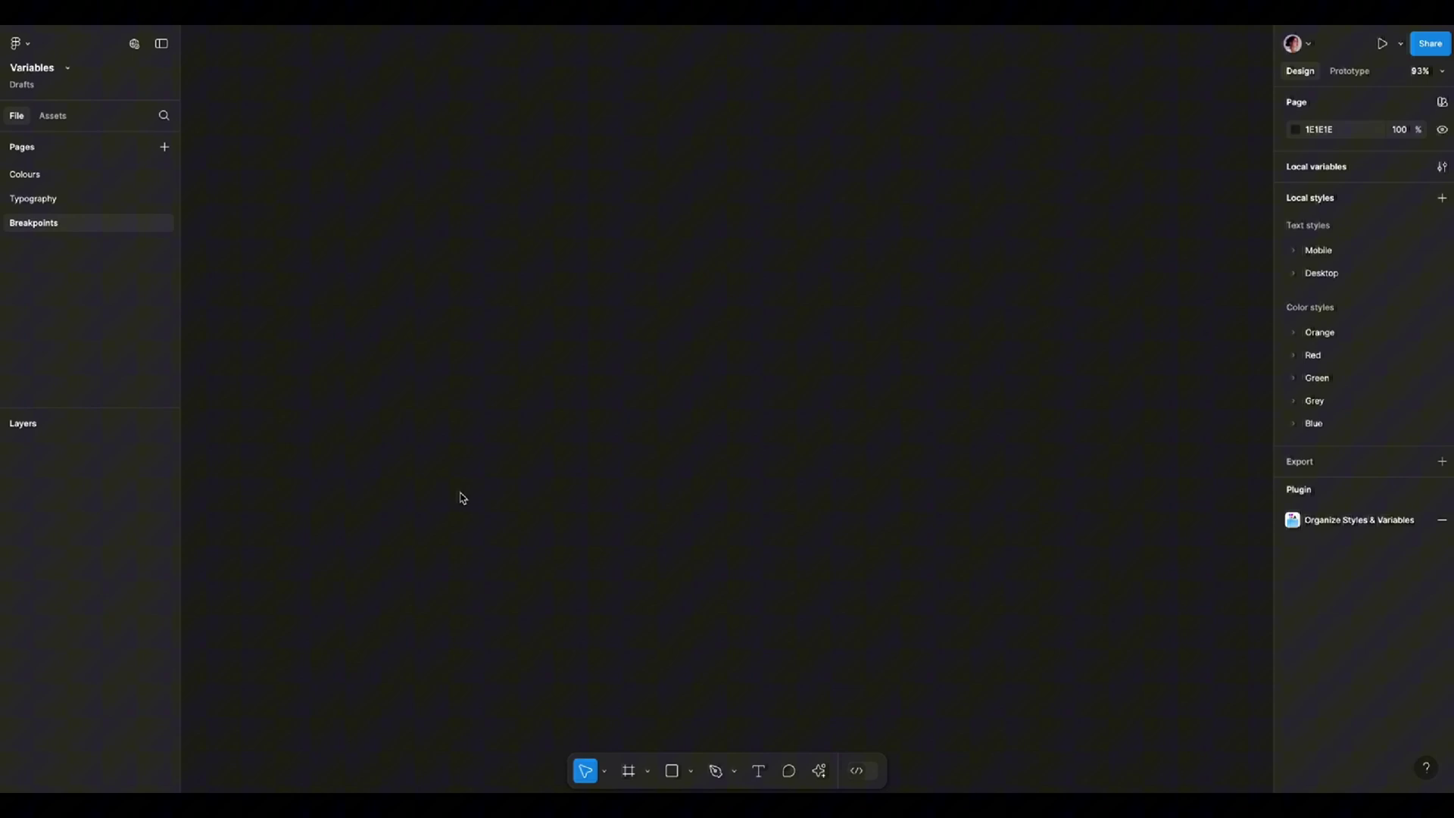
Draw frames 1400 and 768 wide beside a Mobile frame and show the local variables.
left_click(628, 771)
mouse_move(422, 222)
left_mouse_down()
mouse_move(711, 462)
mouse_move(832, 506)
left_mouse_up()
type("1")
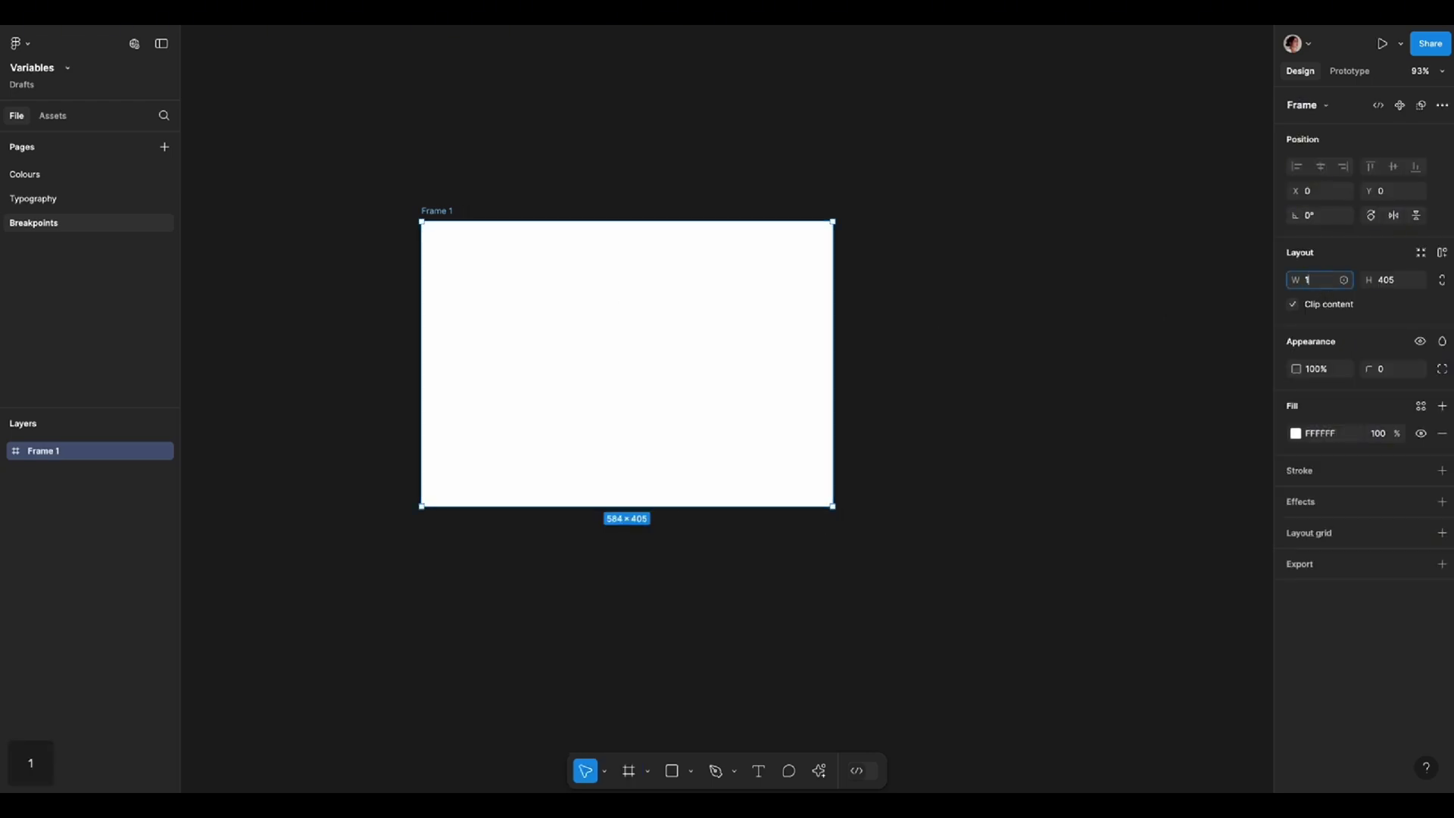
type("400")
key("Return")
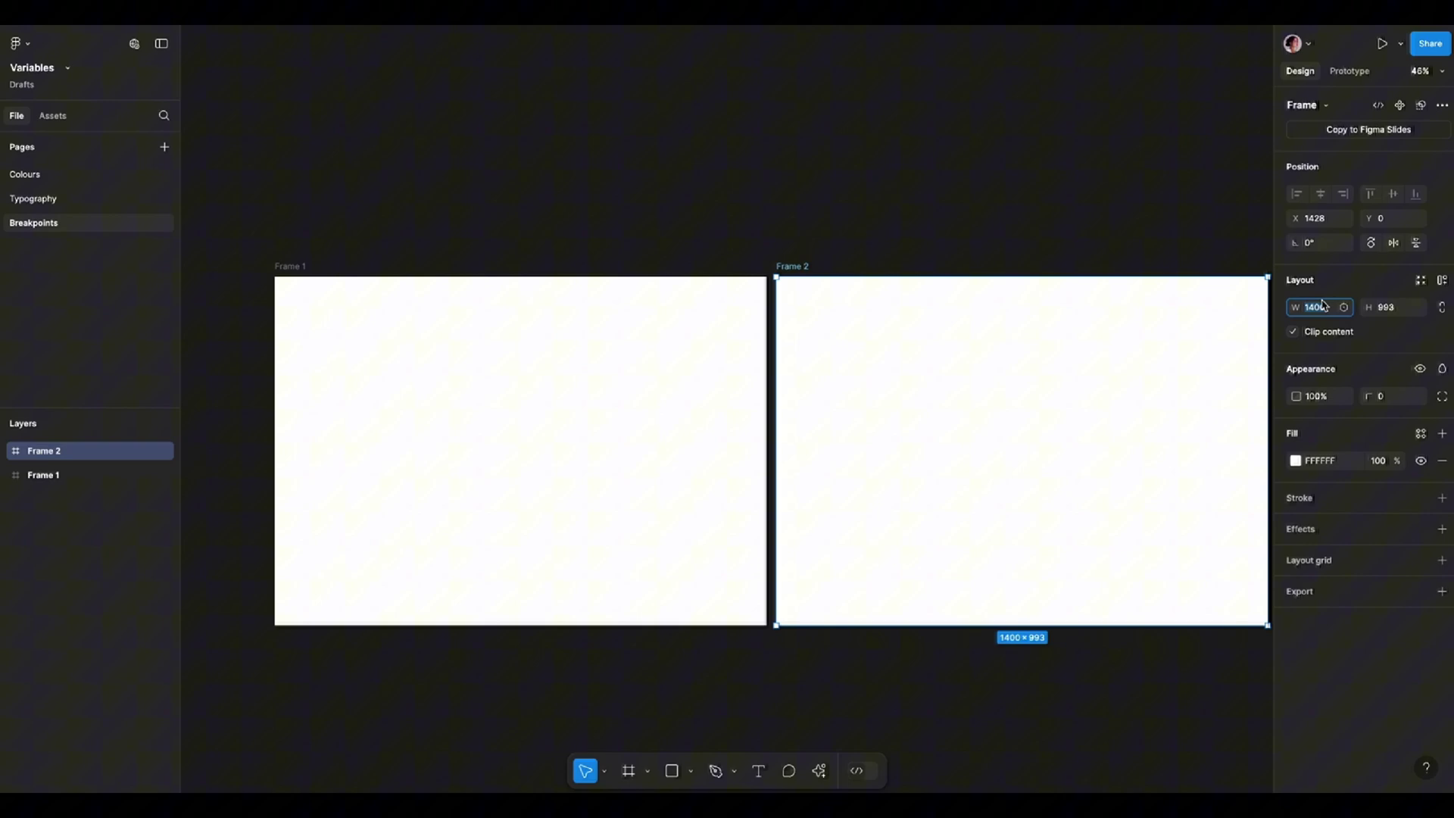
type("768")
key("Return")
left_click(1434, 265)
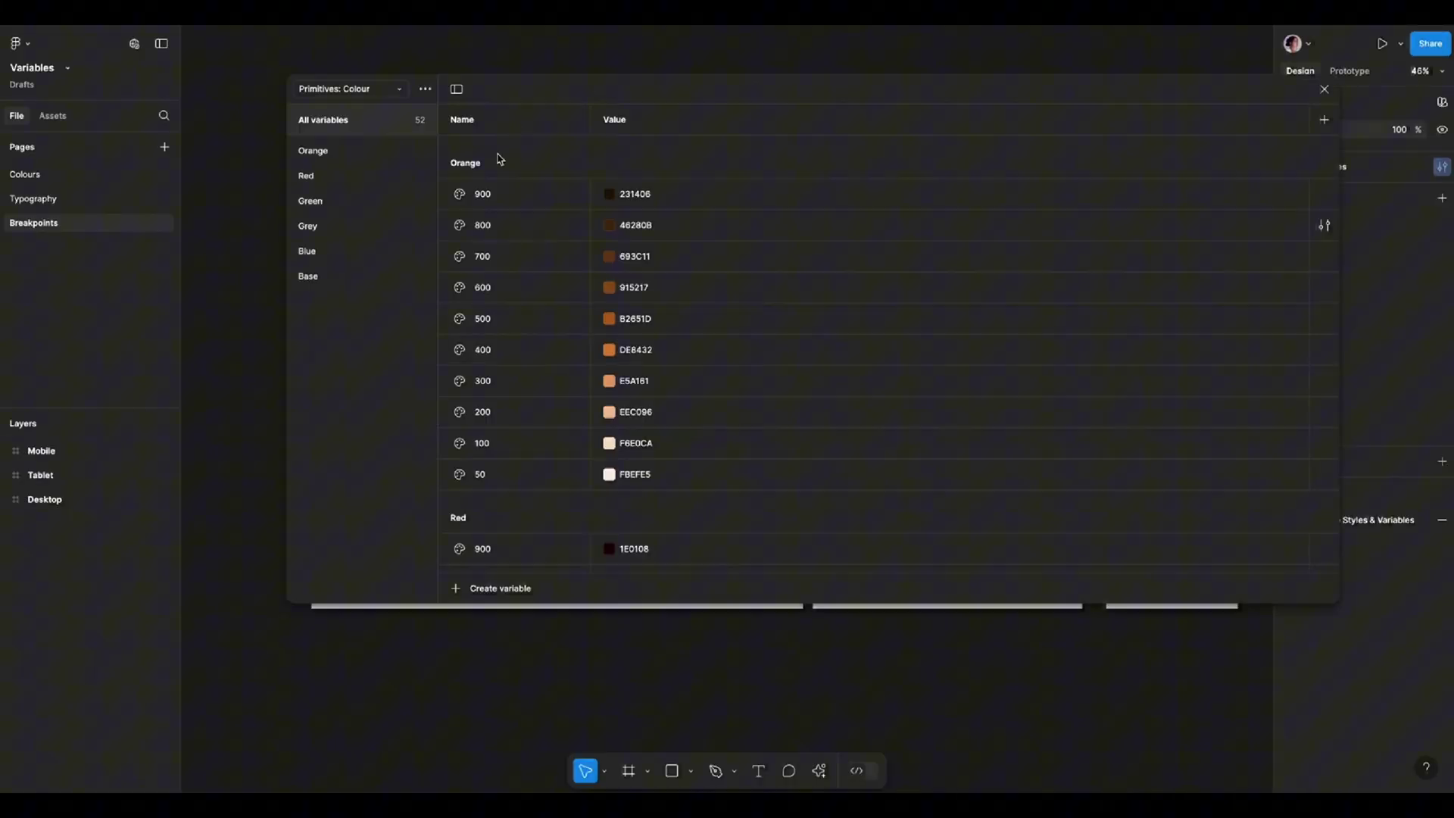
Create a Breakpoints collection with Desktop, Tablet, Mobile modes and Example values 1200, 750, 300.
left_click(426, 90)
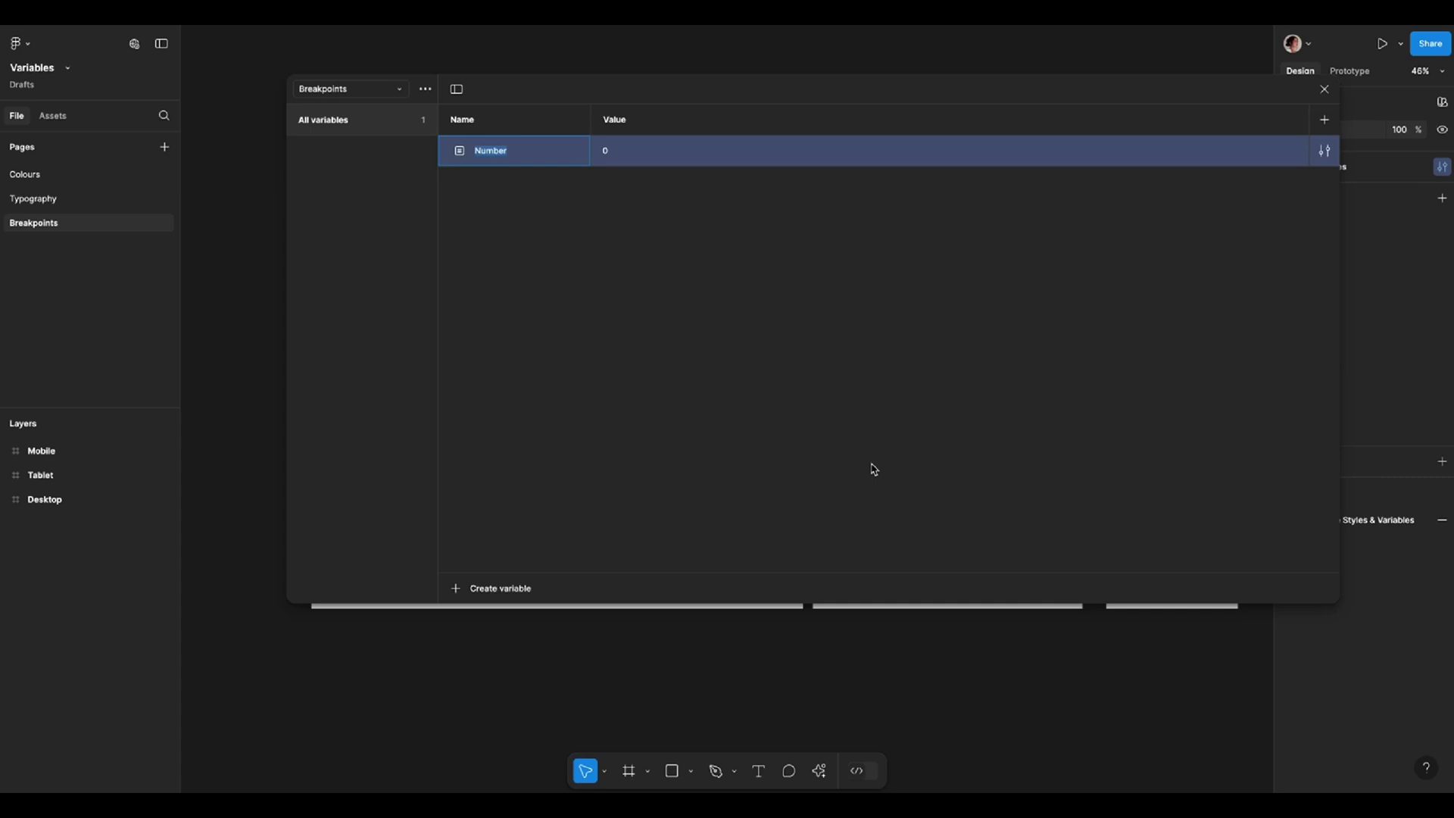
left_click(1324, 120)
left_click(631, 117)
type("Desktop")
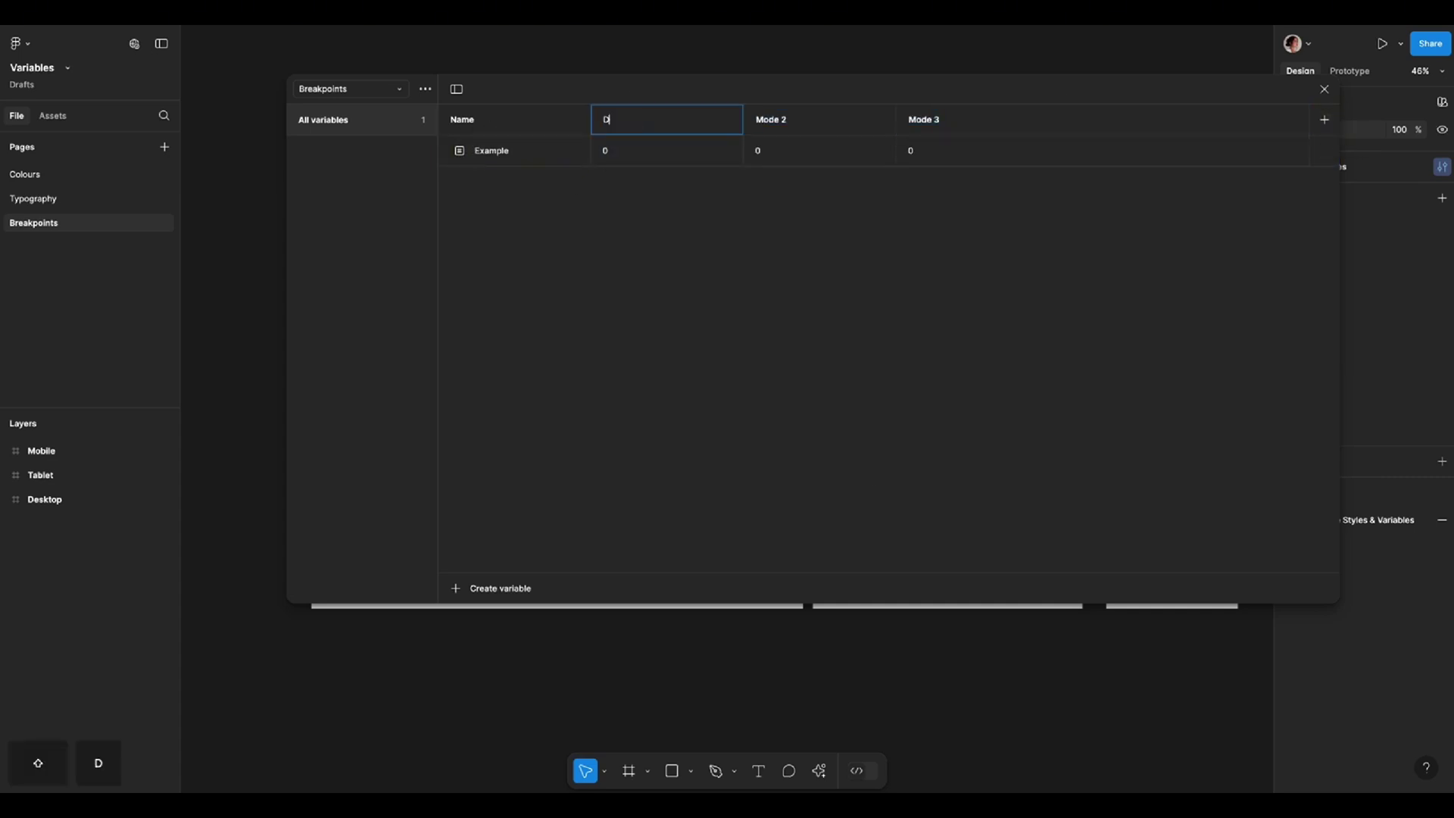
key("Tab")
type("Tablet")
key("Tab")
type("Mobile")
left_click(606, 153)
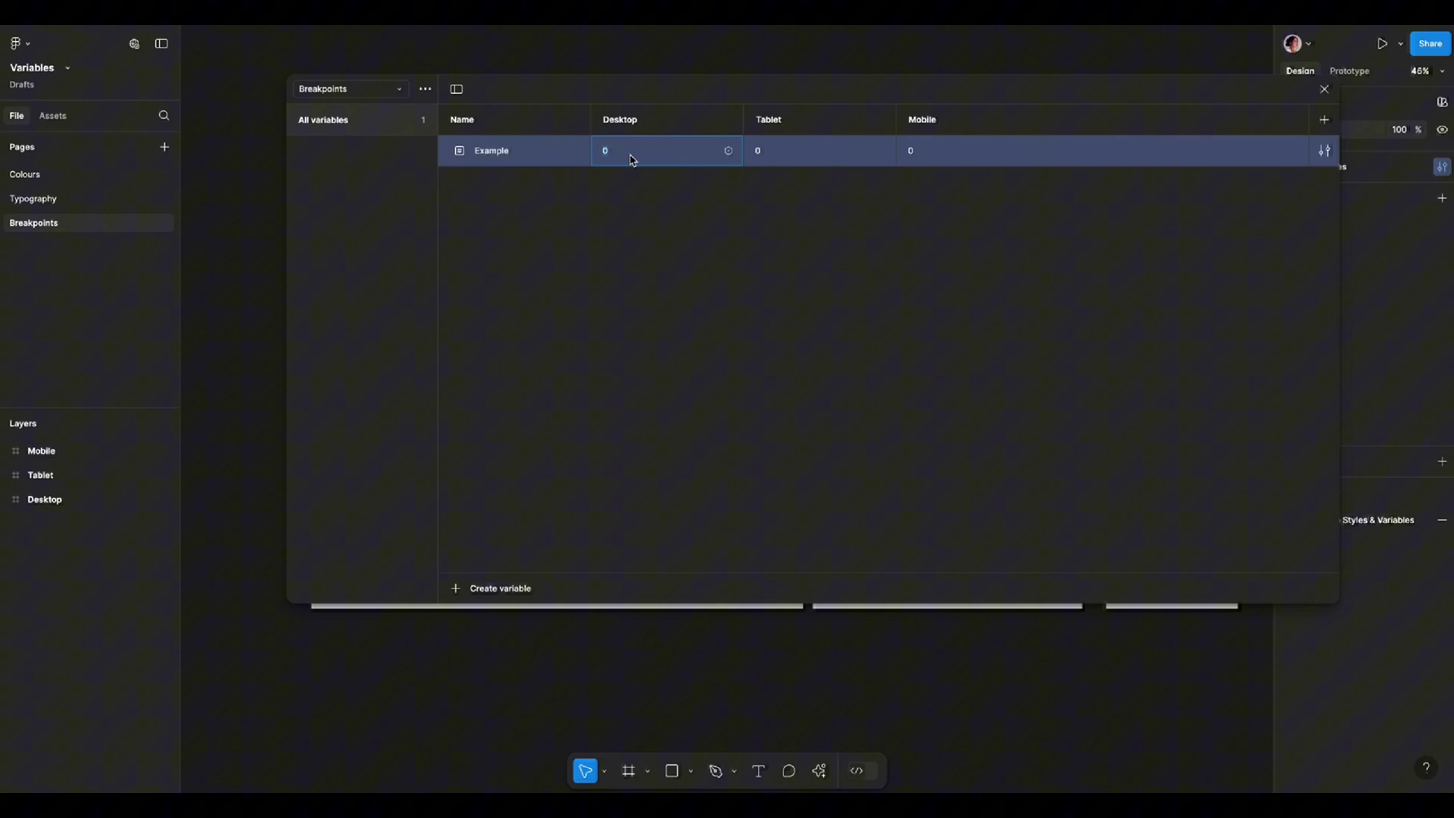
type("1200")
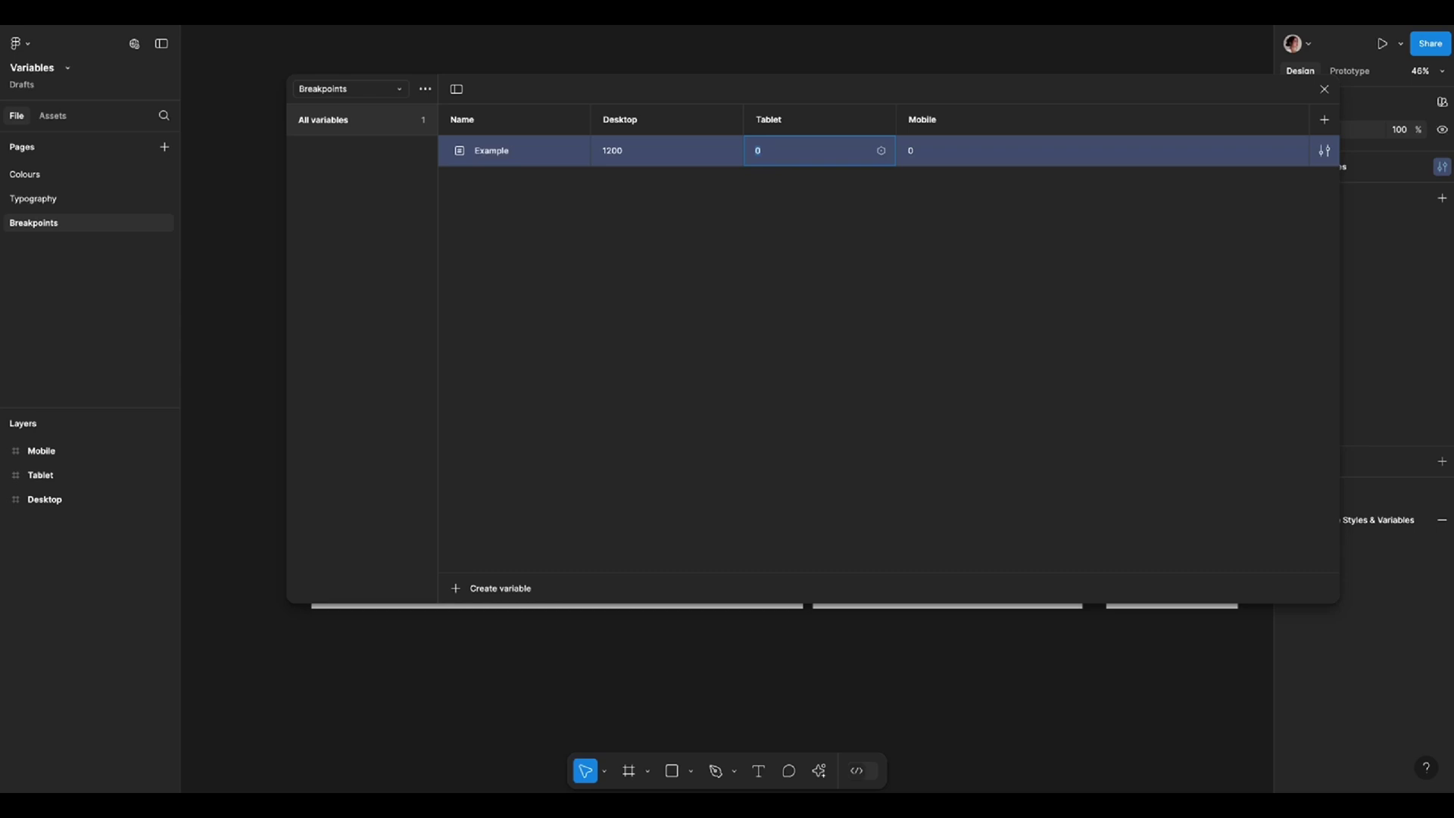
type("750")
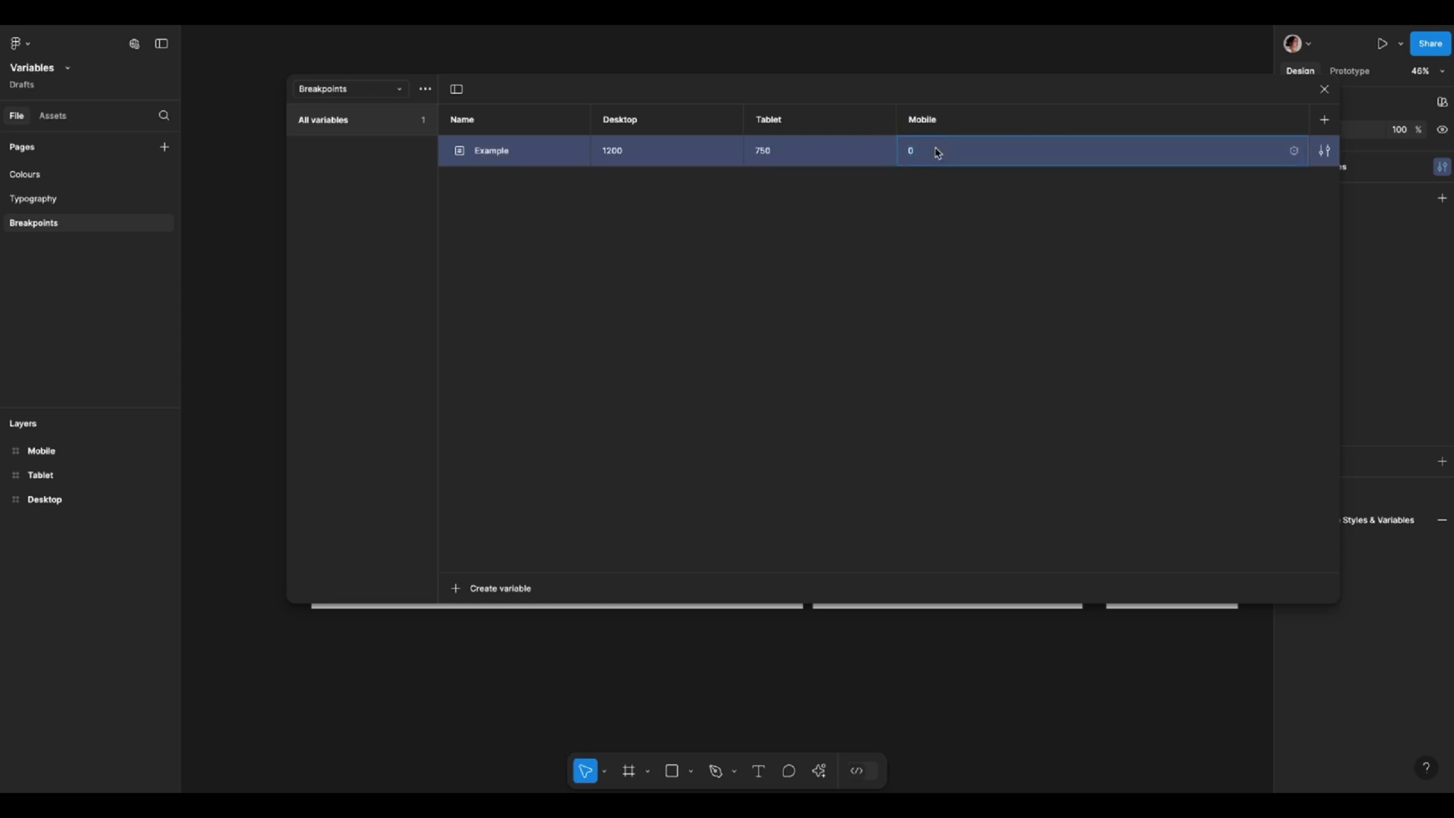
type("300")
left_click(1127, 263)
Draw a rectangle in the Desktop frame and bind its width to the Example variable.
left_click(1324, 85)
key("r")
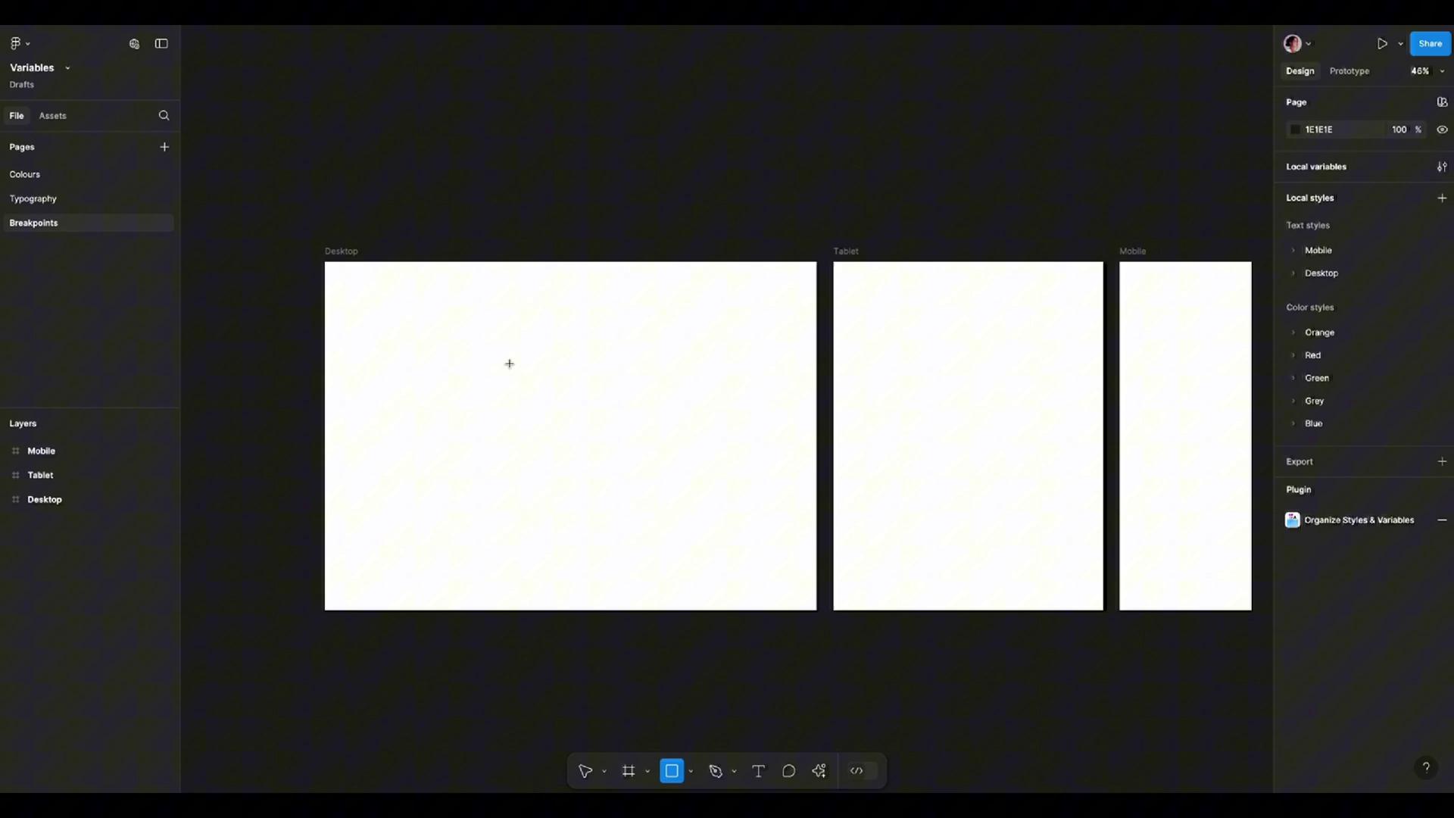
left_click_drag(369, 304, 781, 572)
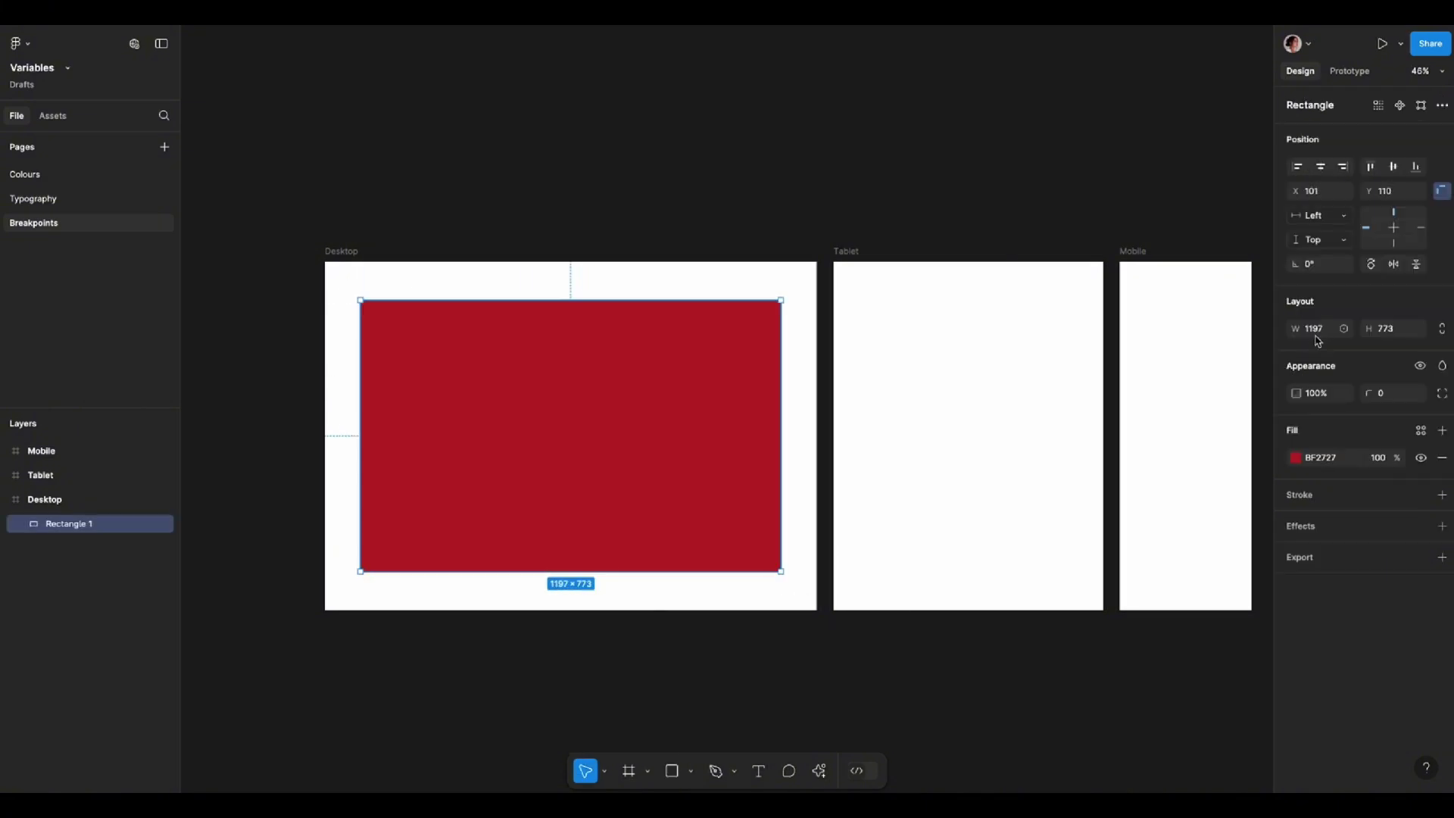
left_click(1343, 328)
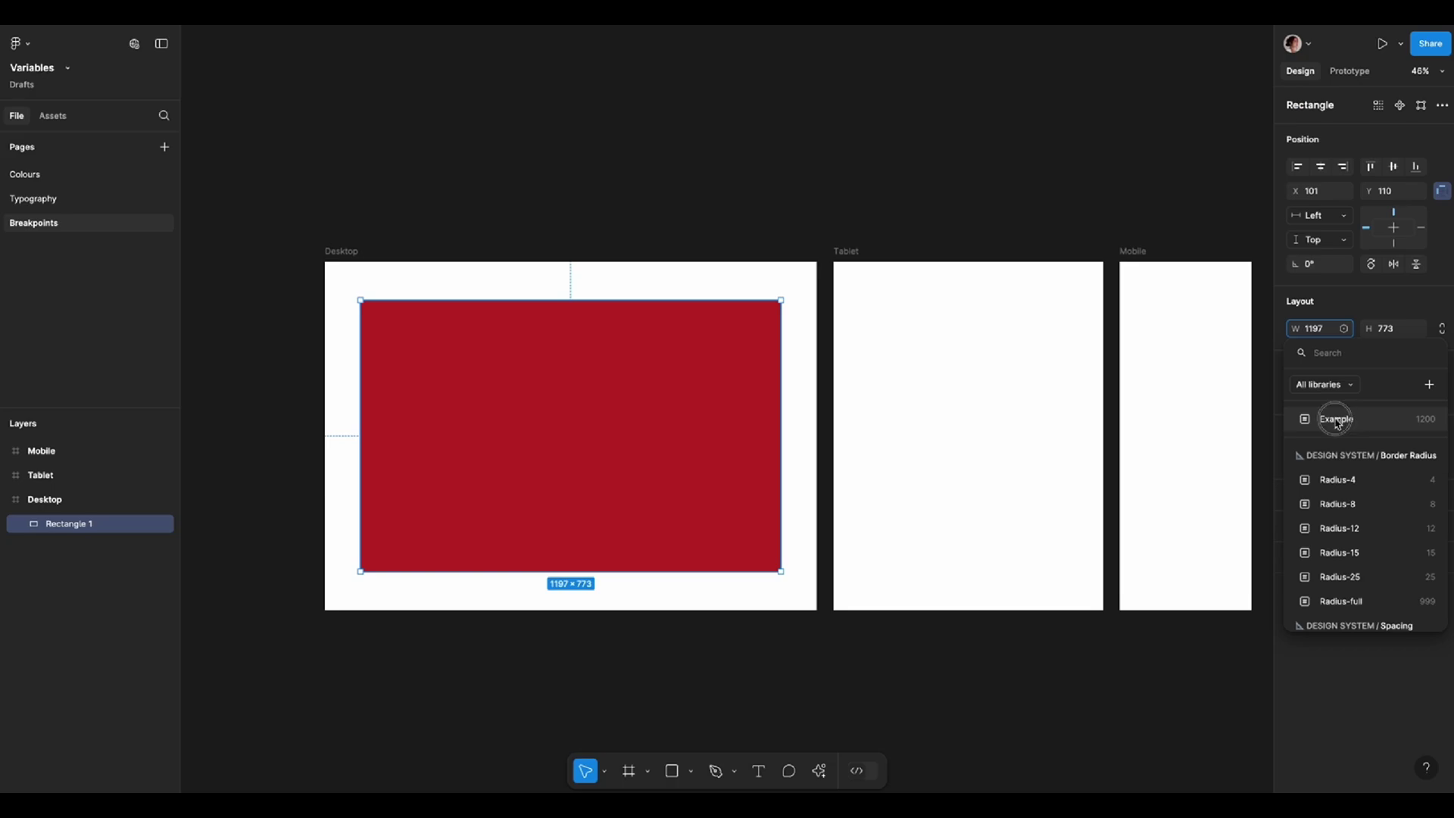
left_click(1336, 420)
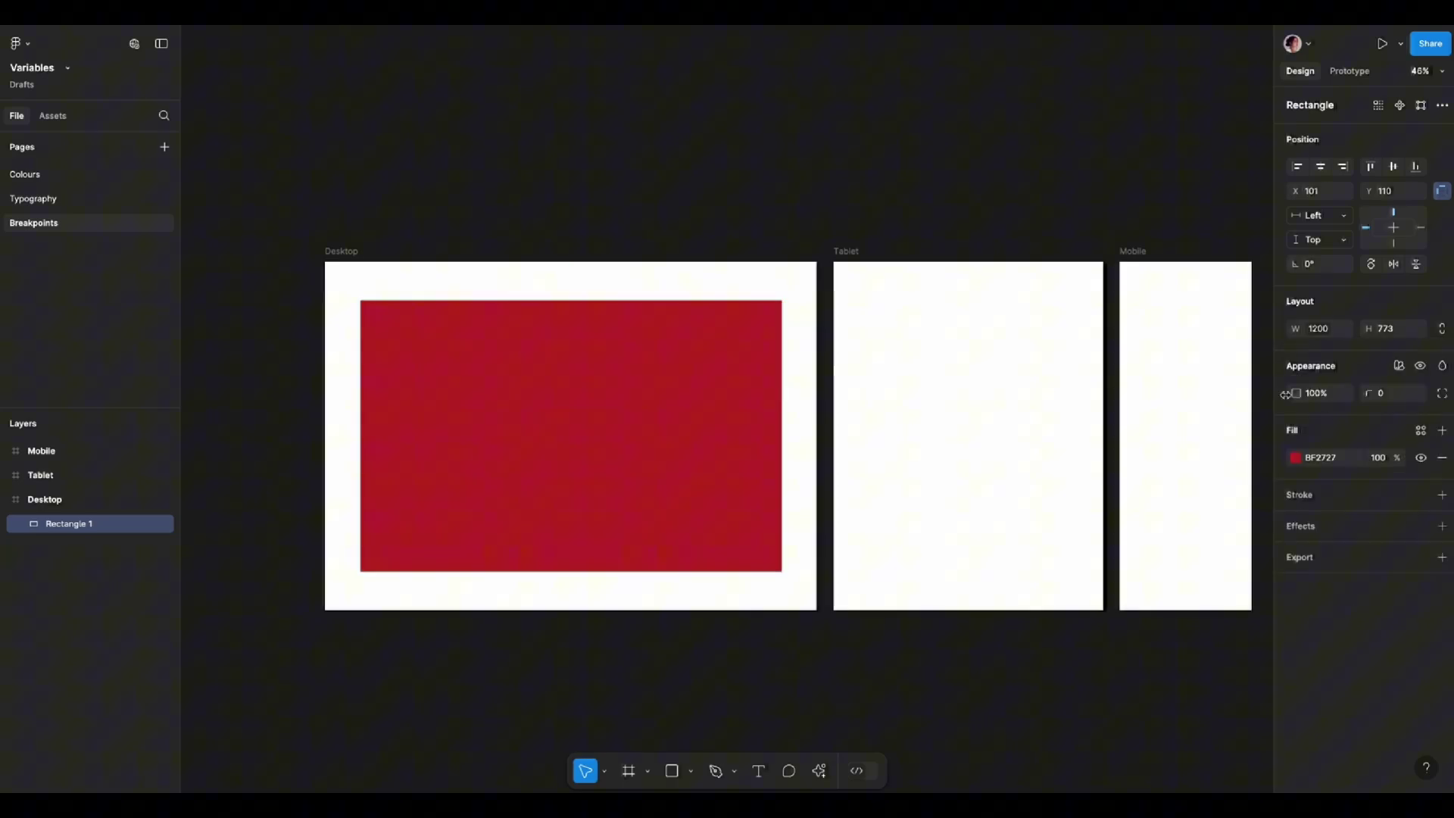
Set the Desktop frame to the Desktop variable mode.
left_click(341, 218)
left_click(342, 249)
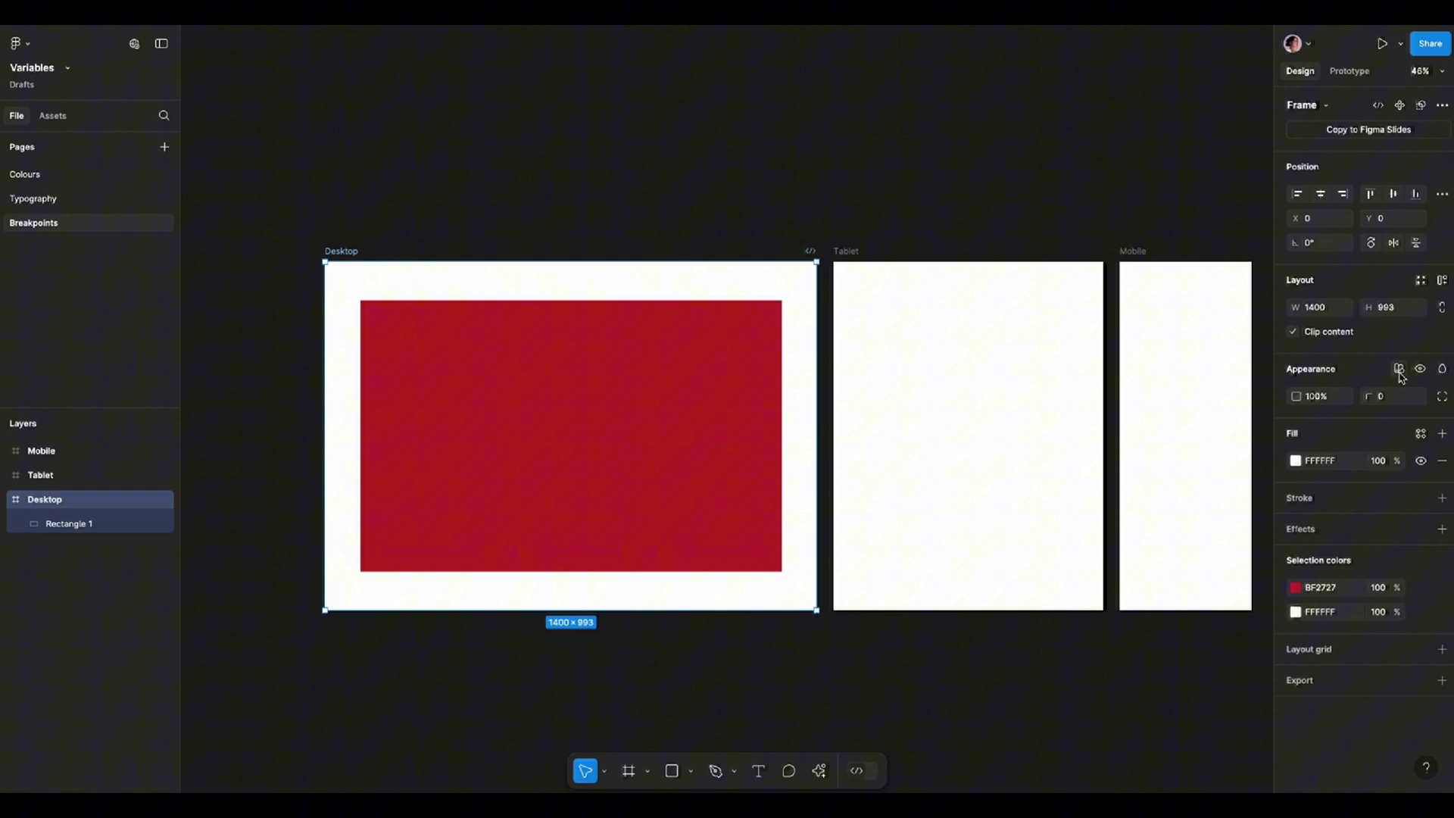
left_click(1401, 372)
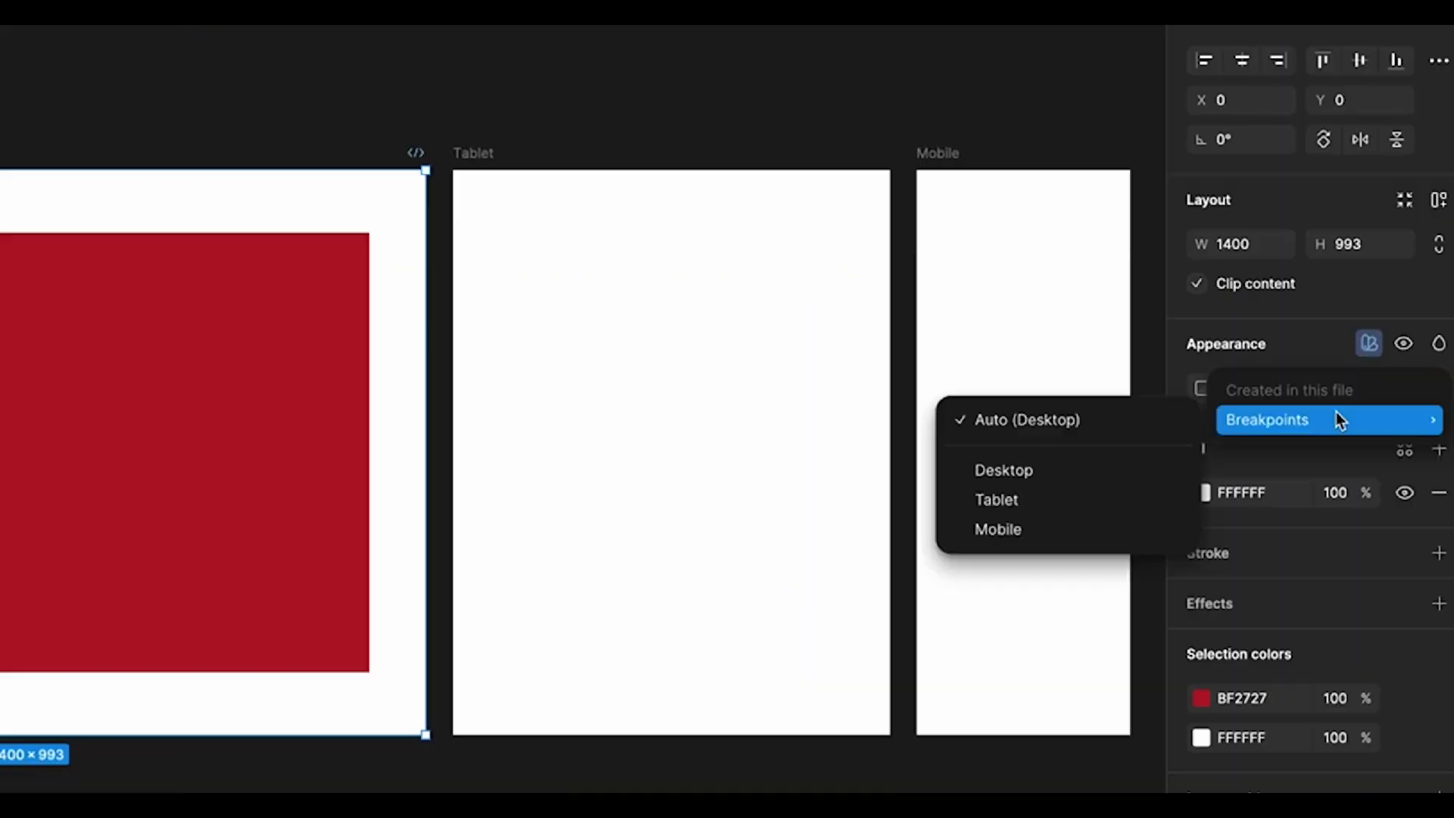
left_click(1038, 463)
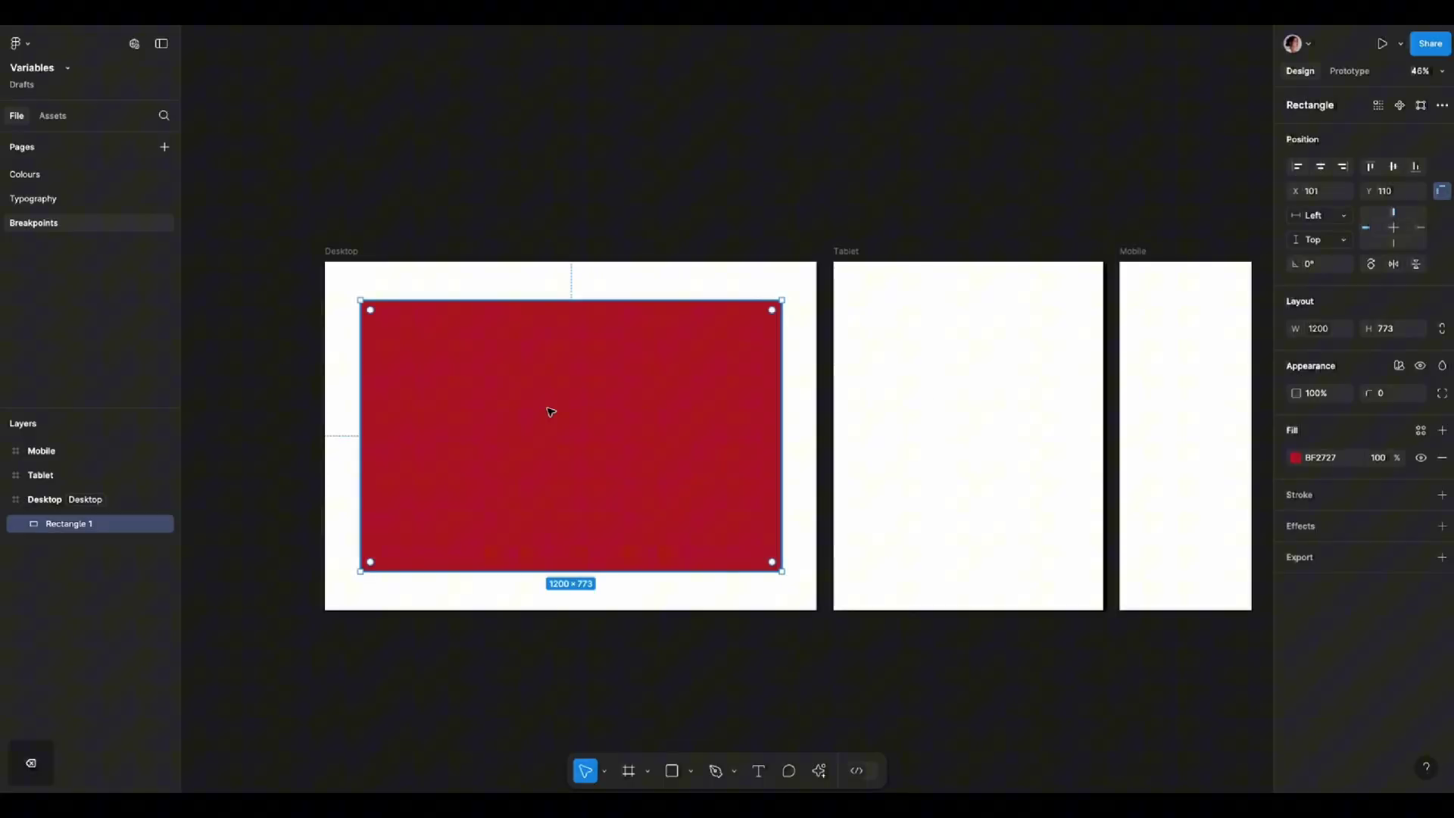
Move the rectangle into the Tablet frame and set that frame to Tablet mode.
mouse_move(549, 409)
left_mouse_down()
mouse_move(882, 425)
mouse_move(873, 415)
left_mouse_up()
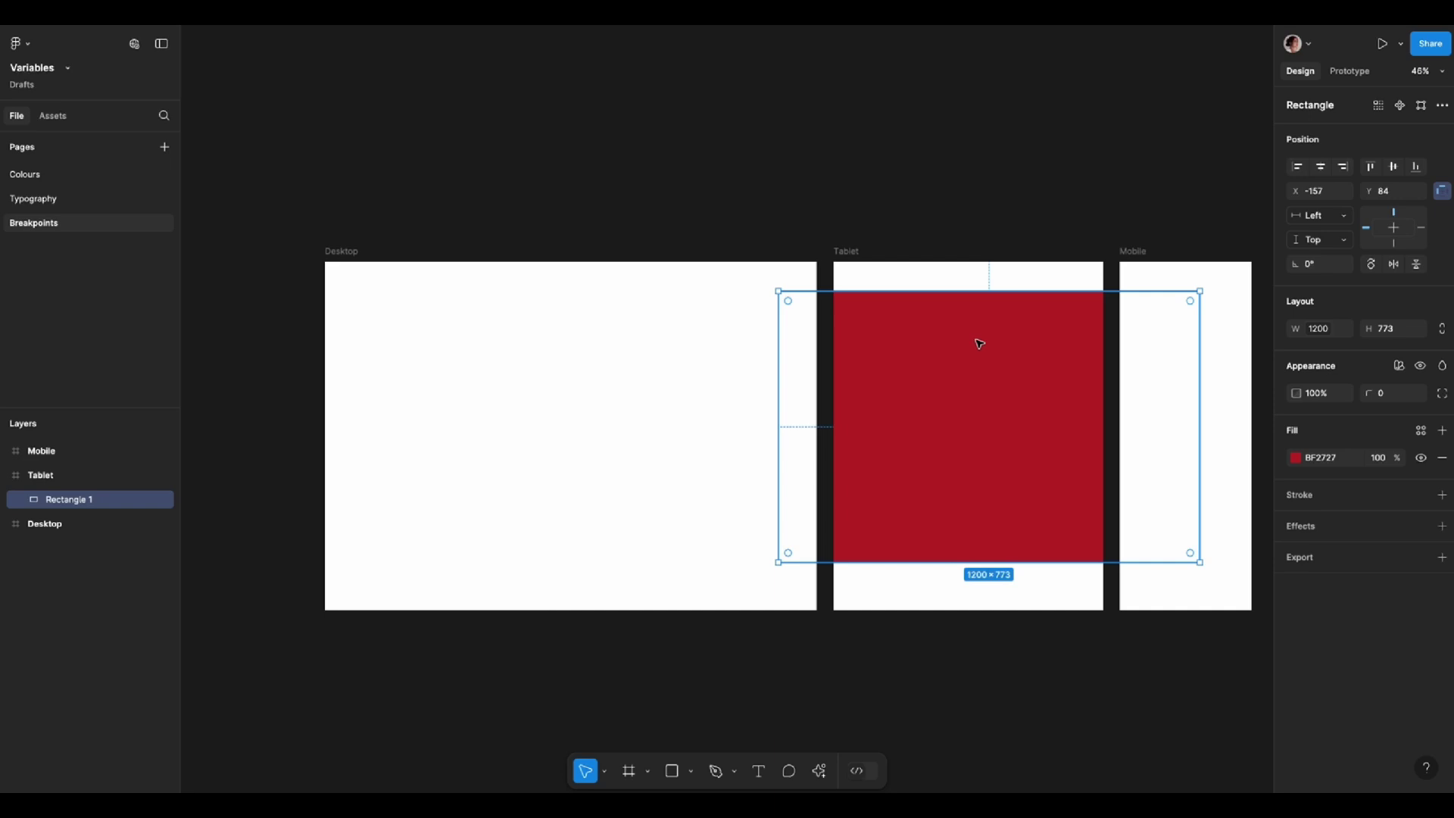
key("shift+Return")
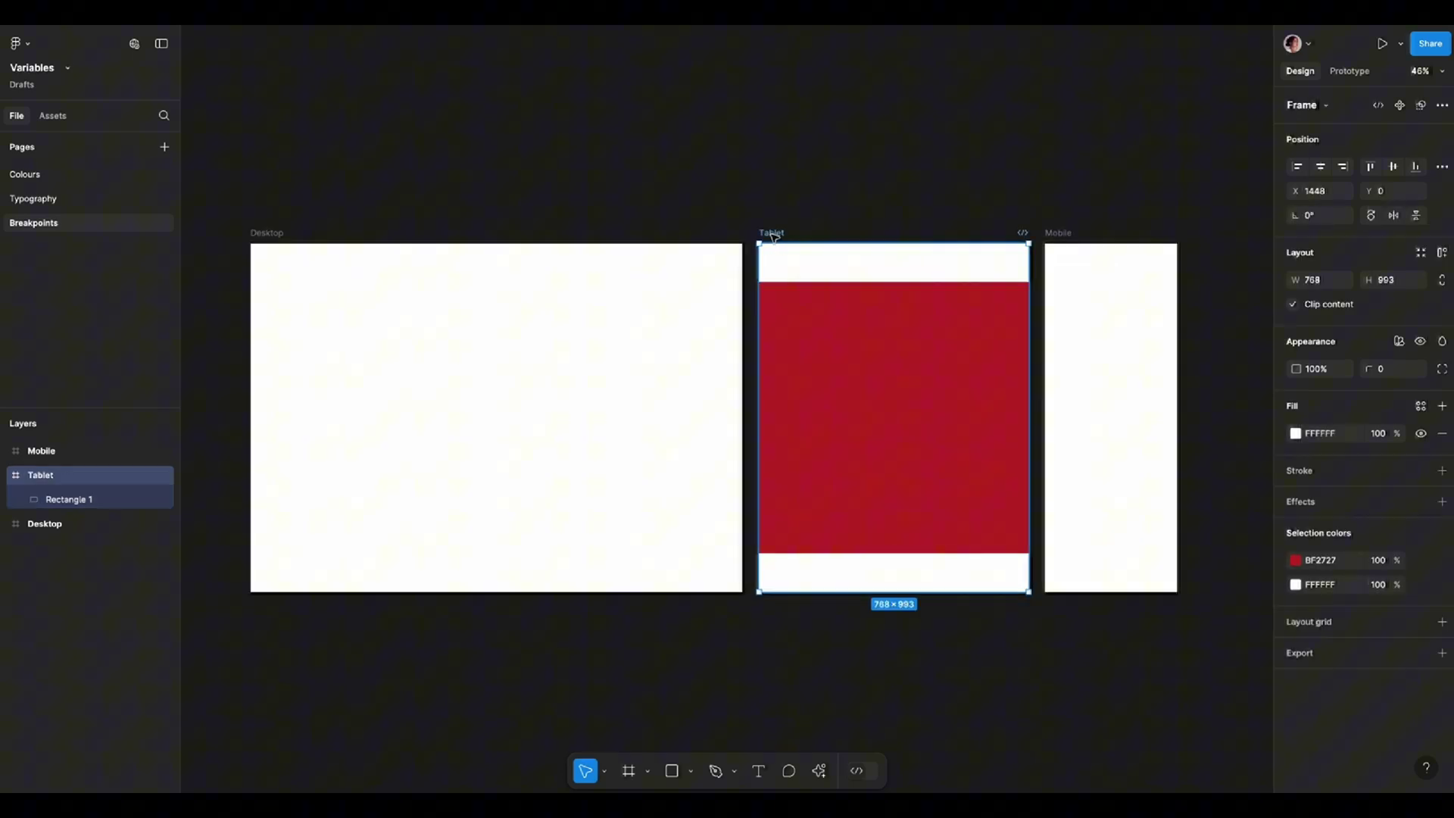
left_click(1399, 341)
left_click(1361, 392)
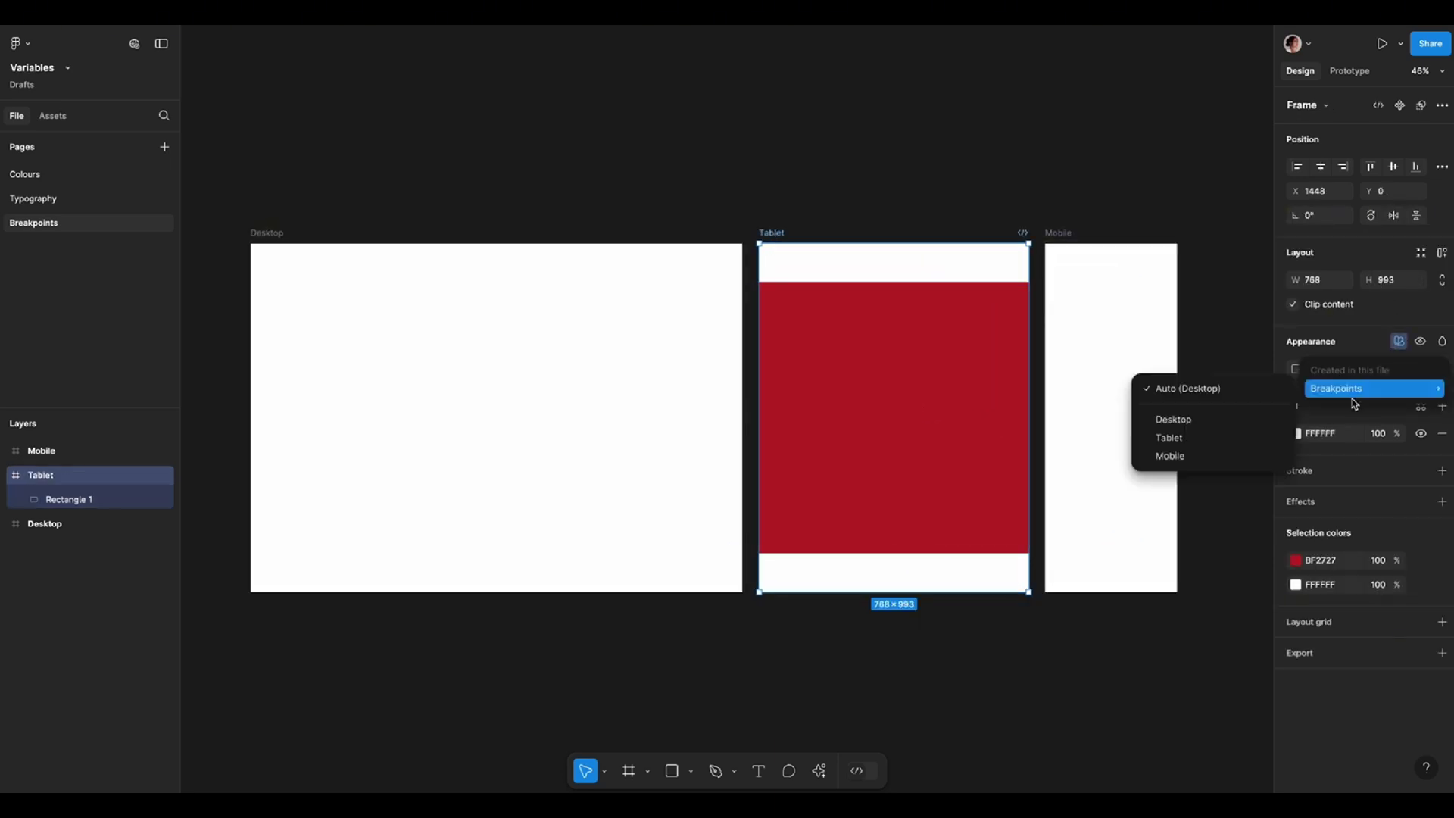
left_click(1165, 435)
left_click(858, 357)
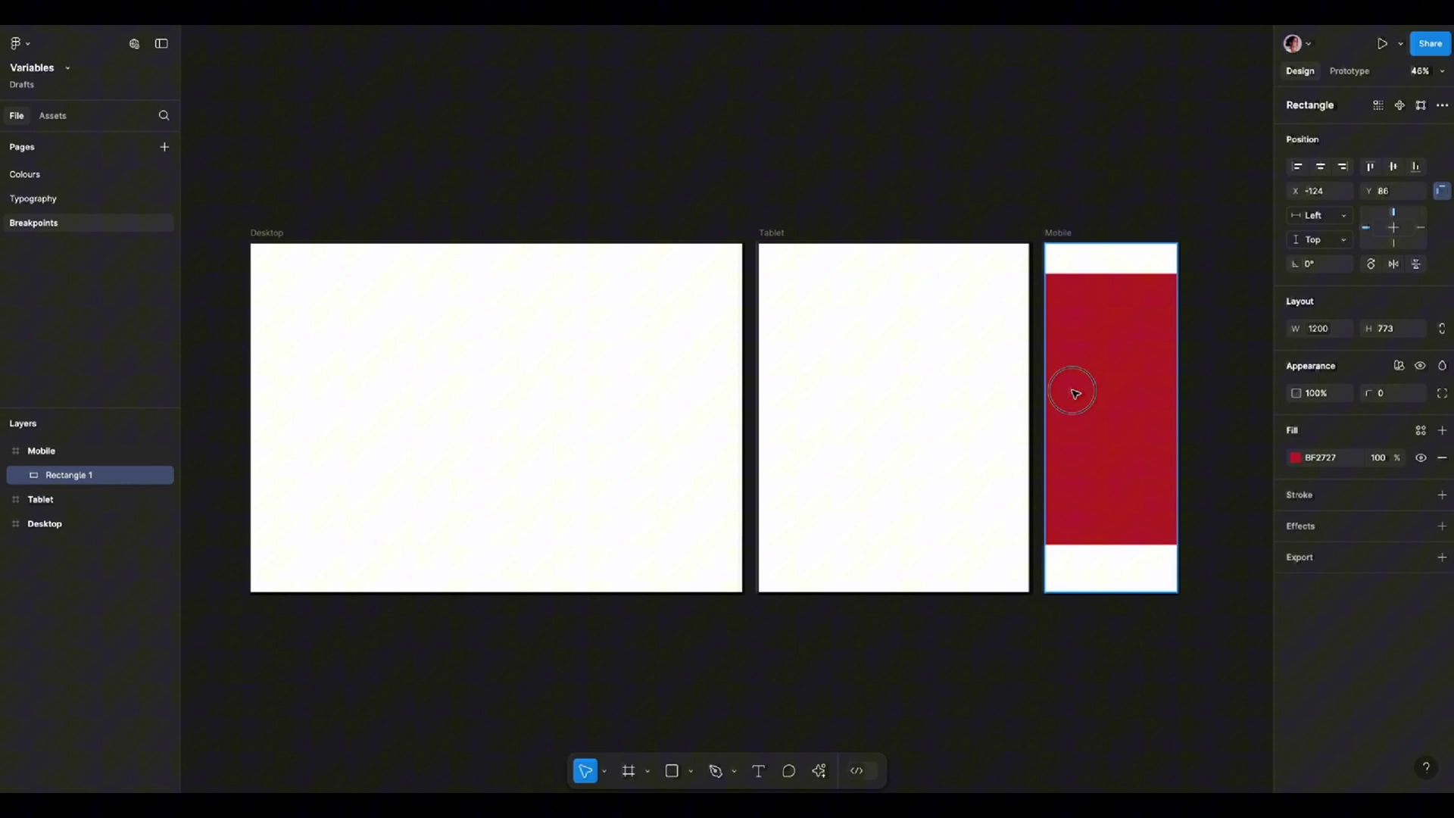
Move the rectangle into the Mobile frame and set that frame to Mobile mode, 300 wide.
left_click_drag(1261, 180, 1098, 390)
key("shift+Return")
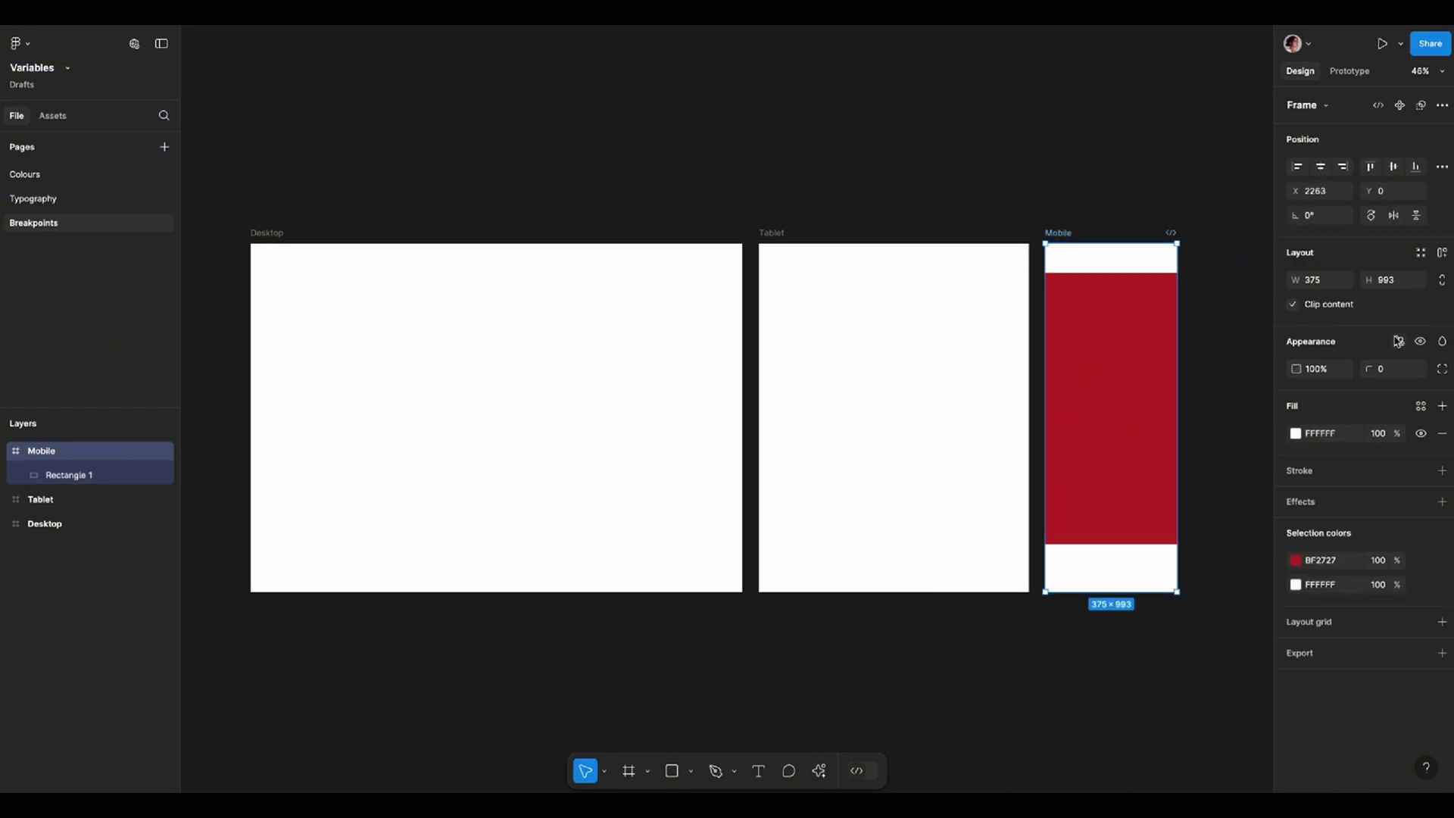
left_click(1399, 341)
left_click(1360, 393)
left_click(1216, 454)
left_click(1121, 416)
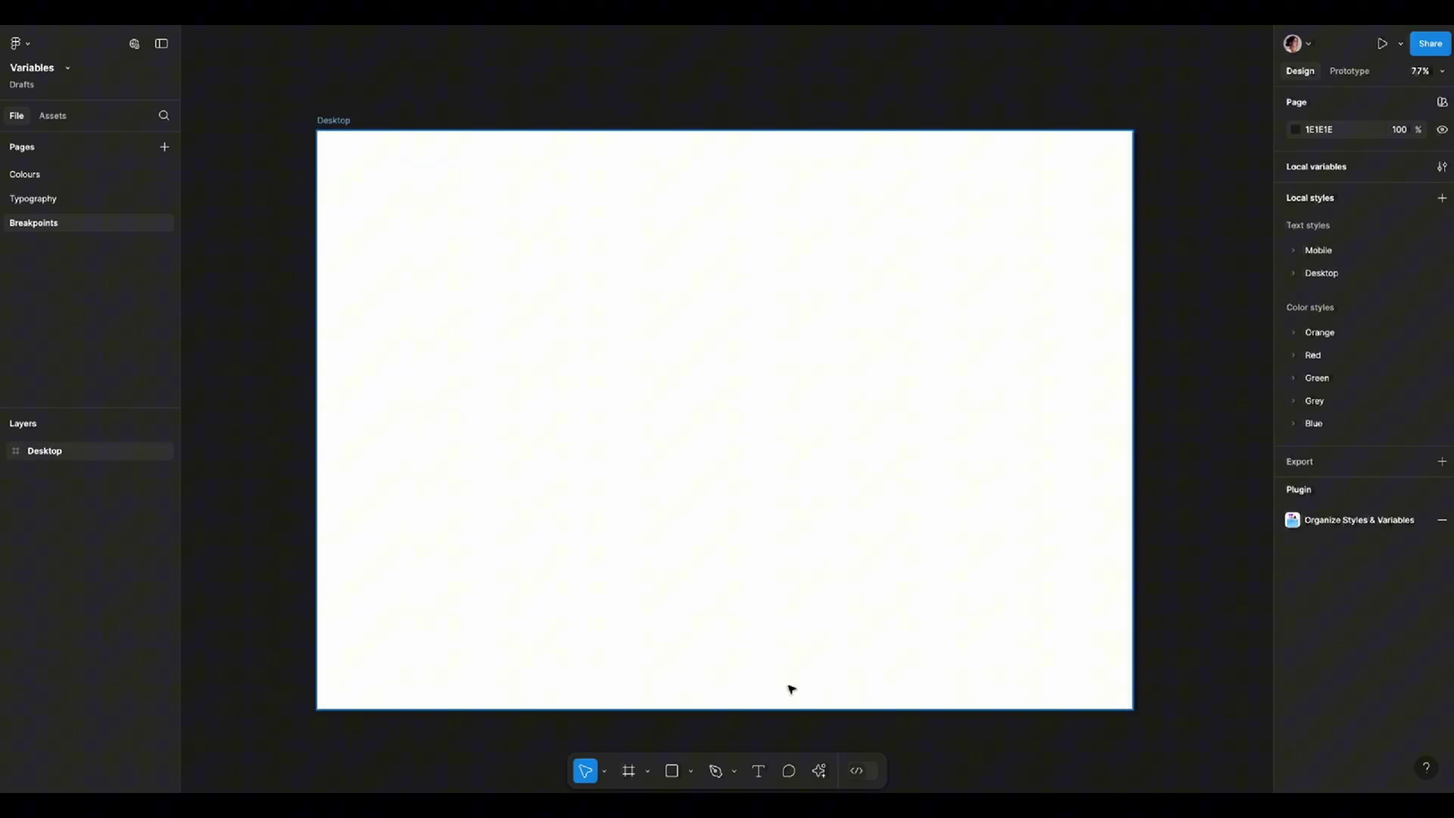
Draw a small circle logo and wrap the three link pills, then logo plus links, in auto layout.
left_click(690, 772)
left_click(689, 680)
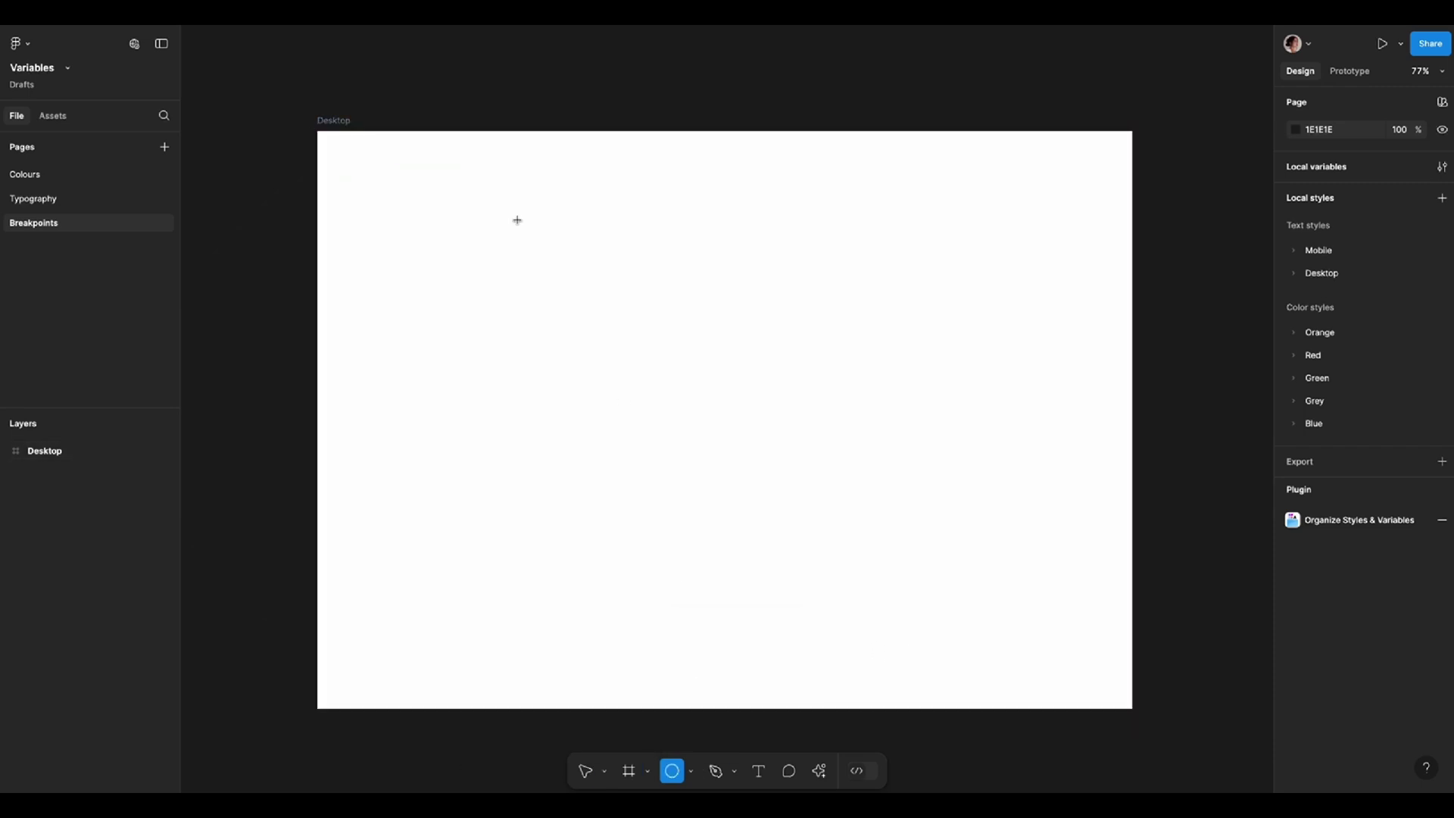
left_click_drag(365, 143, 392, 171)
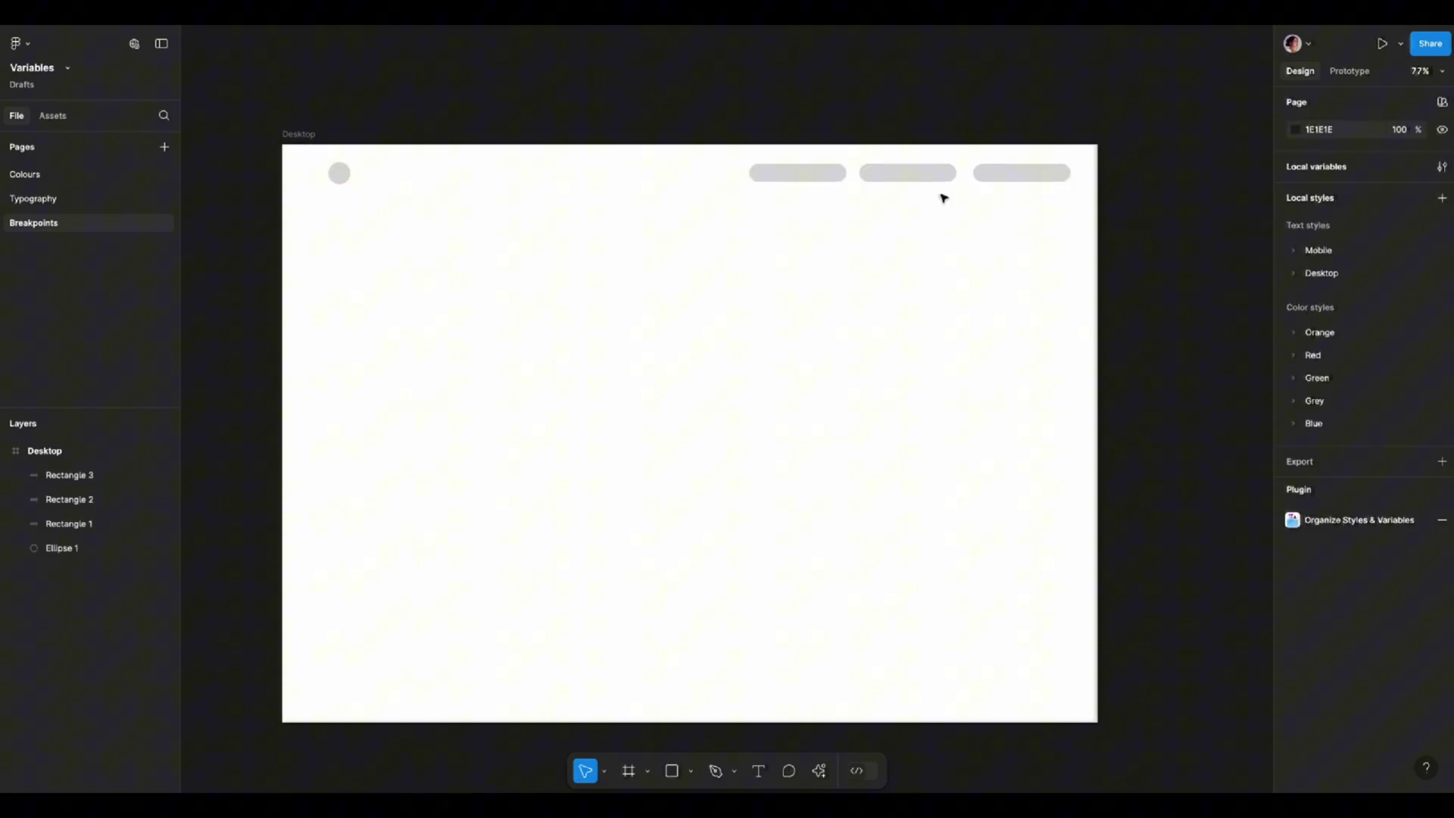
left_click_drag(1122, 224, 762, 147)
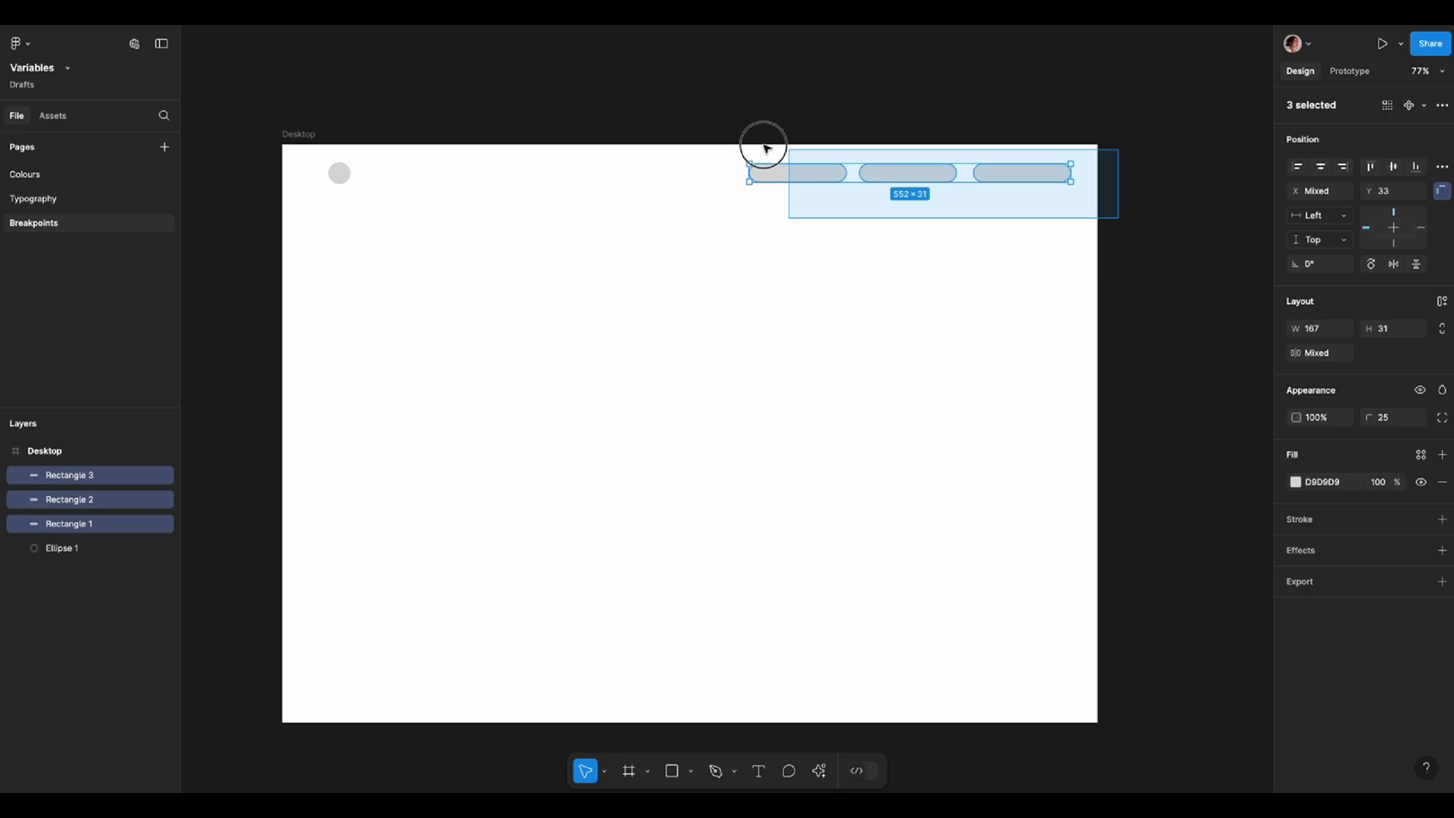
key("shift+a")
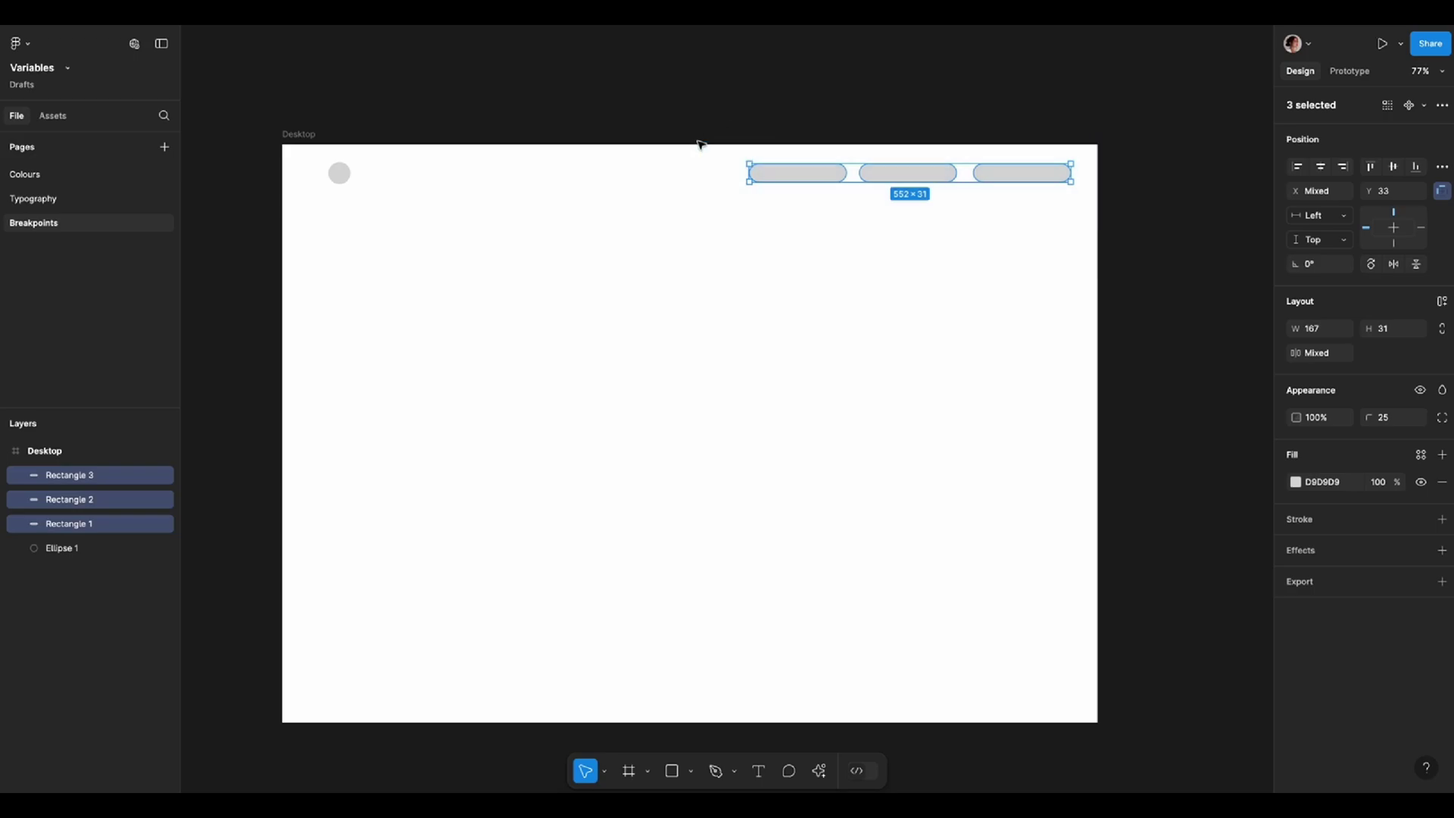
type("logo")
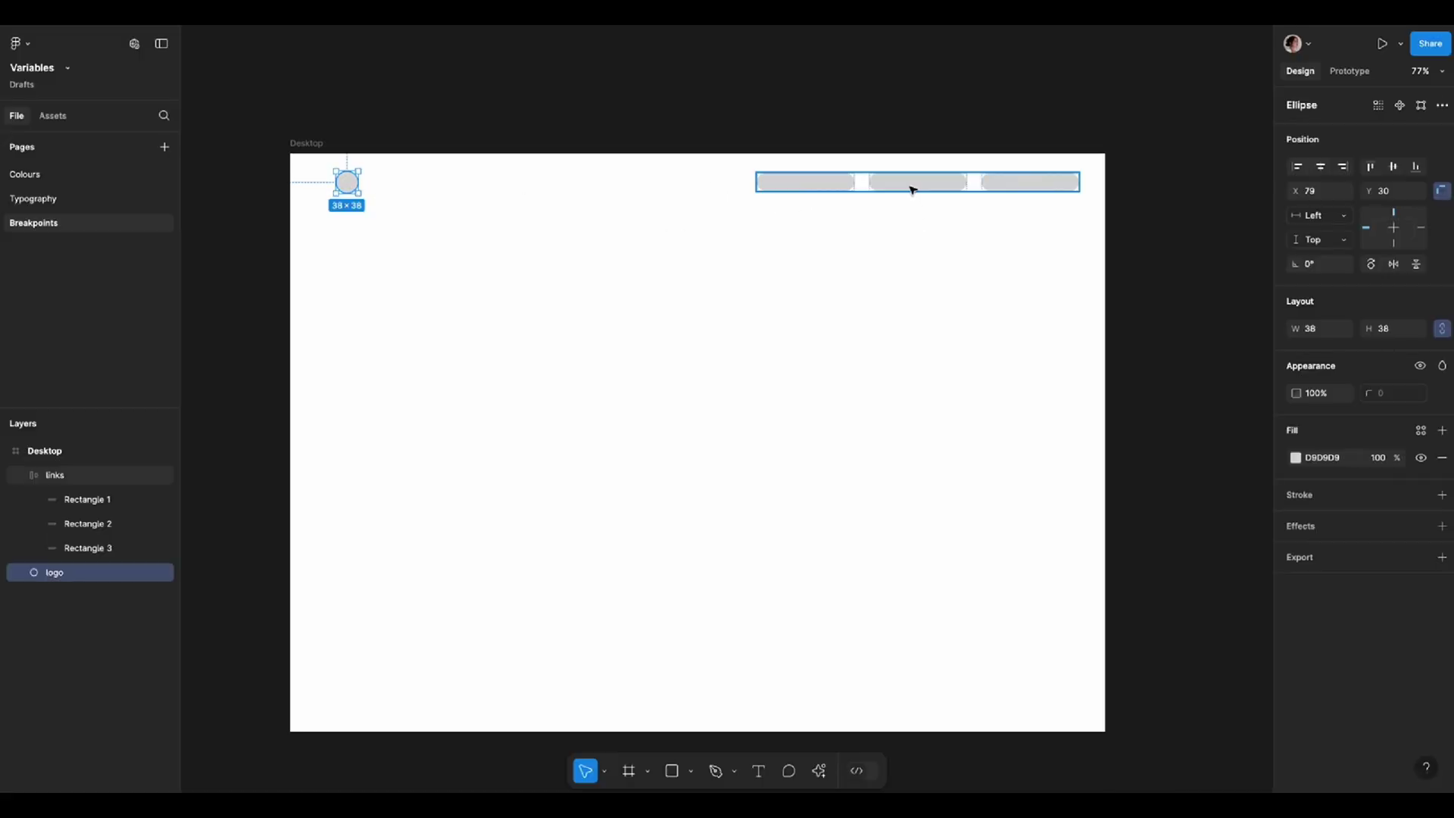
left_click(912, 188, "shift")
key("shift+a")
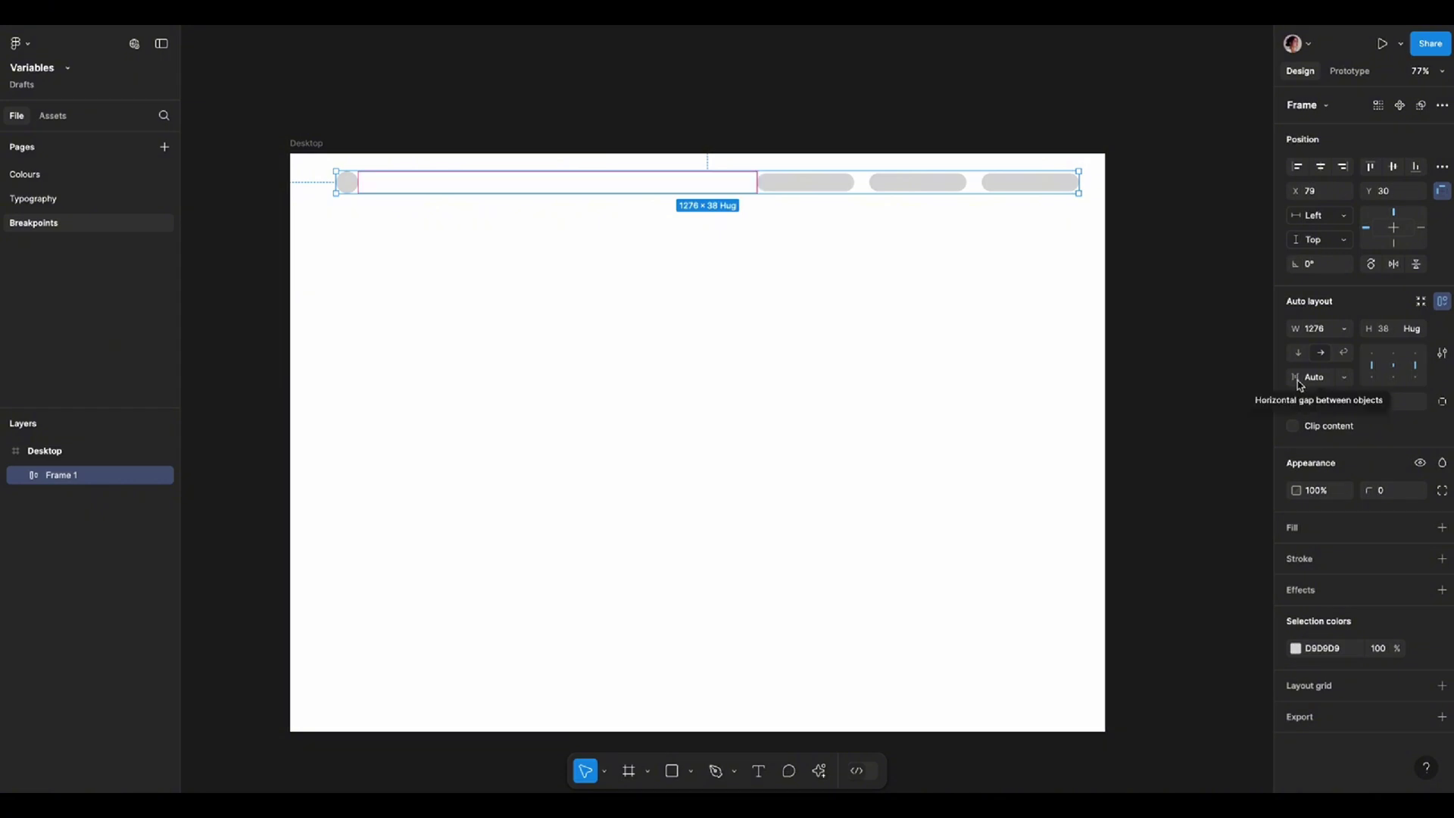
Give the links a 24 gap and the header row 36 side and 24 vertical padding.
double_click(1010, 185)
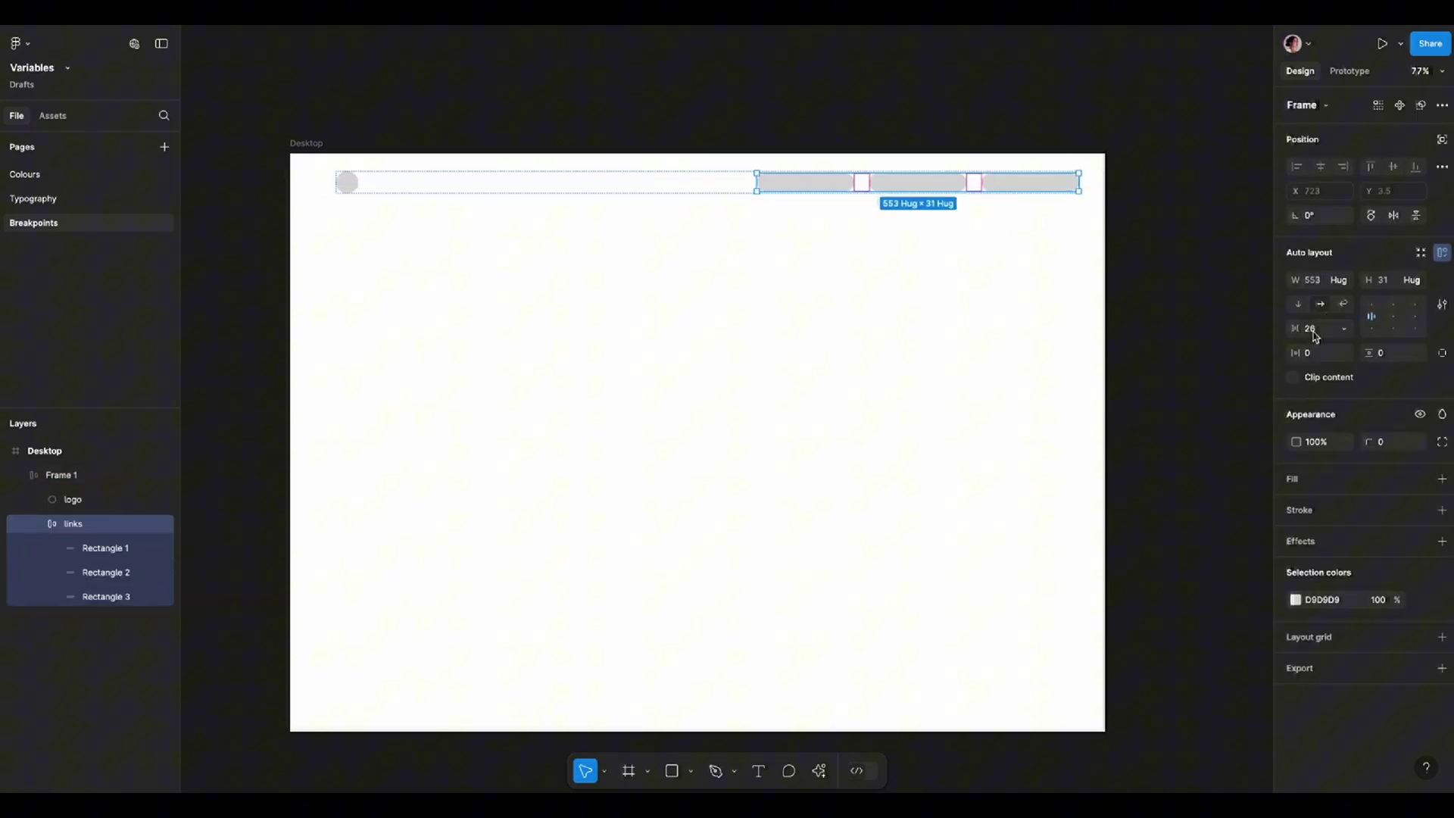
left_click(1322, 329)
key("Escape")
type("24")
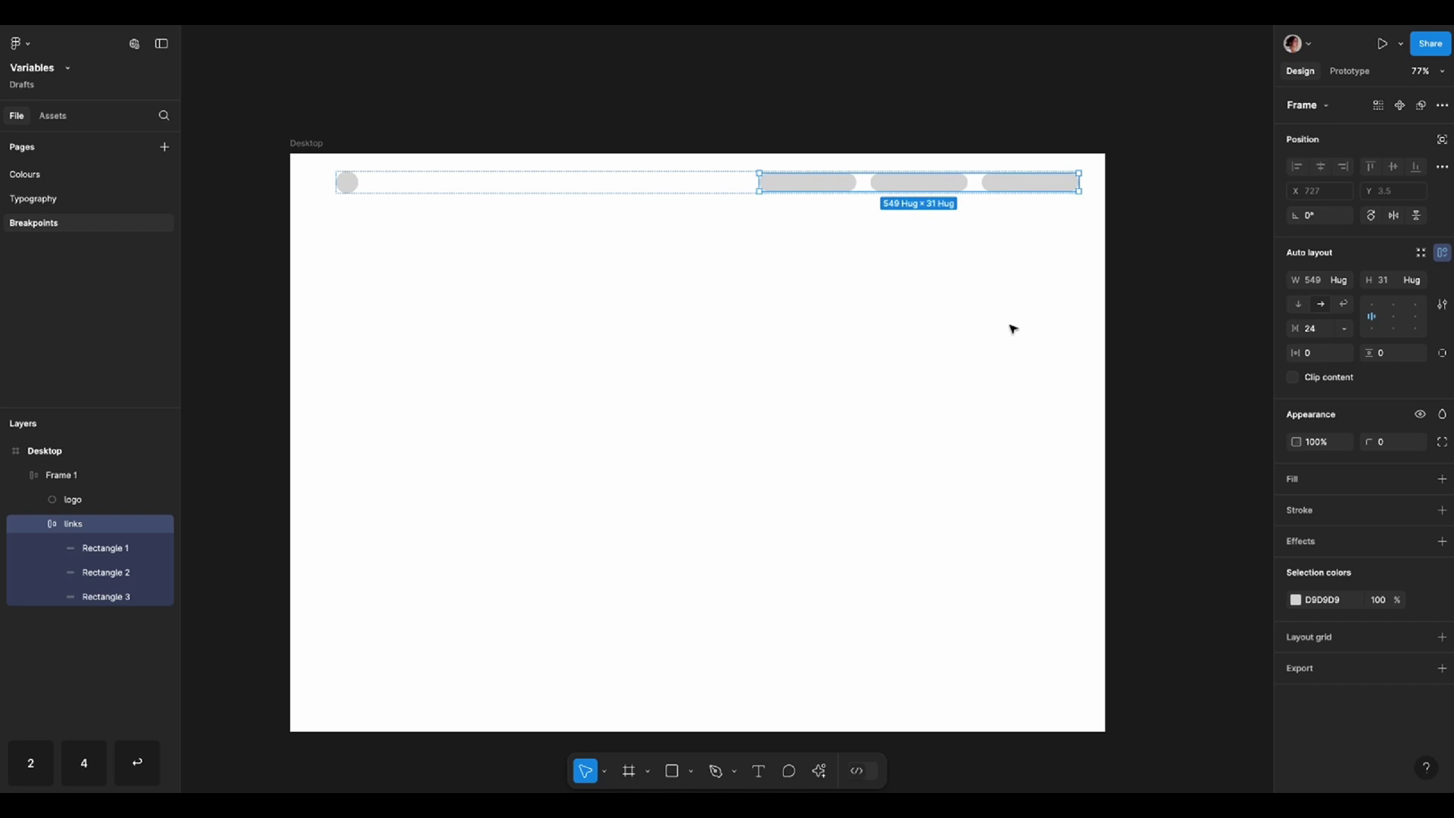
key("shift+Return")
type("6")
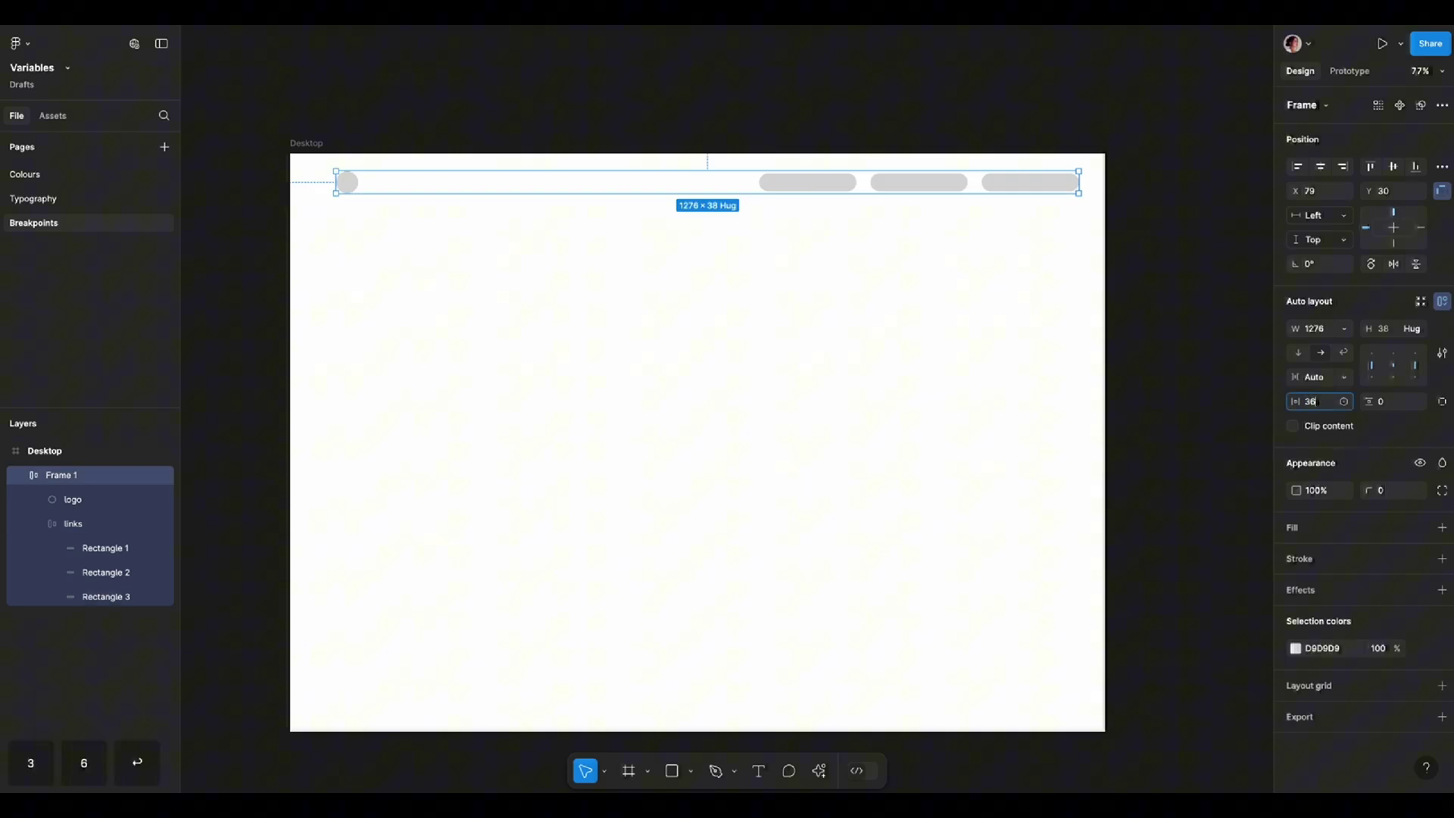
key("Return")
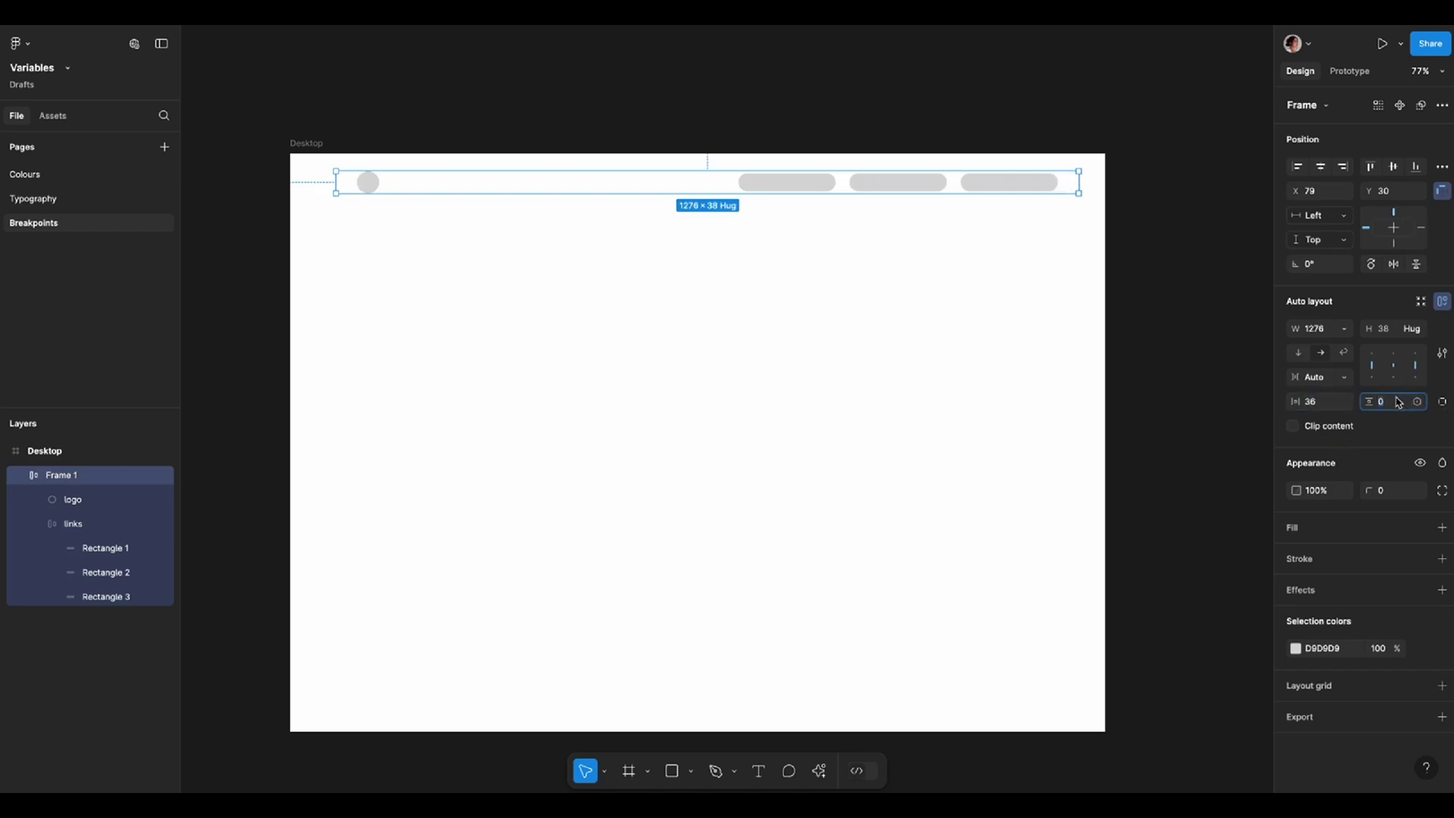
type("24")
key("Return")
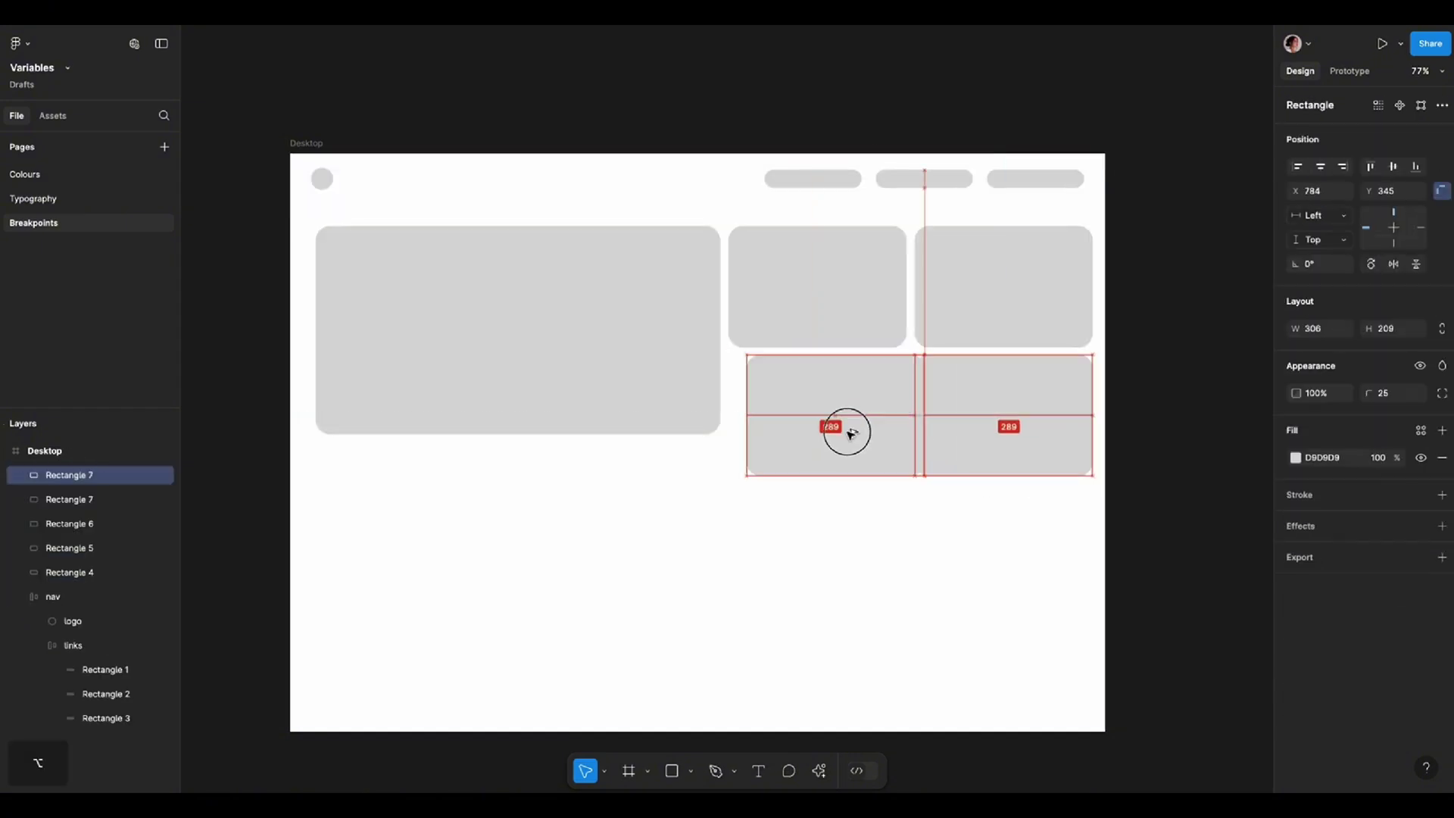
Wrap the top card pair and the middle card pair each in an auto-layout row.
left_click_drag(844, 429, 831, 436)
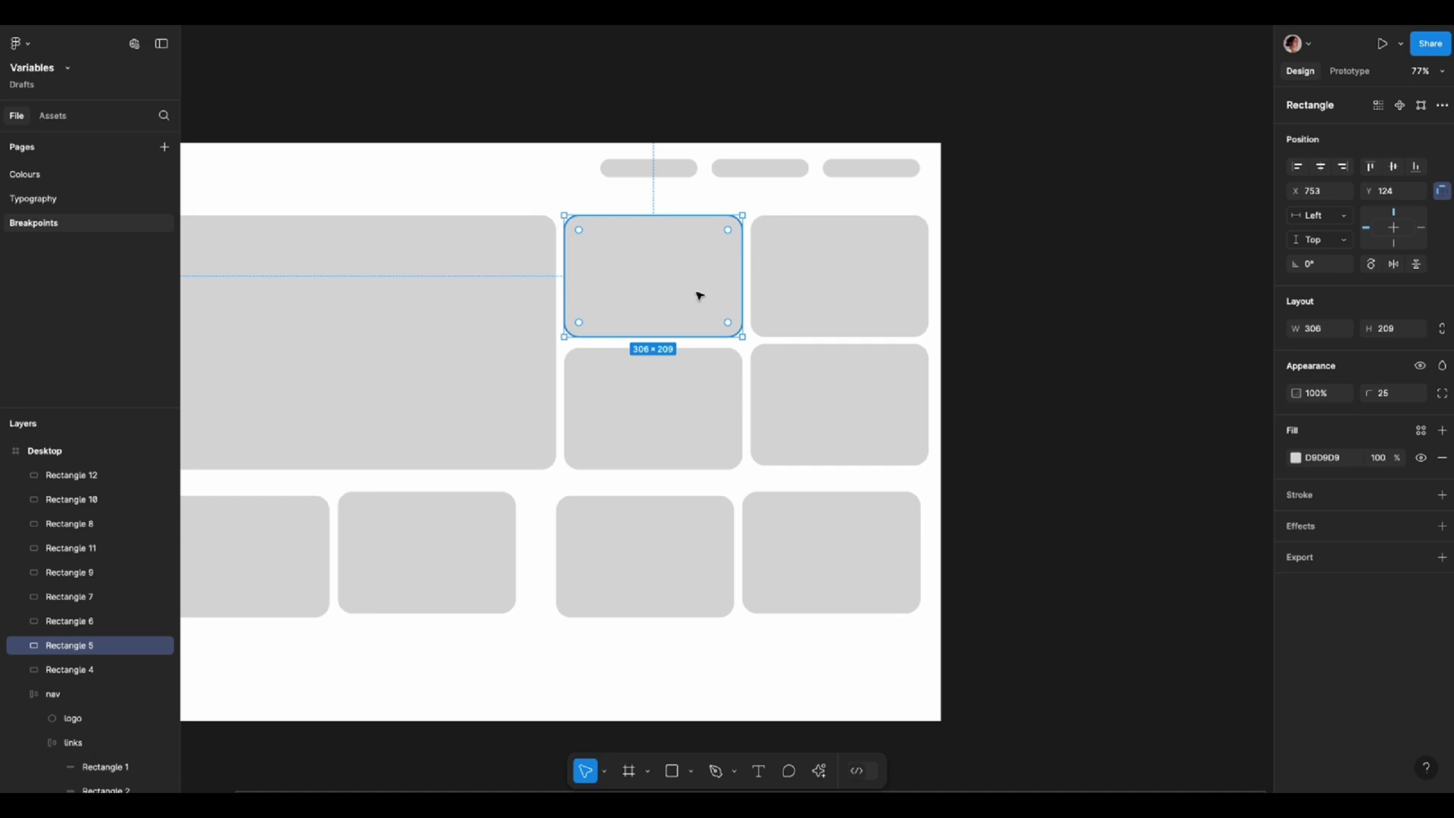
left_click(796, 284, "shift")
key("shift+a")
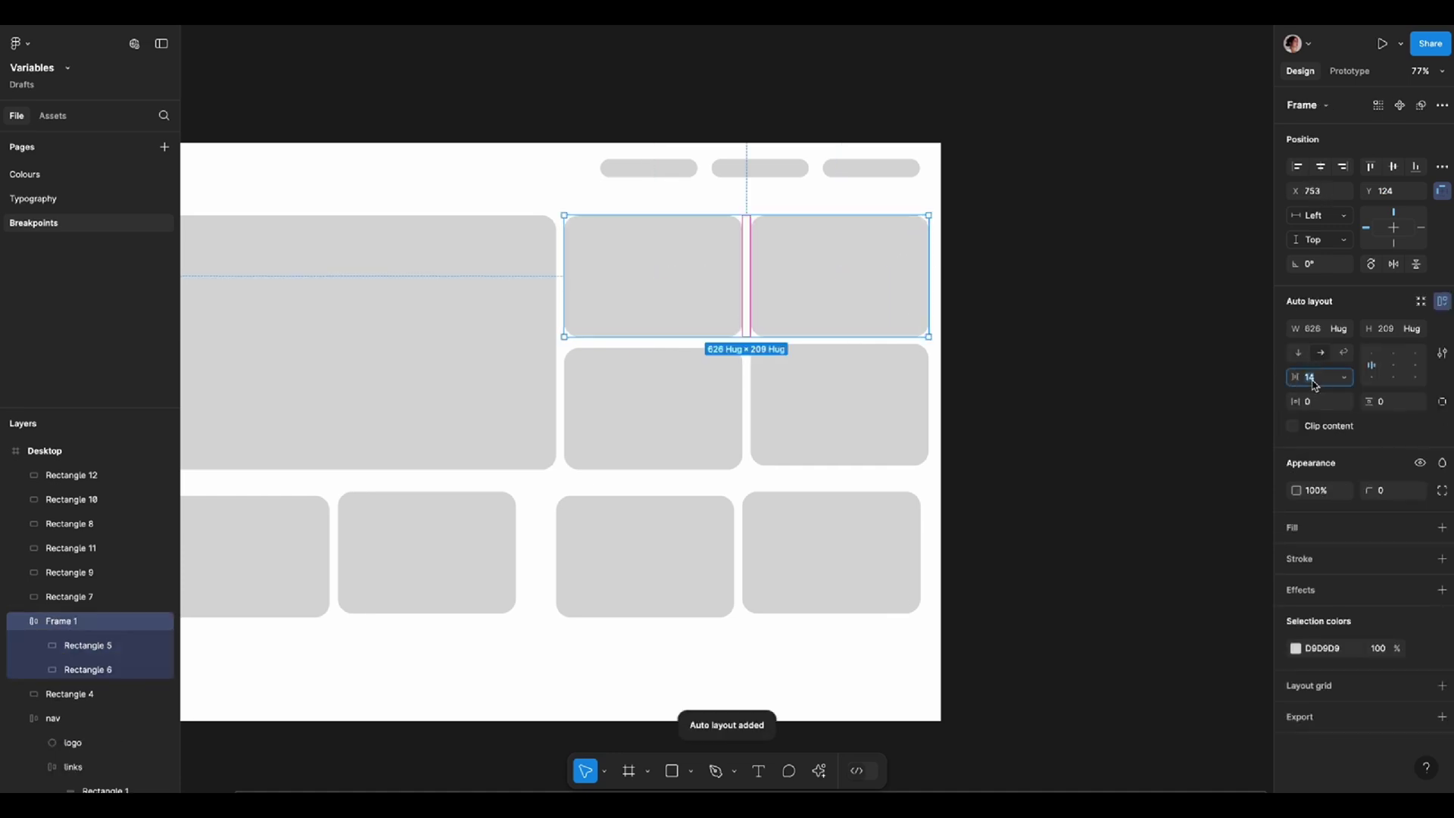
left_click_drag(1059, 411, 590, 391)
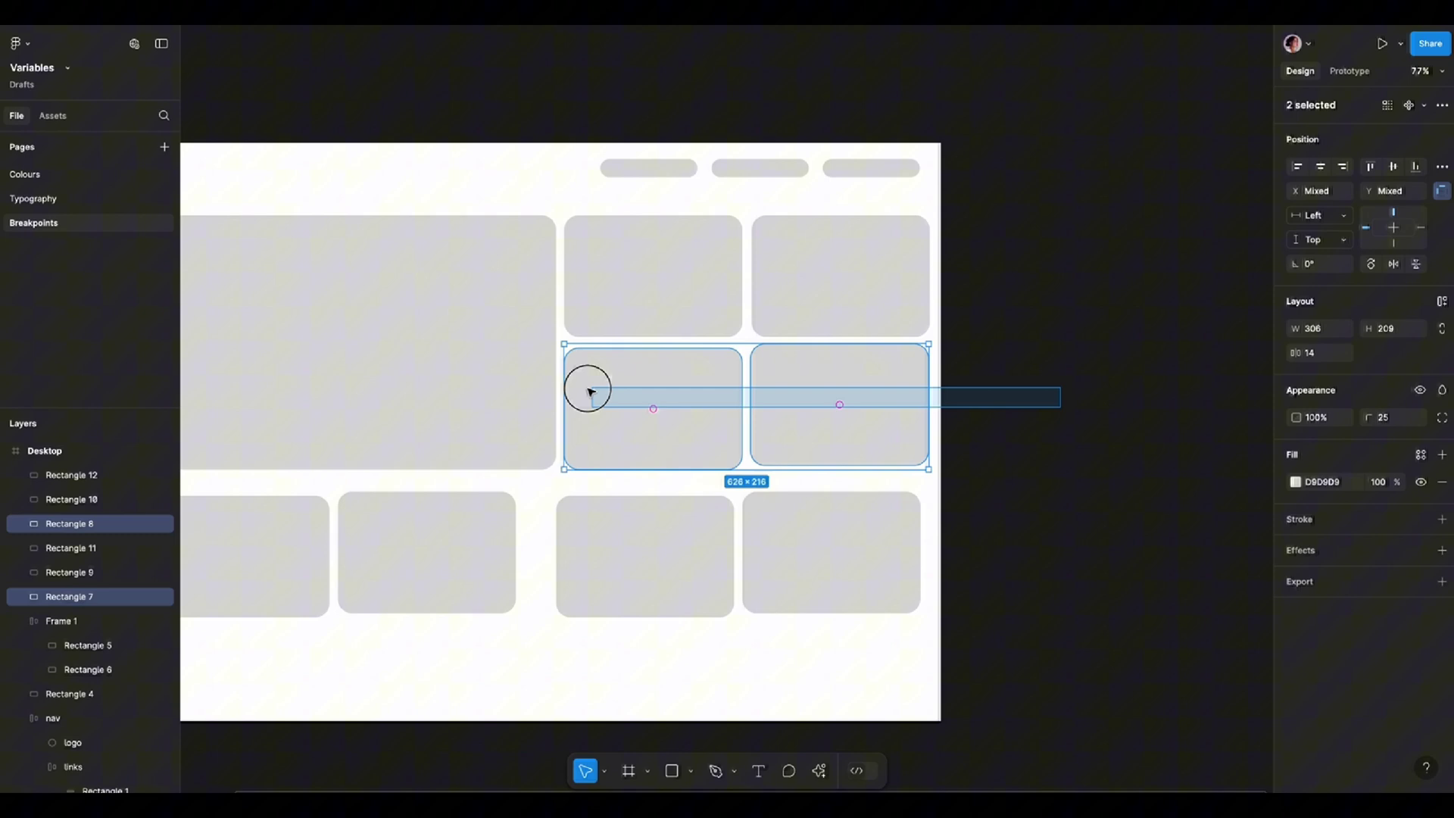
key("shift+a")
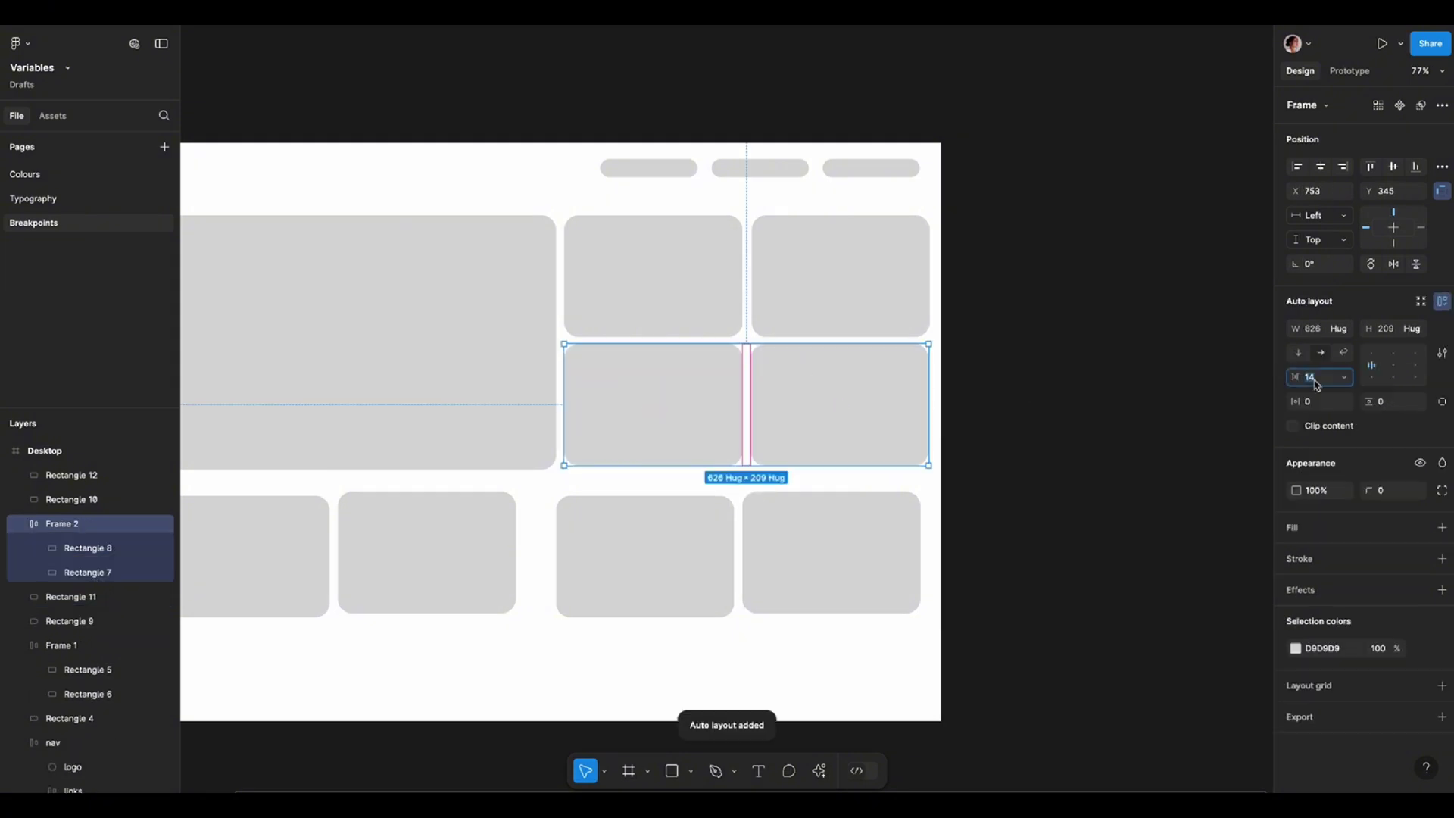
Stack both card rows in one auto layout and set the spacing between rows.
left_click(827, 284)
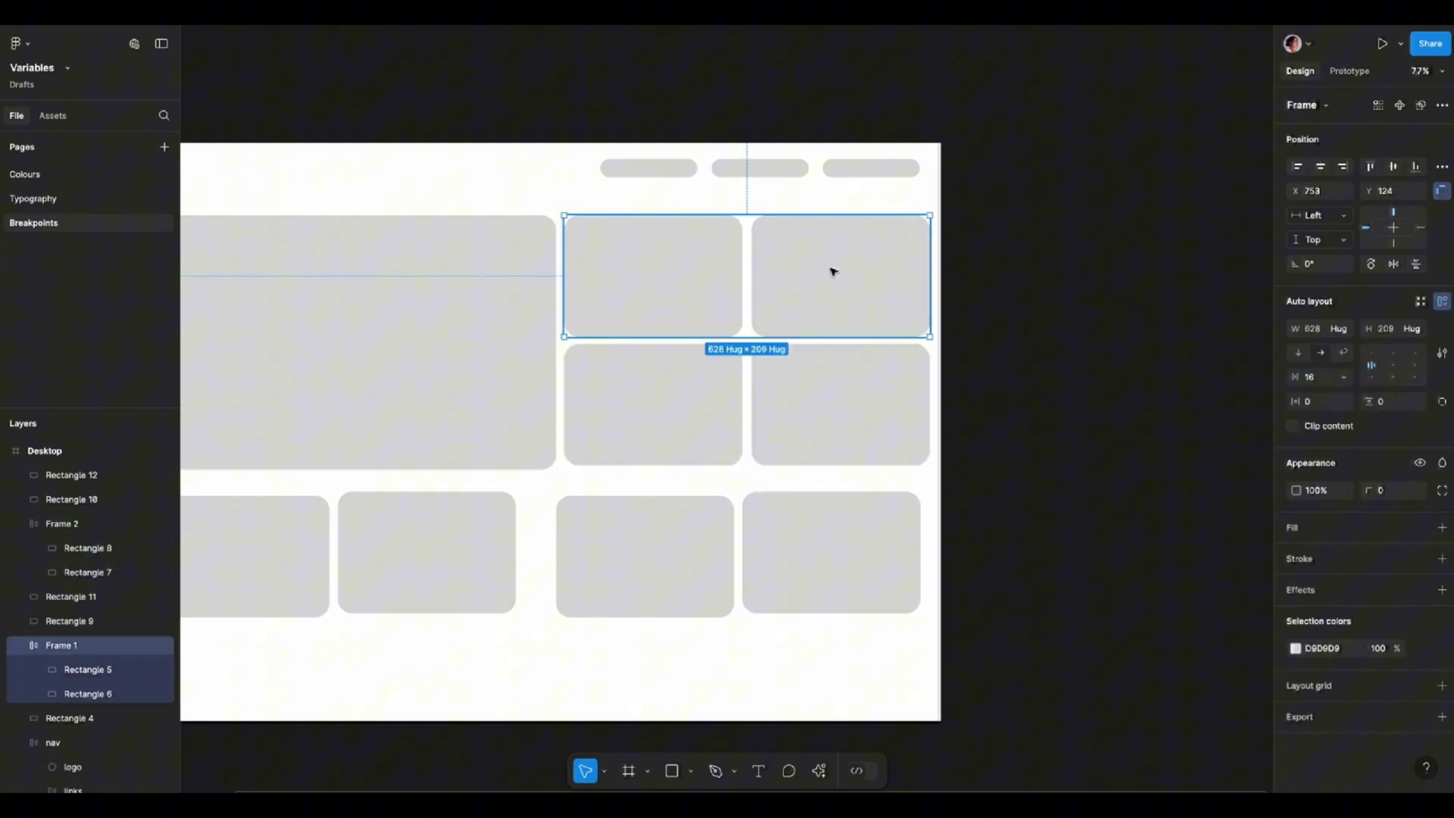
left_click(827, 390, "shift")
key("shift+a")
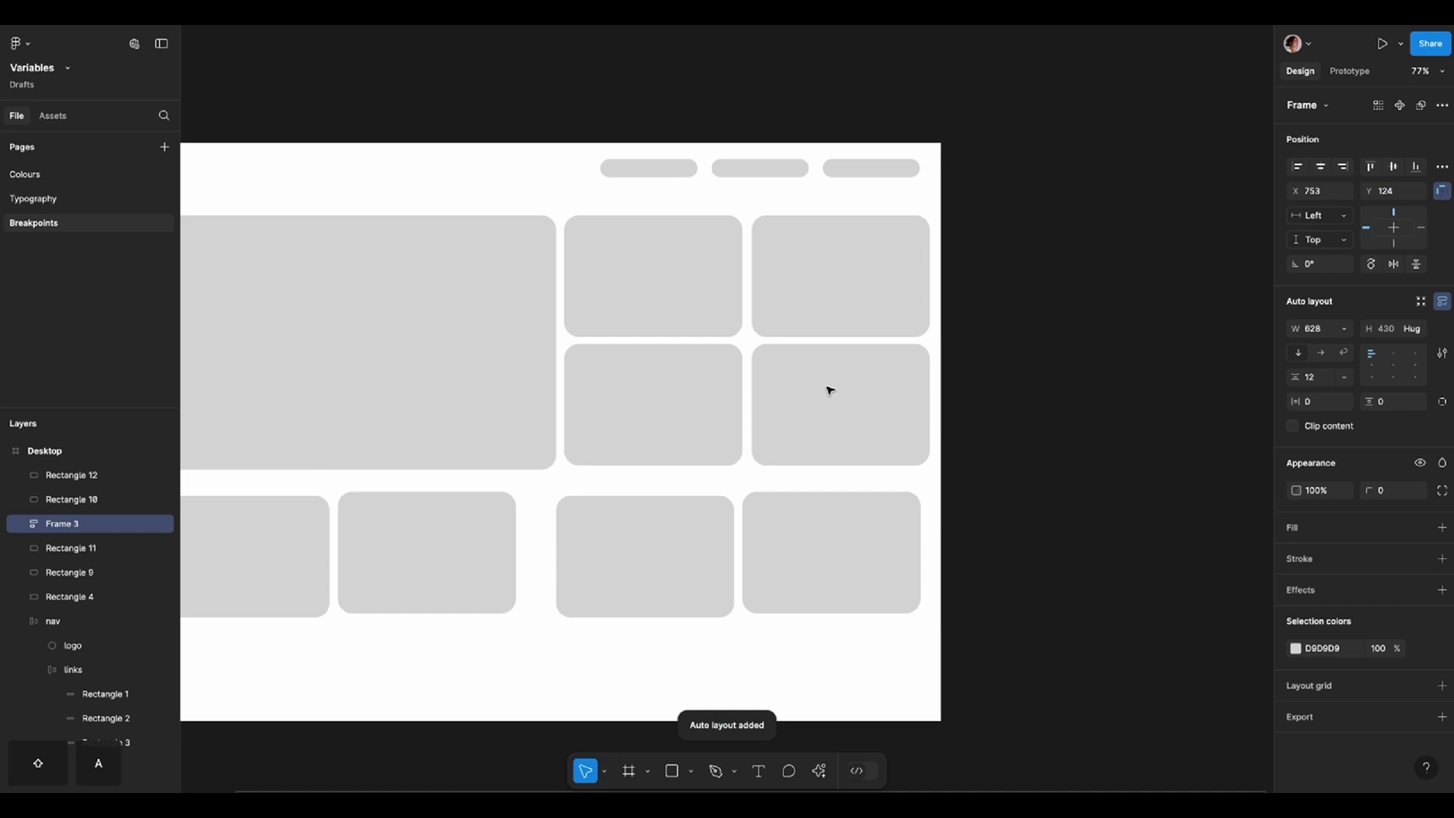
left_click(1326, 375)
type("1")
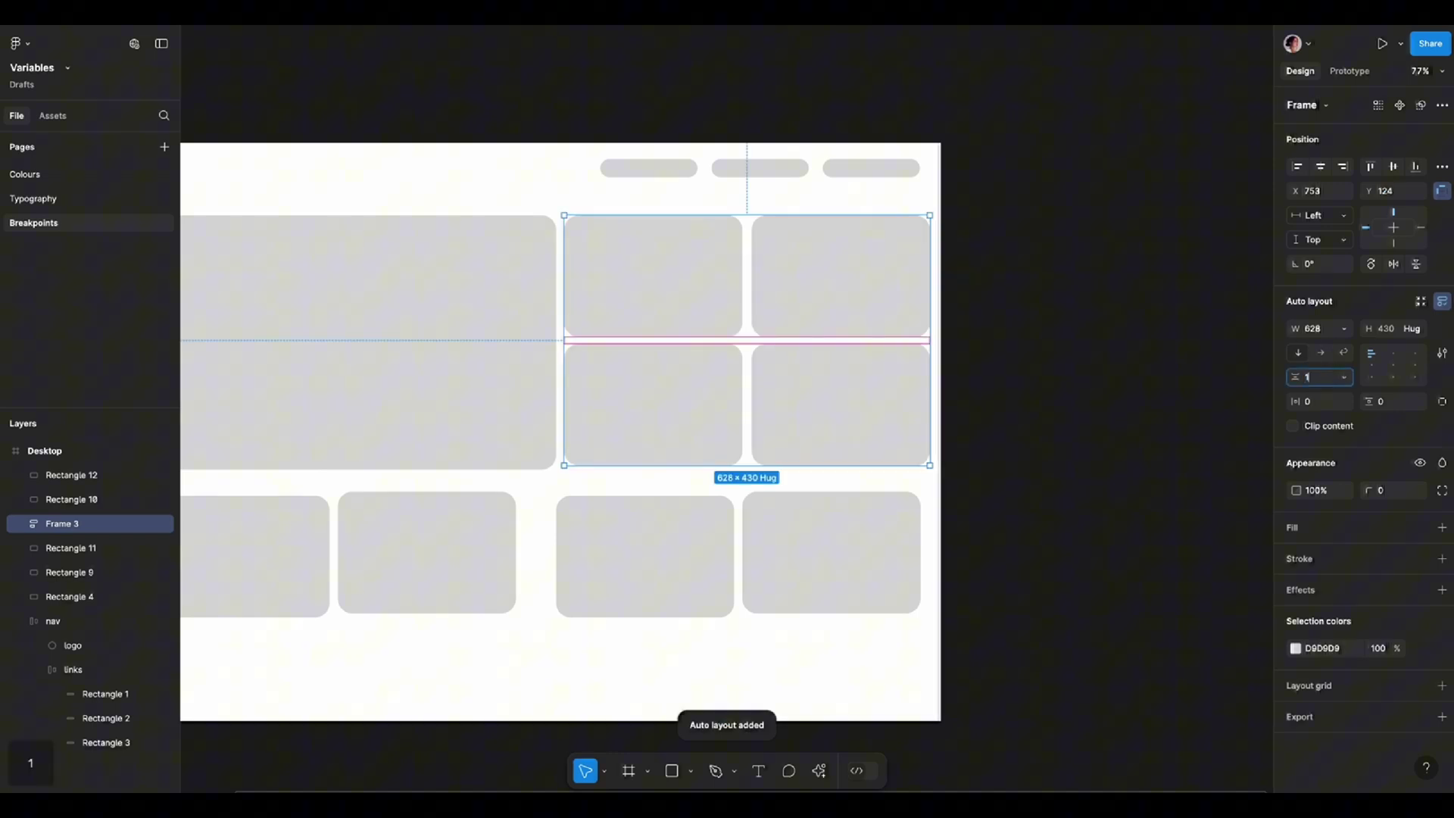
key("Return")
left_click(902, 388)
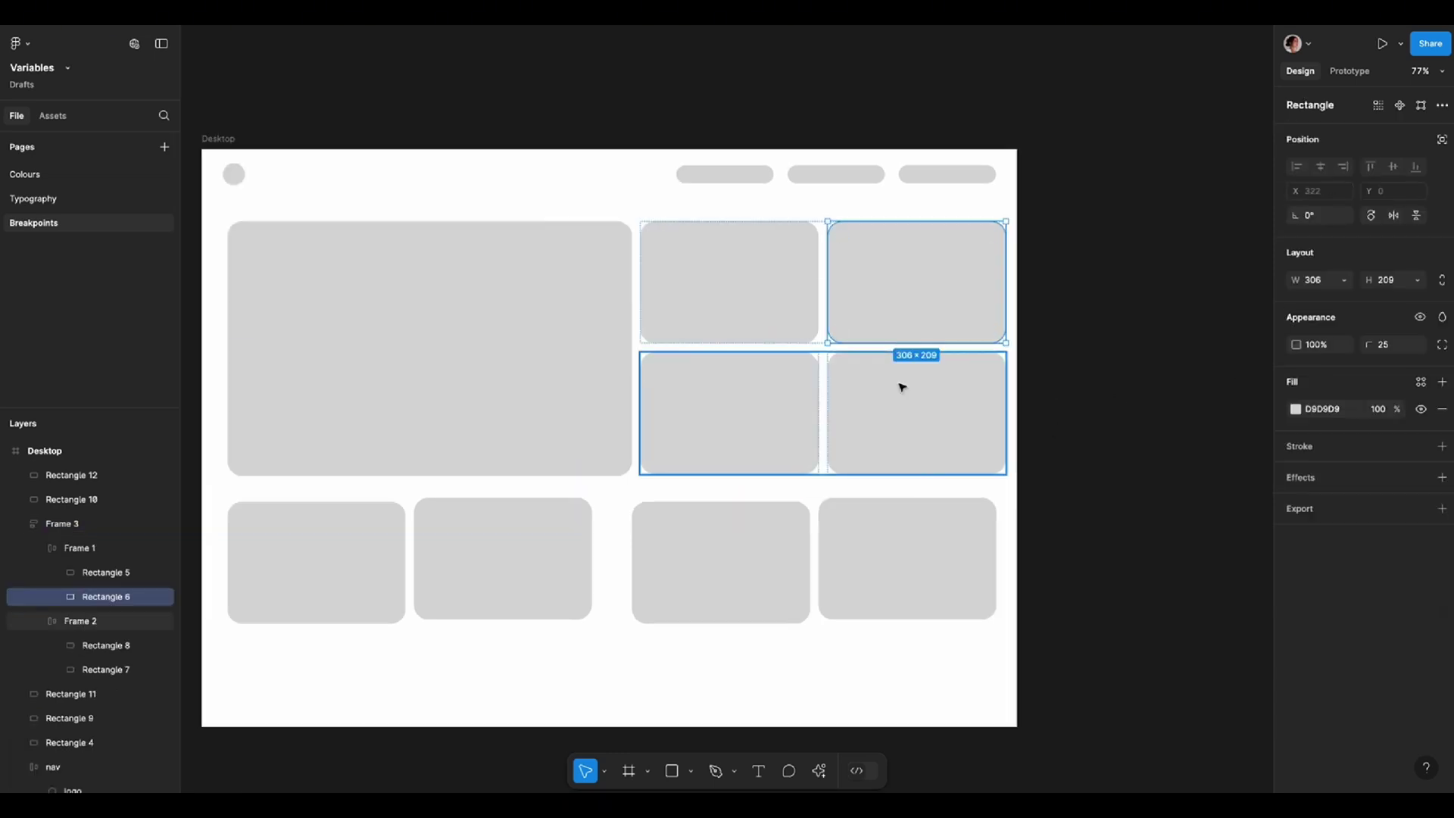
key("alt")
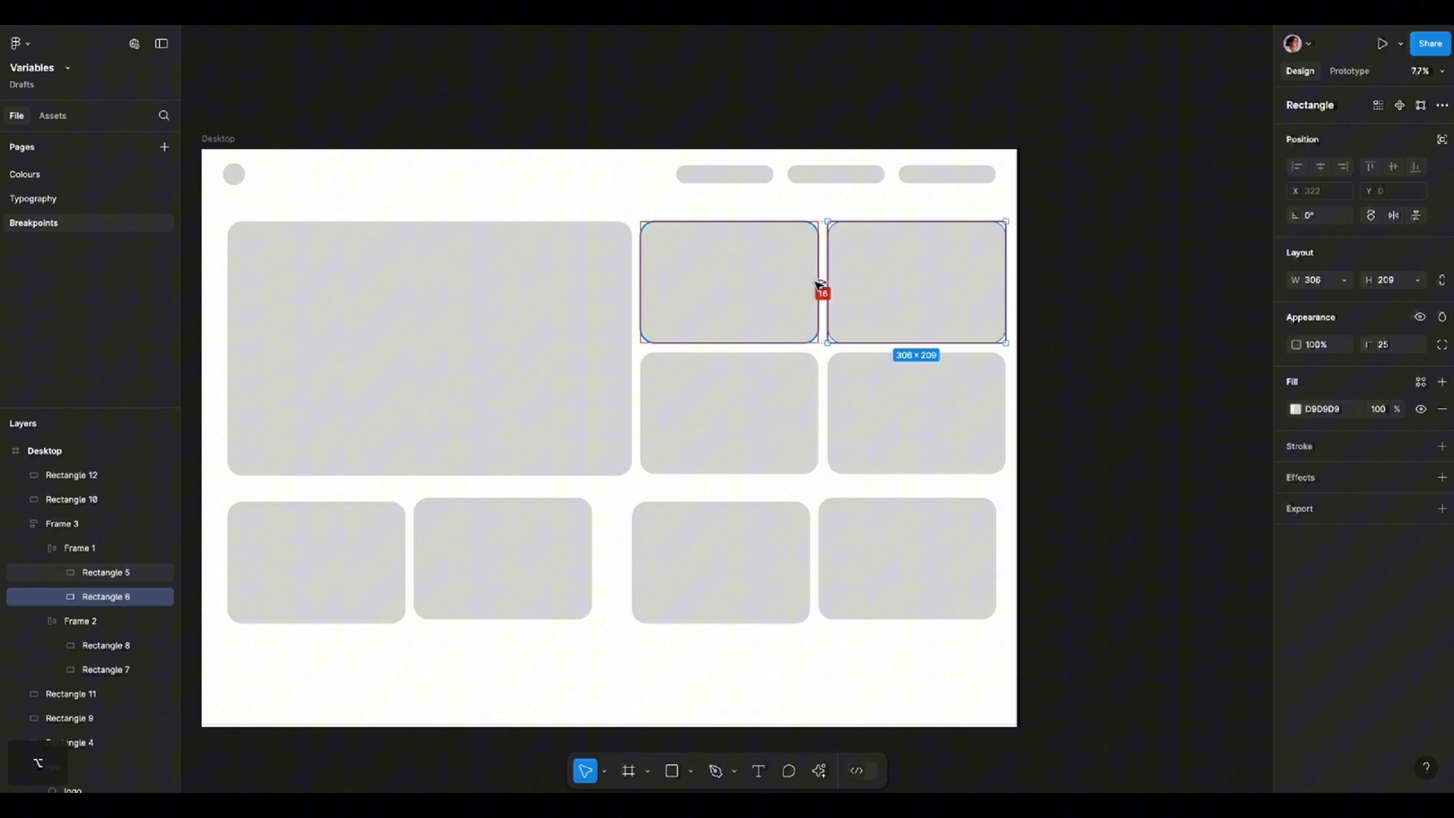
left_click(1125, 472)
scroll(1126, 472, "left", 2)
Wrap the four bottom cards in an auto-layout row and adjust their gap.
left_click_drag(1189, 617, 325, 554)
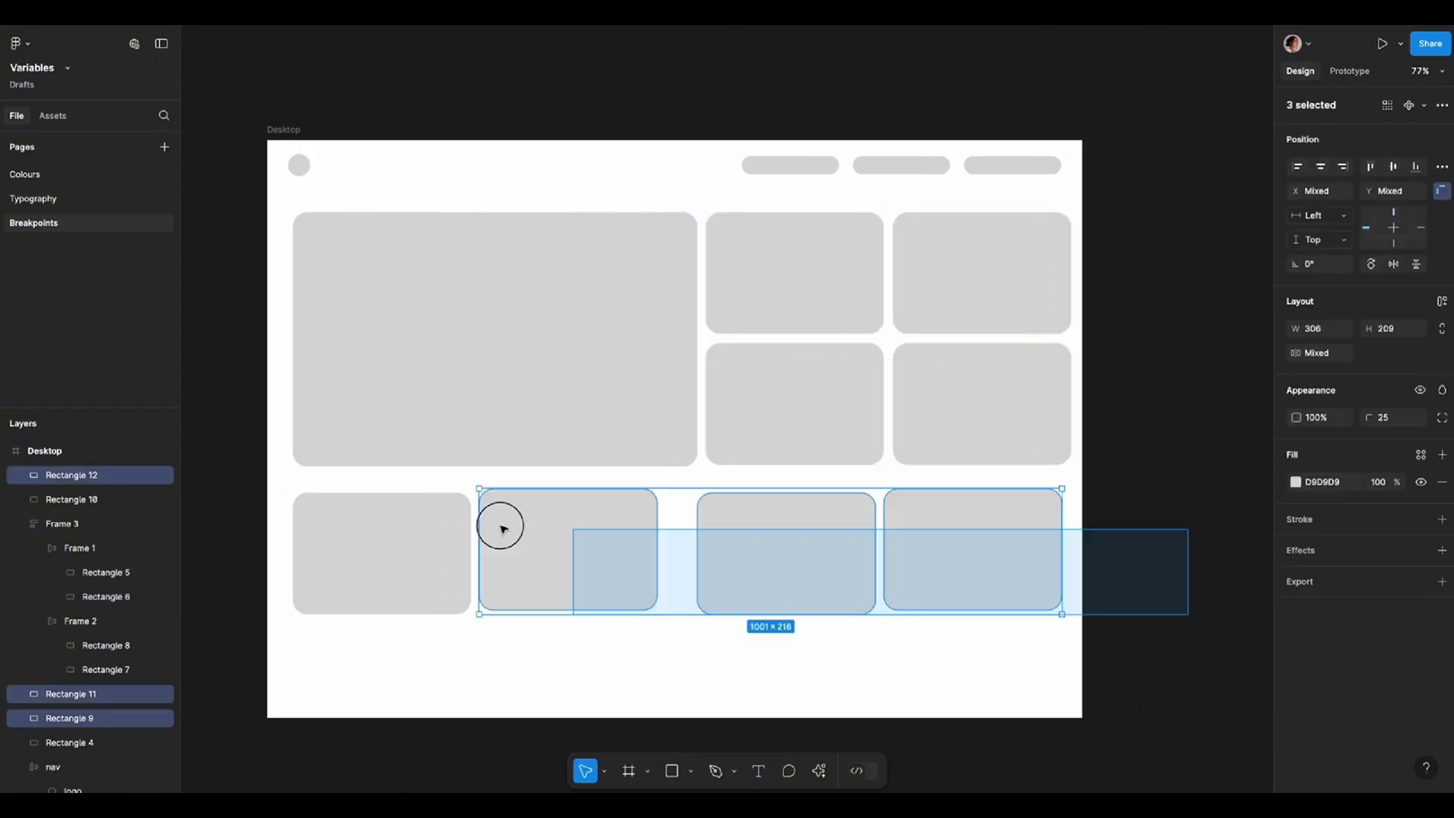
key("shift+a")
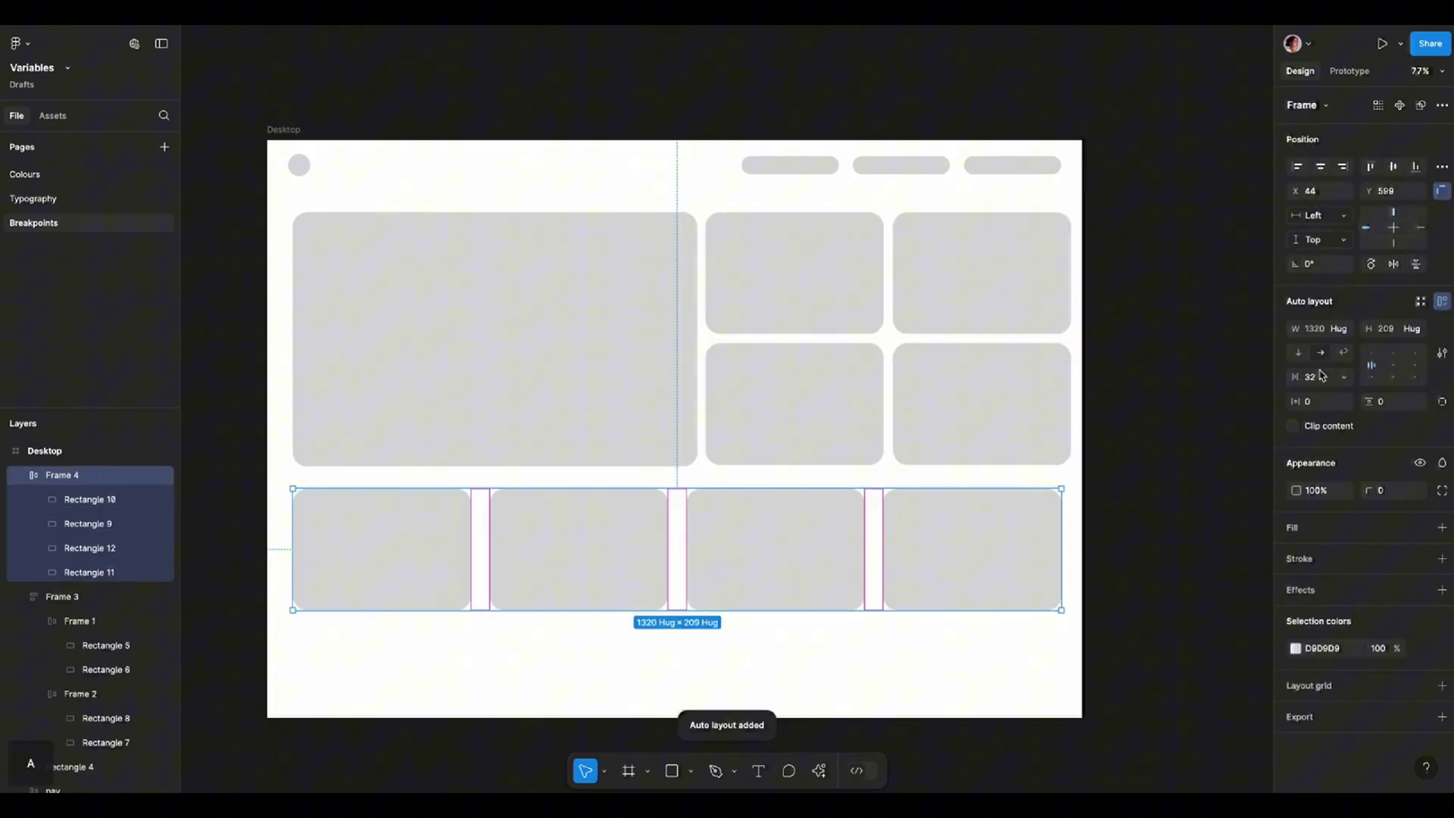
left_click(1312, 380)
scroll(897, 334, "left", 1)
Wrap the hero card and the grid in auto layout with a 16 gap and adjust its edges.
left_click(897, 334)
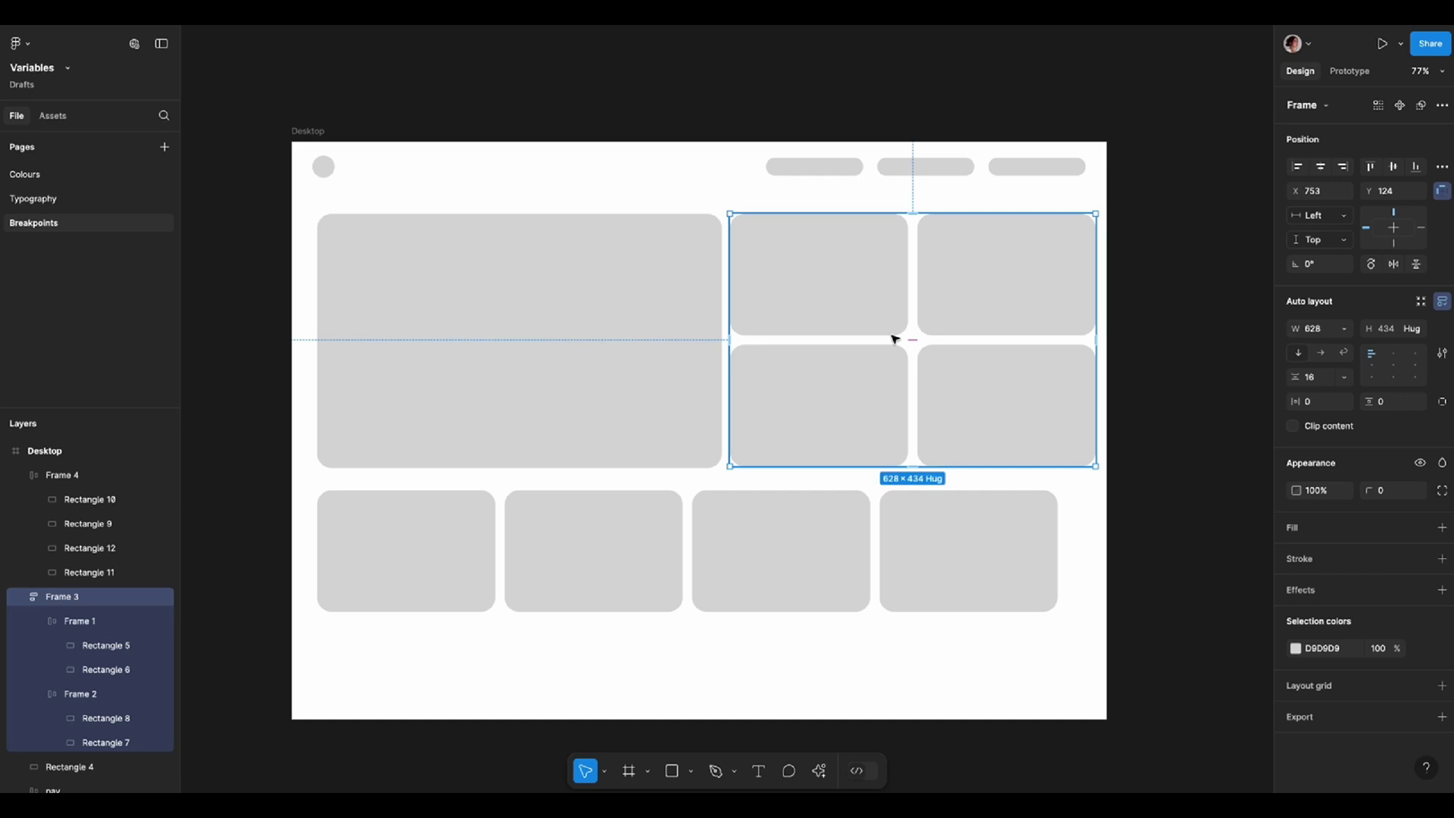
left_click(557, 286)
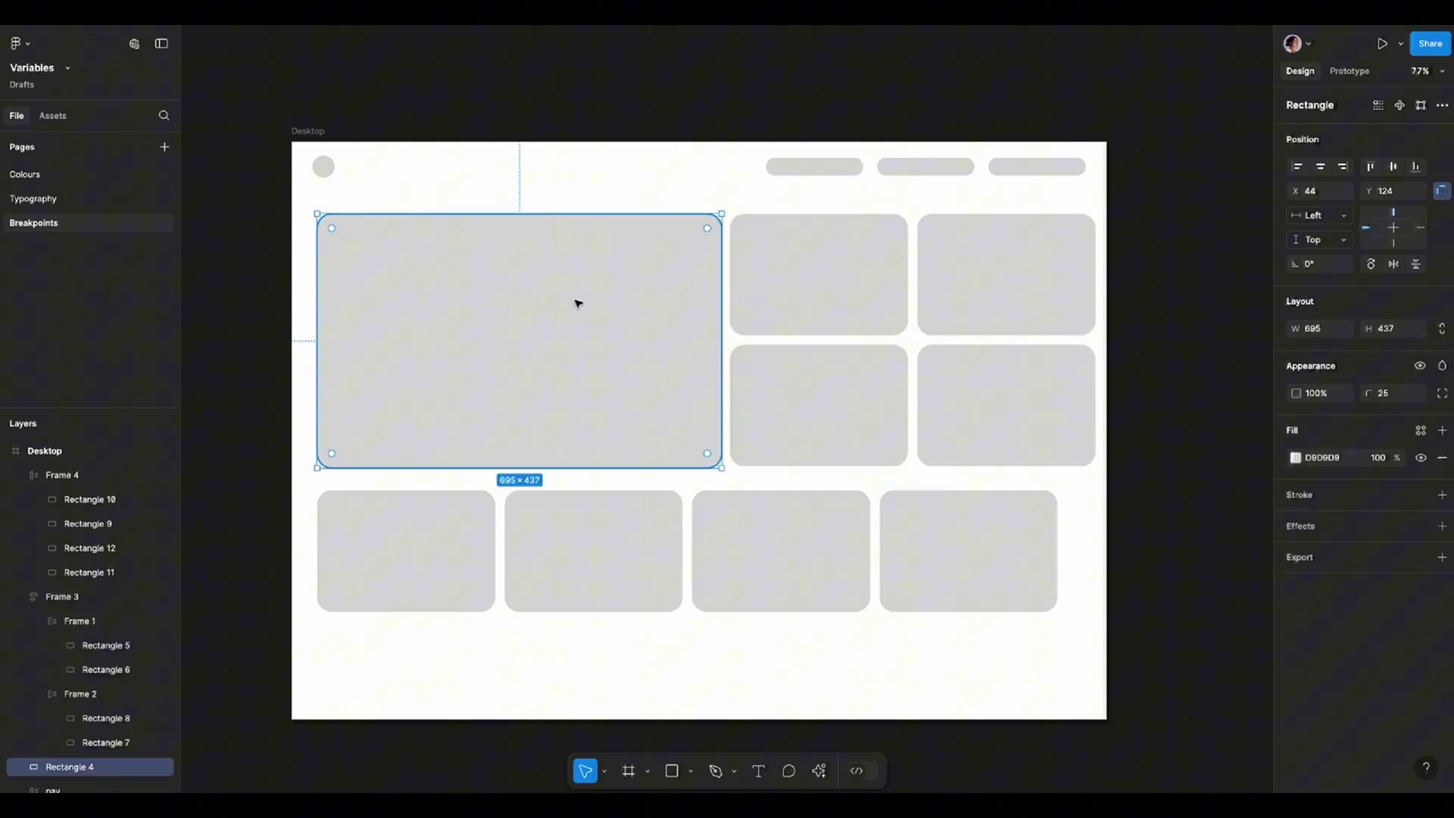
left_click(819, 331, "shift")
key("shift+a")
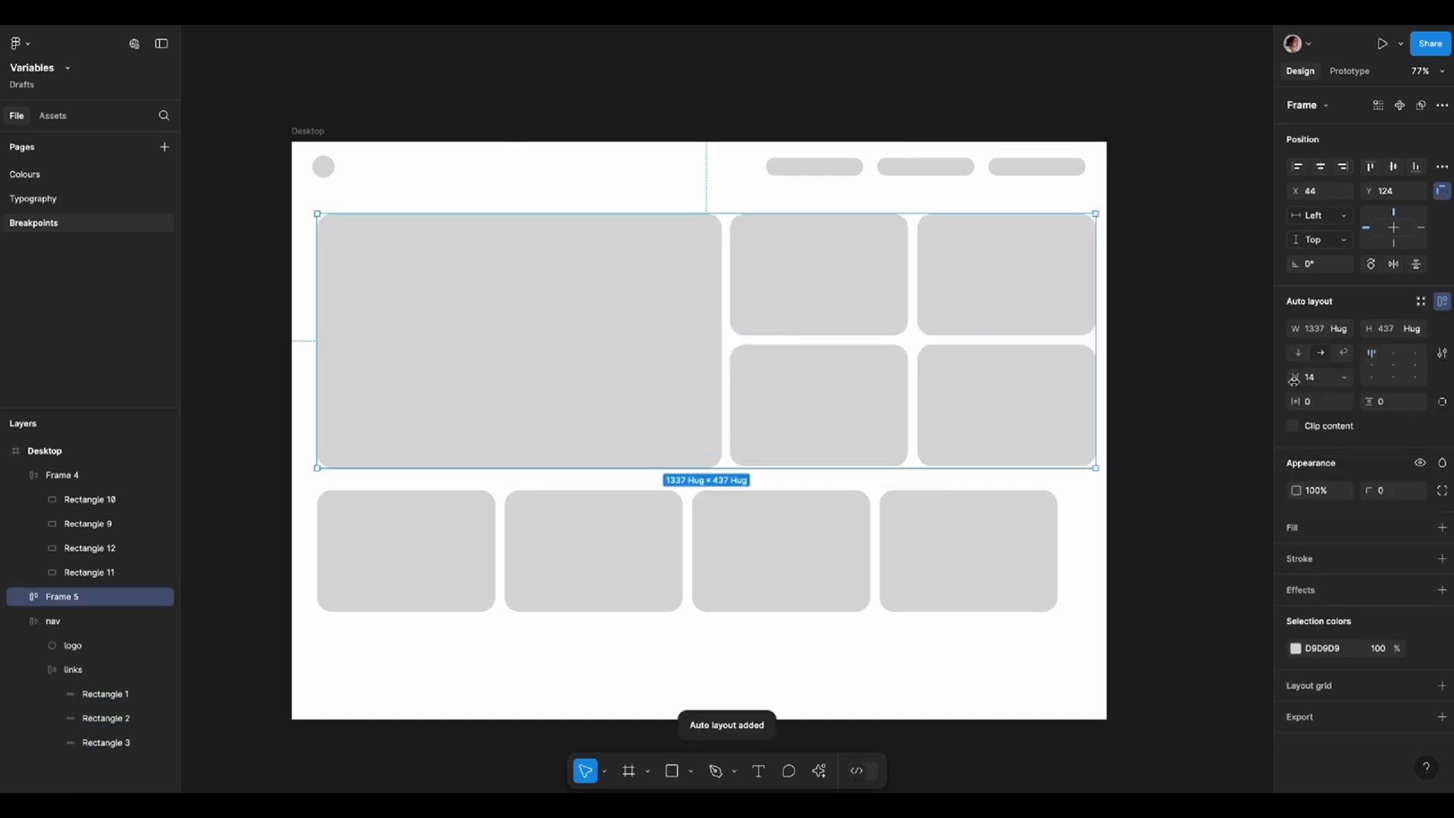
left_click(1342, 386)
type("6")
key("Return")
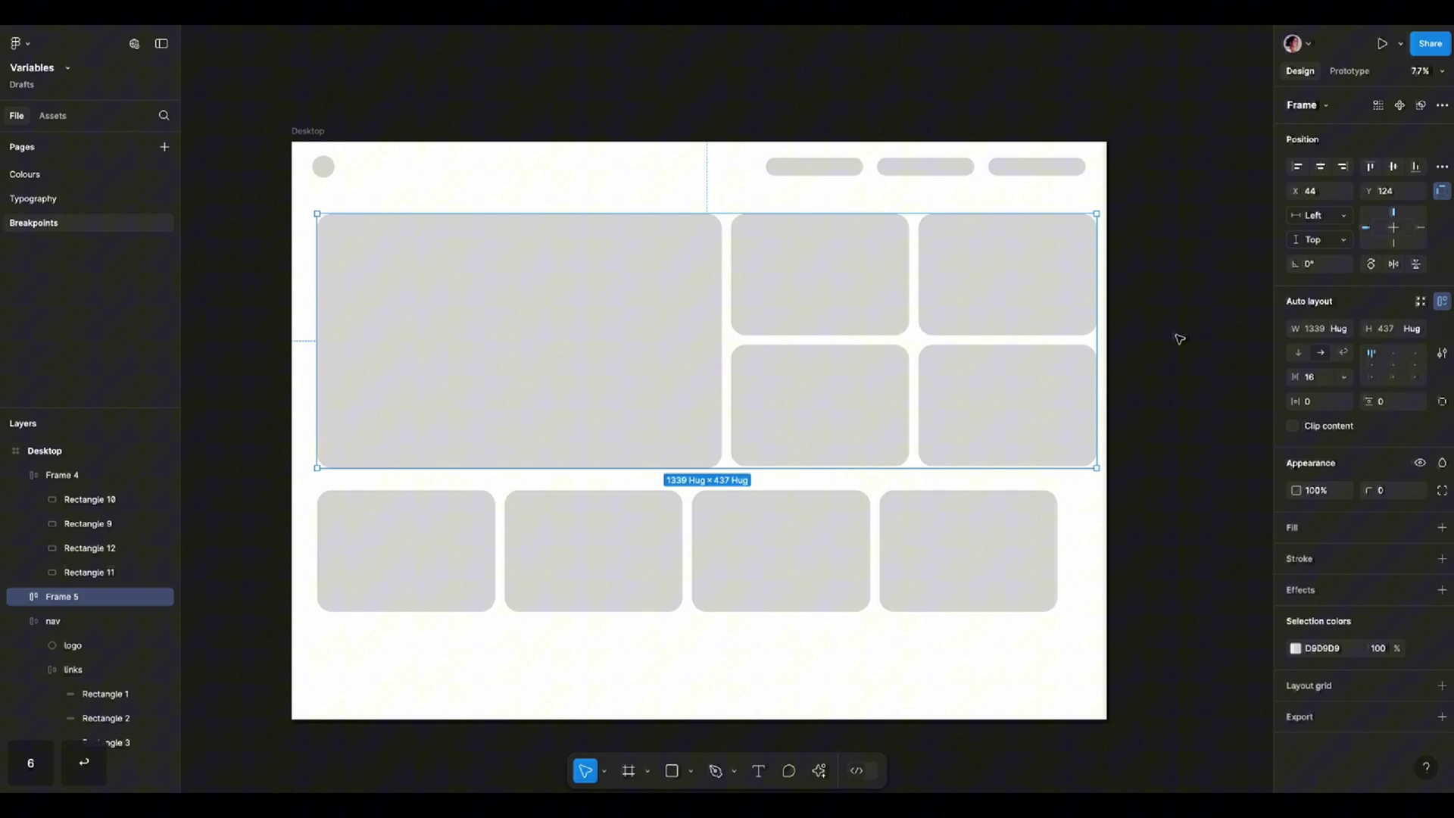
left_click_drag(317, 277, 309, 276)
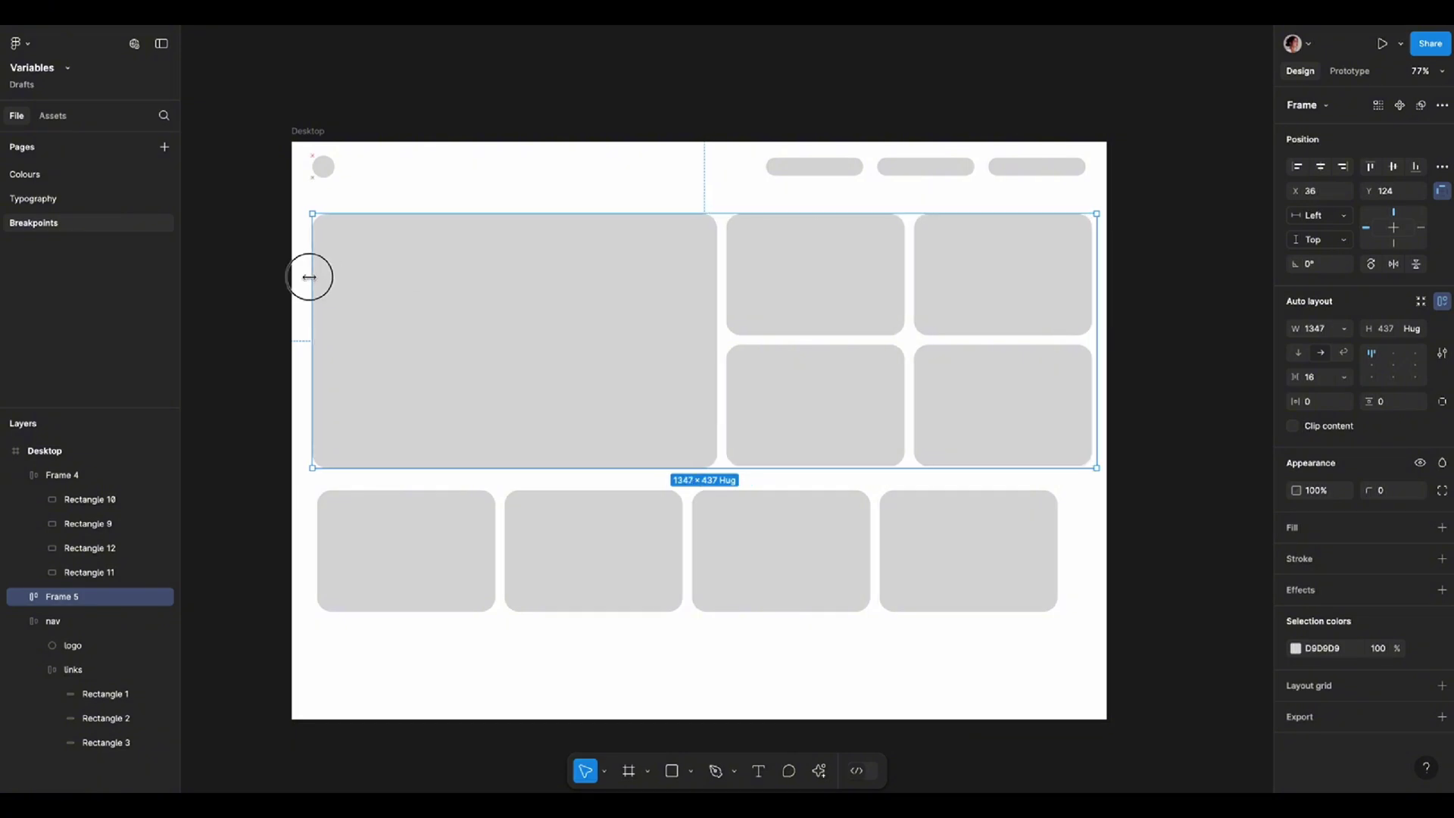
left_click_drag(1097, 352, 1085, 352)
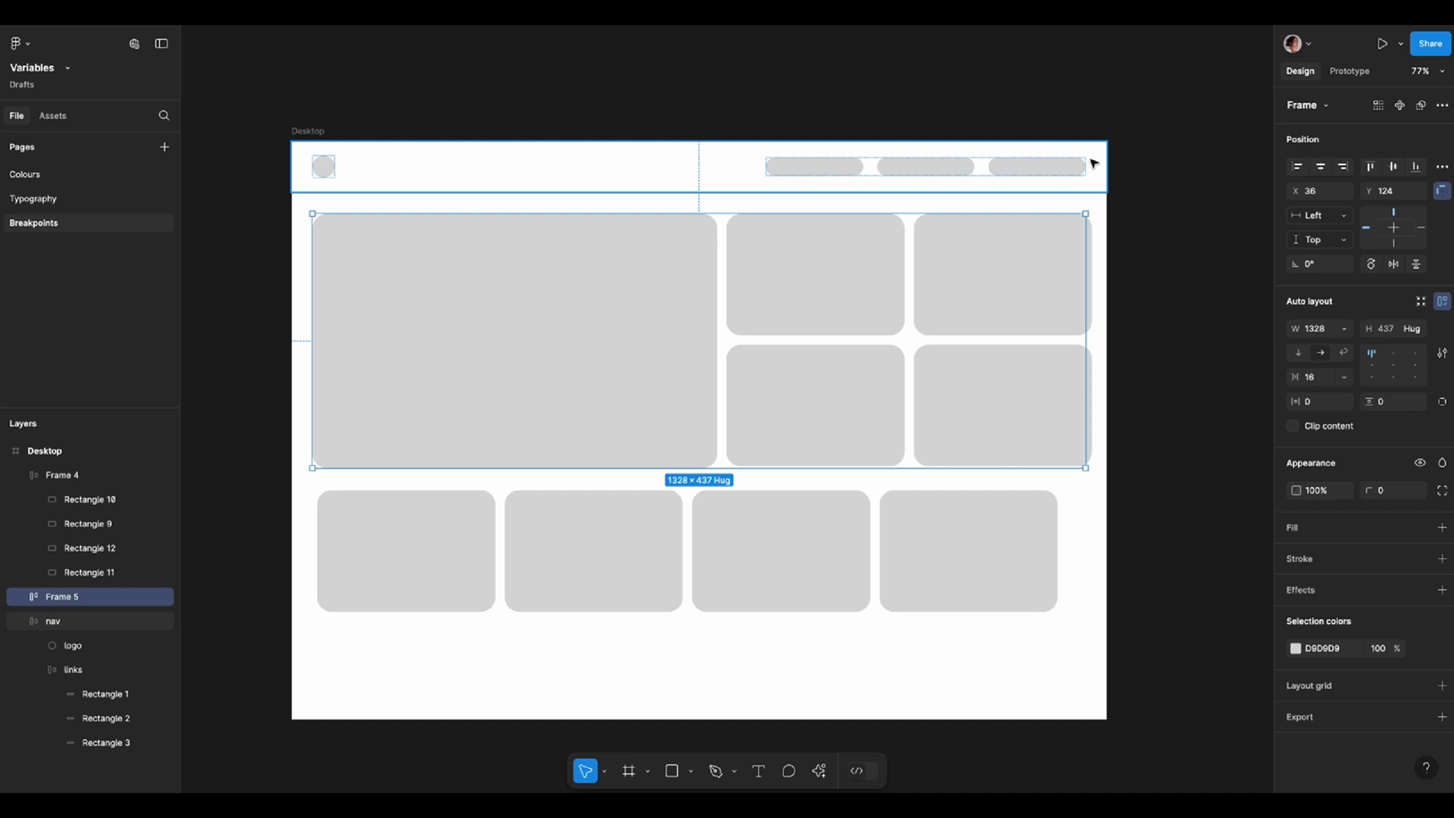
scroll(1045, 332, "up", 5)
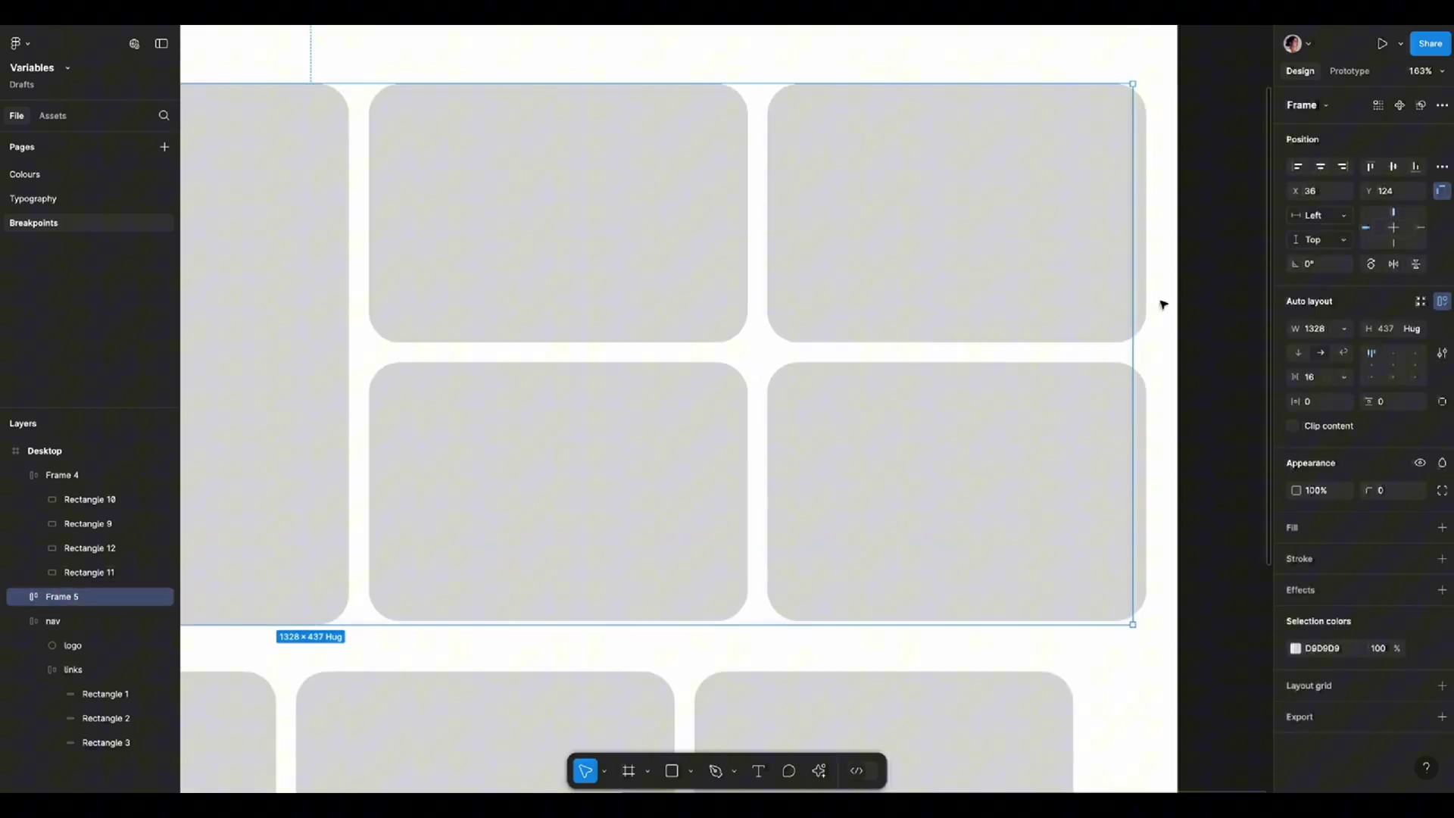
scroll(1149, 331, "down", 3)
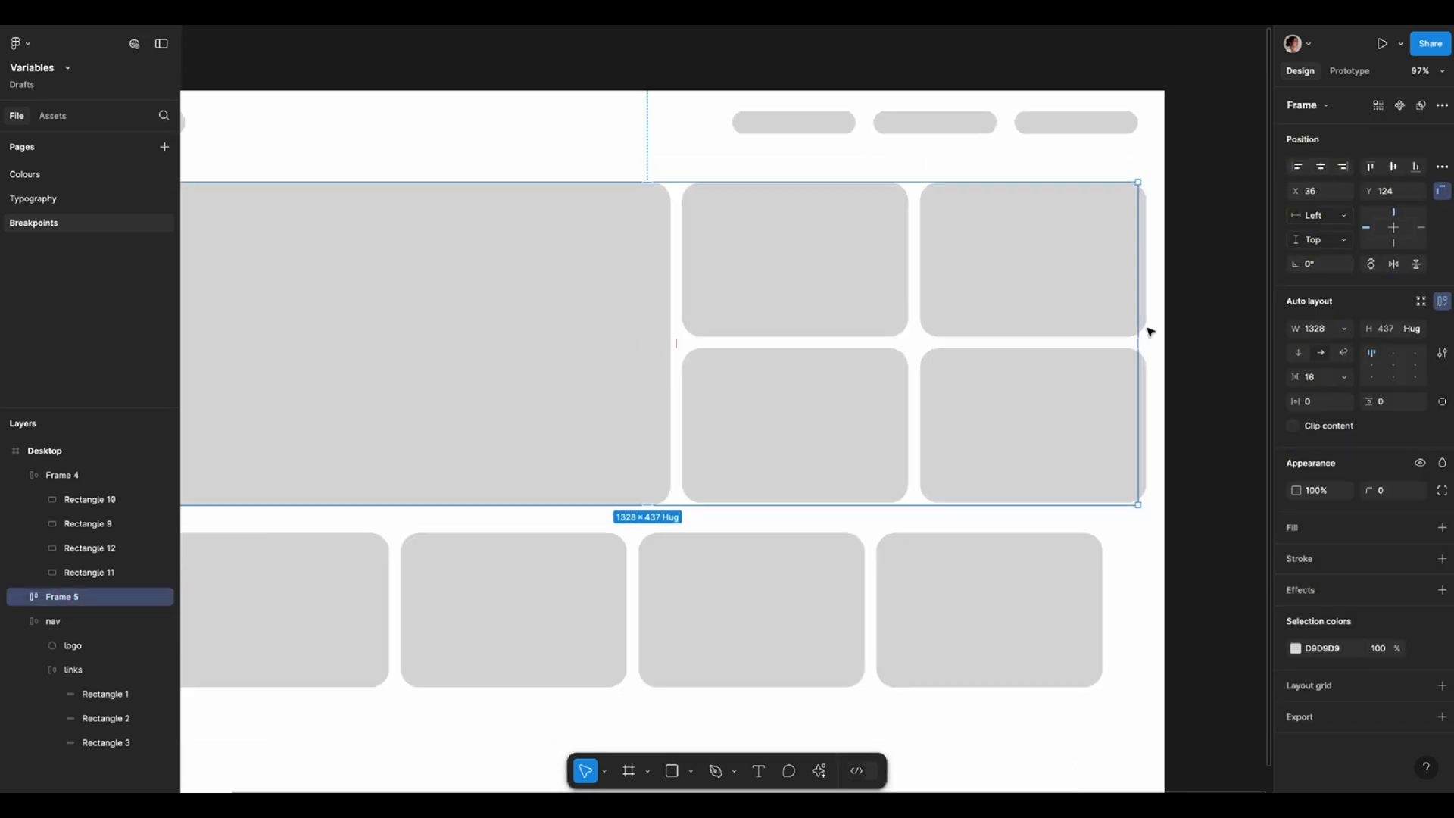
scroll(1147, 329, "down", 2)
scroll(1032, 367, "down", 2)
Make the hero card fill width and height, then test resizing the combined frame.
left_click(715, 388)
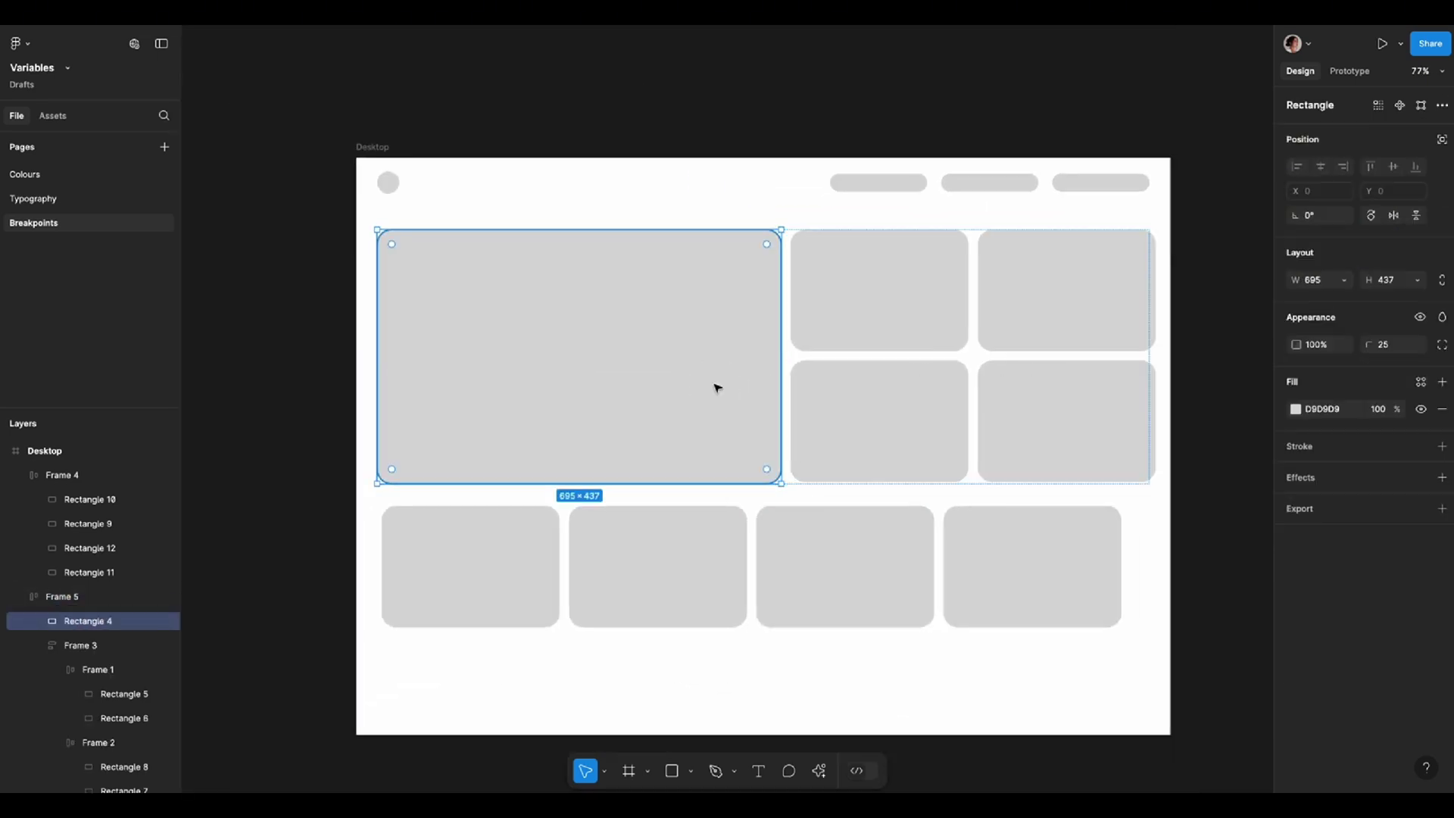
left_click(1343, 281)
left_click(1307, 300)
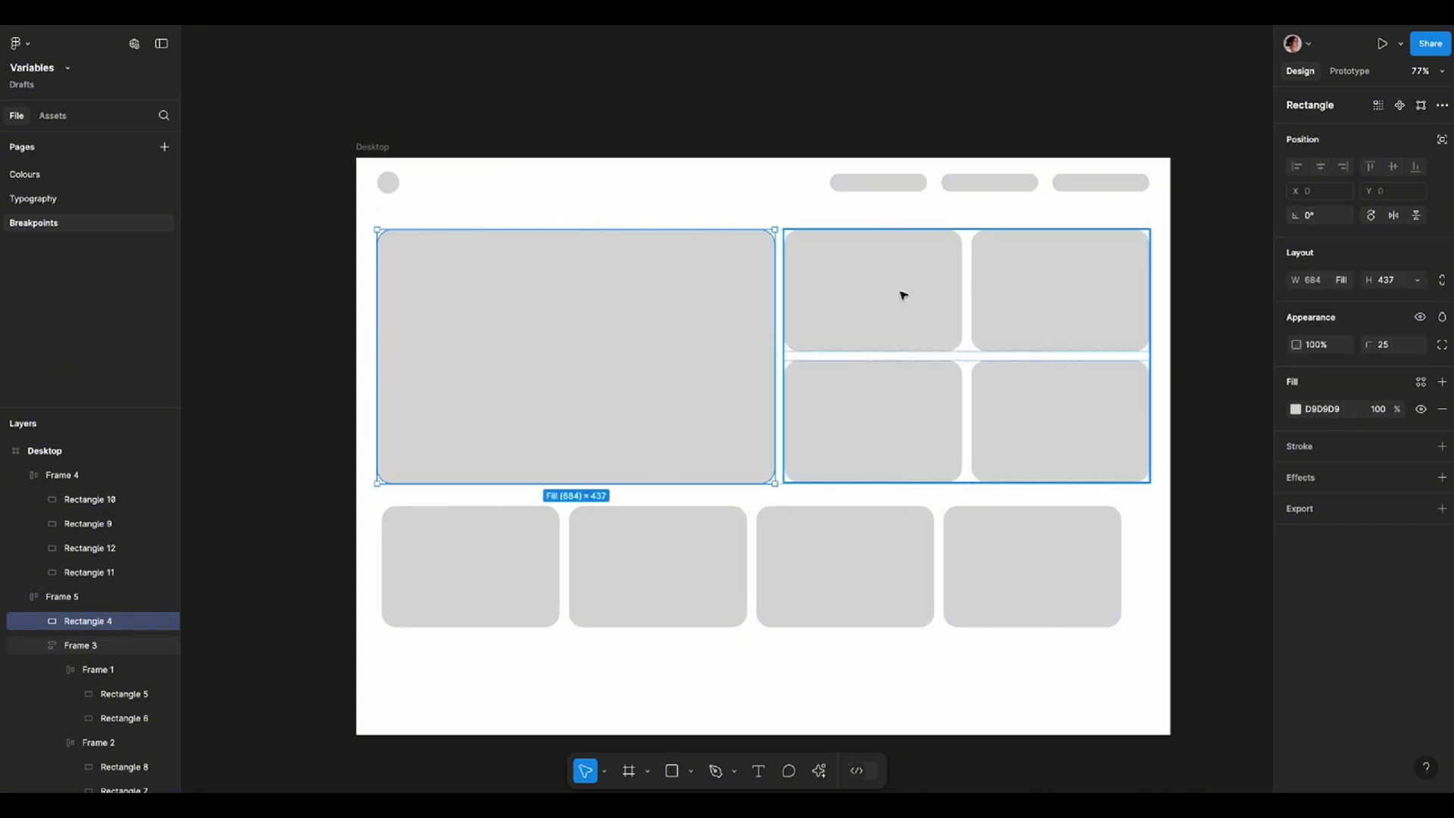
key("Escape")
left_click(750, 275)
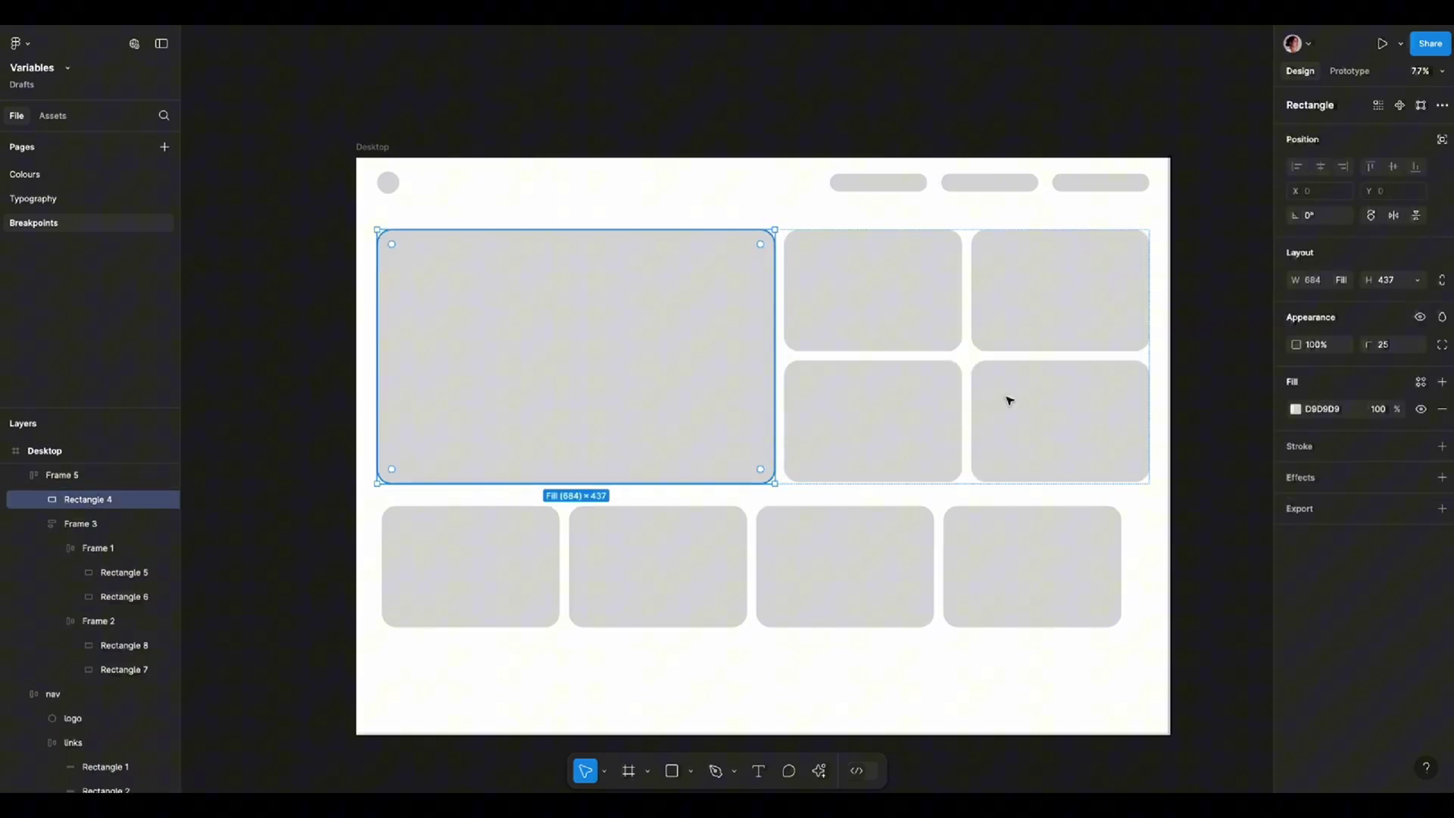
left_click(1417, 279)
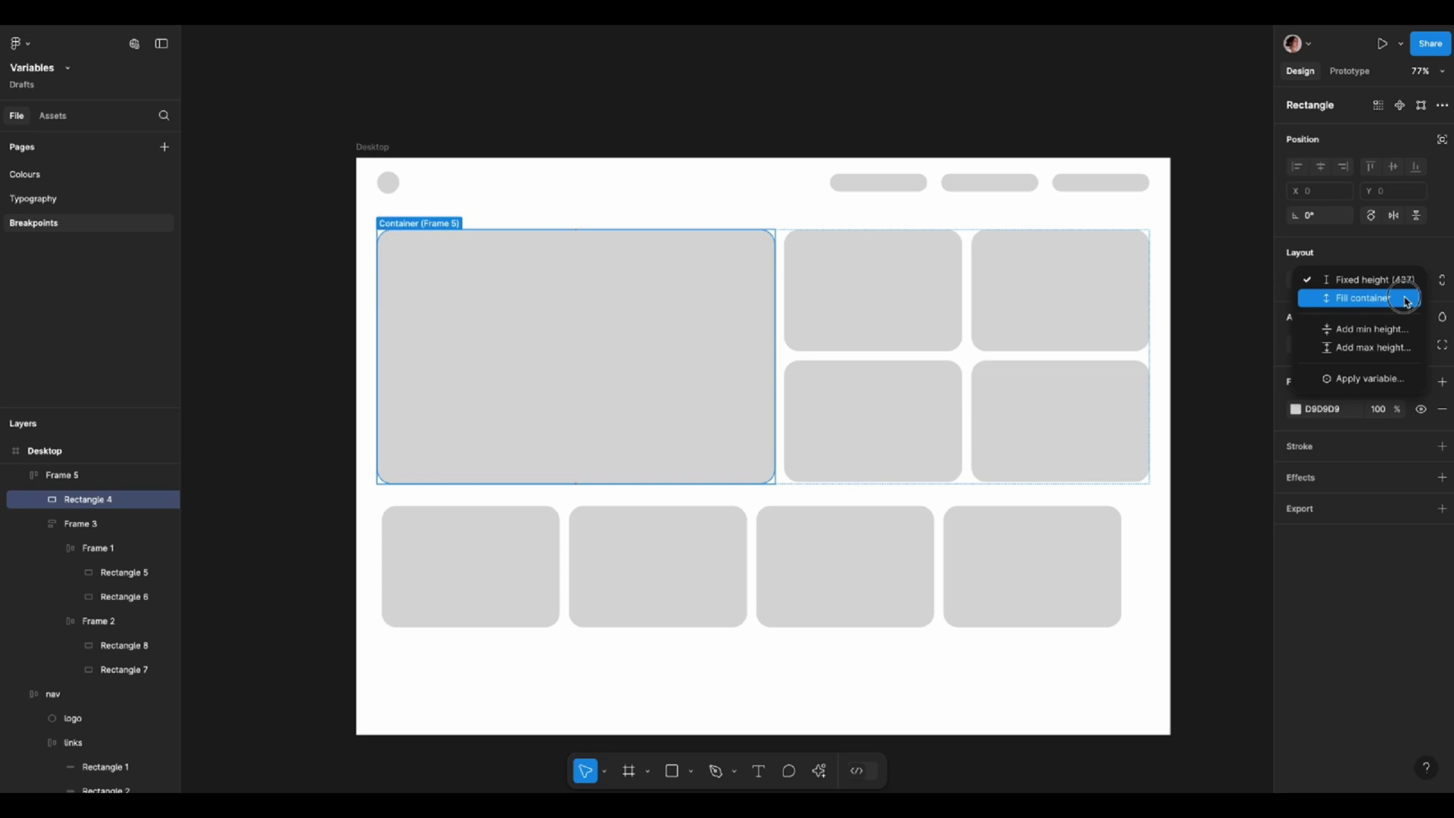
left_click(1405, 300)
left_click(1175, 421)
left_click(1150, 352)
mouse_move(1149, 352)
left_mouse_down()
mouse_move(1190, 350)
mouse_move(887, 351)
mouse_move(1147, 367)
left_mouse_up()
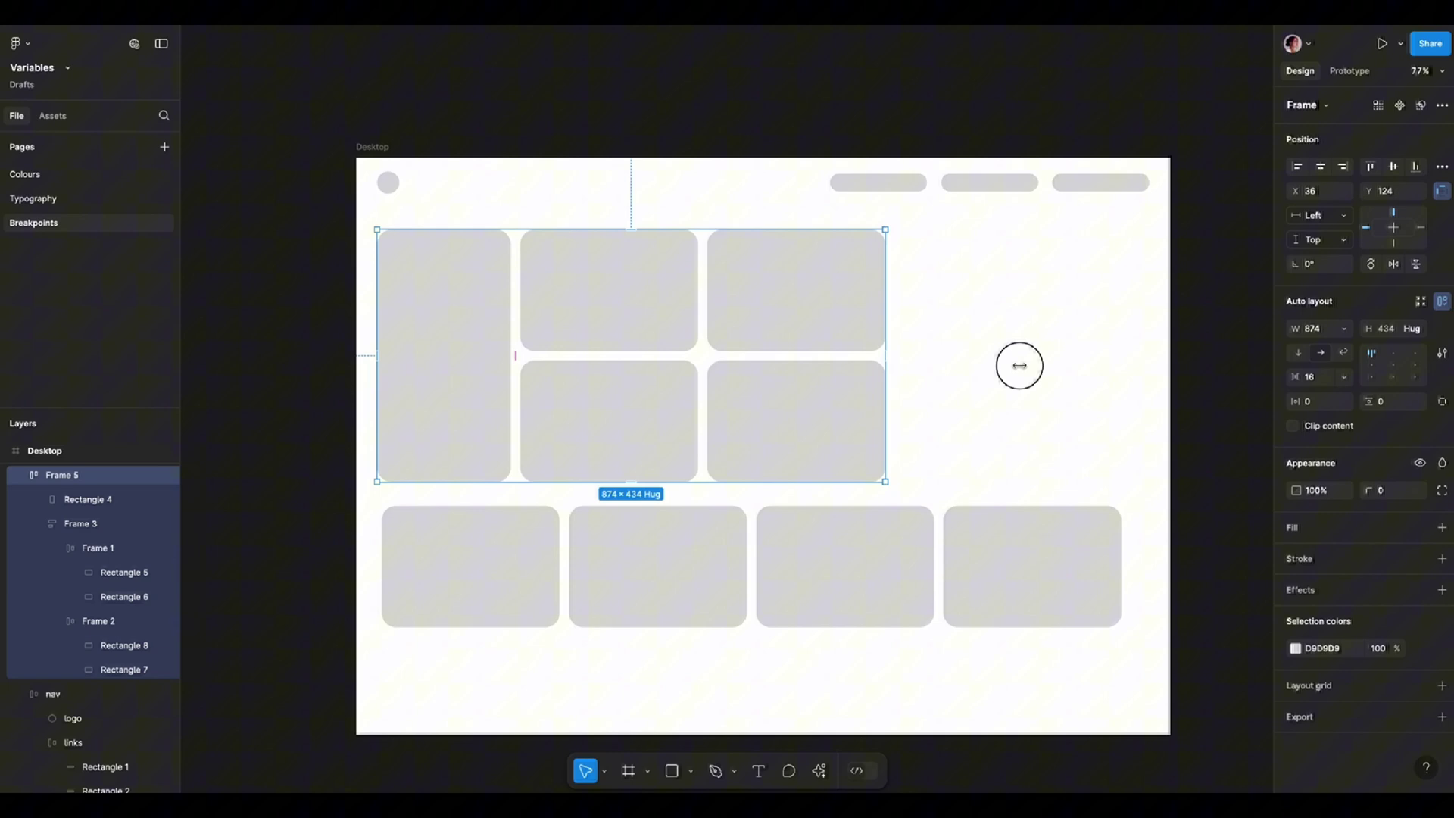
Make the card grid fill width, inspect its rows, squeeze-test the frame and undo.
left_click(1013, 263)
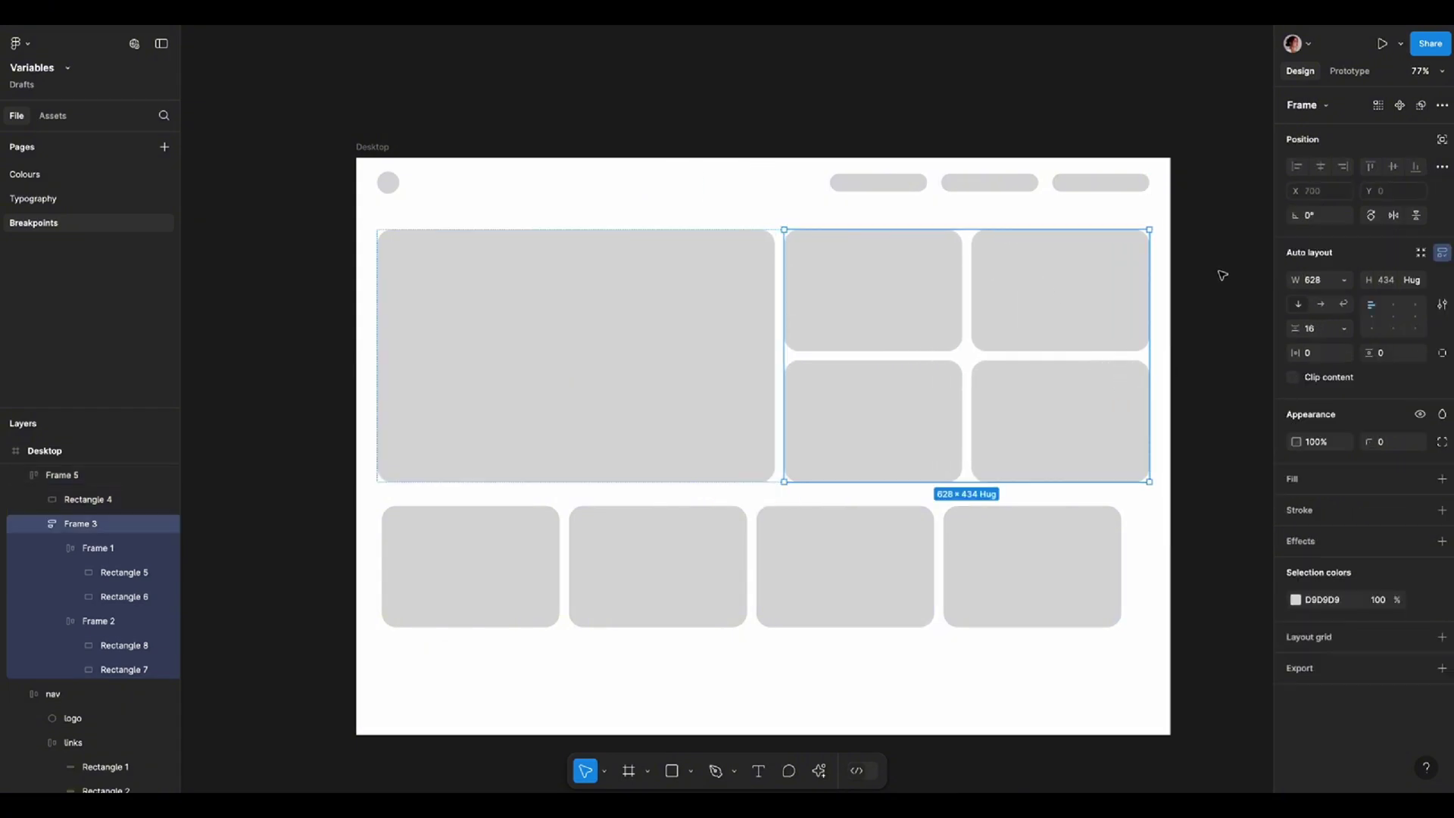
left_click(1339, 277)
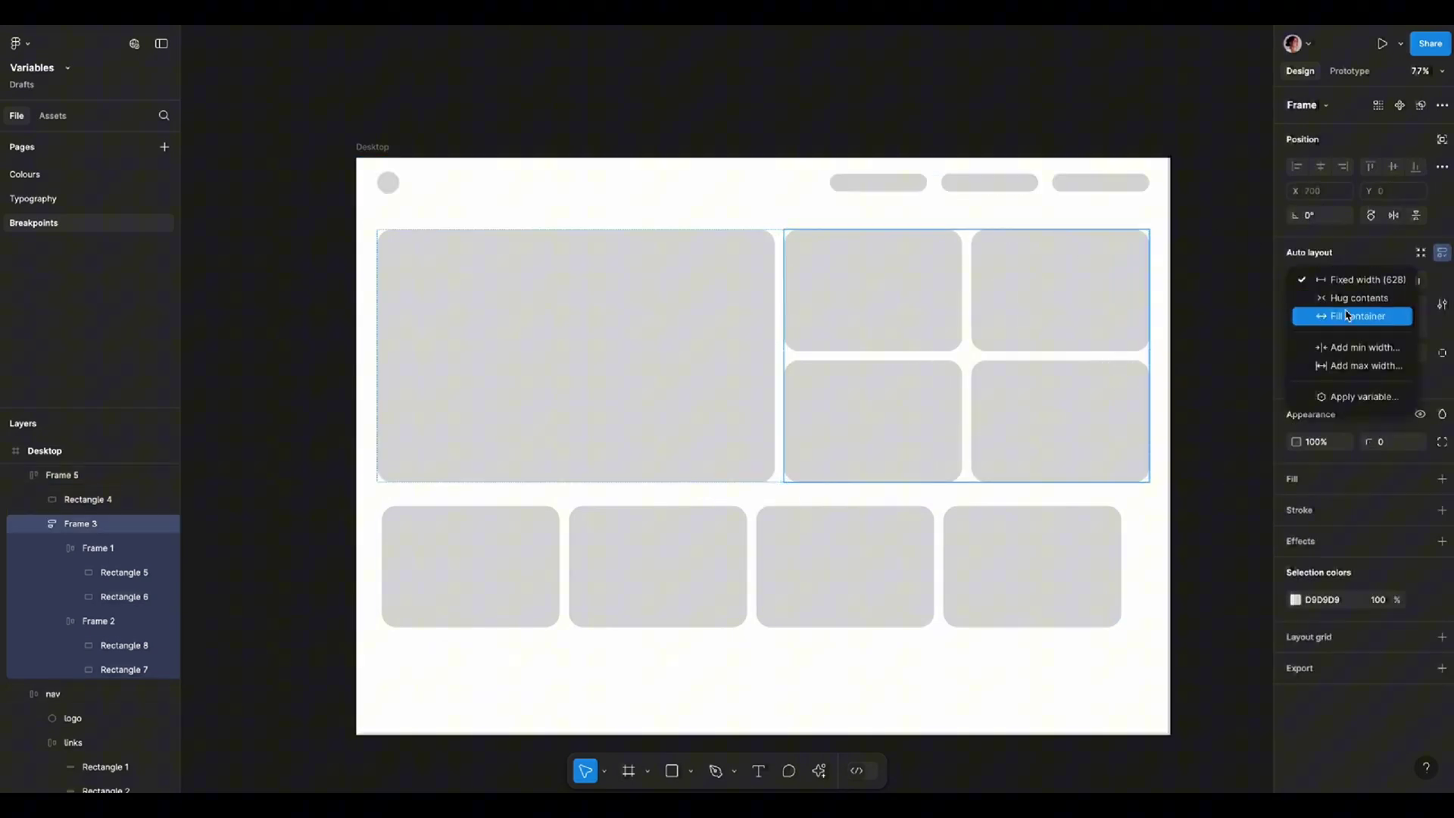
left_click(1345, 314)
left_click(1049, 429)
left_click(1039, 309)
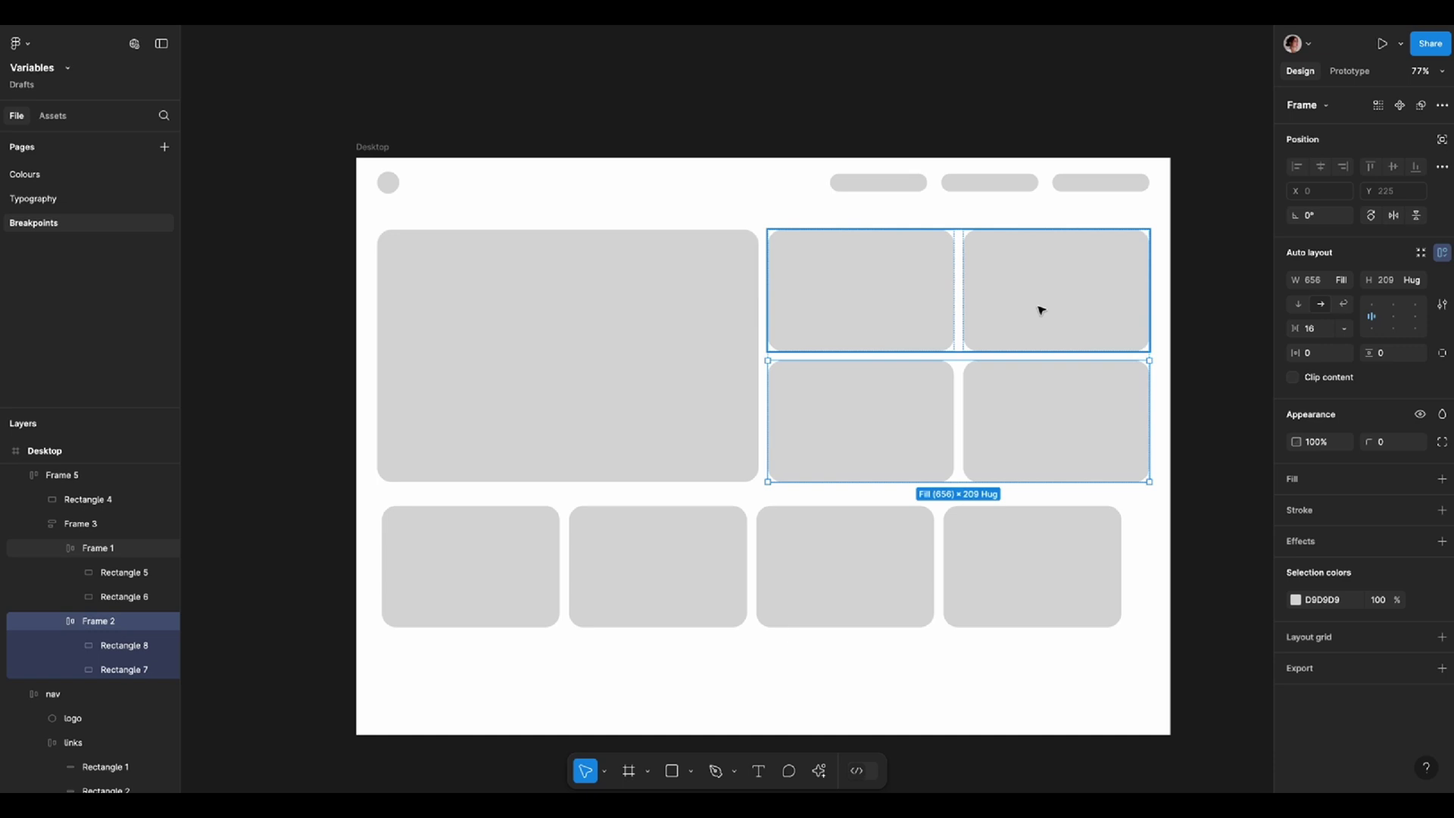
left_click(889, 305, "shift")
left_click(922, 425)
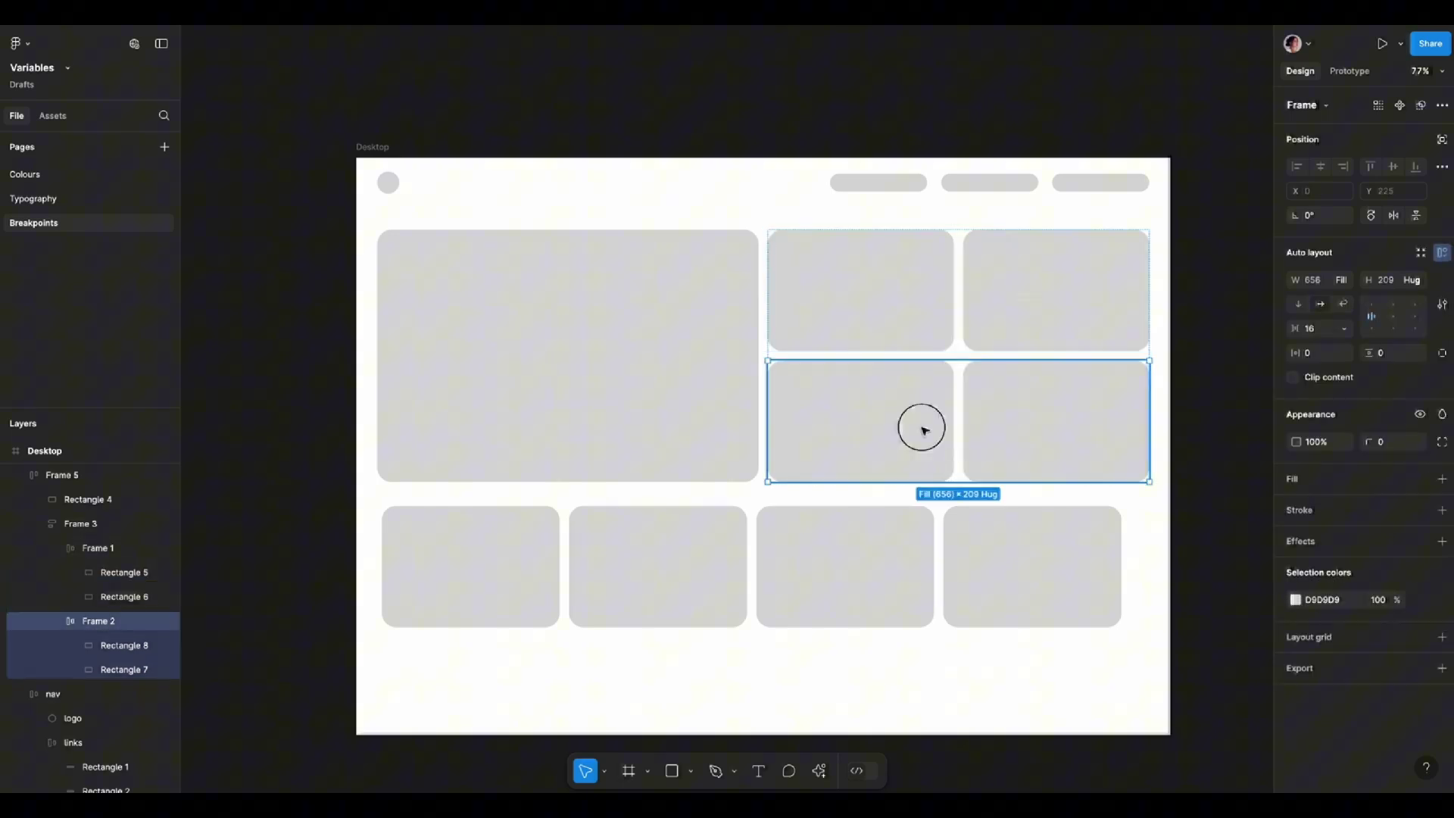
left_click(1064, 426)
key("Escape")
left_click(1144, 331)
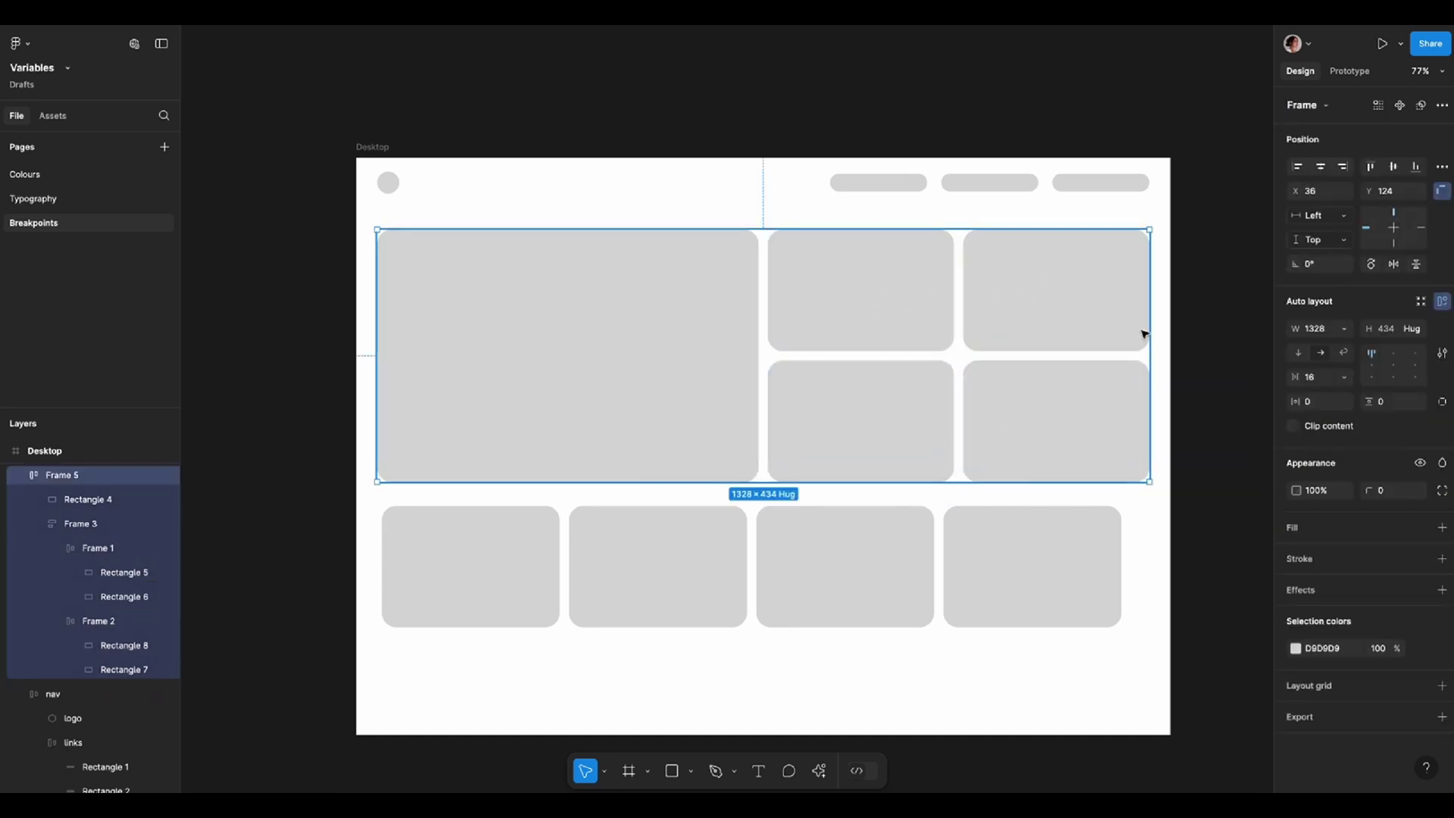
left_click_drag(1148, 339, 681, 352)
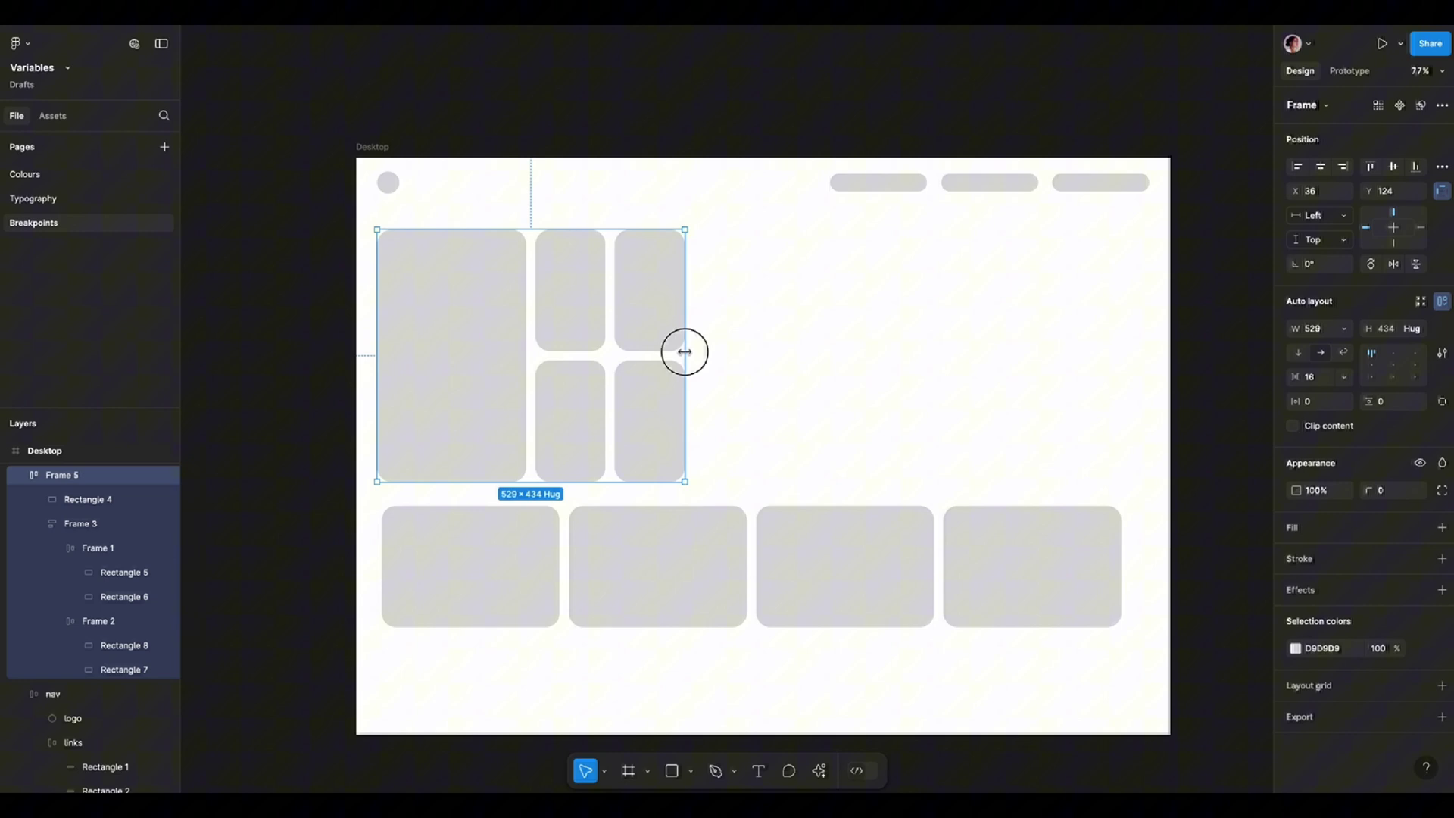
key("ctrl+z")
Make the four bottom cards stretch to fill the row width.
left_click(1036, 546)
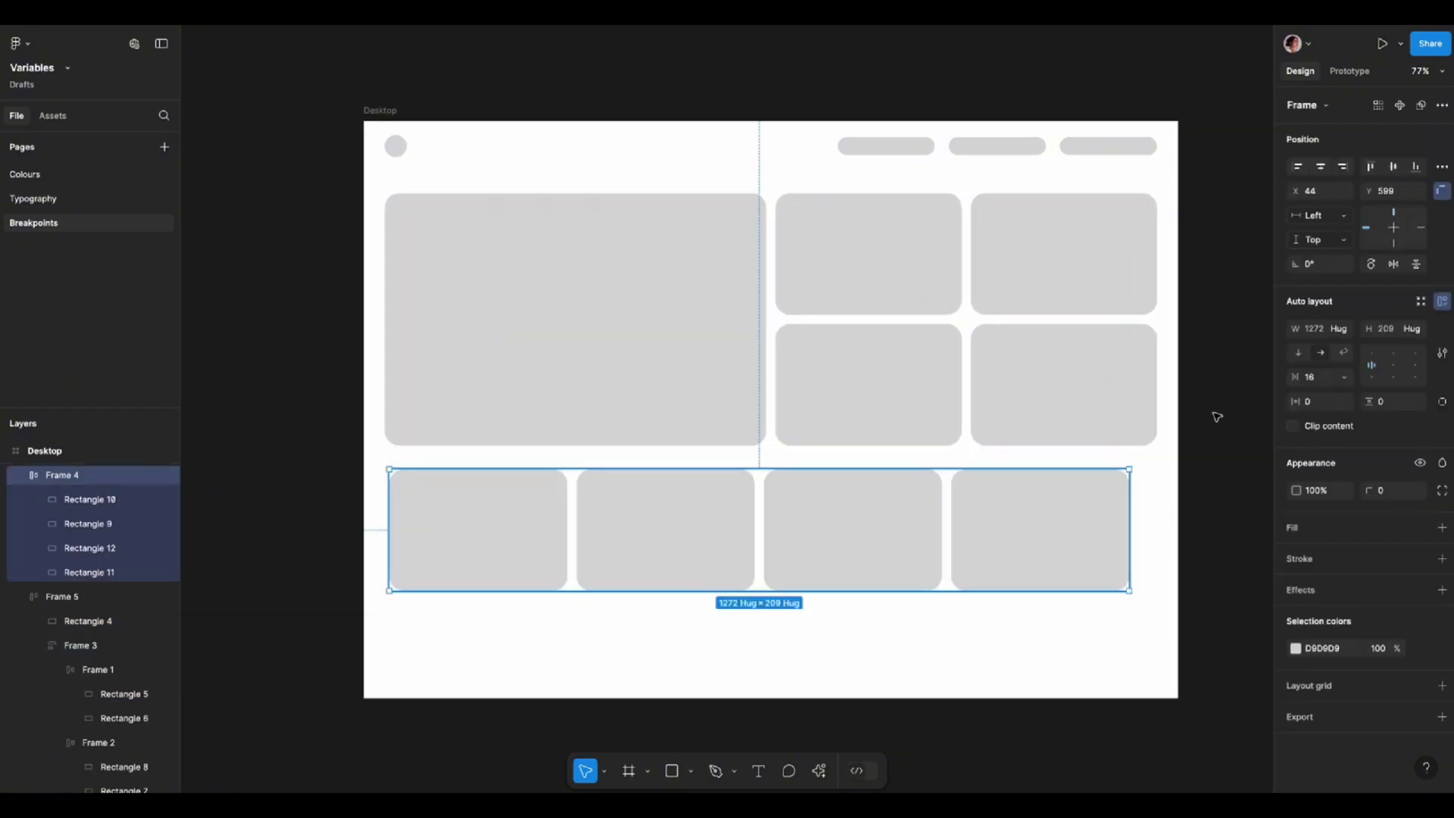
key("Return")
left_click(1346, 283)
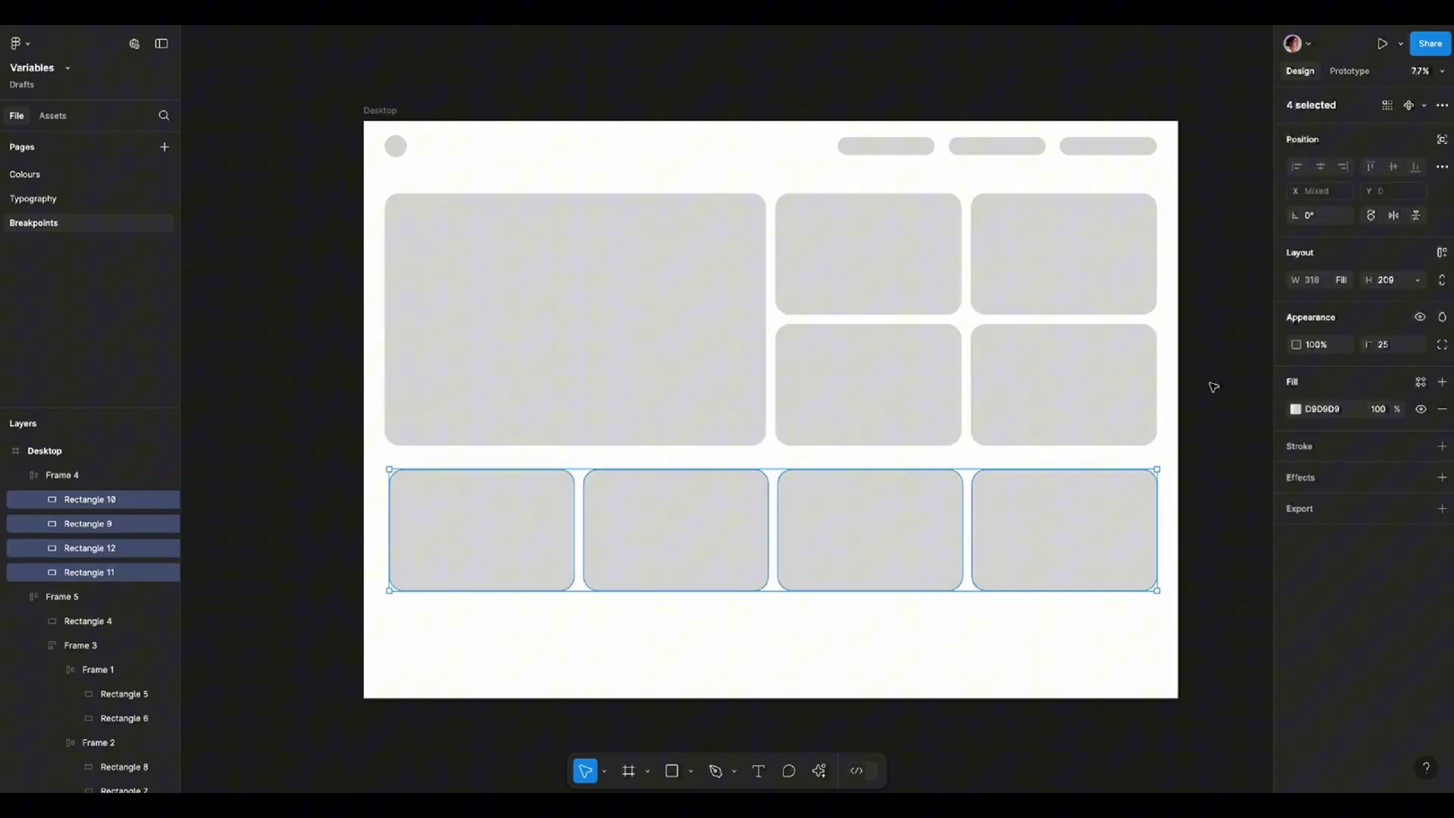
left_click(1212, 387)
left_click(466, 522)
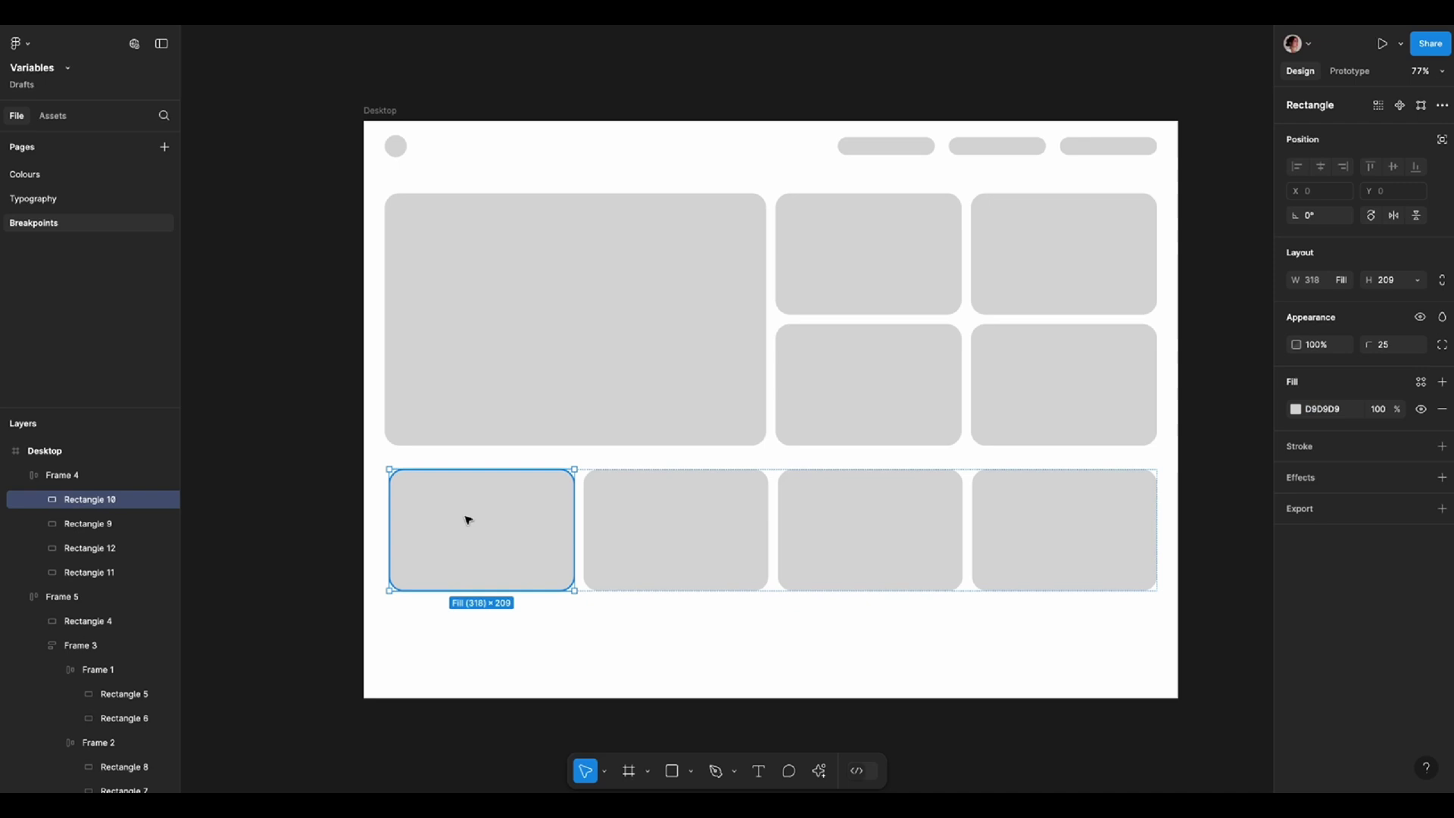
Wrap the card grid and bottom row in one auto-layout frame inside Desktop.
left_click(527, 396)
left_click(623, 493, "shift")
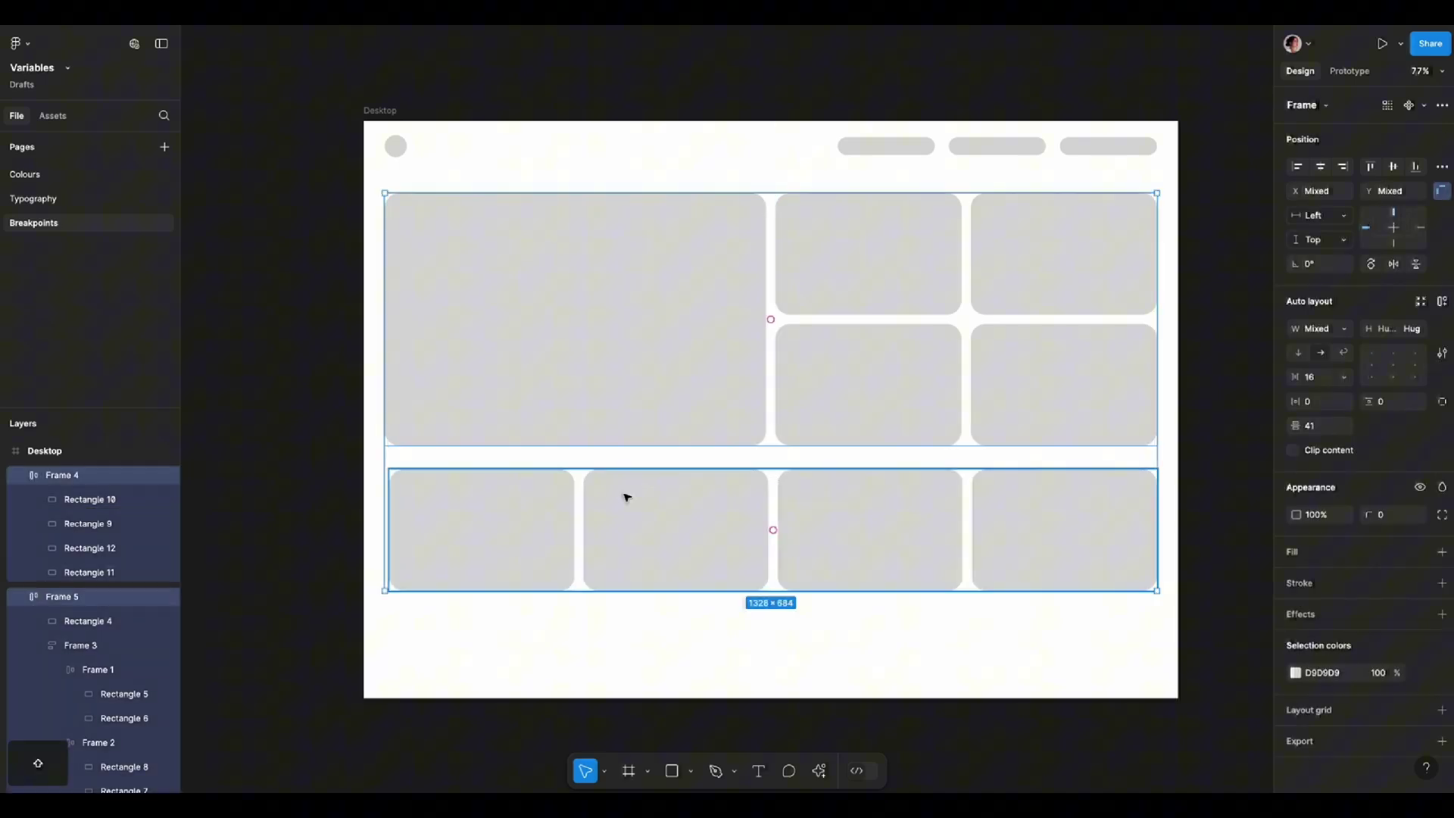
key("shift+a")
key("Escape")
key("shift+2")
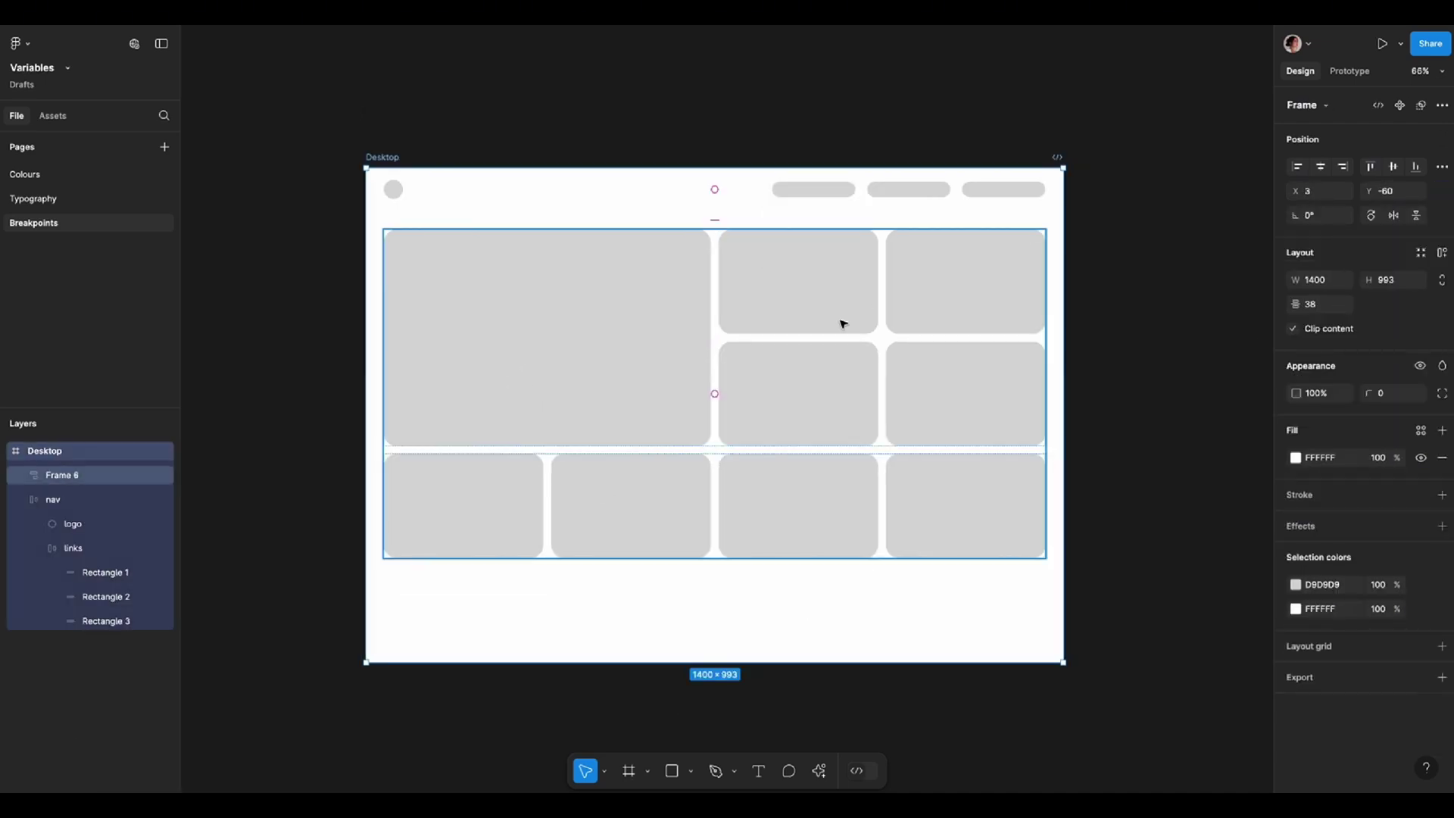
Add auto layout to Desktop and duplicate it as a 768-wide copy.
left_click(388, 118)
left_click(384, 157)
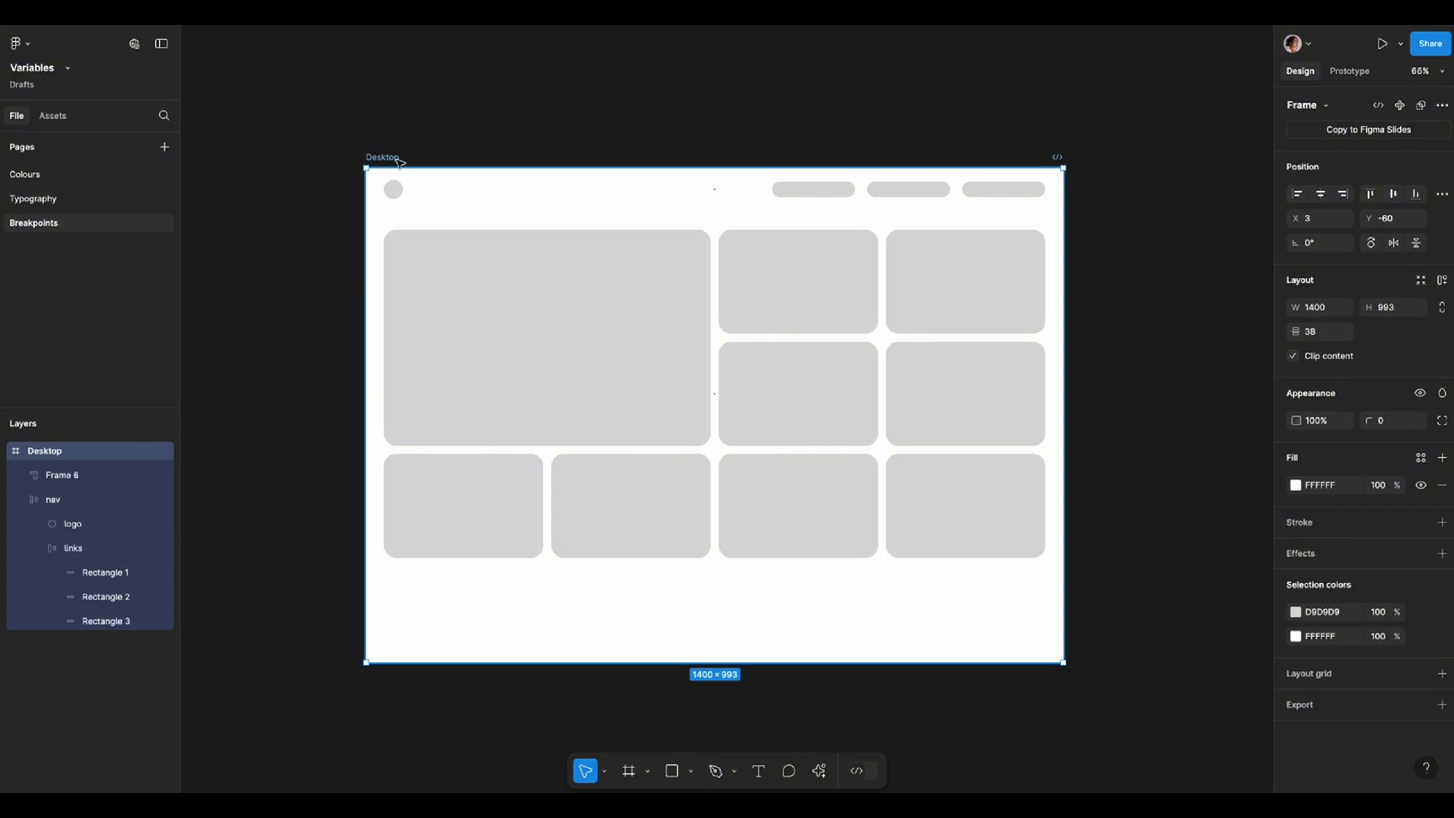
key("shift+a")
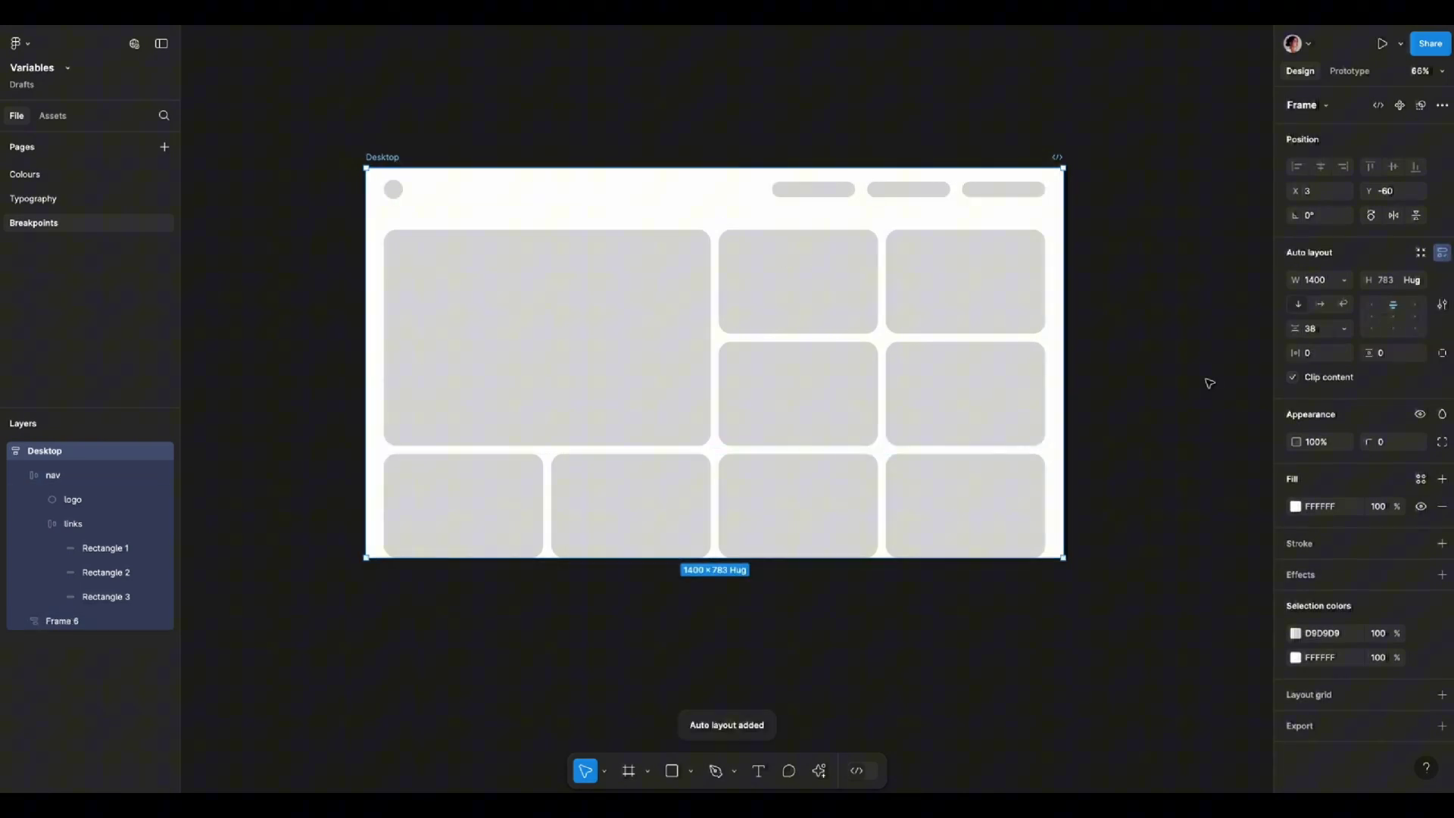
scroll(387, 137, "down", 3)
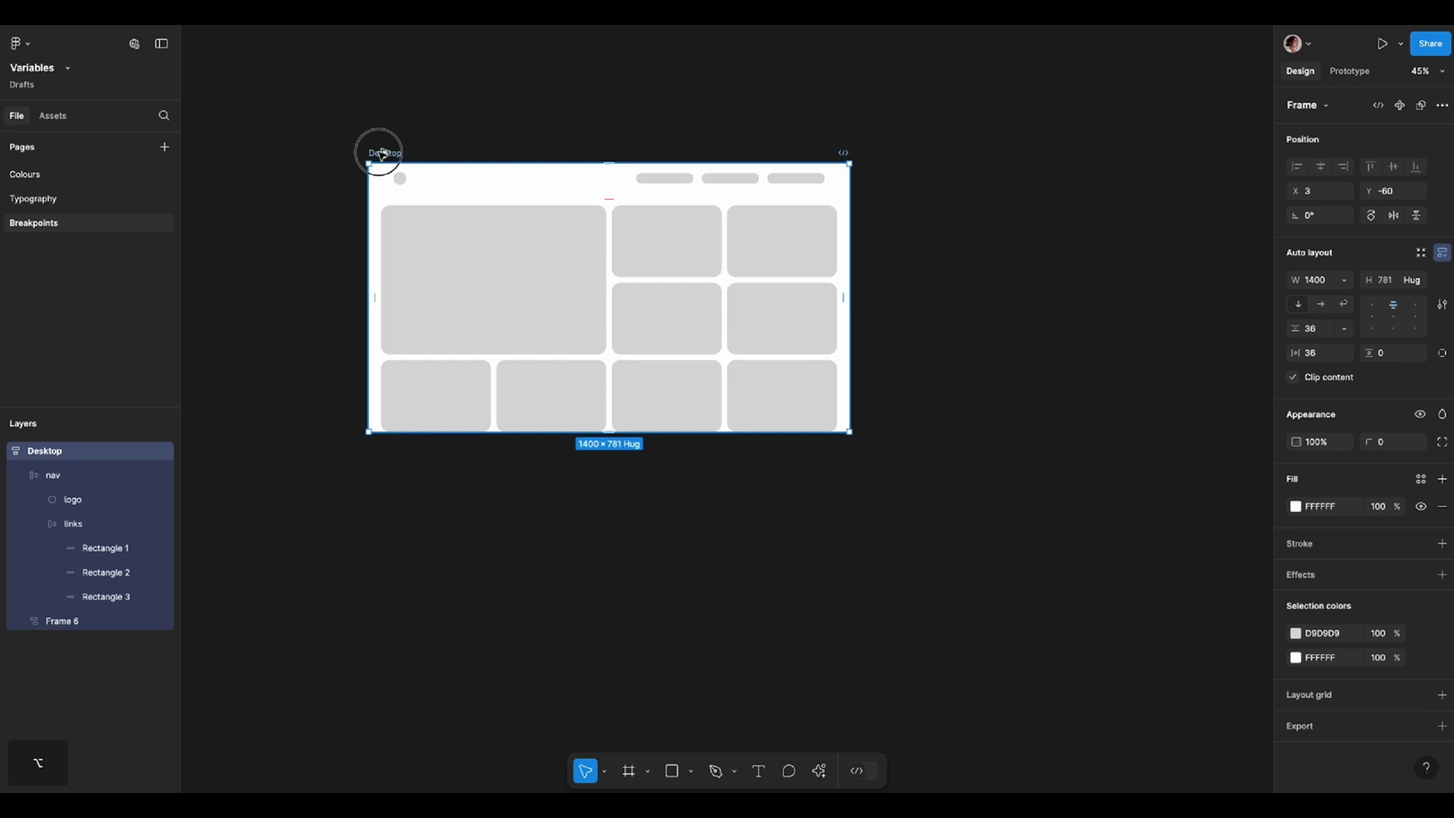
left_click_drag(384, 151, 881, 152)
scroll(906, 212, "right", 2)
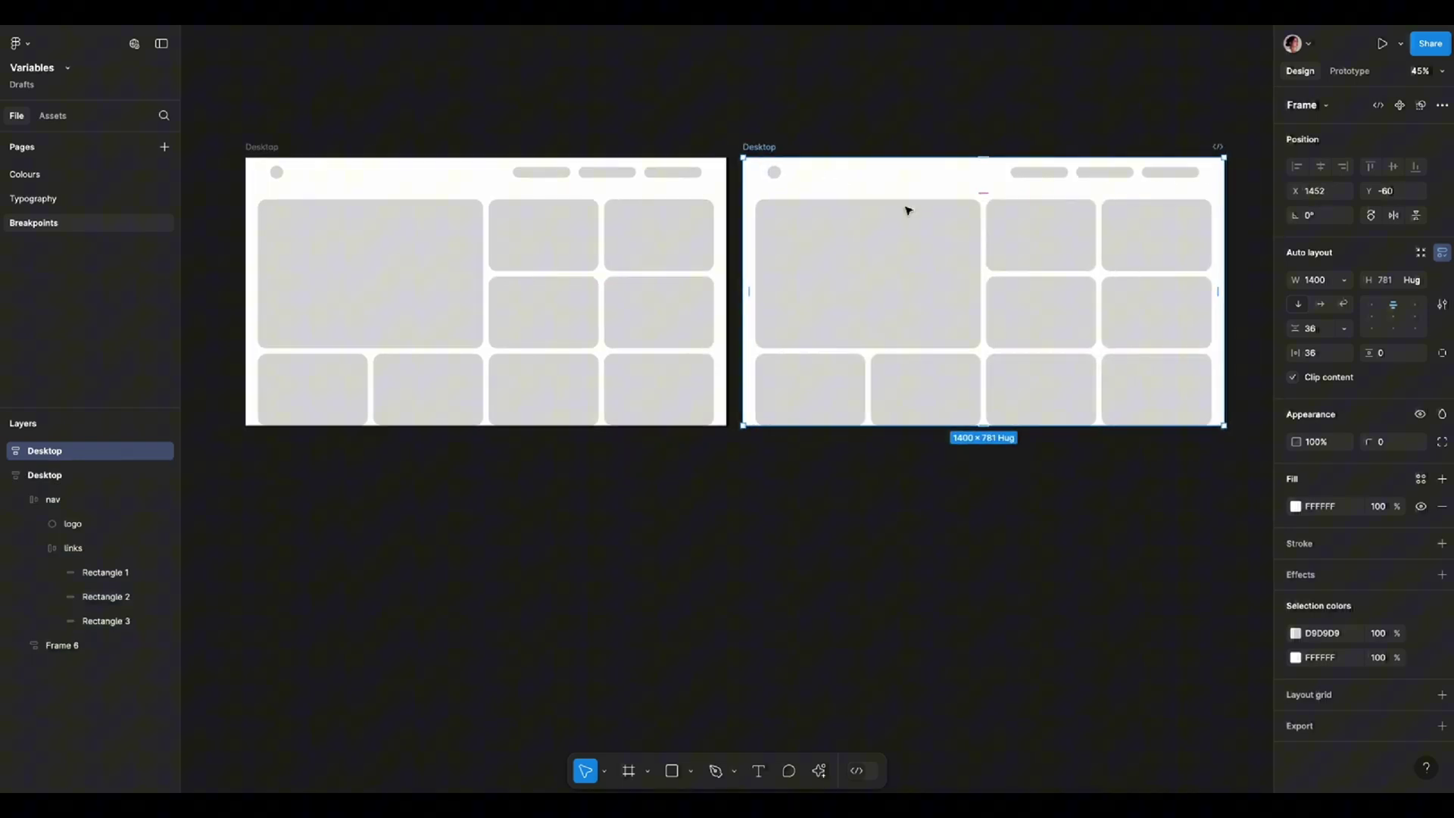
type("768")
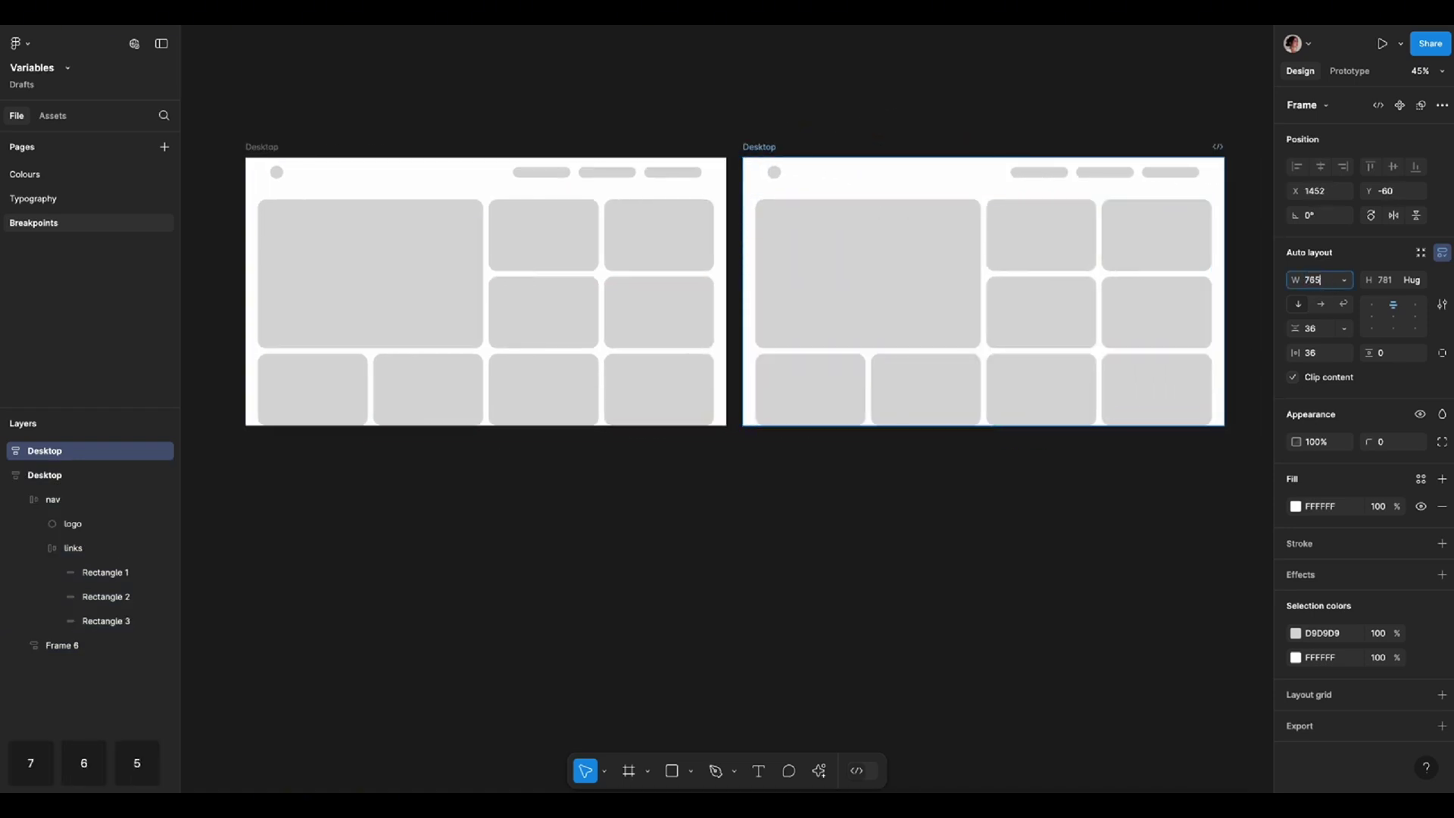
key("BackSpace")
type("8")
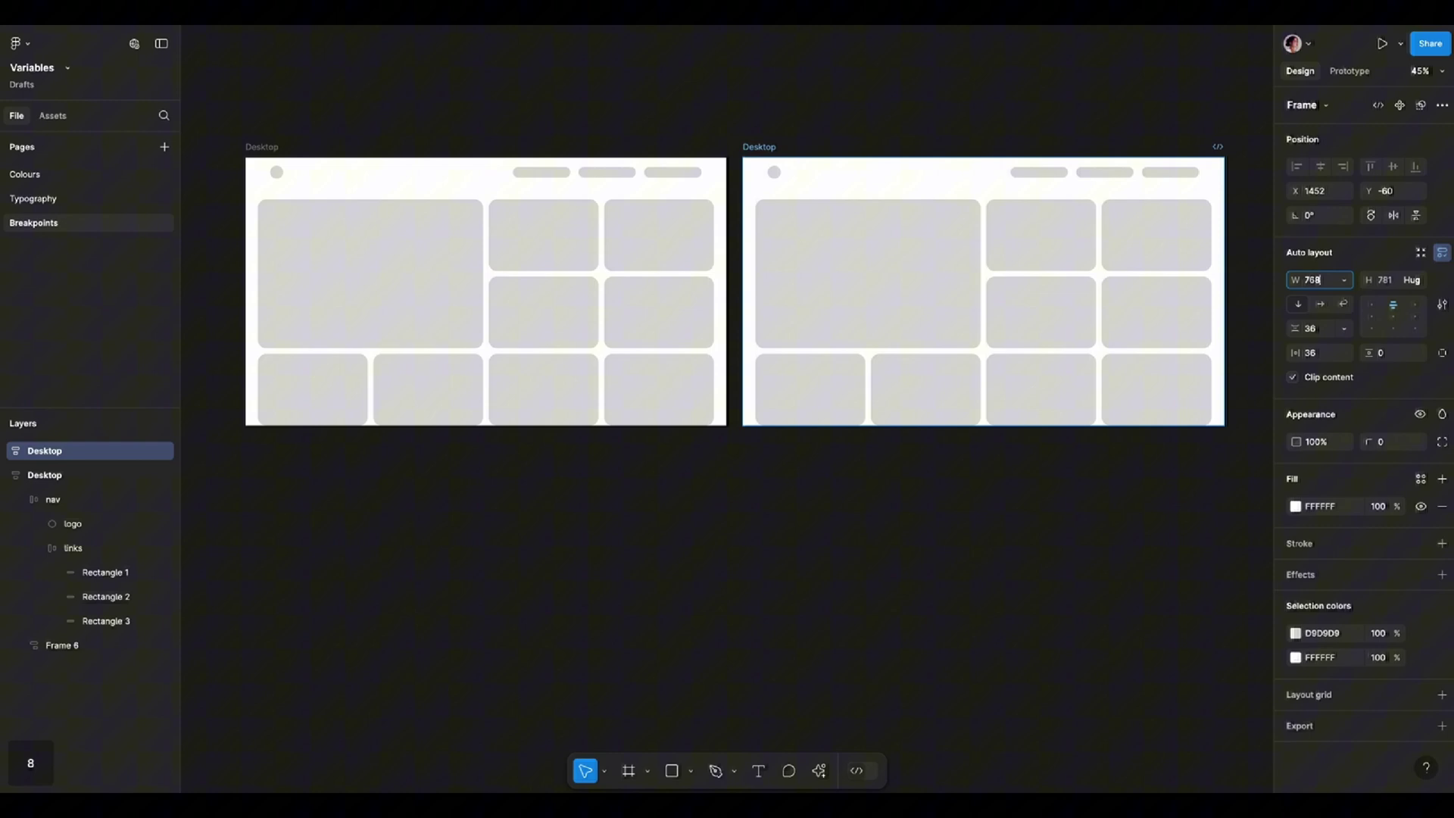
key("Return")
left_click(1137, 303)
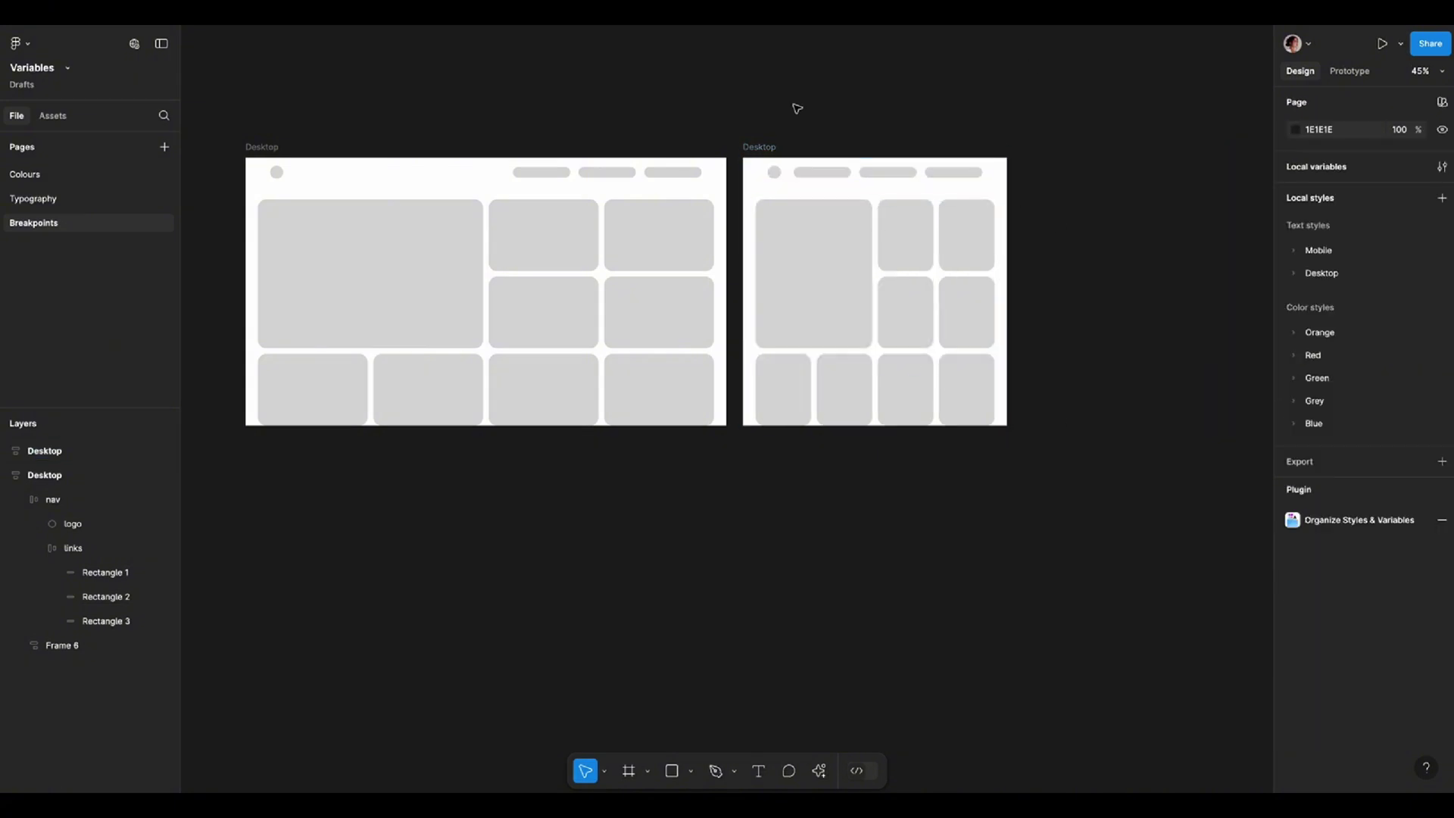
Duplicate the Tablet frame to the right and start editing the copy's width.
left_click(694, 191)
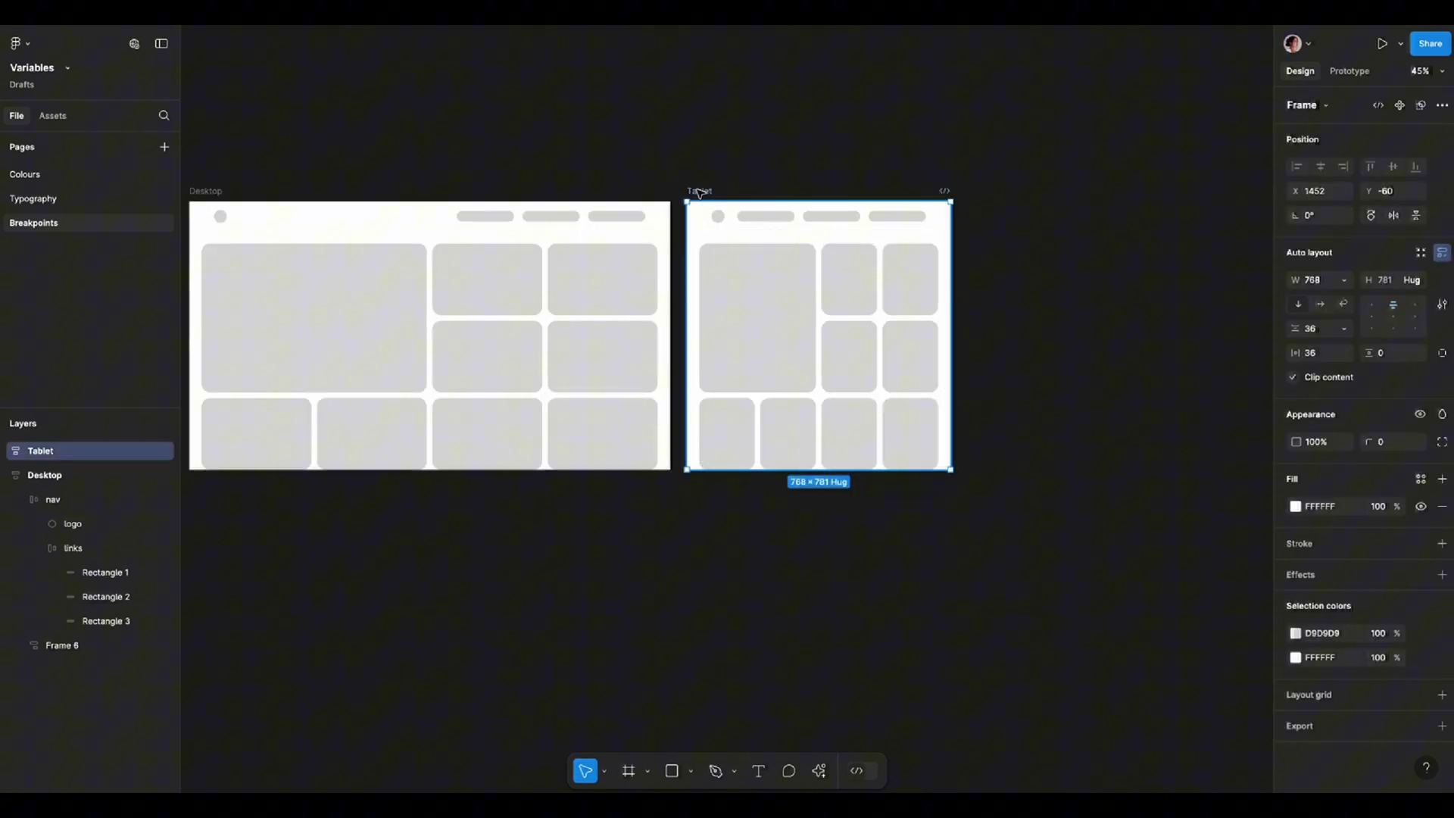
left_click_drag(693, 193, 974, 193)
left_click(1319, 280)
type("375")
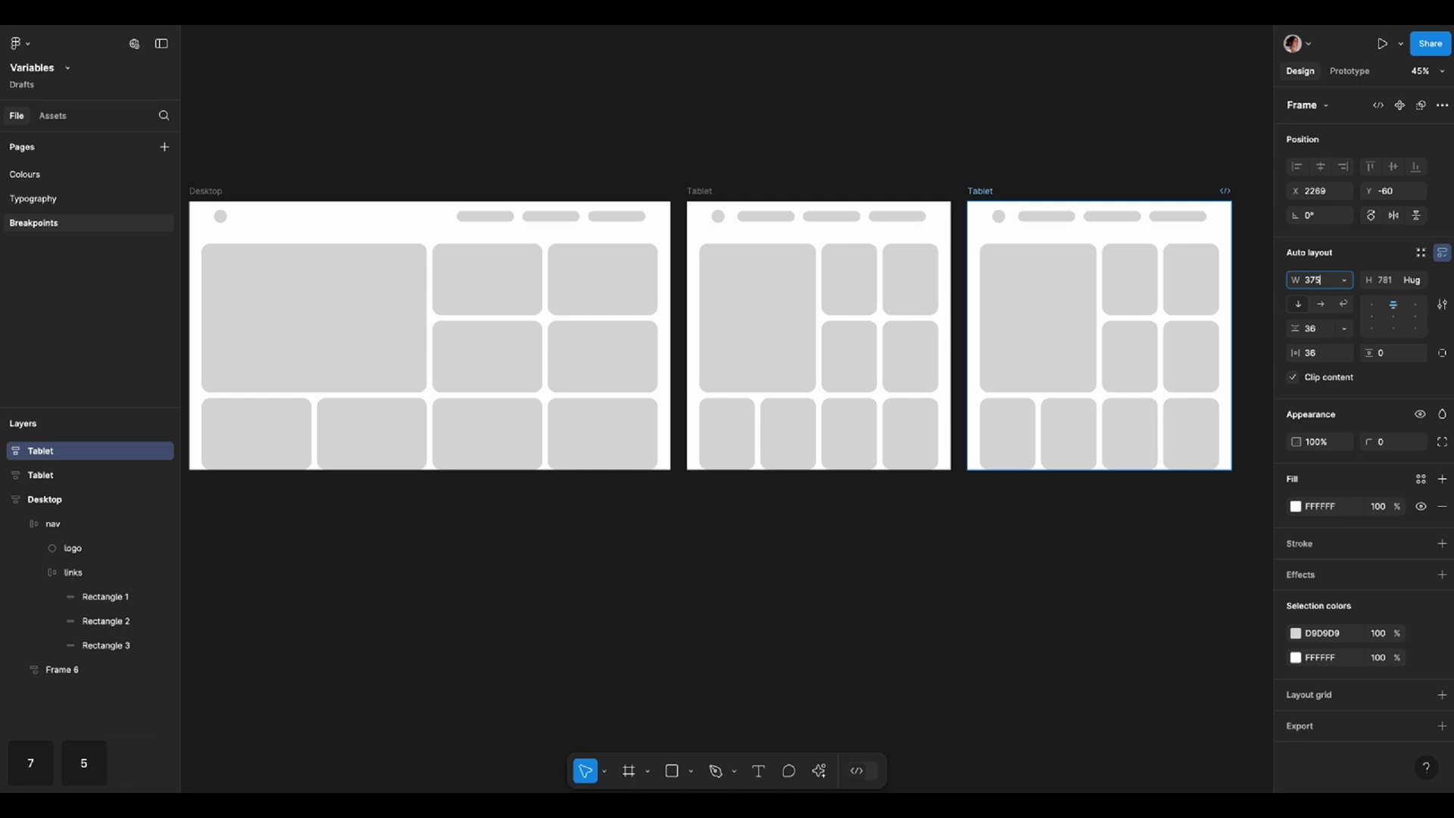
Set the copy to 375 wide and stack its card pairs vertically.
key("Return")
scroll(1056, 325, "up", 2)
scroll(1036, 283, "up", 5)
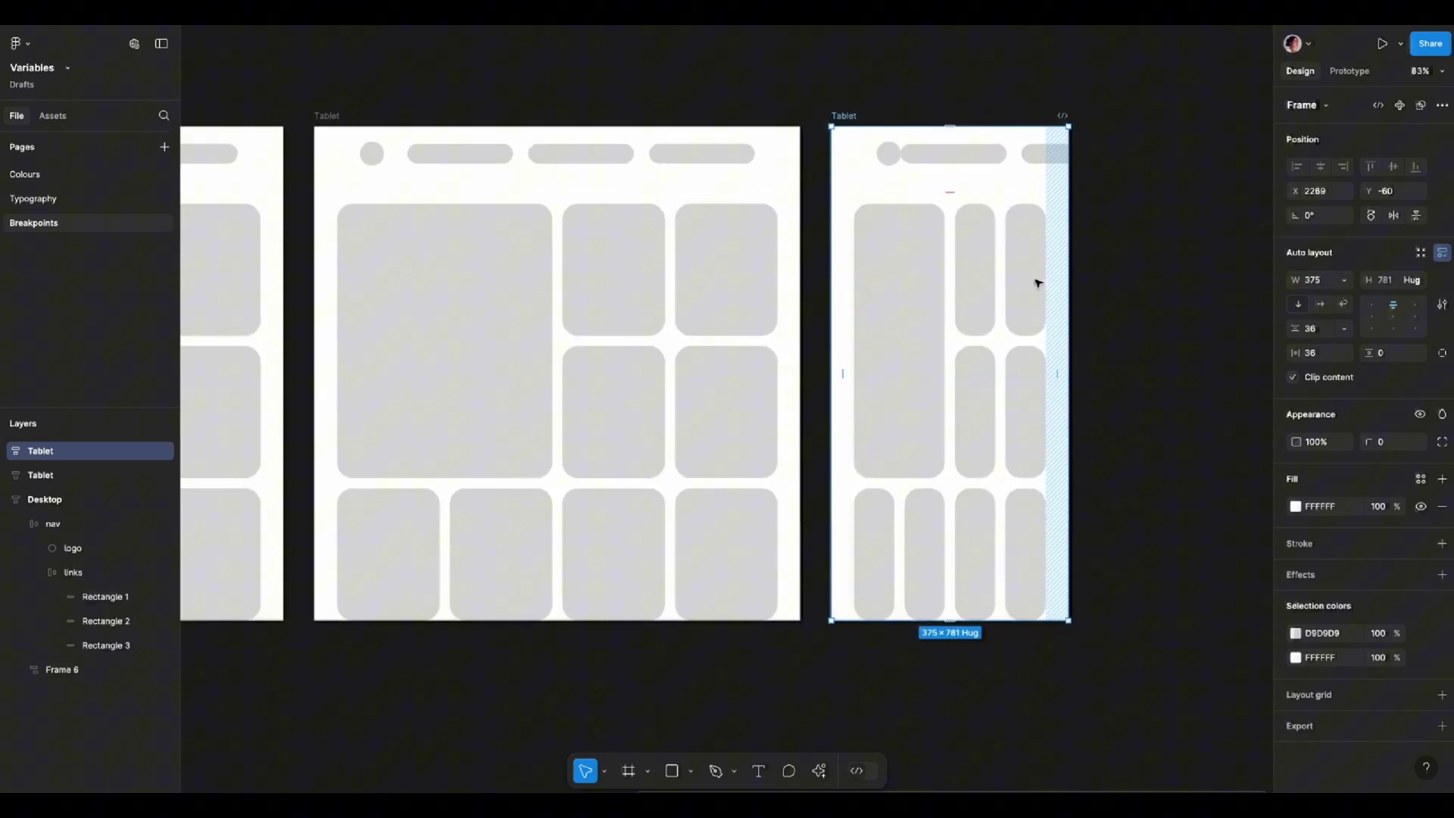
left_click(974, 386)
scroll(1026, 406, "right", 3)
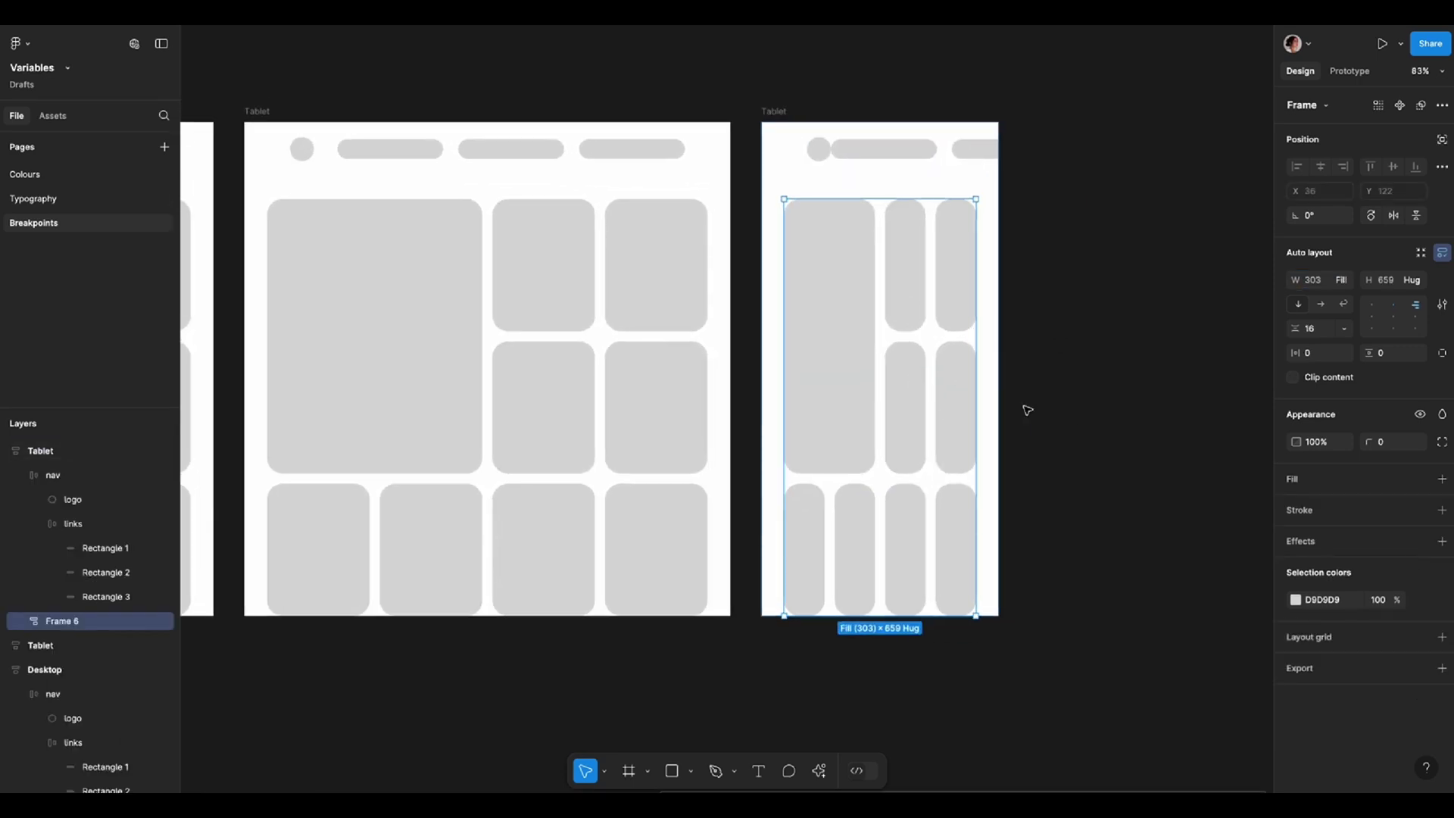
left_click(949, 316)
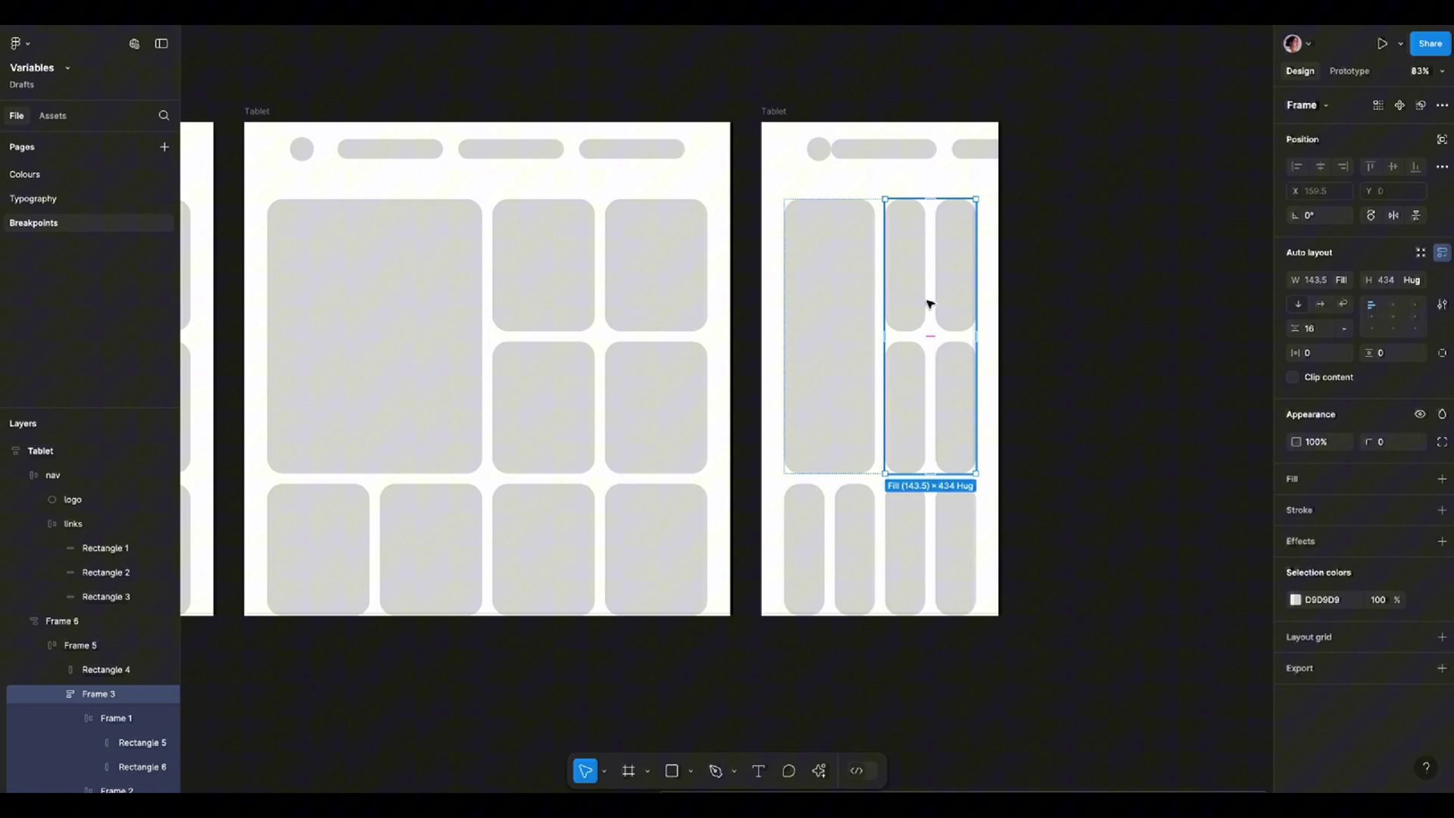
left_click(927, 303)
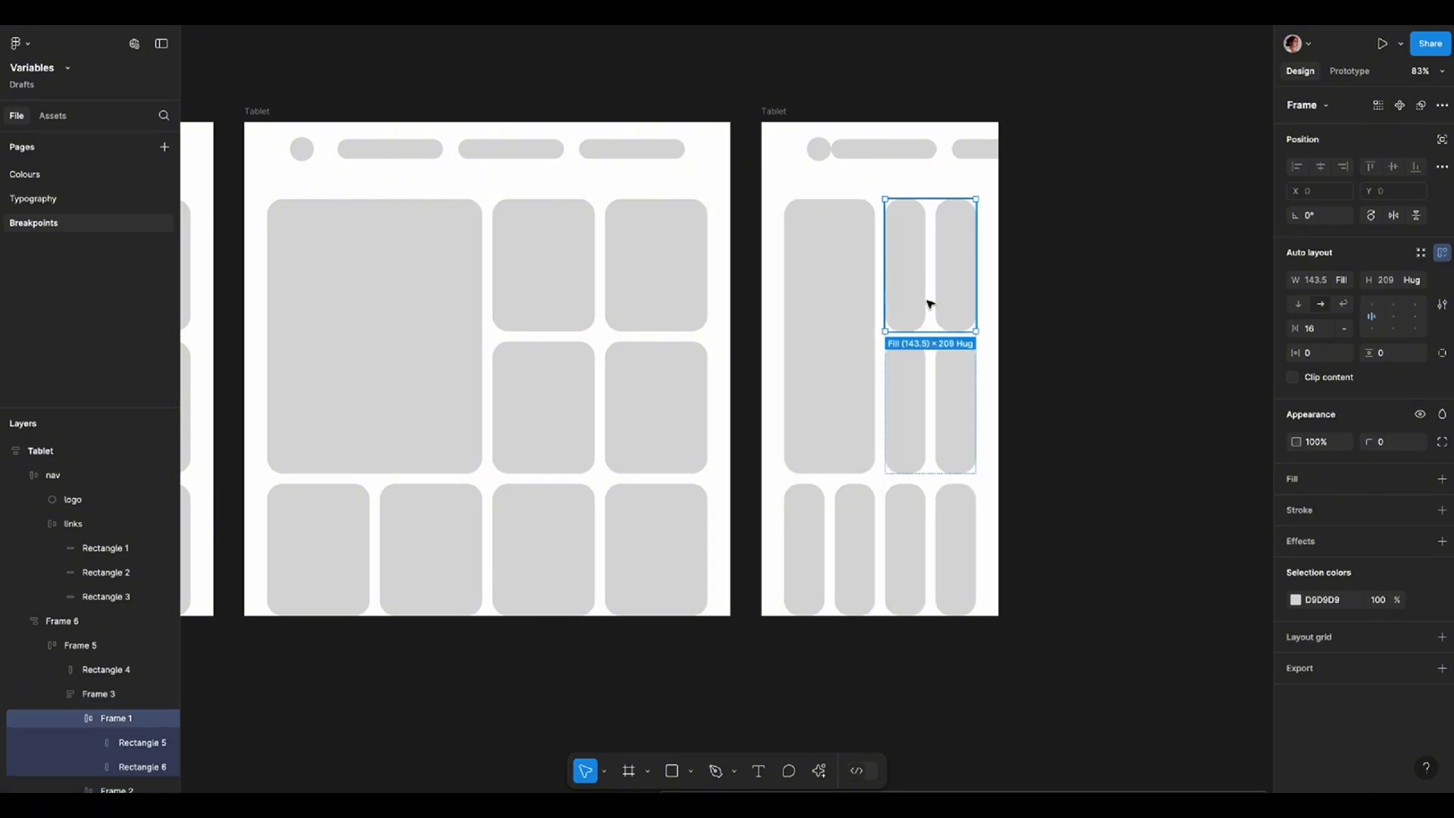
left_click(1299, 307)
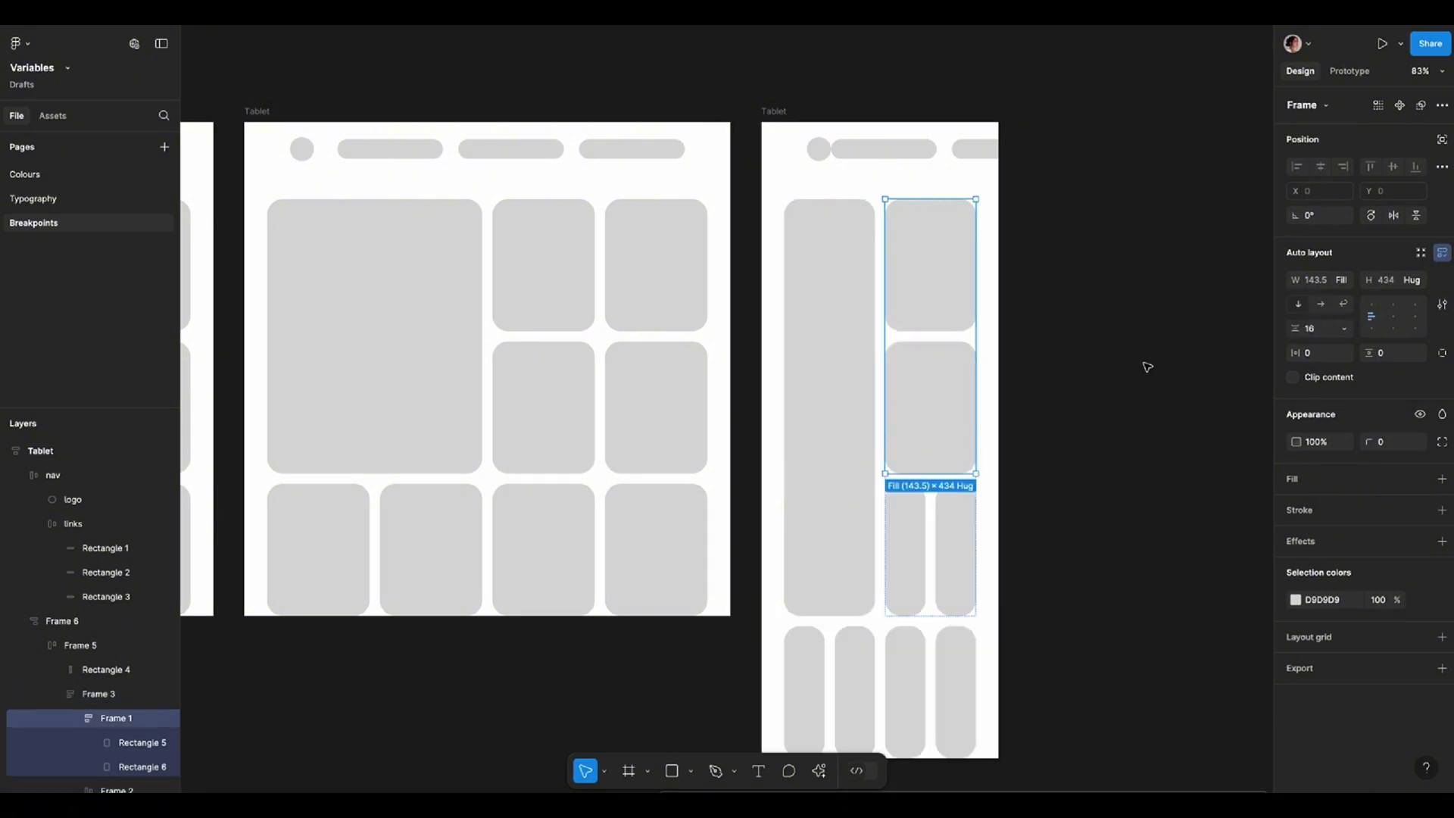
left_click(952, 558)
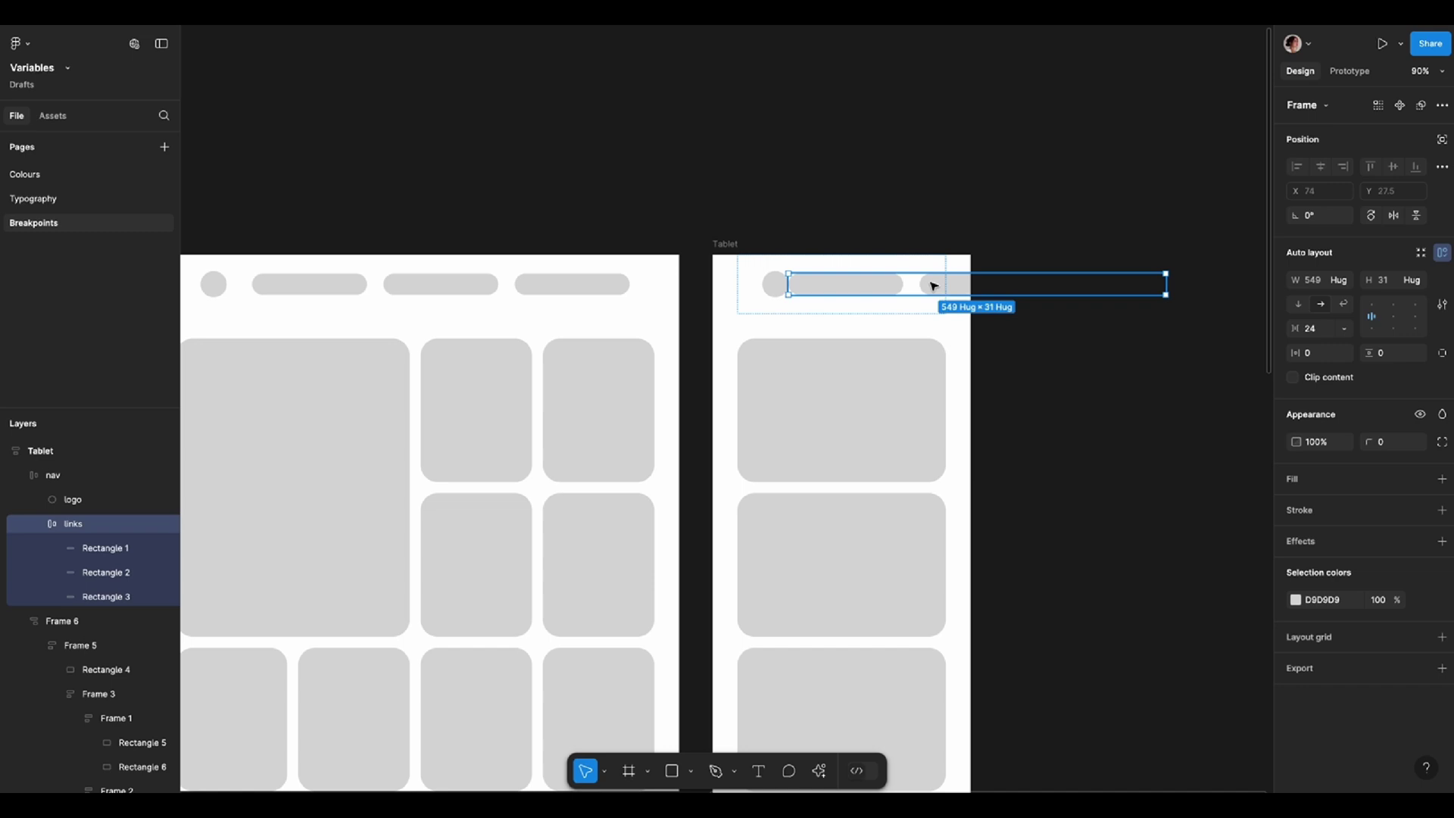
Make the nav links fill width and stack the three links vertically.
left_click(1340, 280)
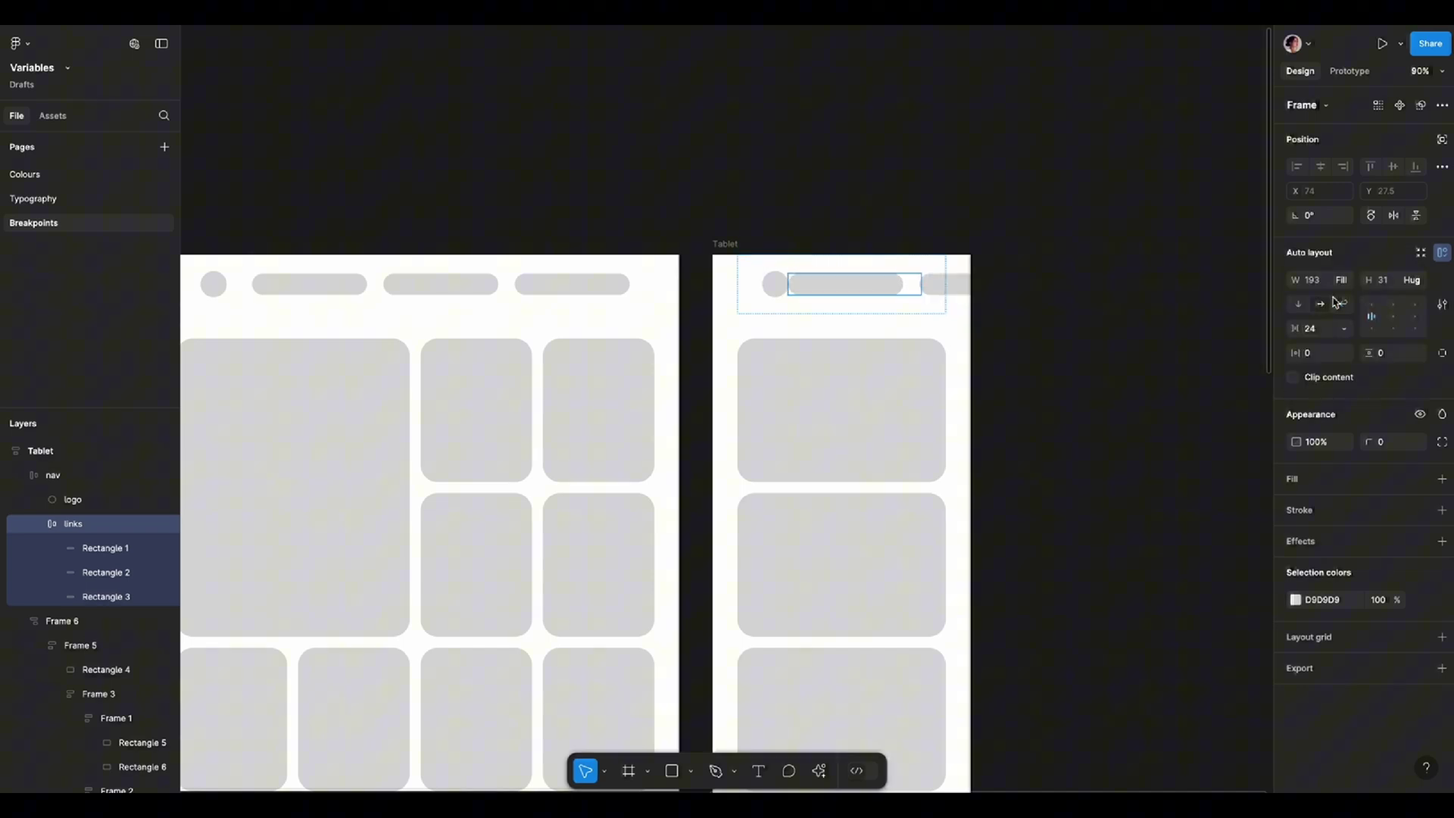
key("Return")
left_click(1343, 288)
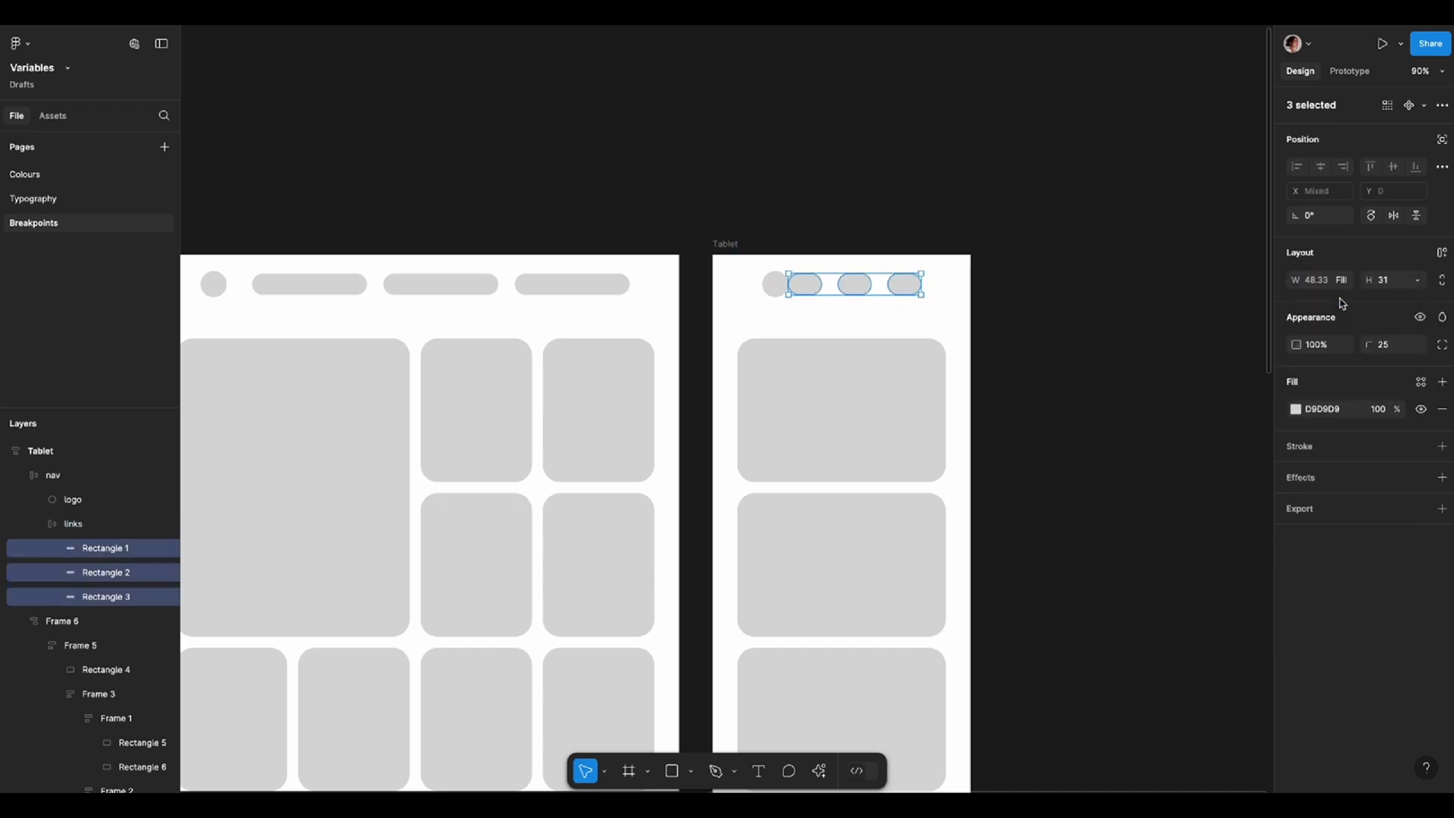
left_click(1020, 218)
double_click(853, 285)
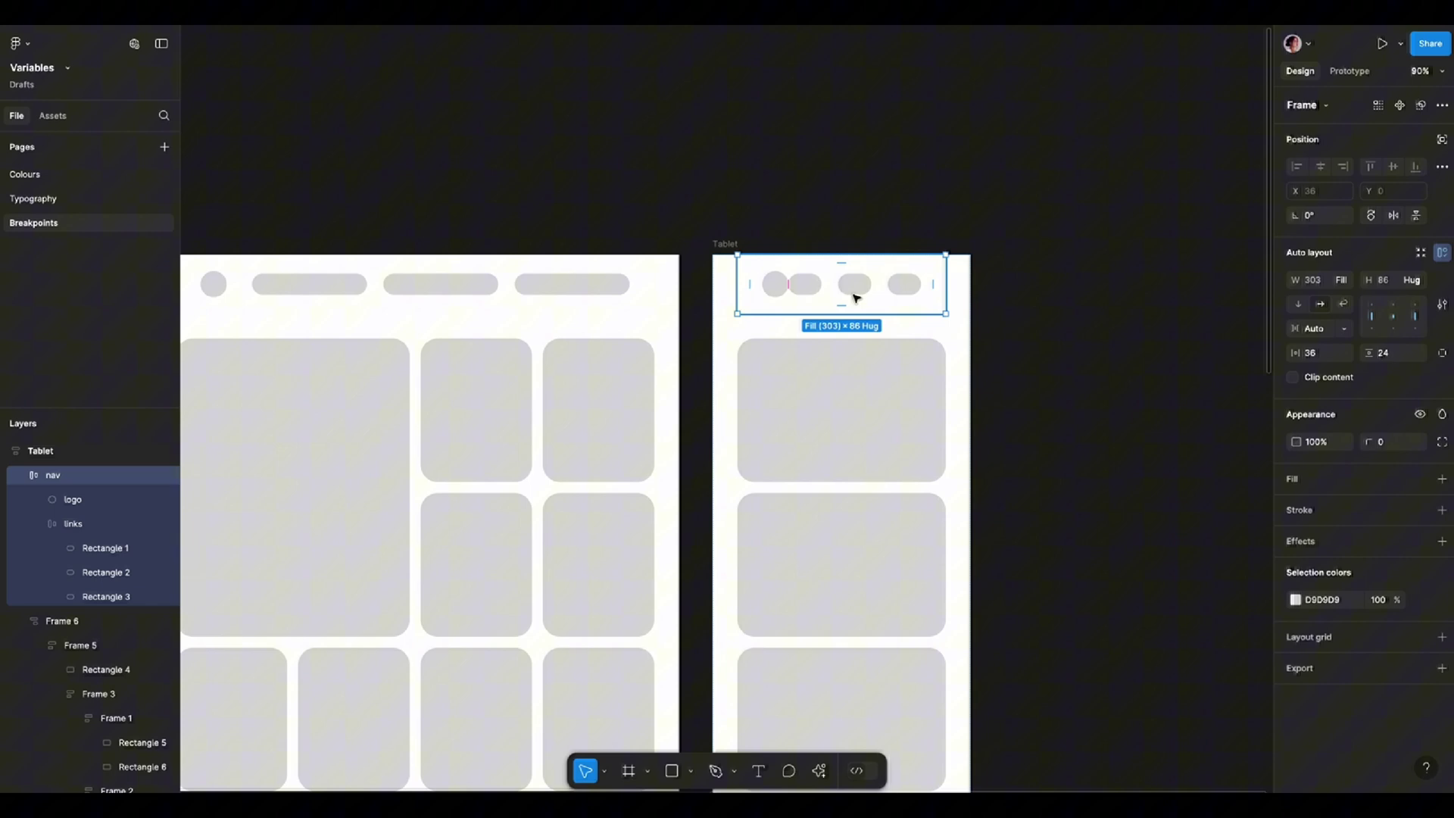
left_click(1299, 304)
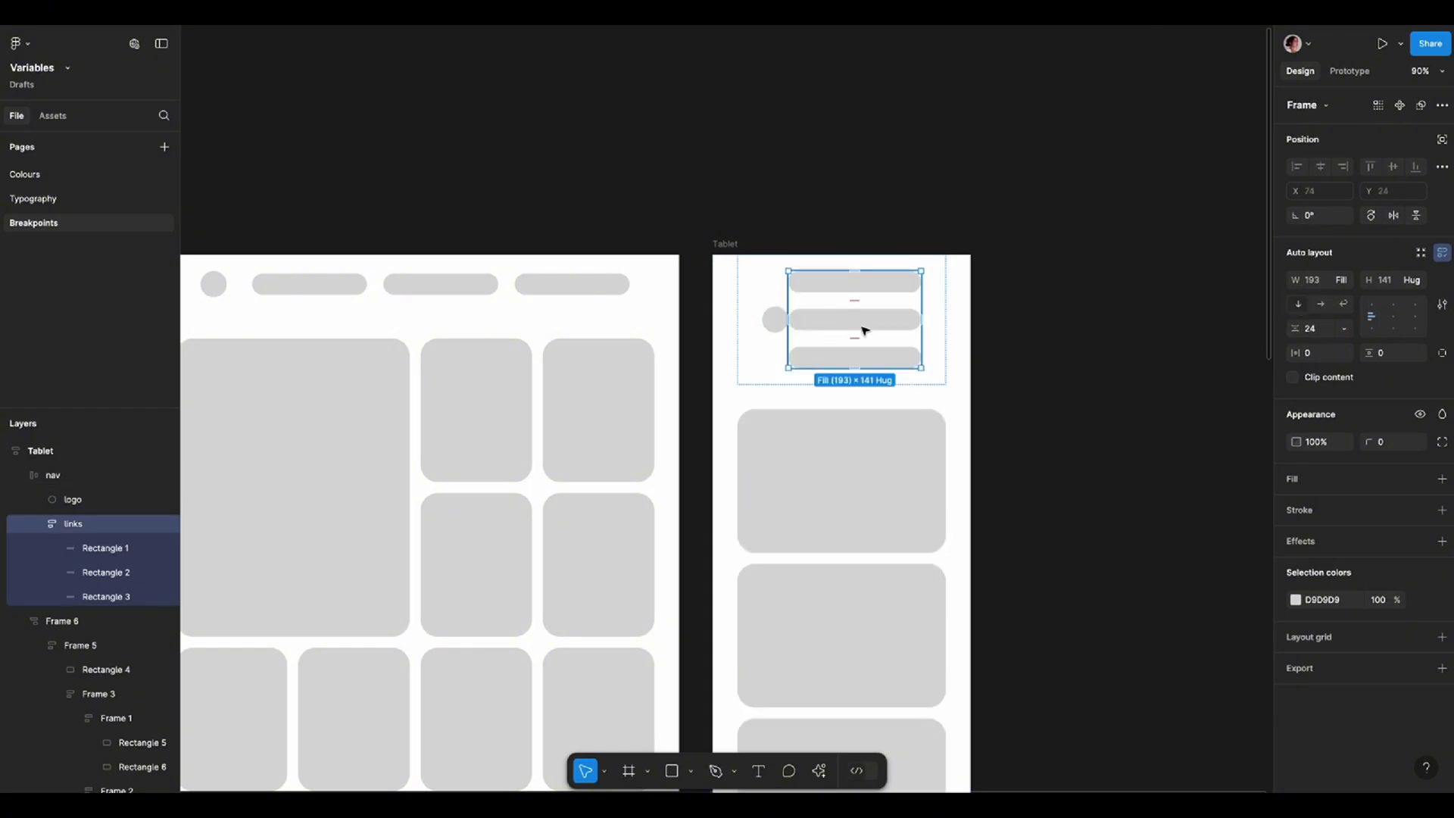
Add a Padding variable with 36, 24 and 16 for Desktop, Tablet and Mobile.
key("Escape")
scroll(909, 136, "down", 5, "ctrl")
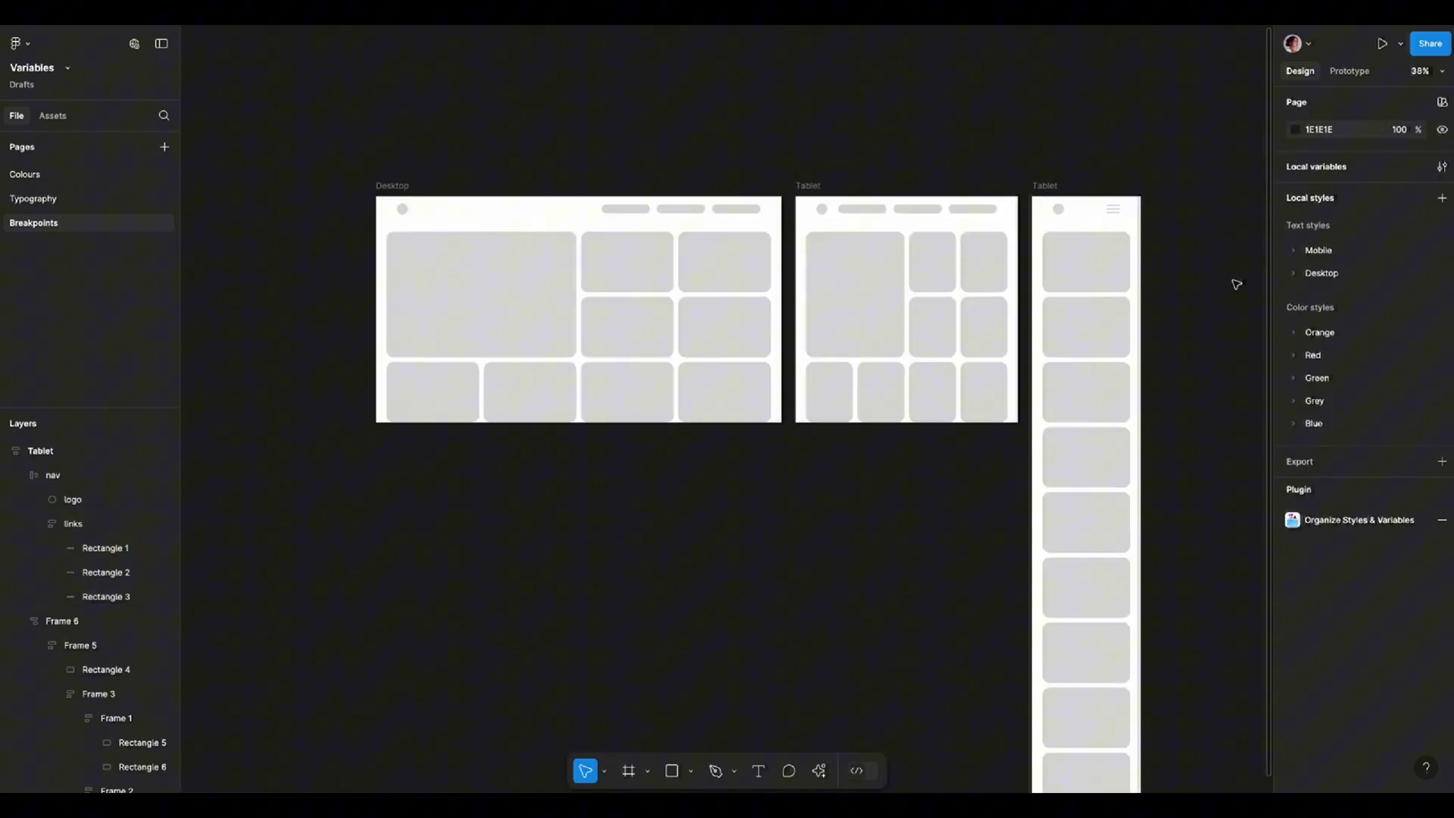
scroll(1232, 444, "up", 1)
scroll(1000, 437, "up", 2, "ctrl")
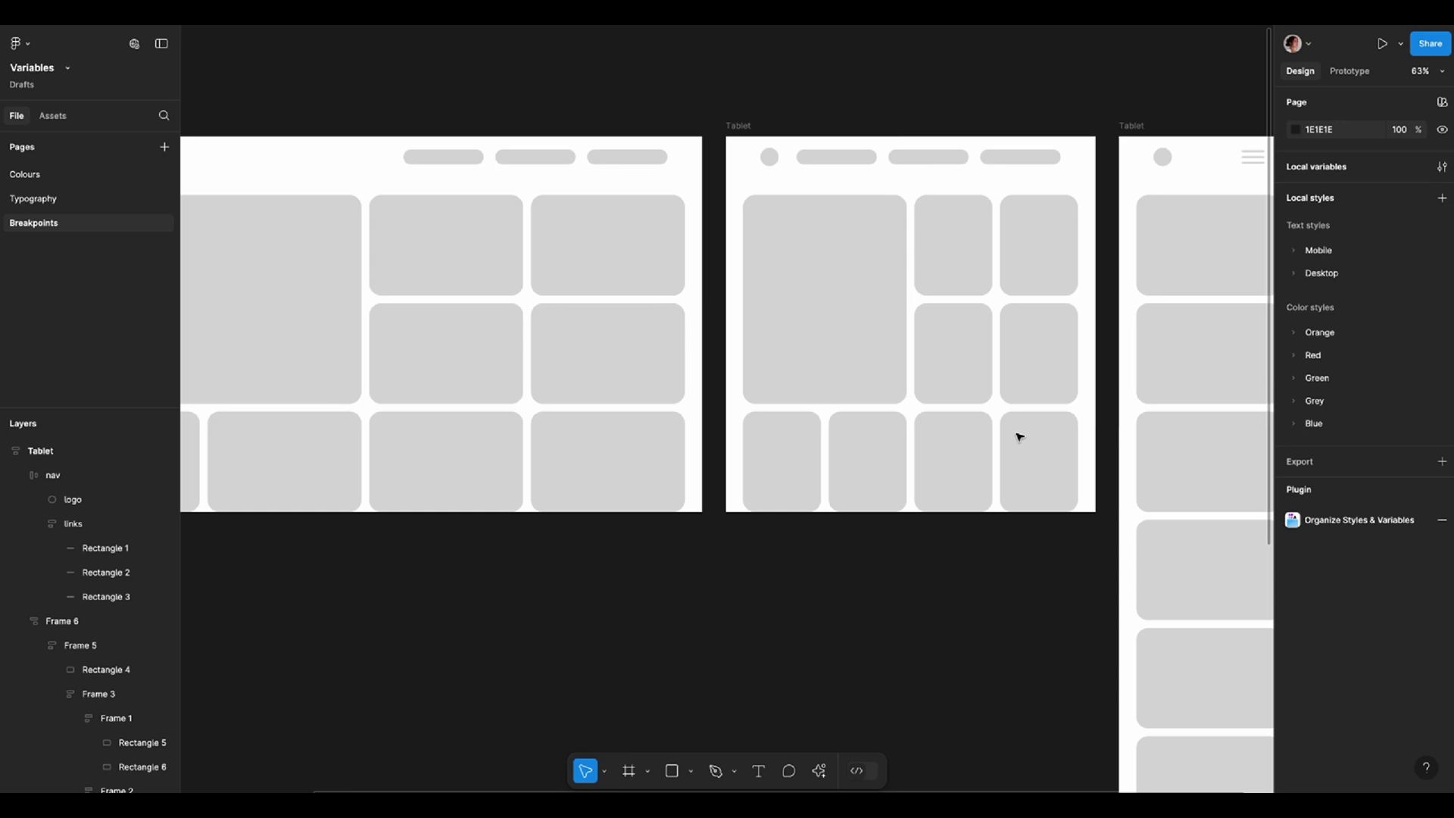
scroll(991, 439, "up", 1, "ctrl")
left_click(1444, 166)
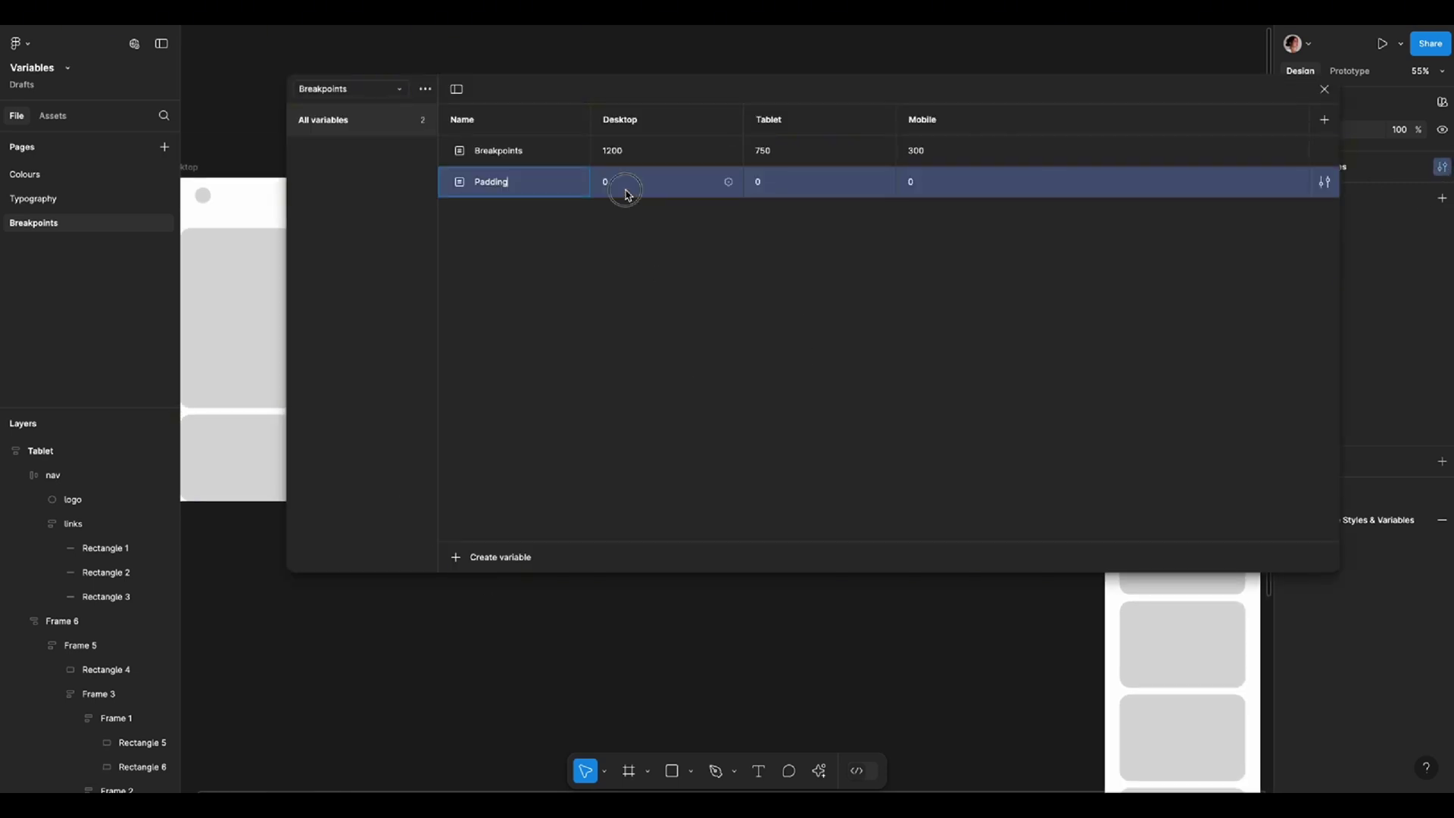
type("36")
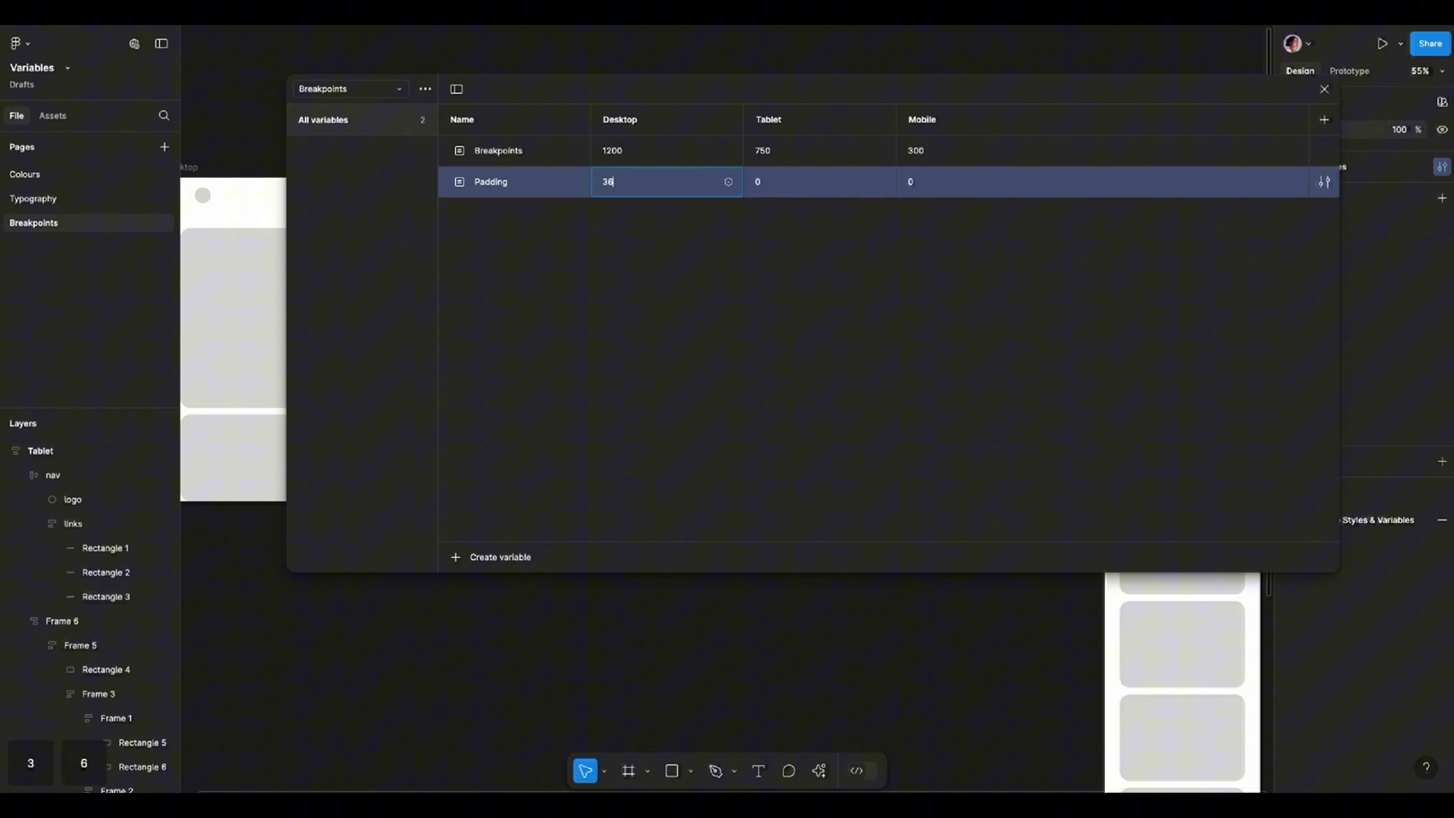
key("Return")
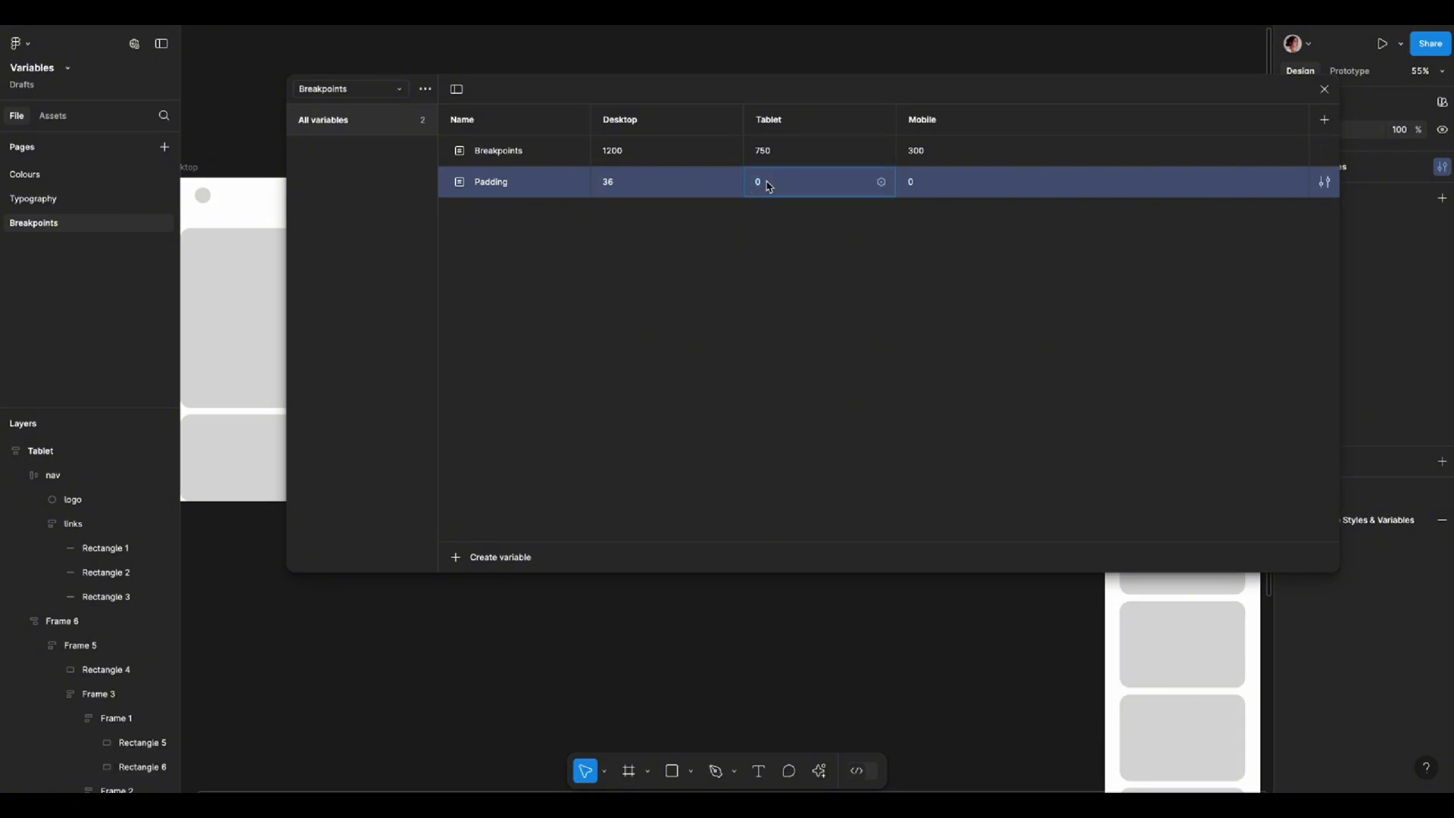
type("24")
left_click(929, 186)
type("16")
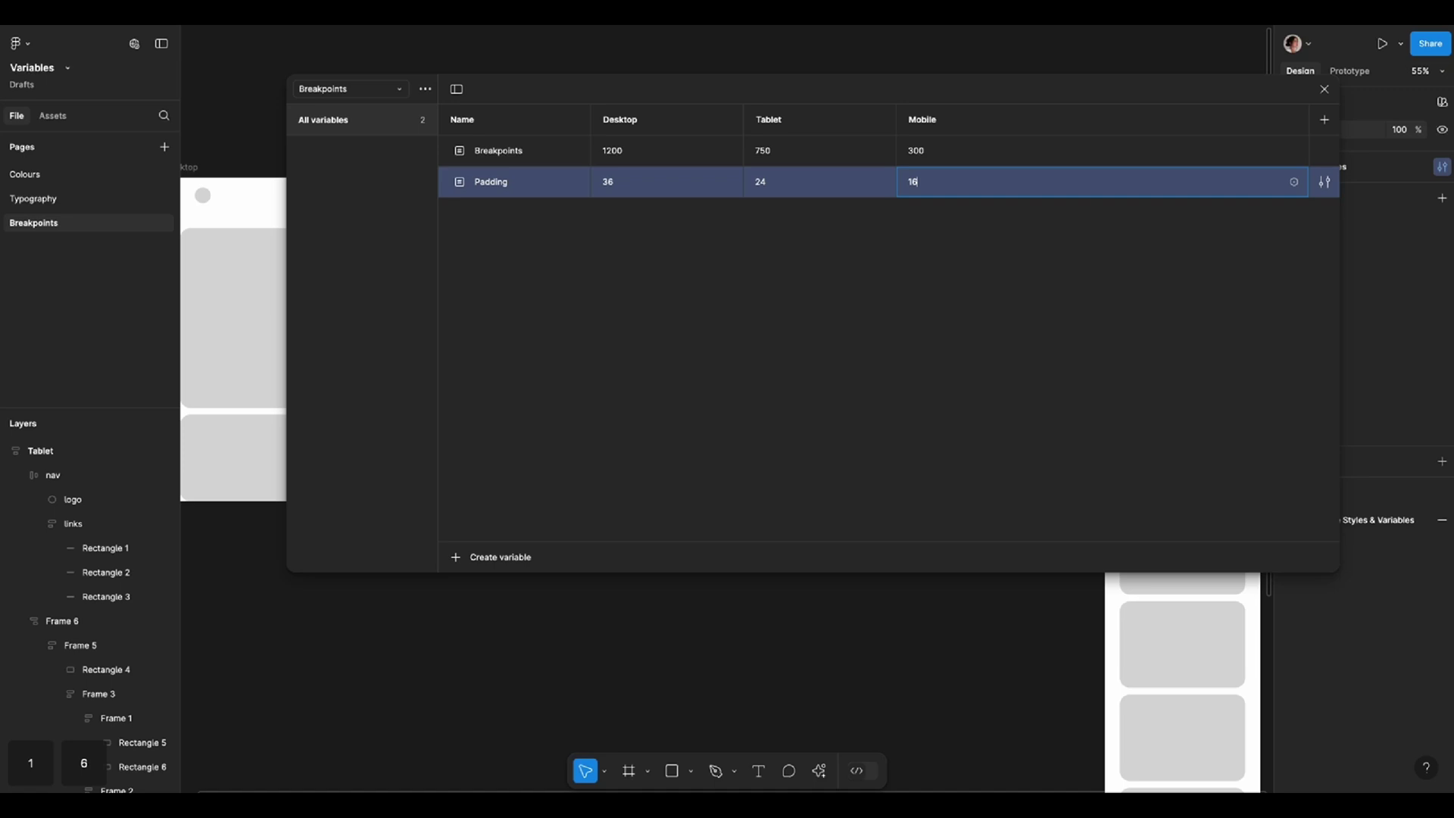
key("Return")
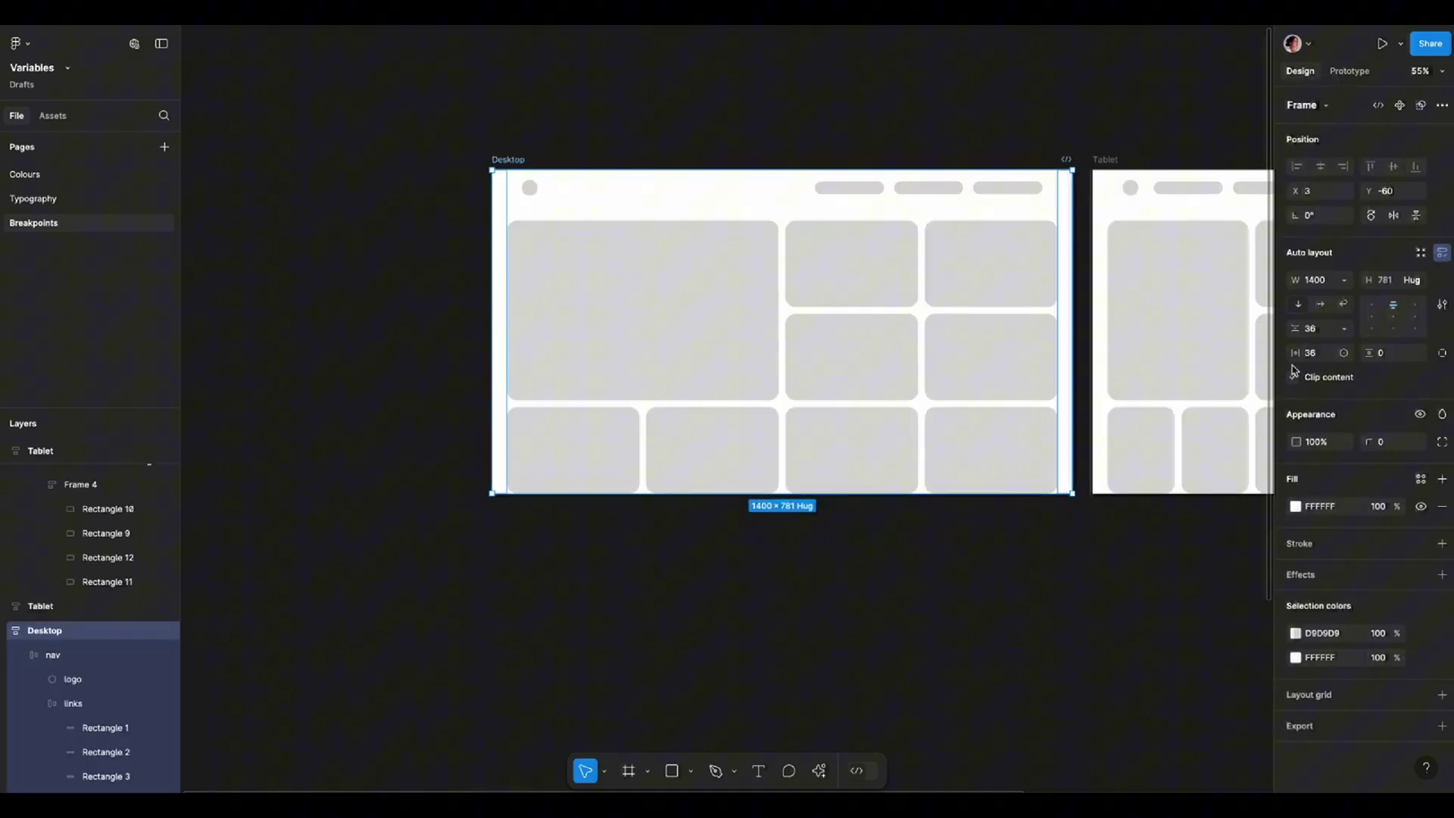
Bind horizontal padding to the Padding variable and set the Tablet frame to Tablet mode.
left_click(1344, 353)
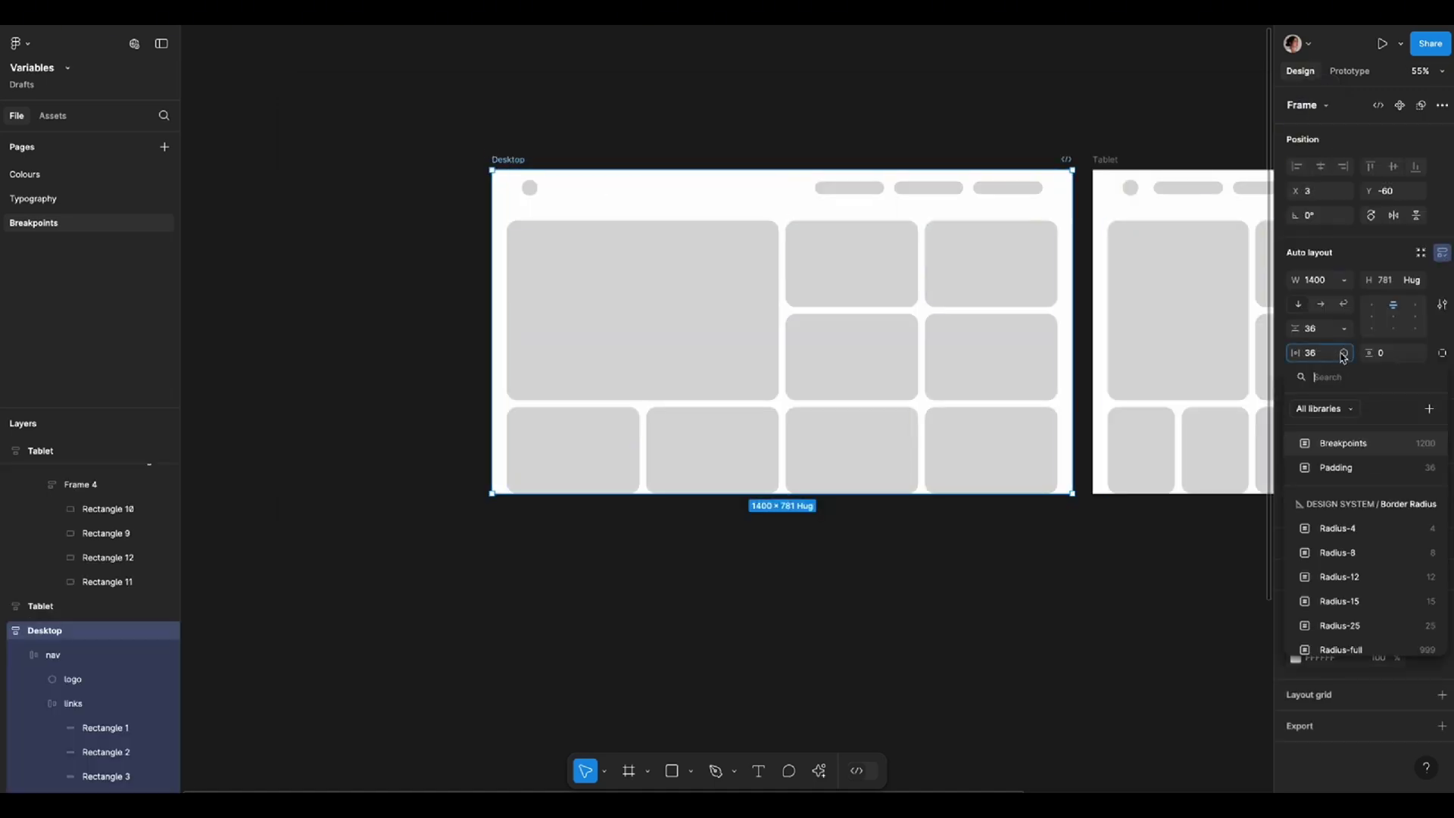
left_click(1344, 465)
scroll(984, 380, "right", 4)
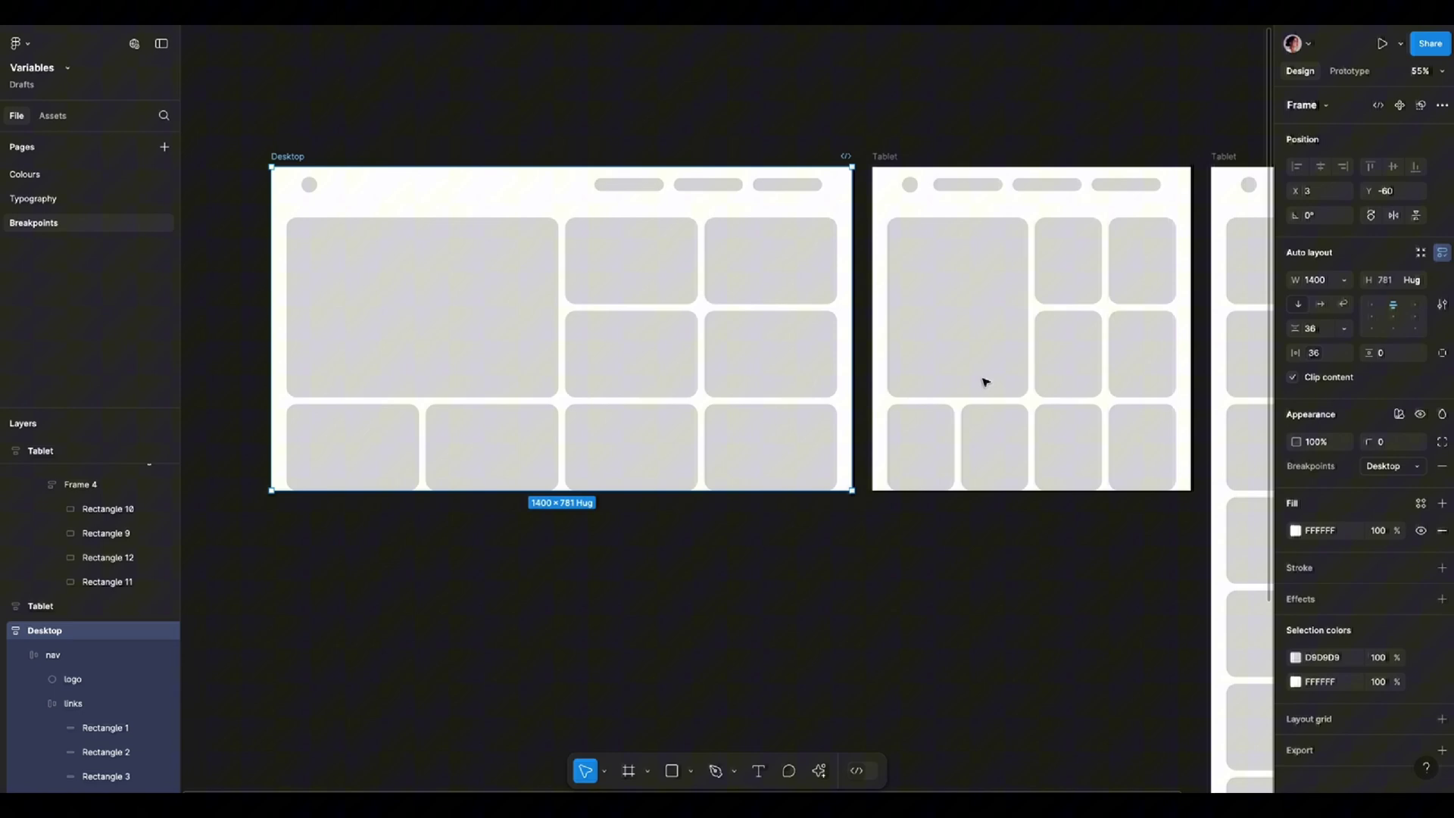
left_click(885, 159)
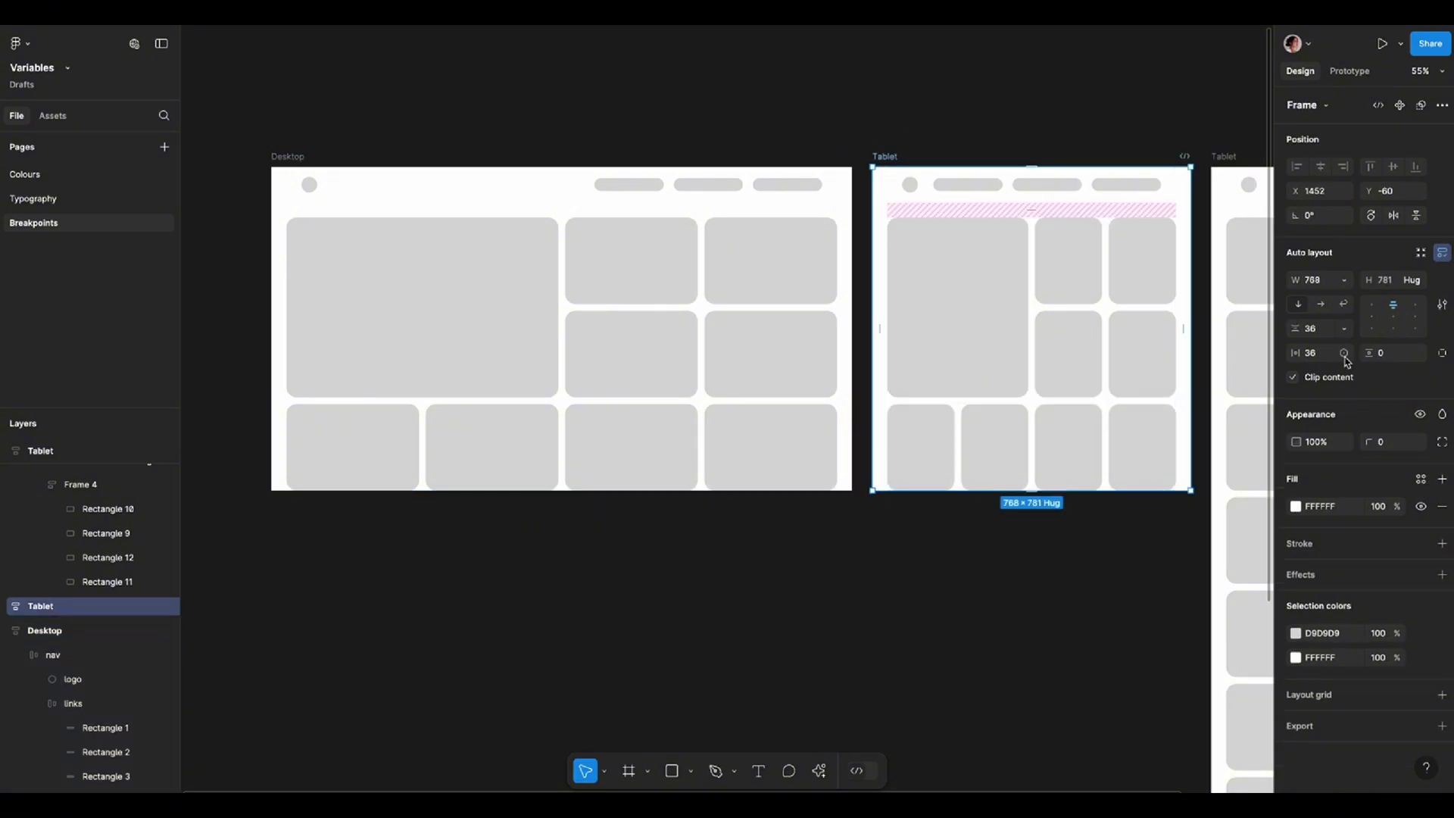
left_click(1400, 415)
left_click(1384, 464)
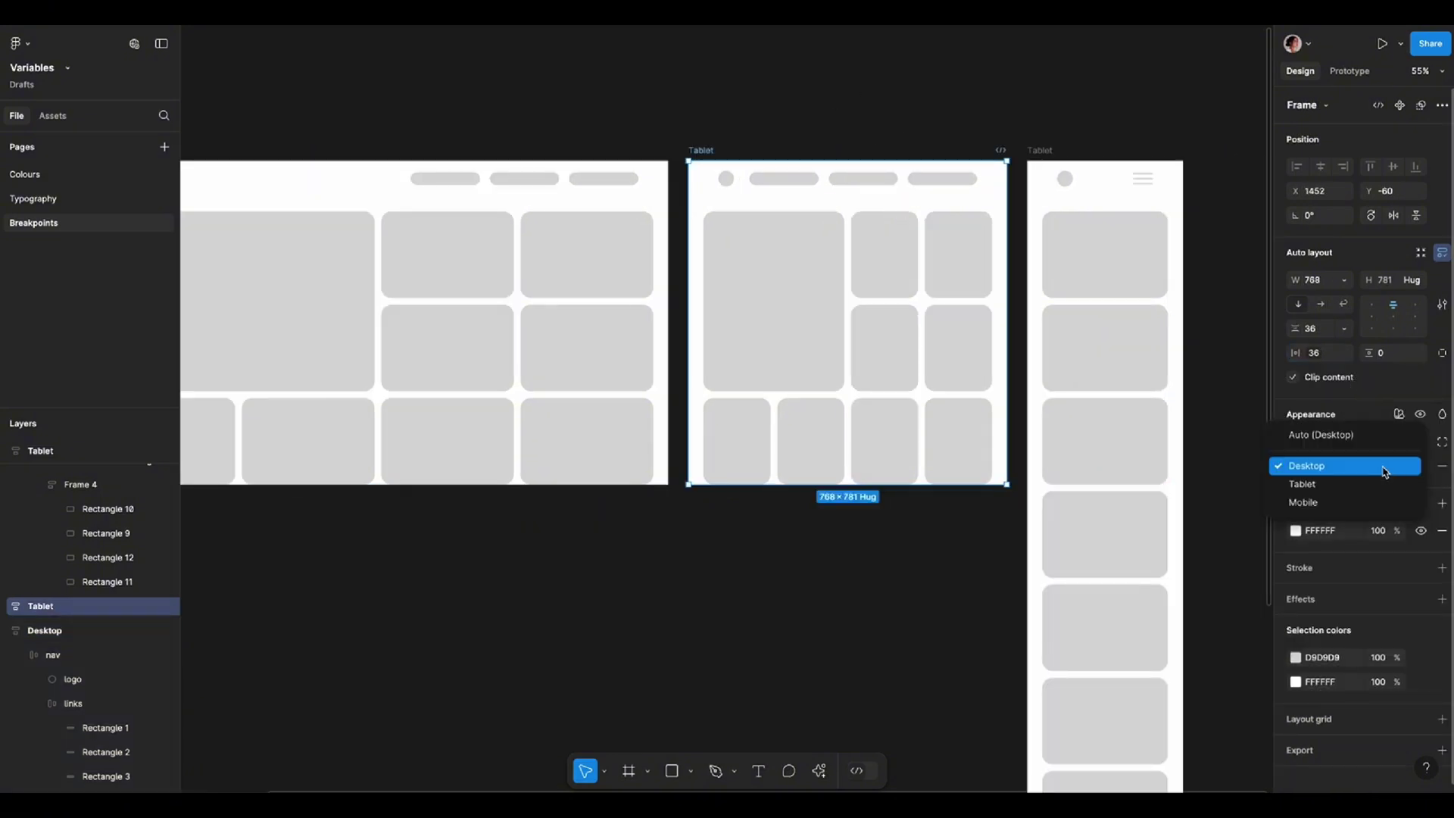
left_click(1324, 484)
scroll(774, 524, "down", 2)
left_click(773, 526)
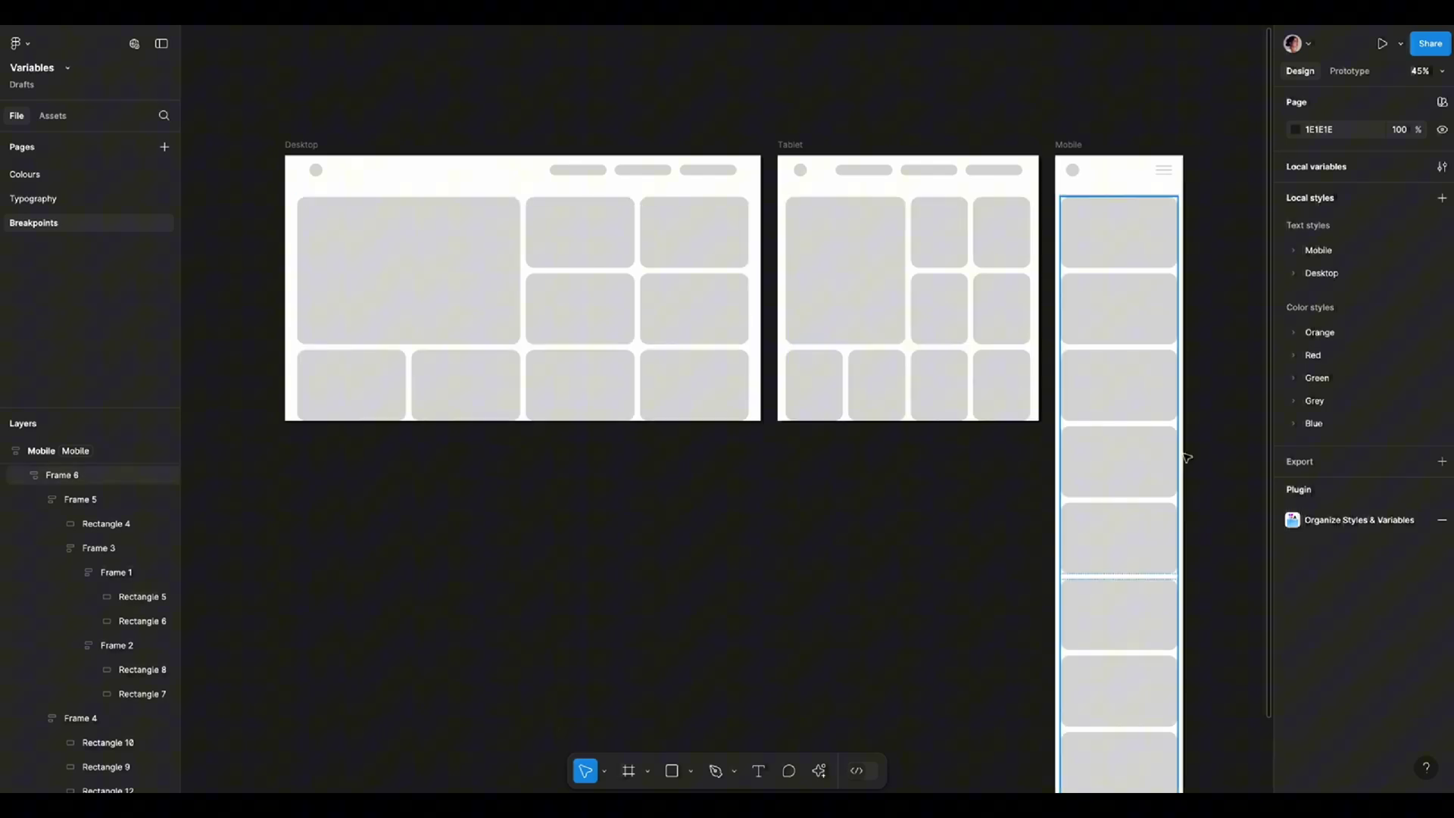
scroll(743, 493, "up", 1)
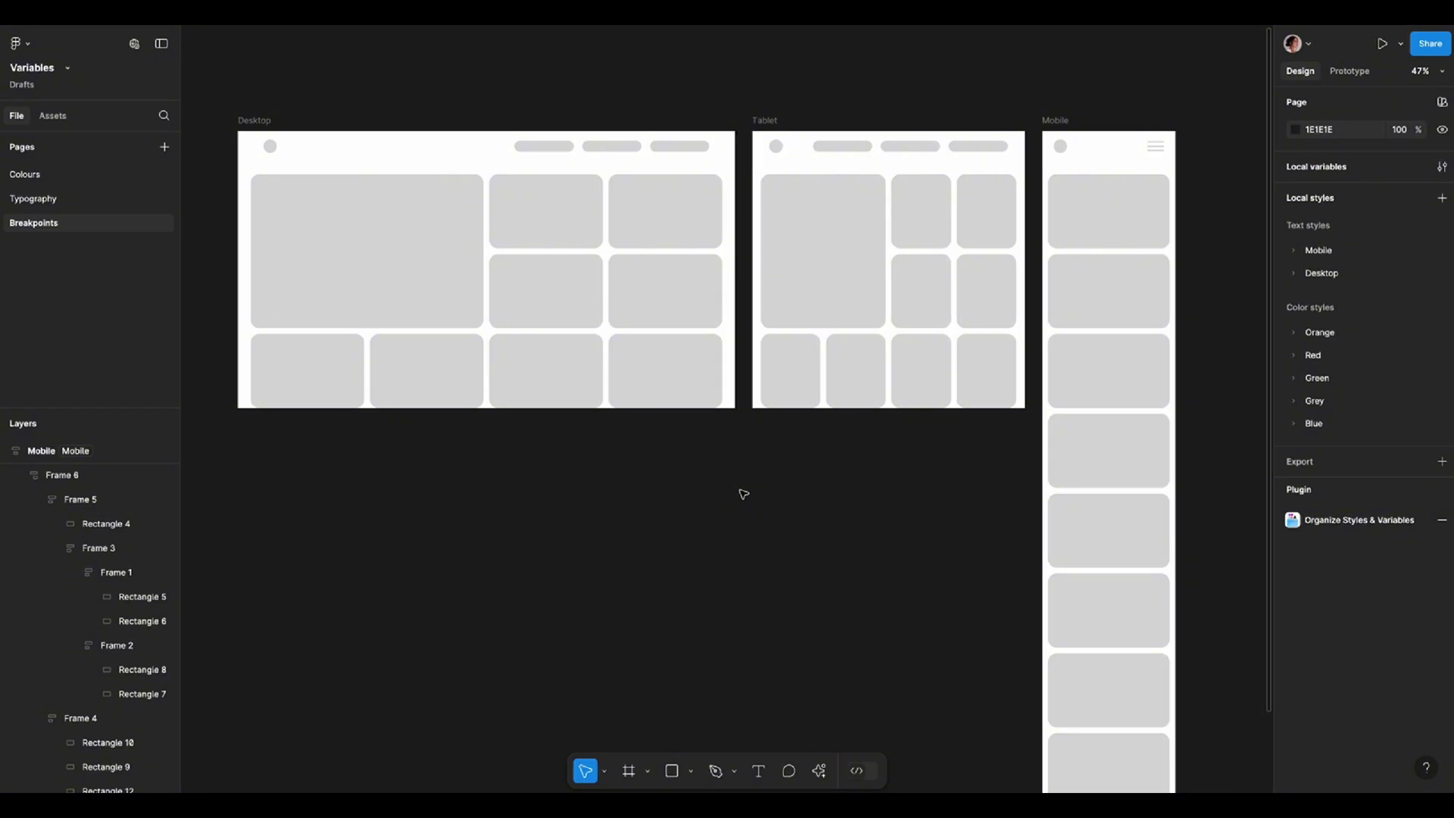
Select the card stack Frame 6 and narrow it to test how the cards resize.
left_click(1141, 511)
left_click(1111, 390)
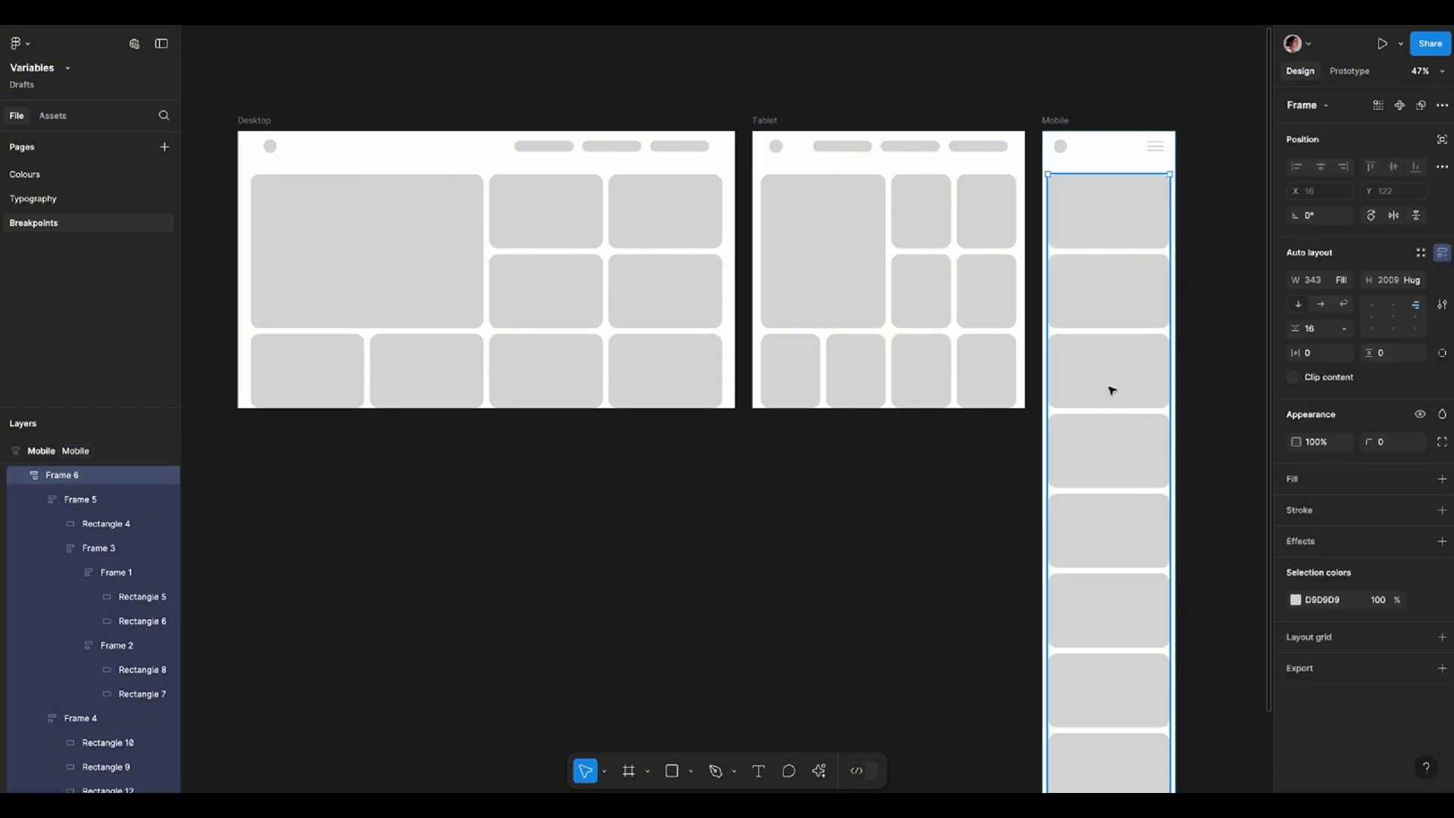
scroll(1110, 389, "down", 3)
scroll(1000, 641, "up", 2)
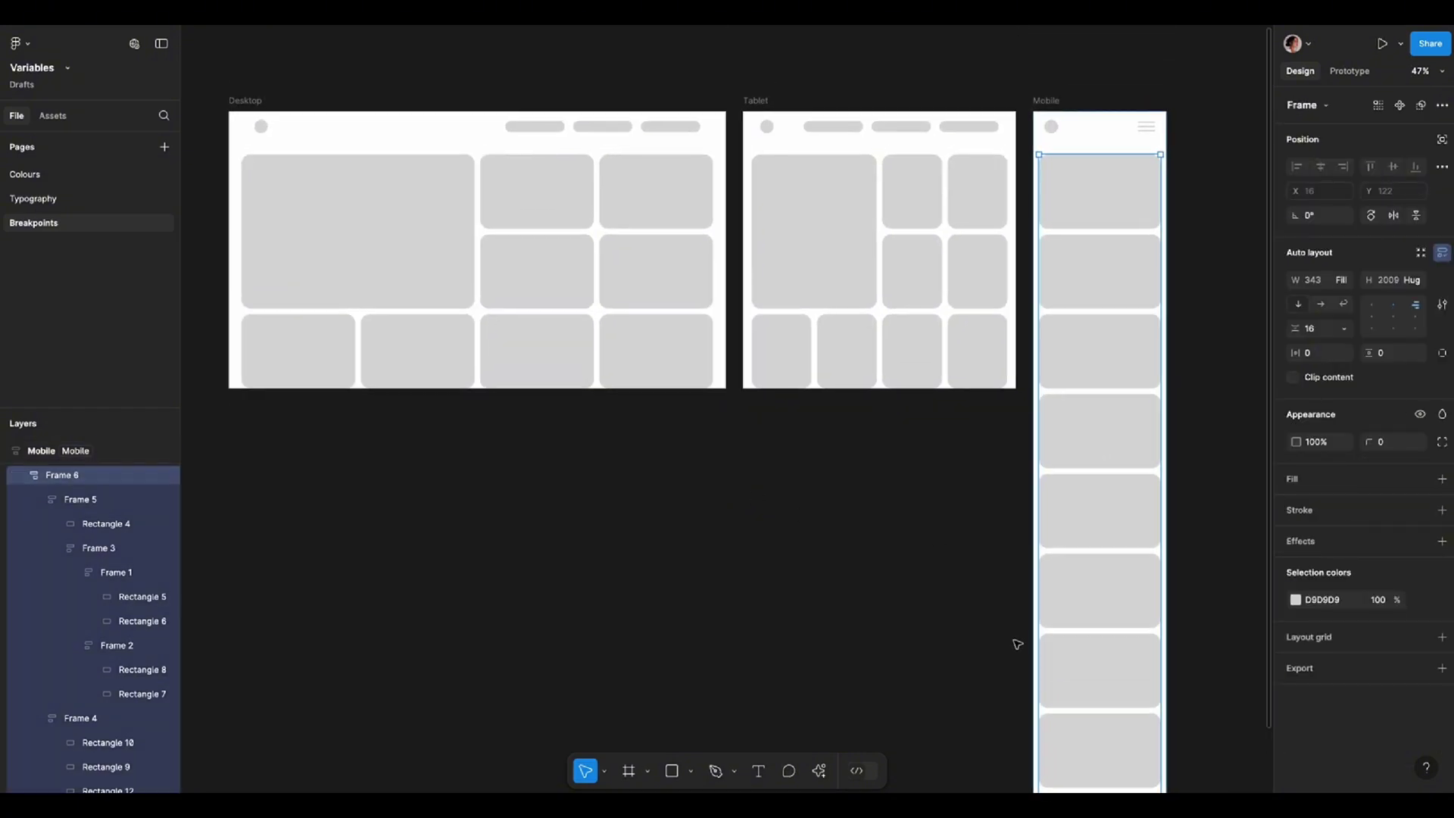
left_click(967, 644)
scroll(1023, 454, "up", 1)
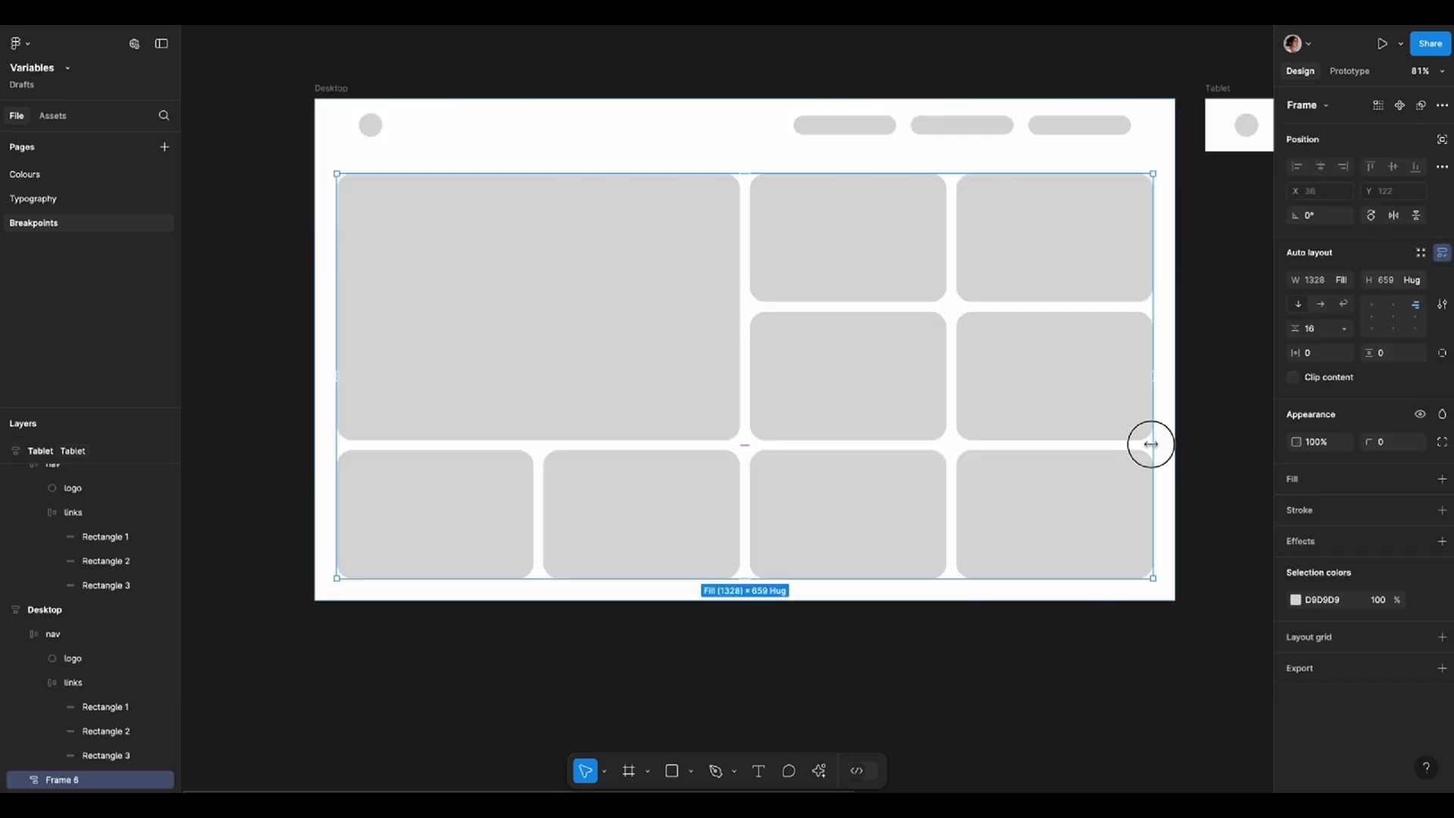
left_click_drag(1143, 442, 847, 411)
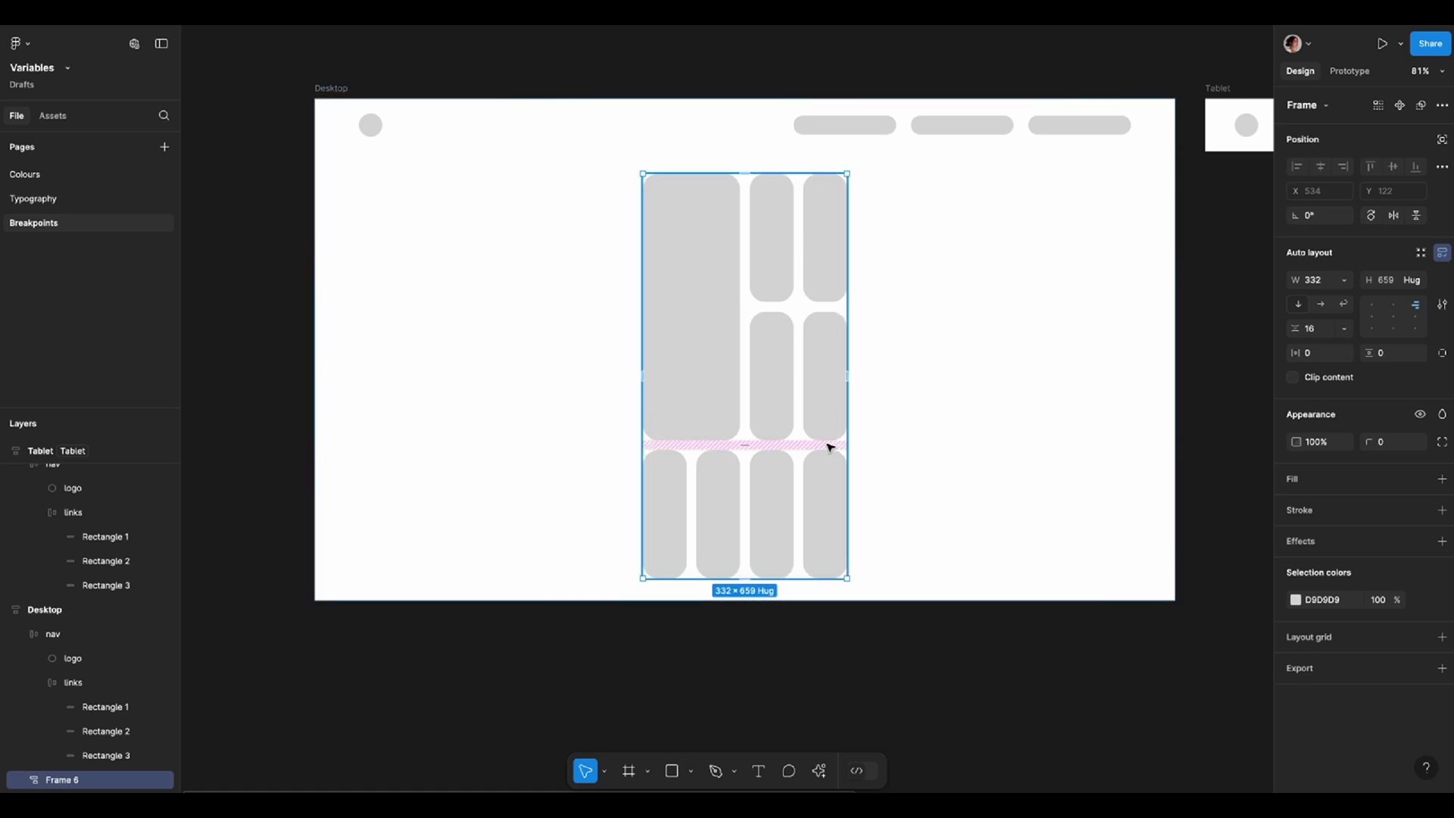
Give the large card and the three bottom cards a minimum width.
left_click(1353, 284)
left_click(1334, 306)
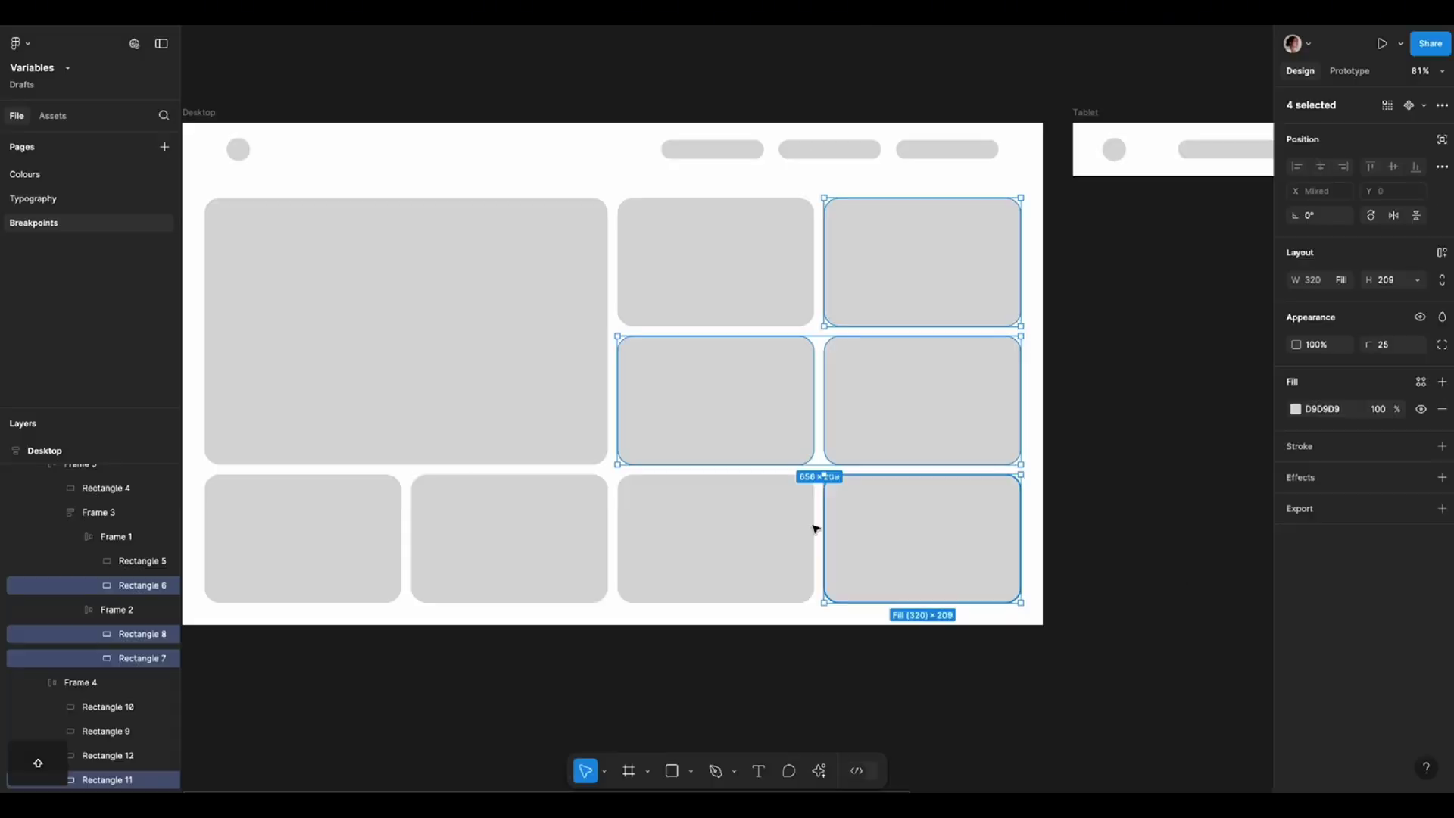
left_click(539, 541, "shift")
left_click(357, 528, "shift")
left_click(435, 347, "shift")
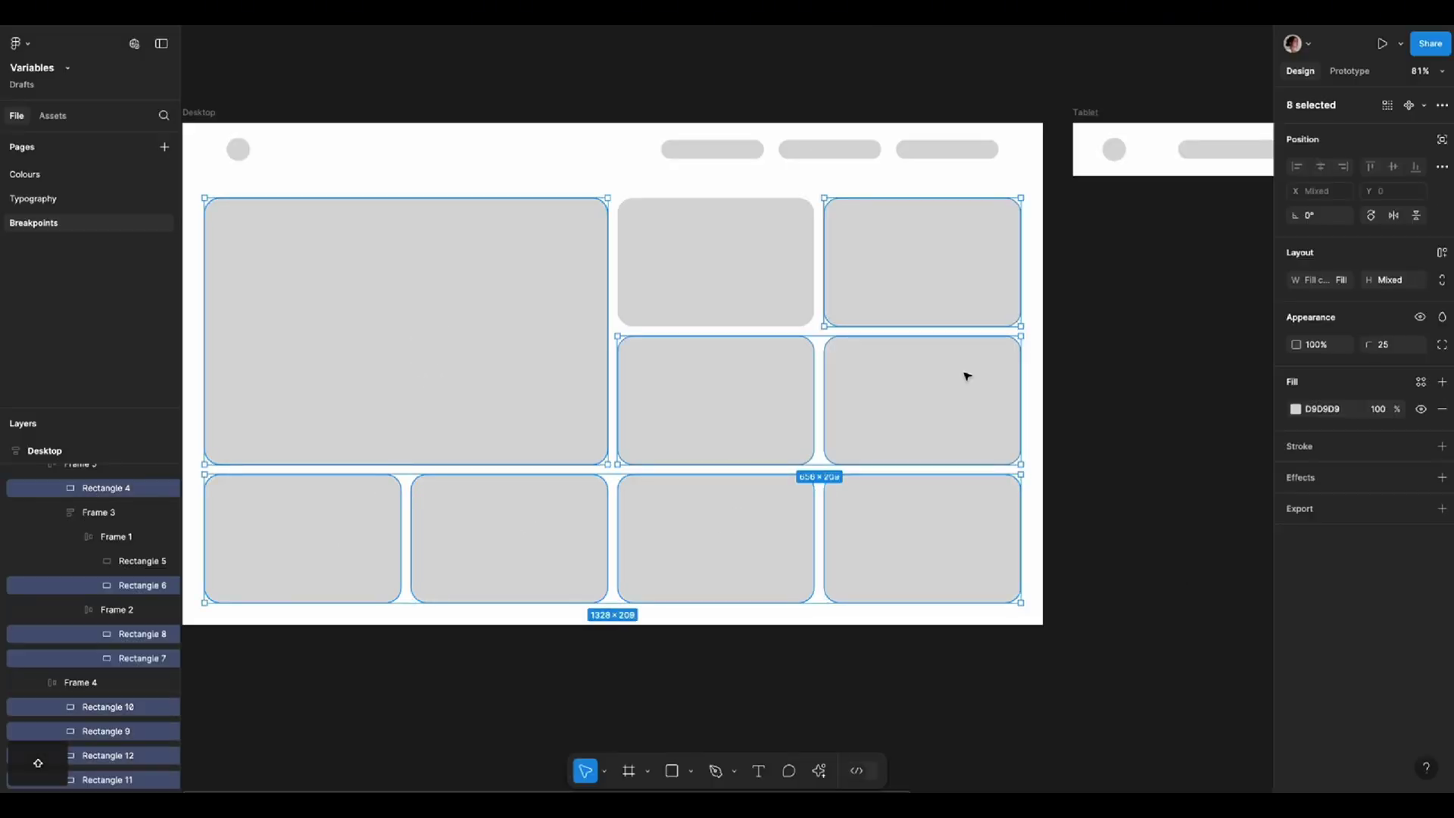
left_click(1341, 279)
left_click(1336, 307)
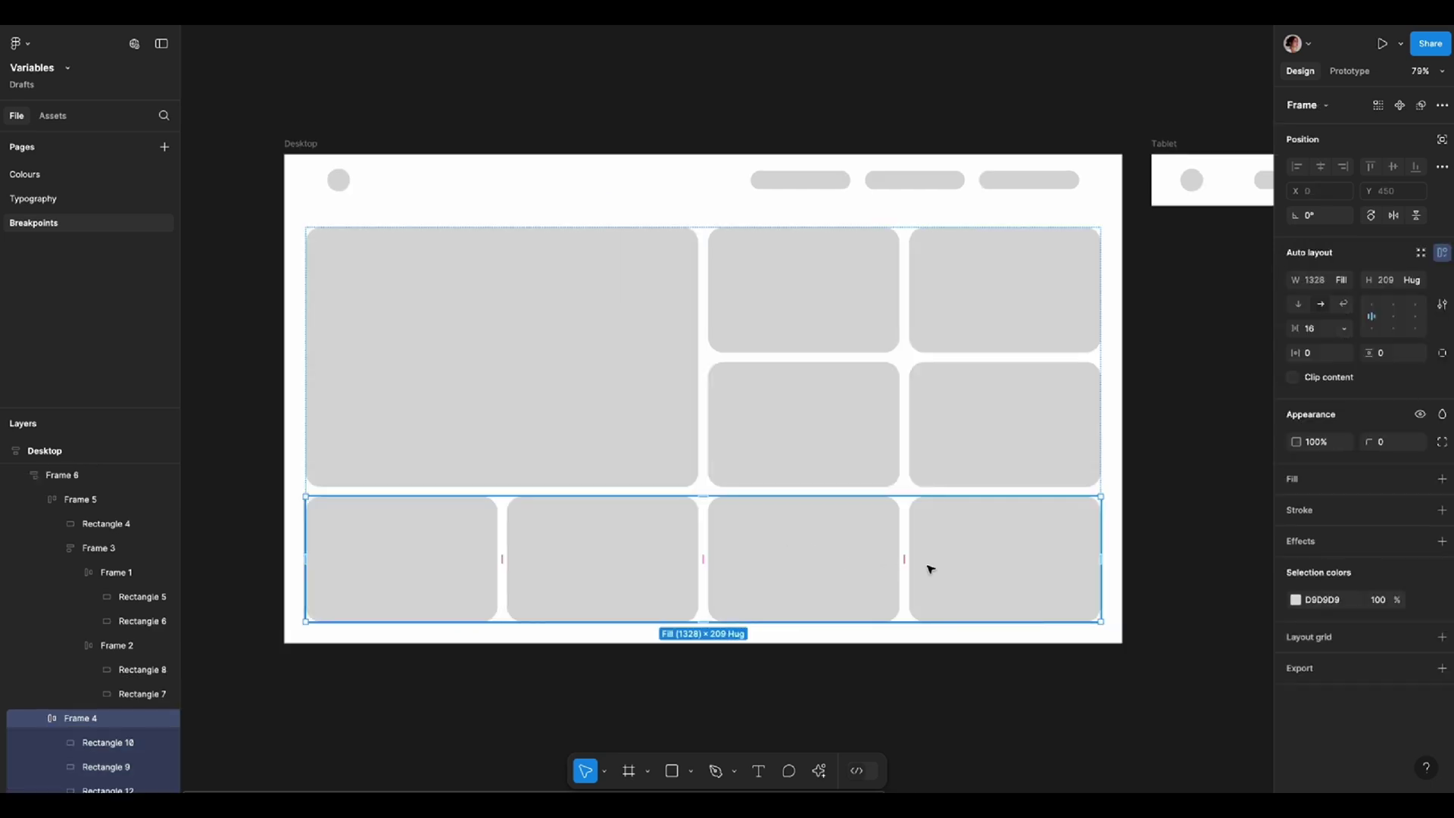
Make the bottom card row (Frame 4) wrap and fill its container.
left_click(1345, 307)
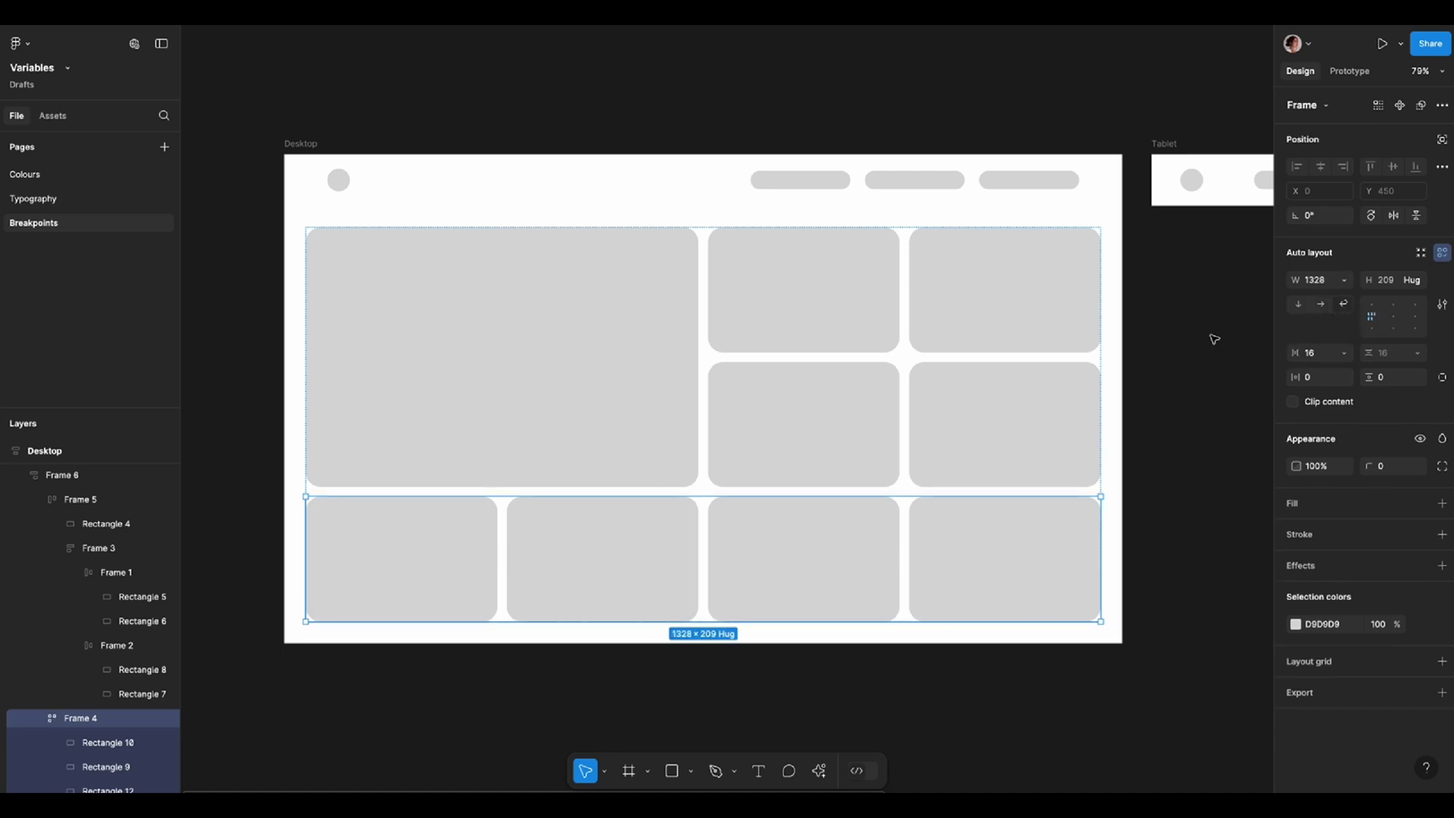
left_click(1344, 282)
left_click(1333, 309)
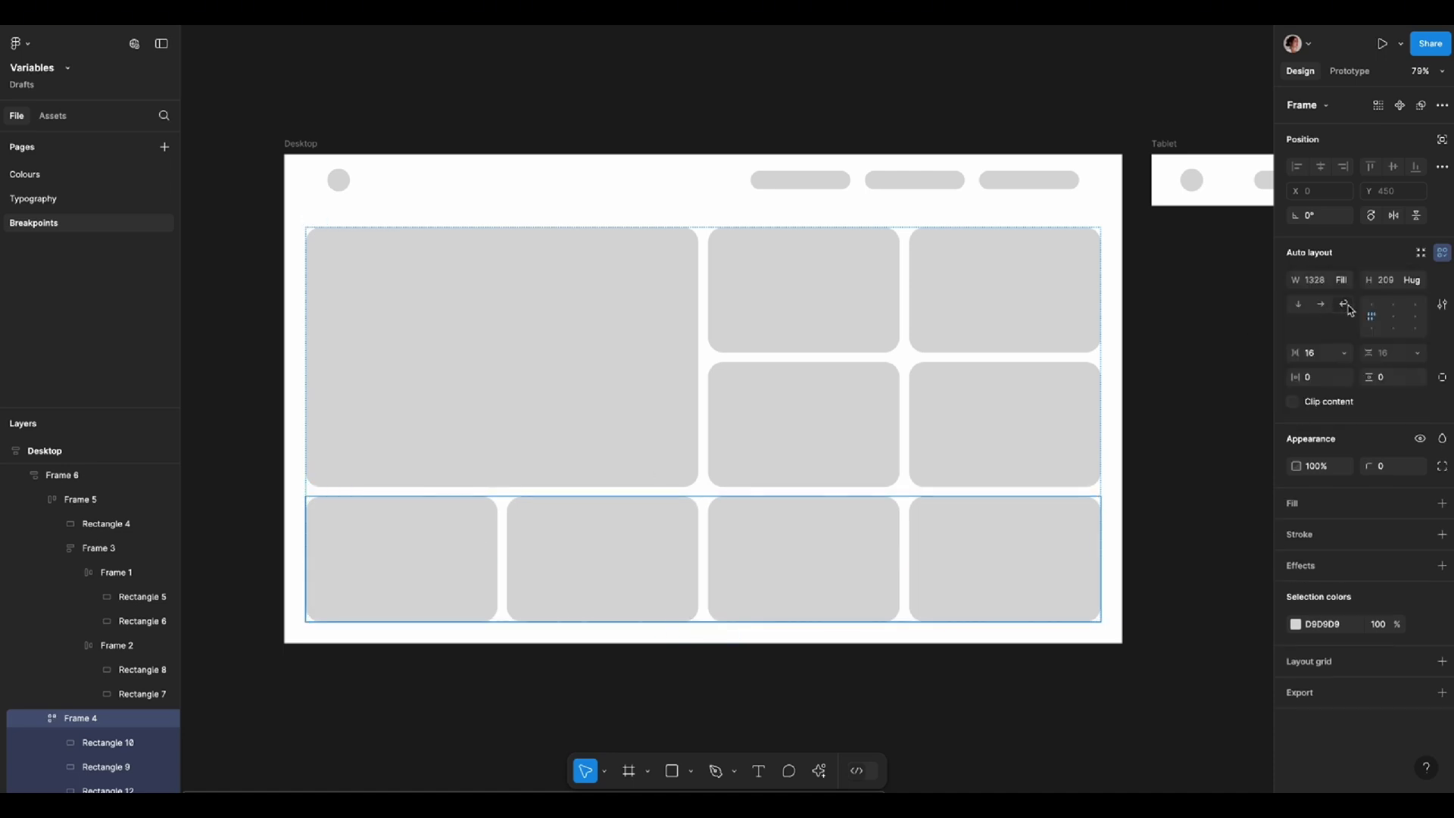
left_click(936, 409)
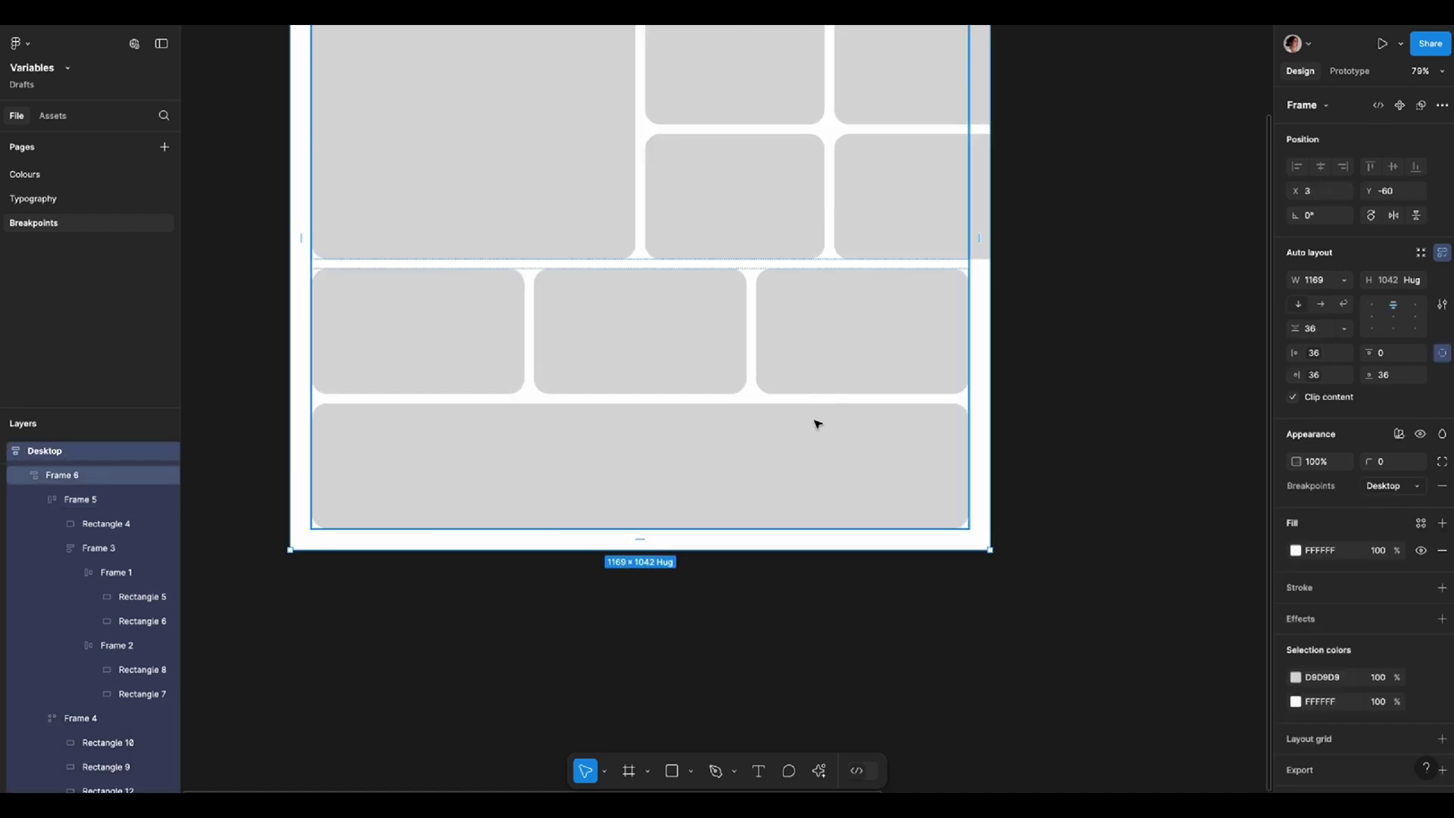
scroll(814, 425, "up", 2)
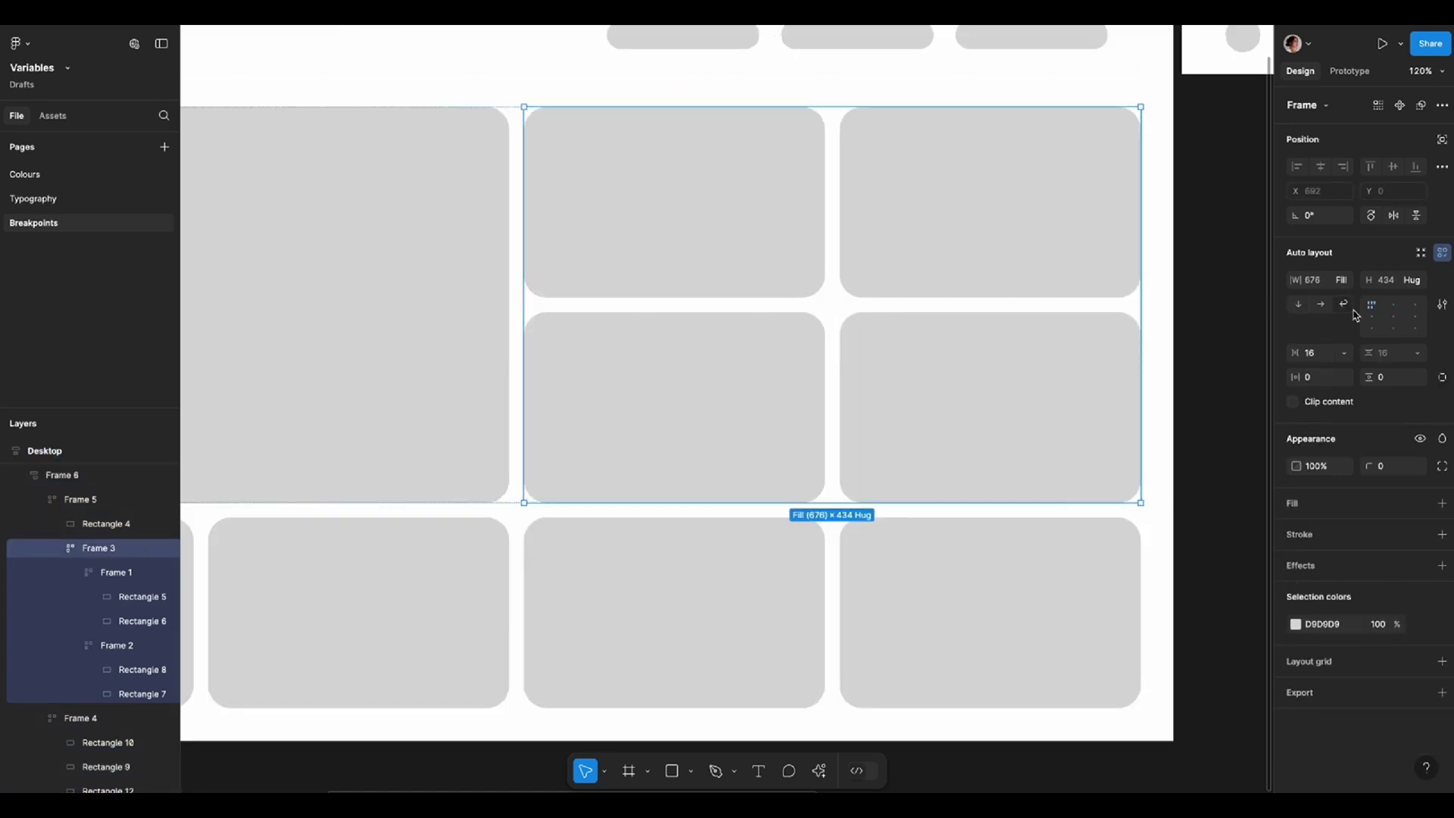
Keep Frame 3 filling its container and give the right card column a 300 minimum width.
left_click(1341, 284)
left_click(1352, 280)
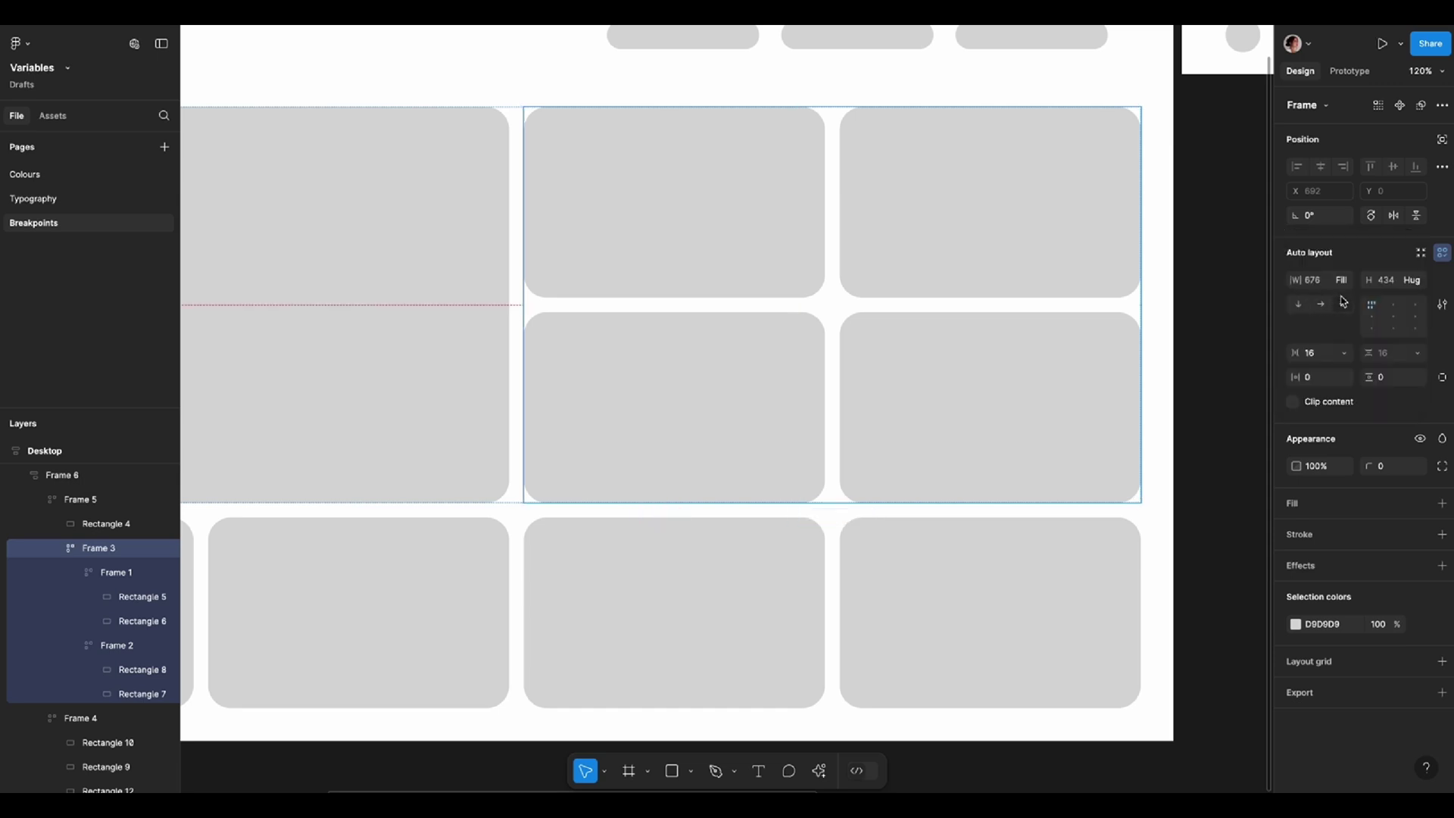
left_click(1023, 251)
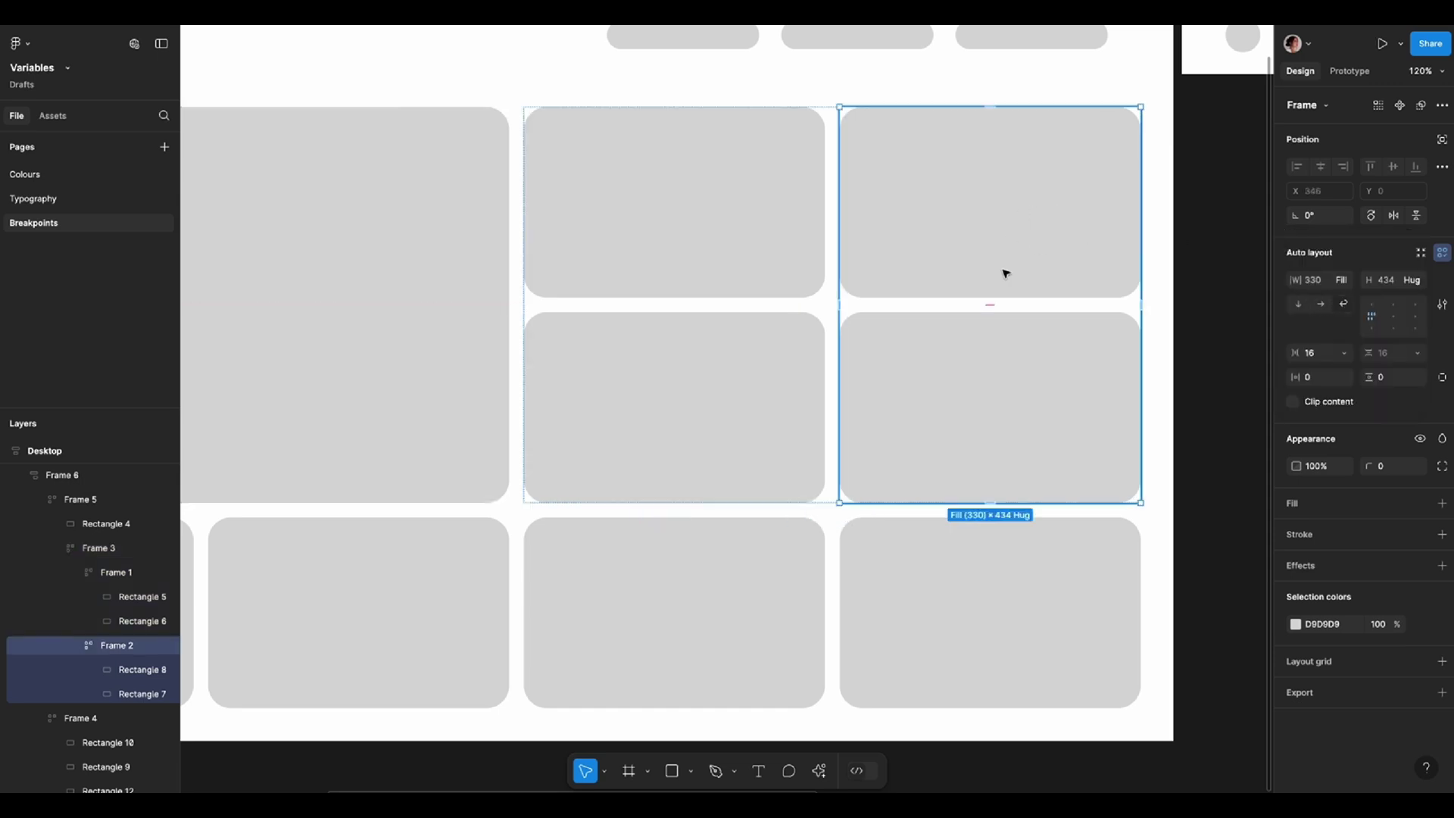
left_click(1346, 287)
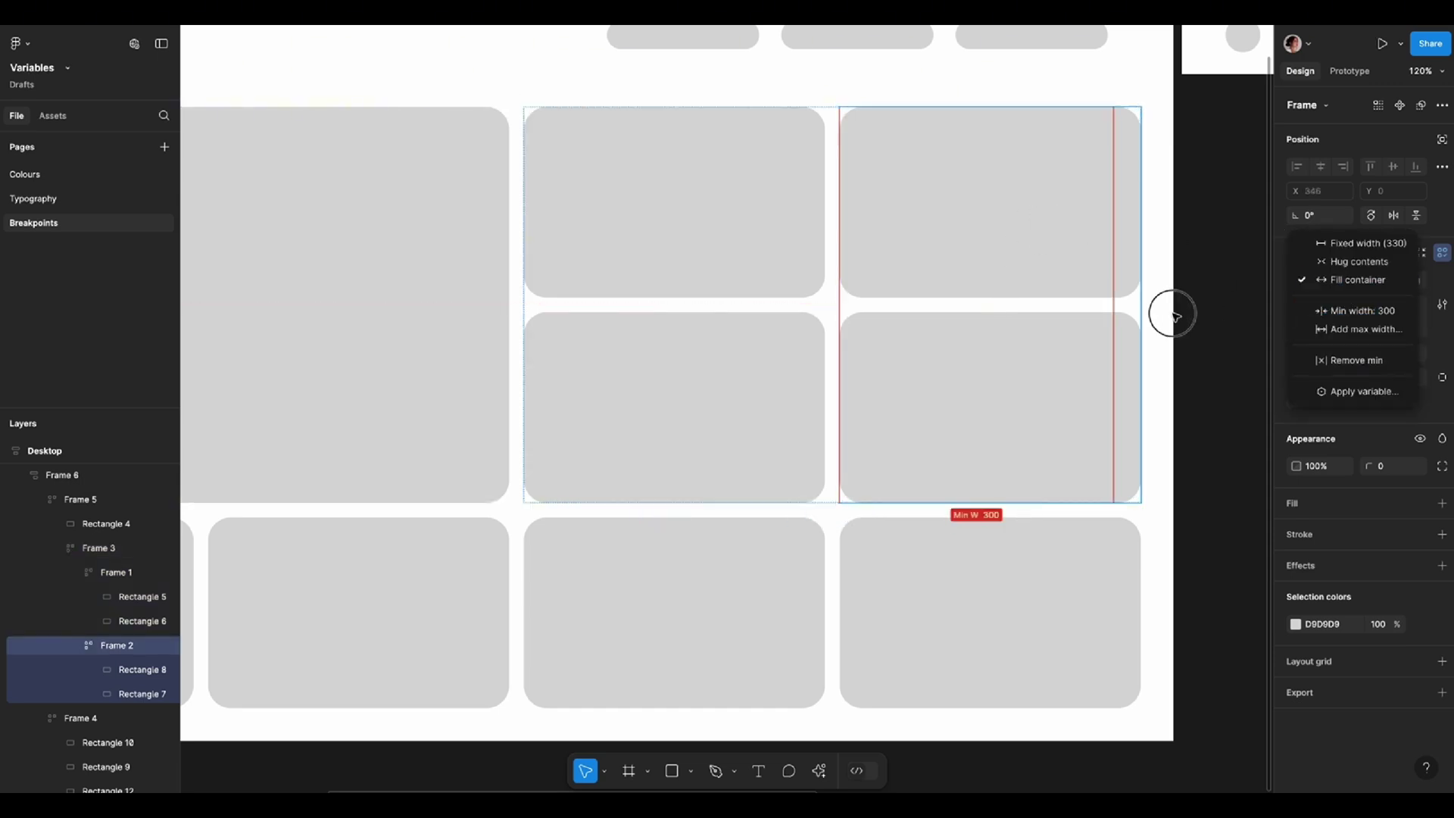
left_click(1174, 313)
Drag the Desktop frame narrower so the cards reflow into a single column.
left_click(1011, 315)
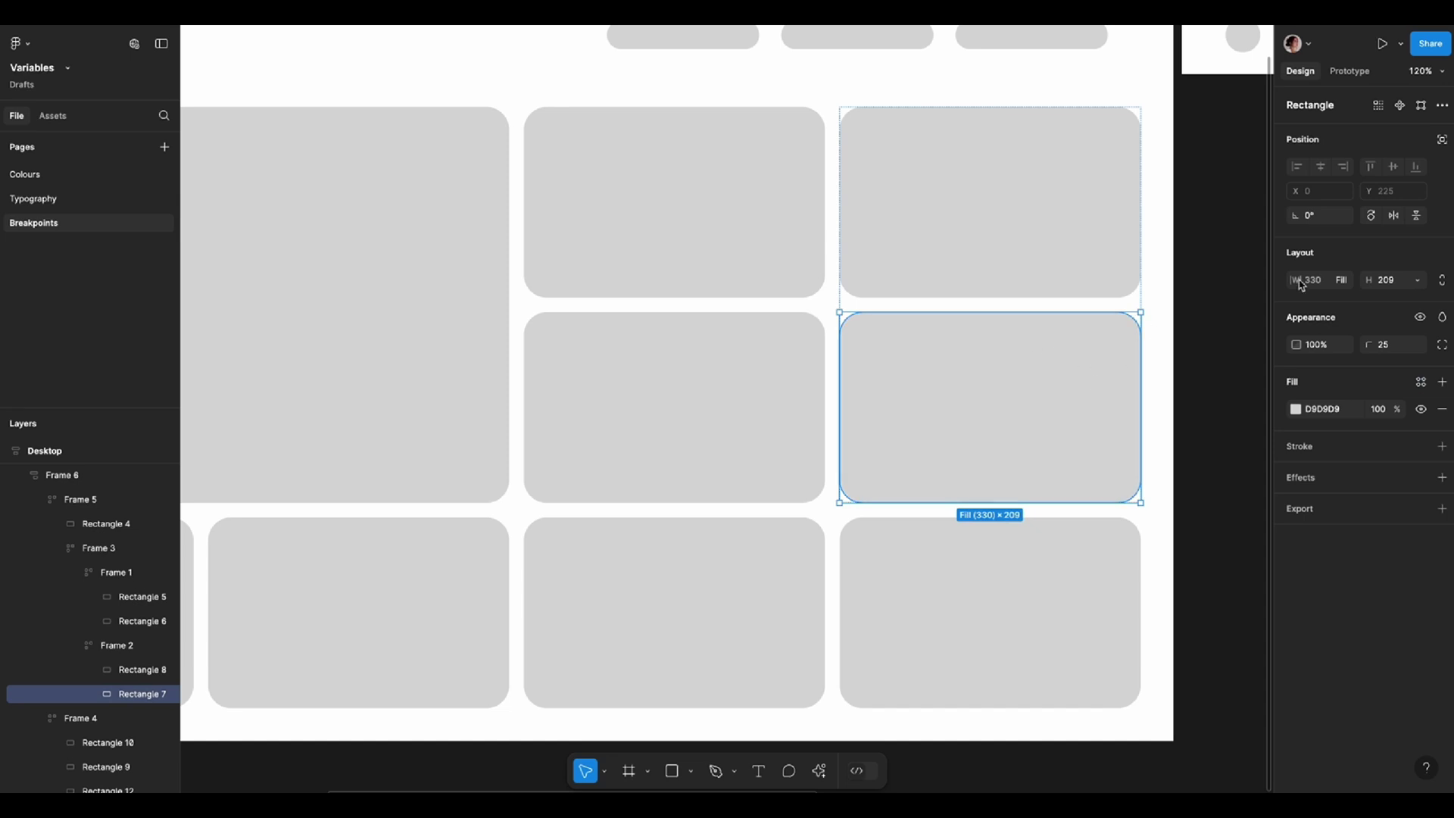
left_click(1341, 280)
left_click(1178, 258)
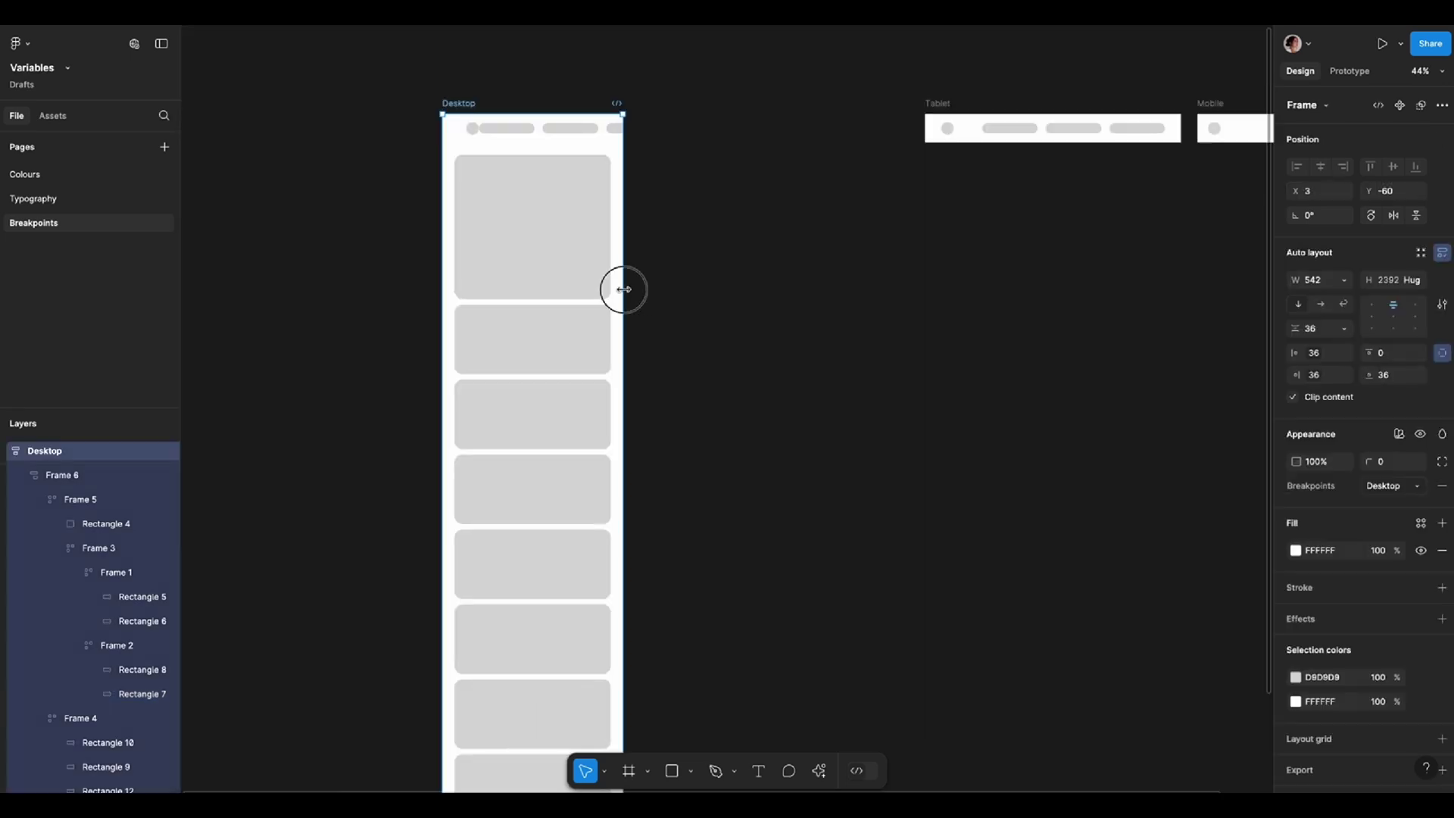
mouse_move(620, 288)
left_mouse_down()
mouse_move(864, 319)
mouse_move(850, 552)
mouse_move(835, 545)
left_mouse_up()
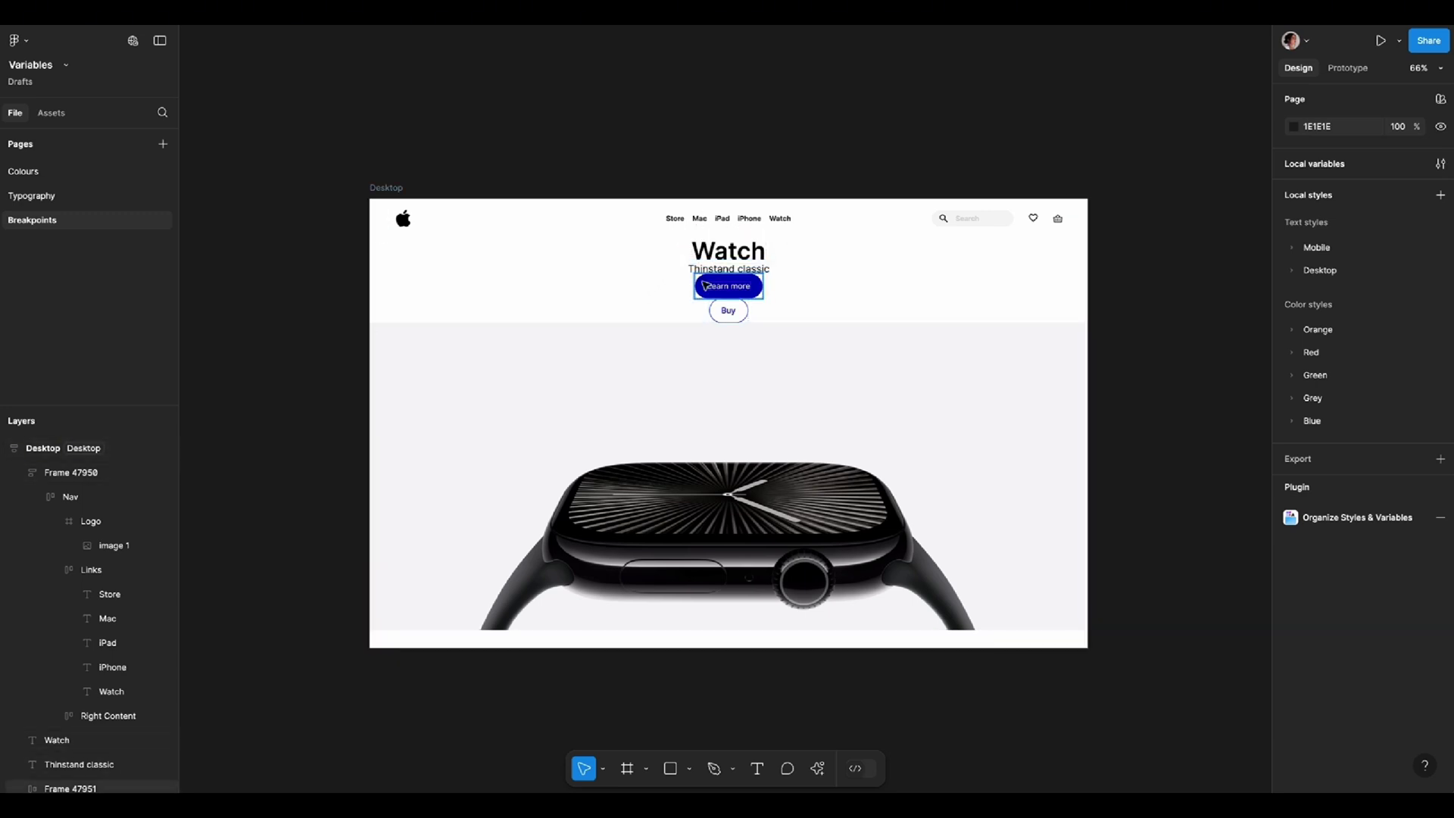
scroll(784, 267, "up", 2)
scroll(784, 266, "up", 2)
scroll(787, 296, "up", 1)
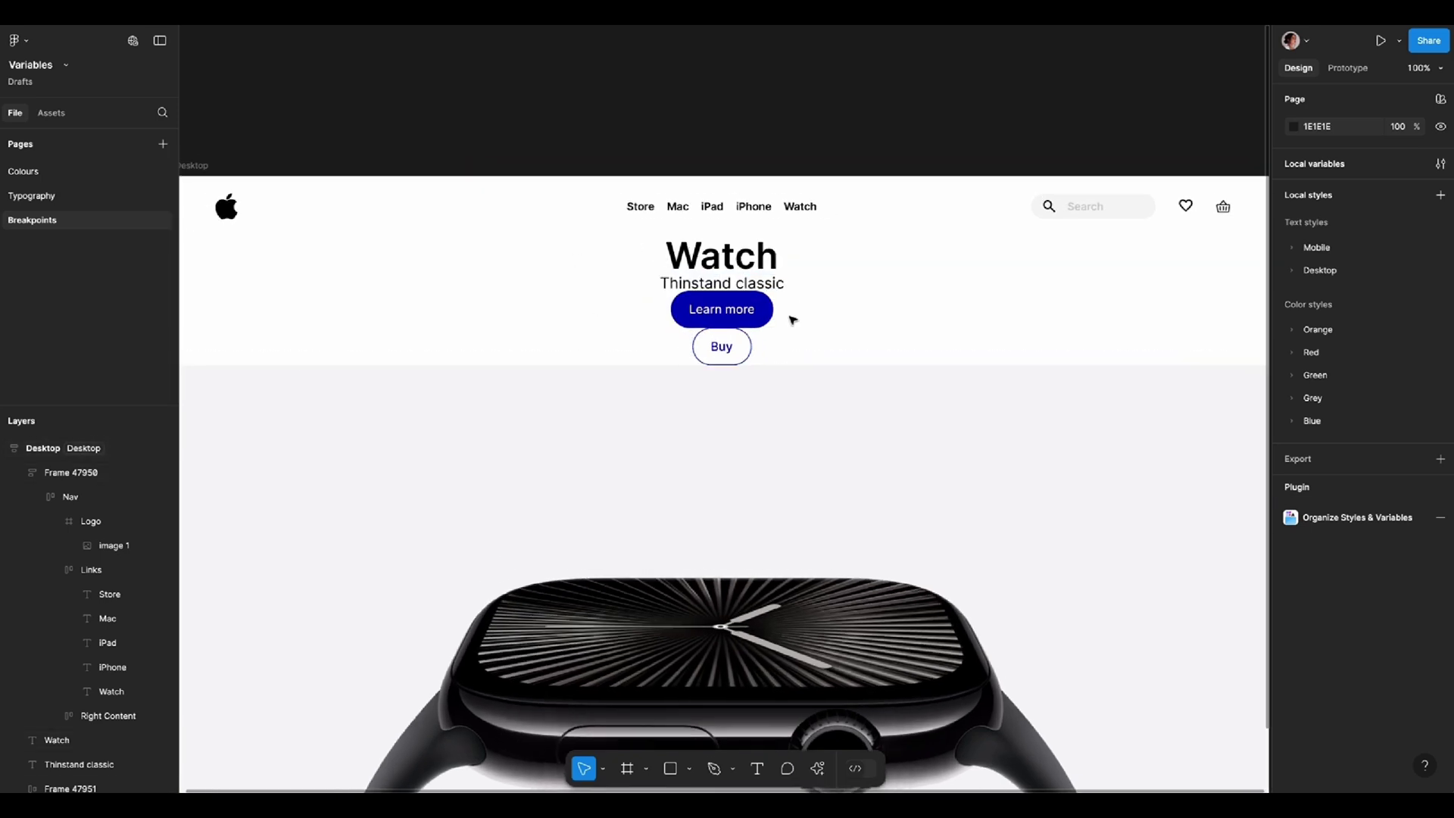
scroll(789, 315, "up", 2)
scroll(821, 427, "up", 1)
scroll(821, 426, "down", 2)
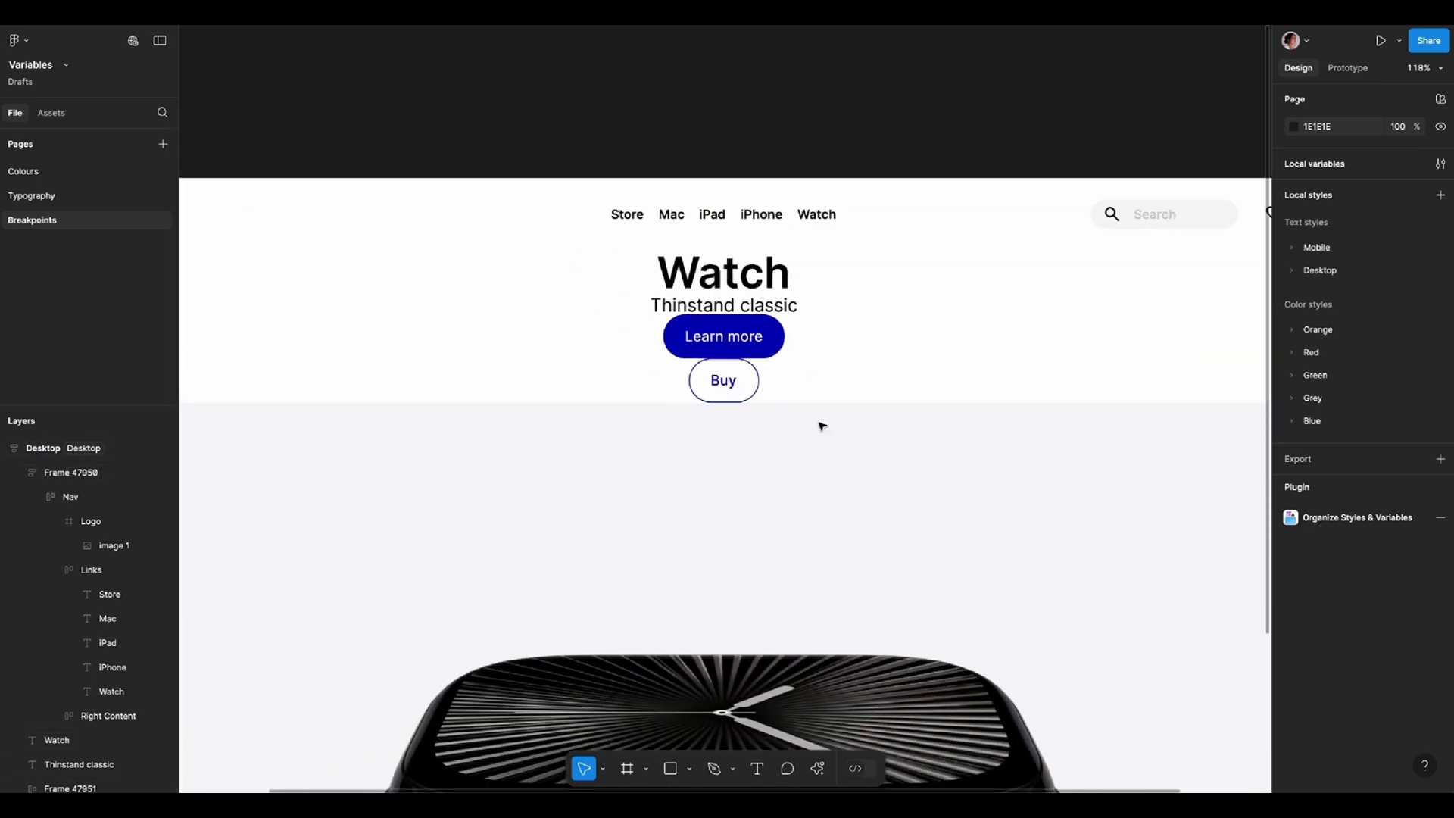
scroll(820, 427, "down", 1)
Apply Desktop/Heading/2xl semi to Watch and the regular 18/24 style to the Thinstand classic subtitle.
left_click(801, 275)
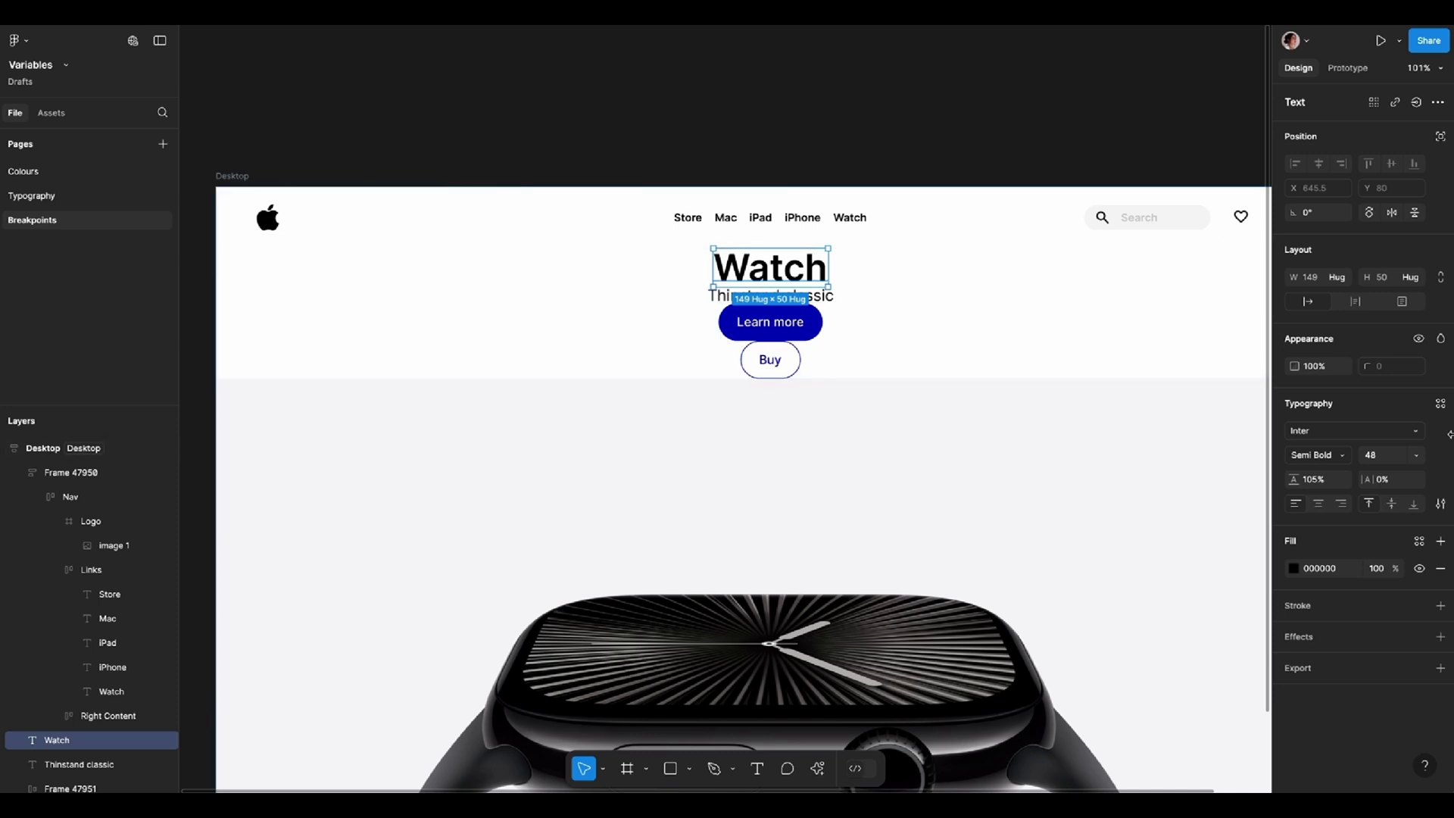
left_click(1441, 405)
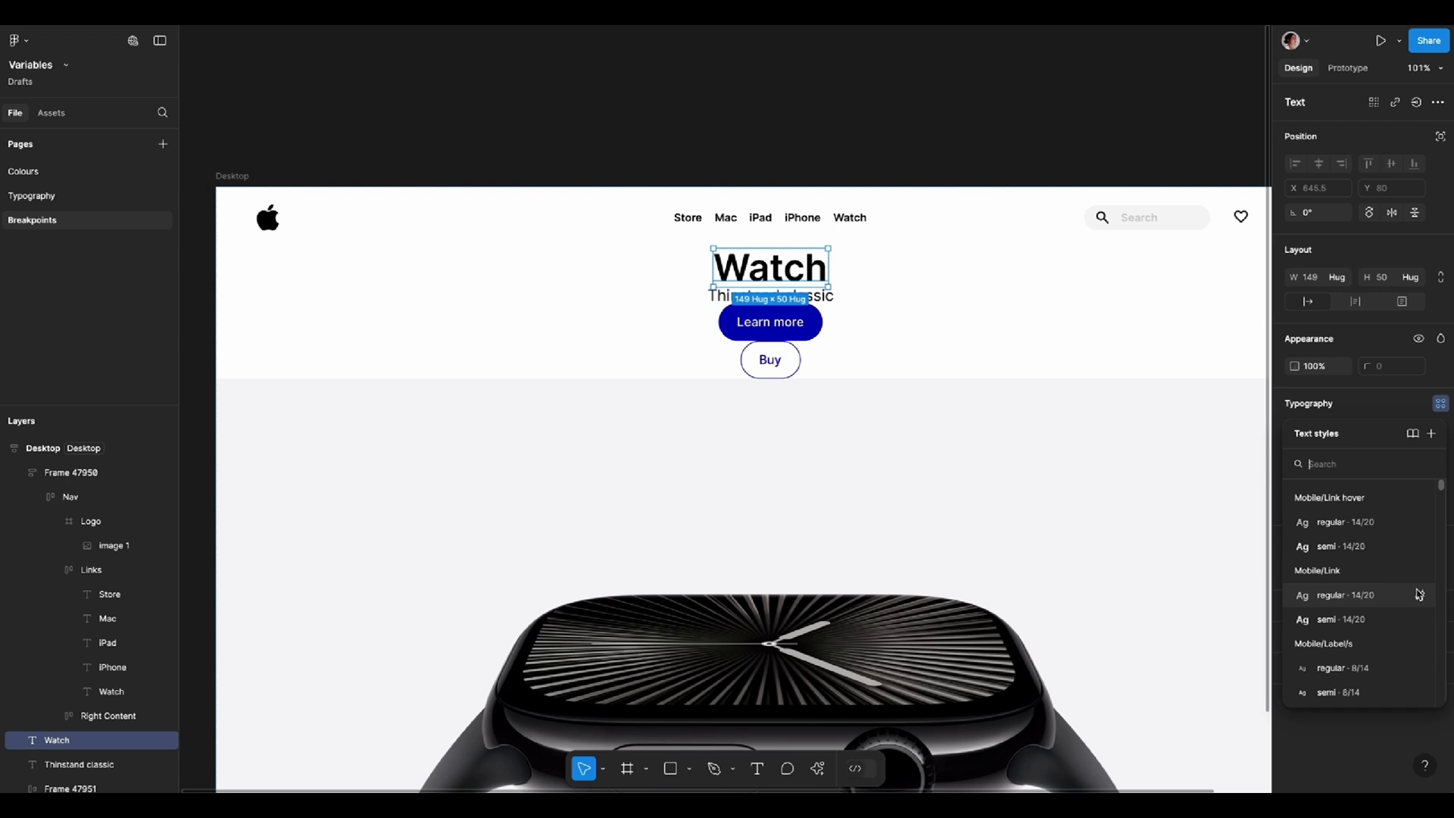
scroll(1350, 594, "down", 5)
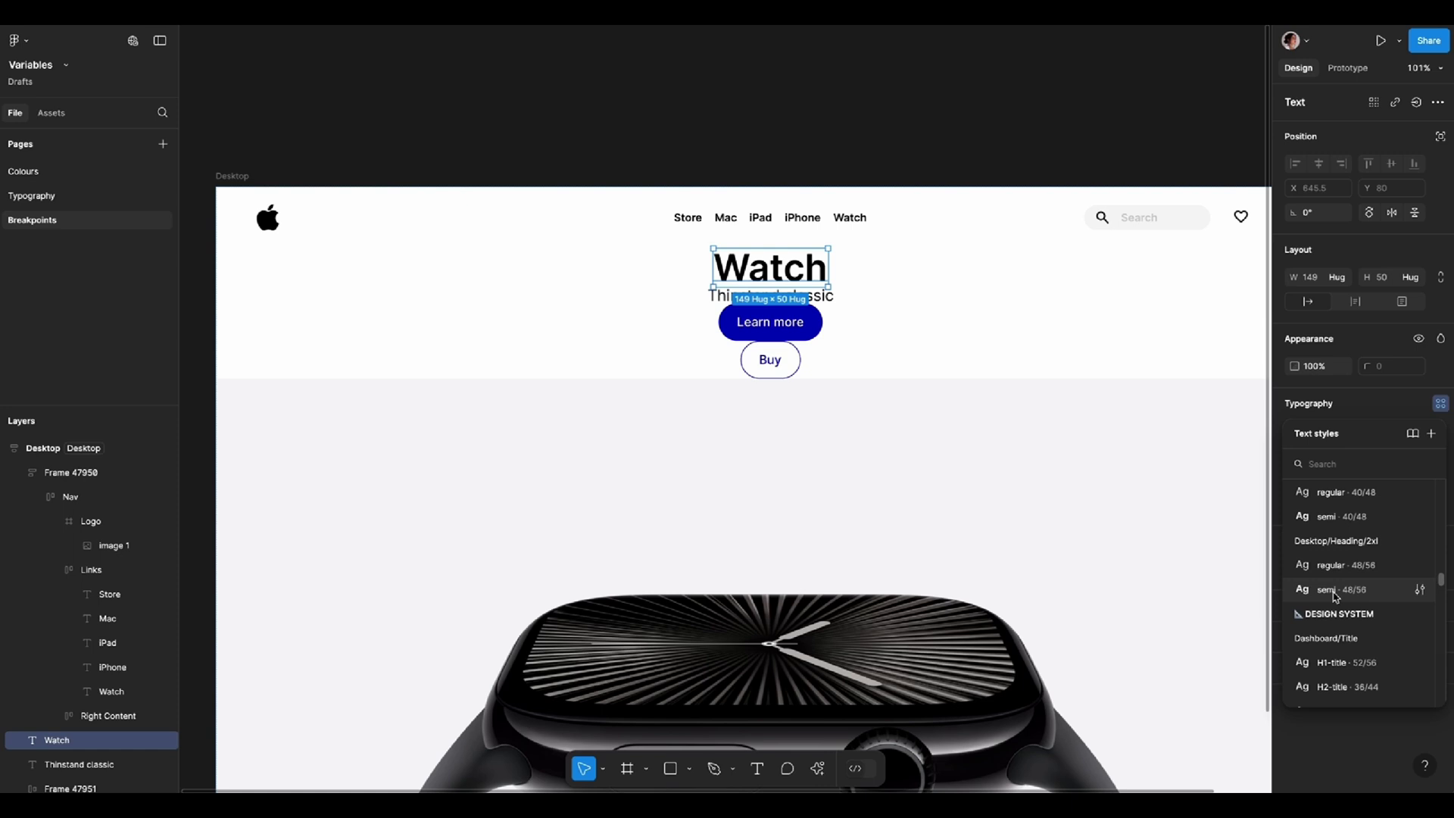
left_click(1336, 589)
left_click(824, 300)
left_click(1441, 403)
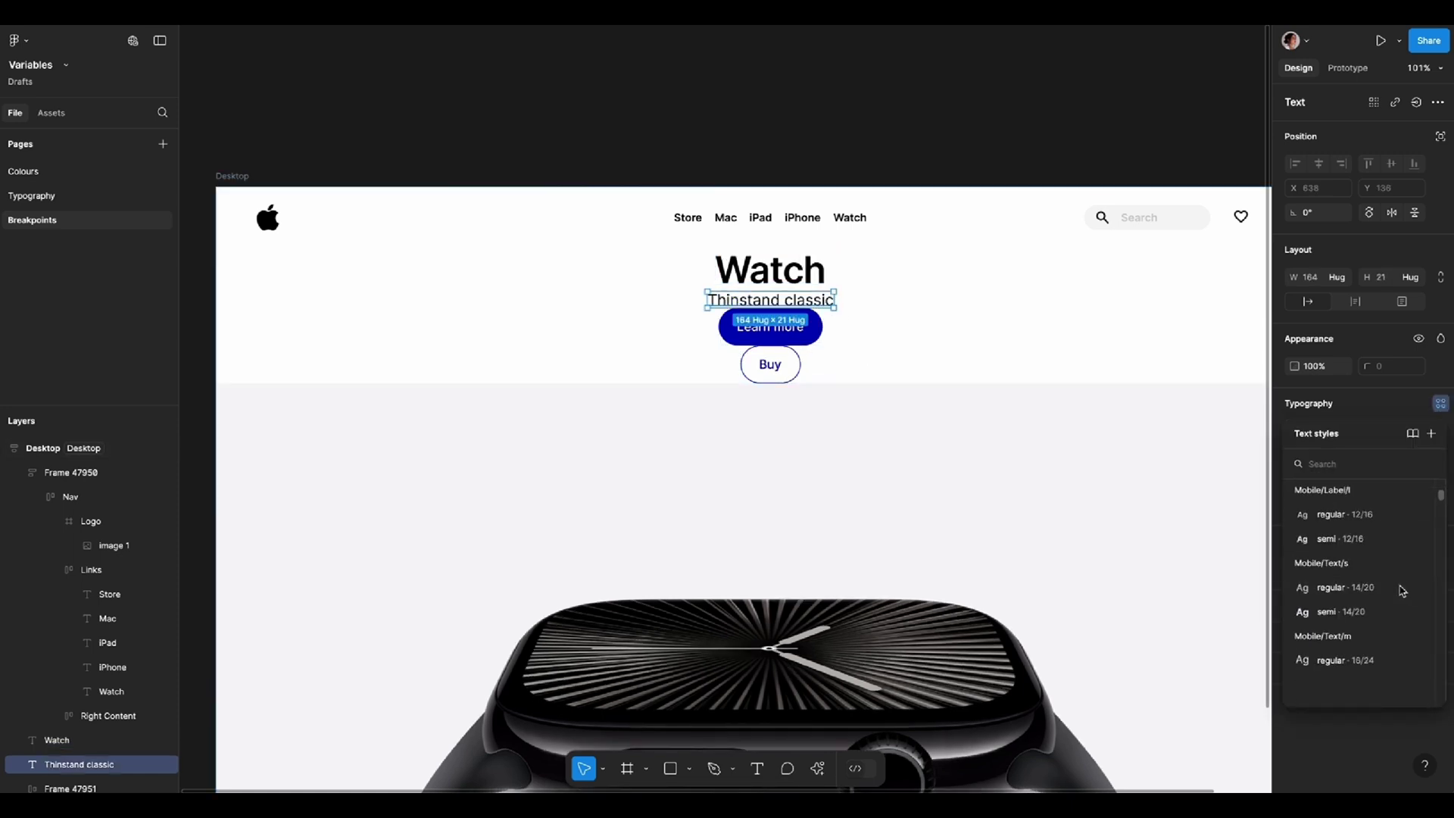
scroll(1402, 591, "down", 5)
scroll(1402, 590, "up", 1)
scroll(1386, 585, "up", 1)
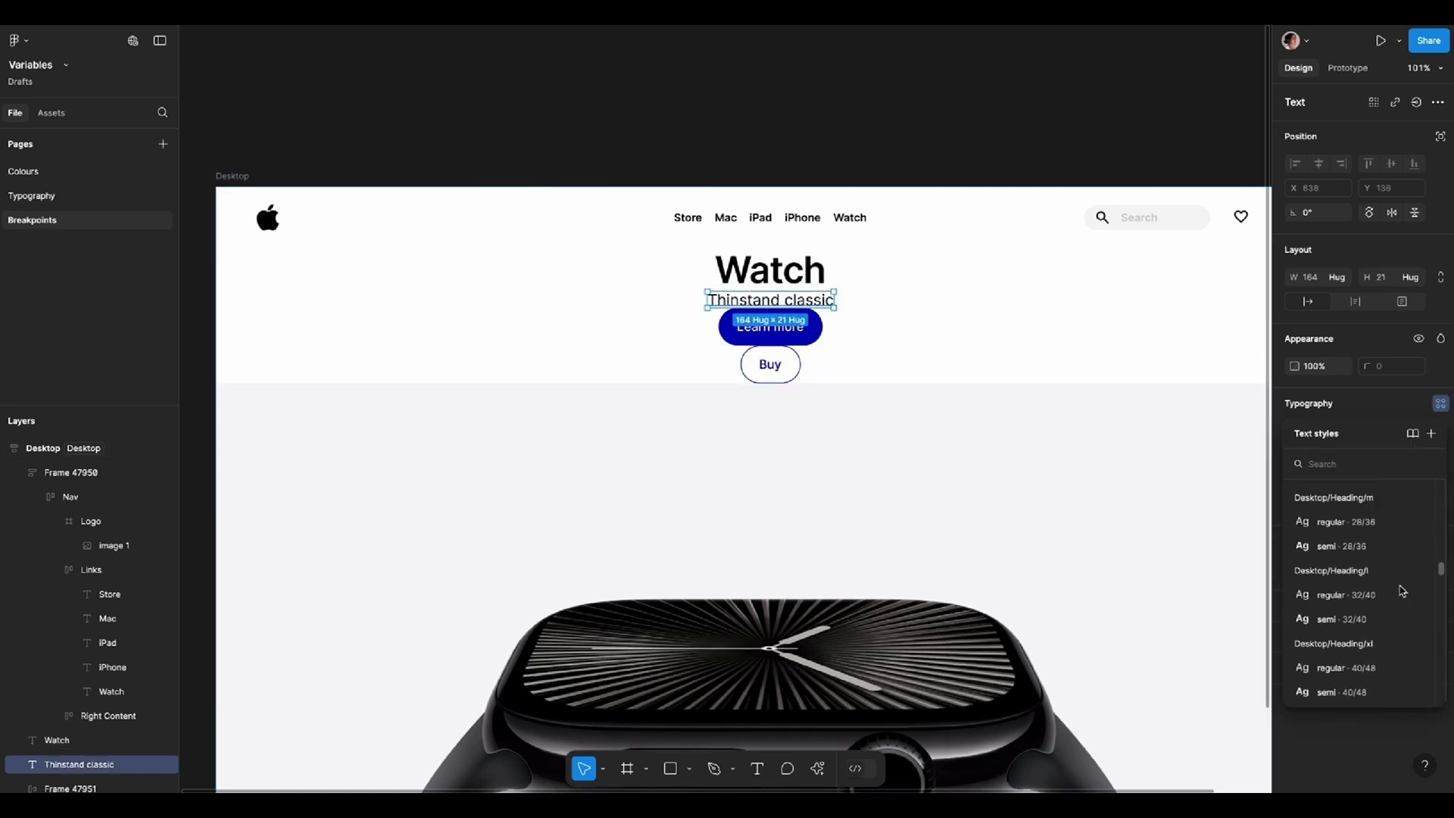
scroll(1364, 581, "up", 1)
scroll(1322, 569, "up", 2)
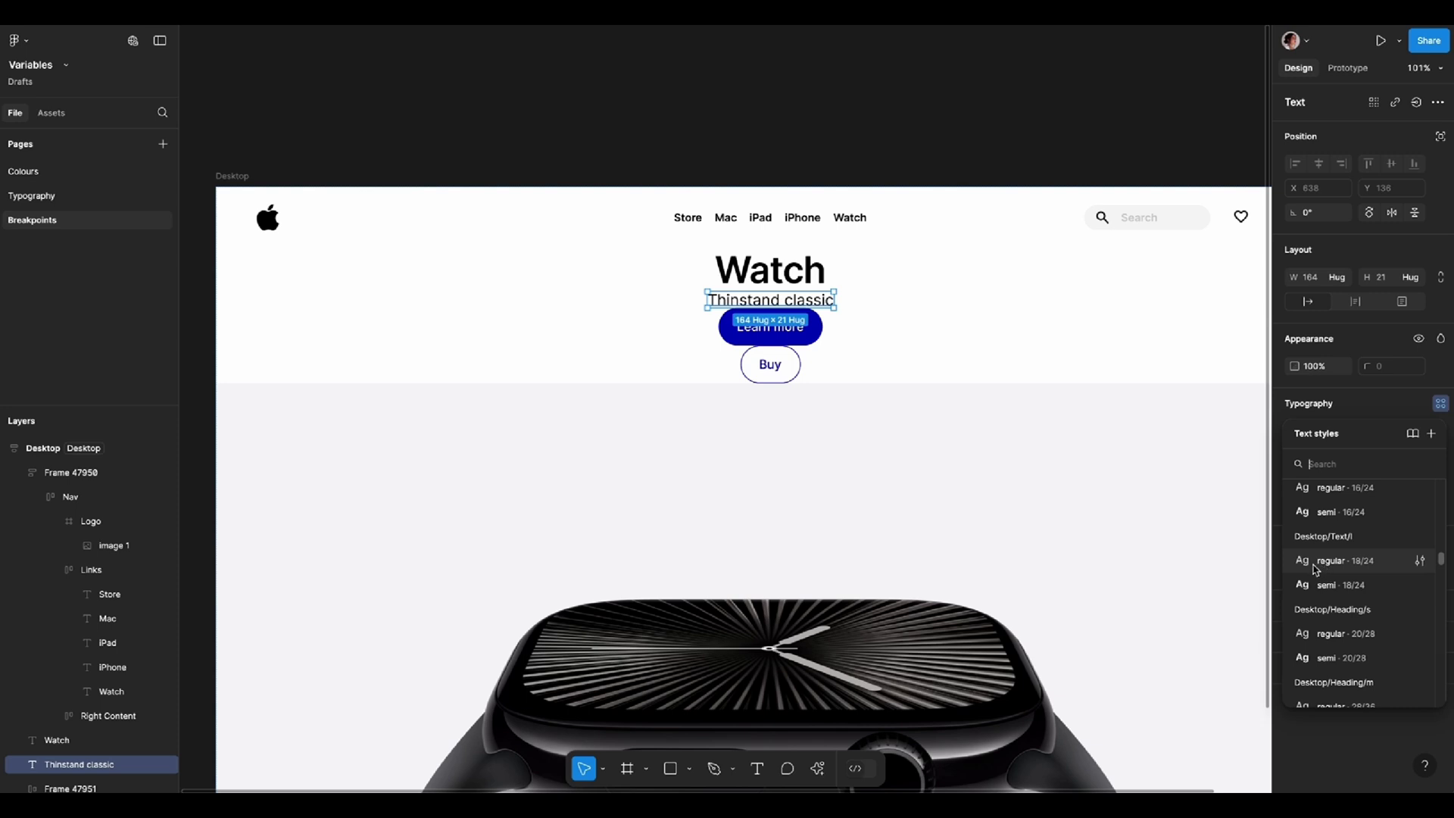
left_click(1315, 570)
Apply the semi 16/24 text style to both the Learn more and Buy labels.
left_click(771, 366)
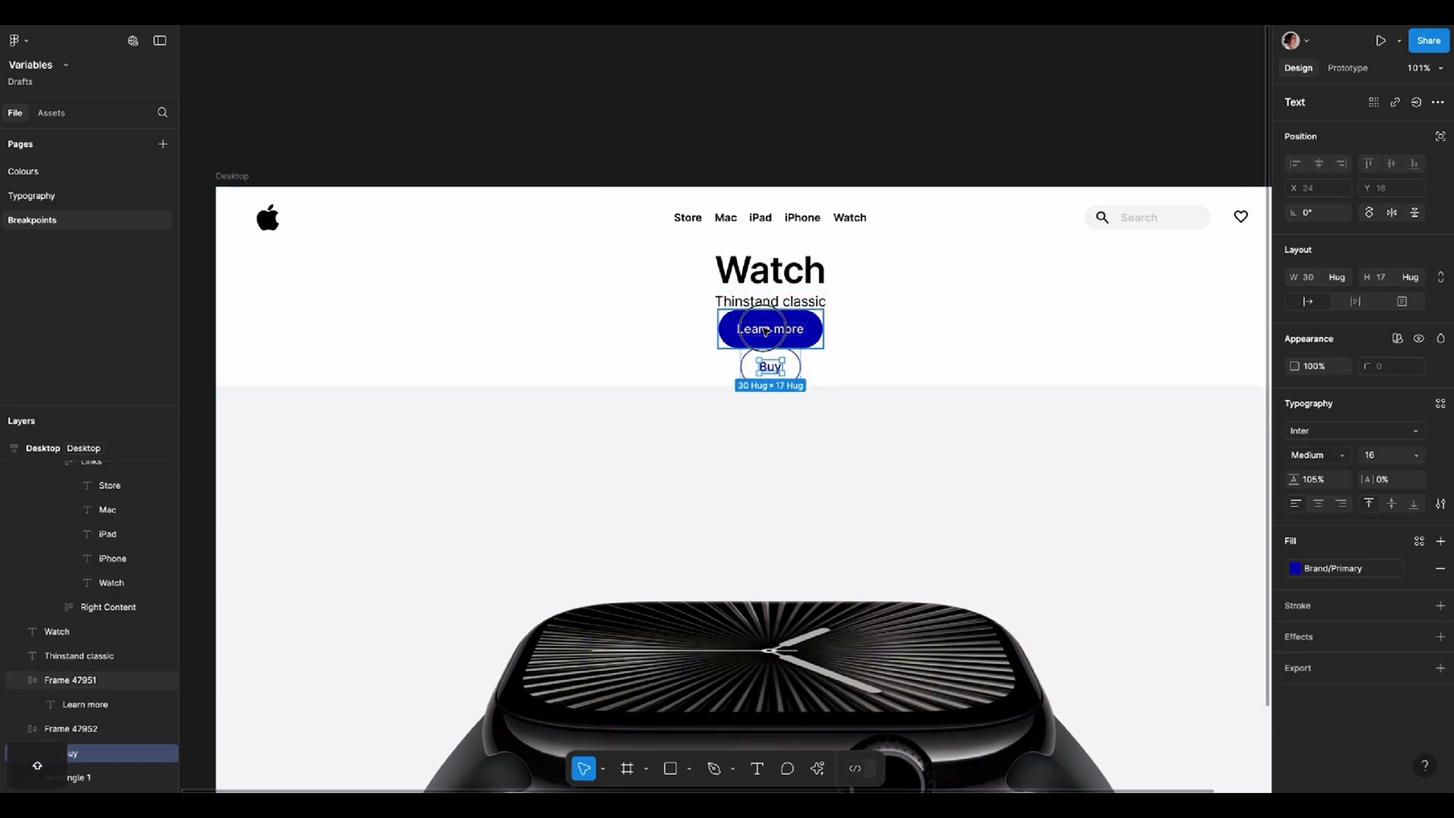
left_click(768, 331, "shift")
left_click(1442, 404)
scroll(1376, 577, "down", 3)
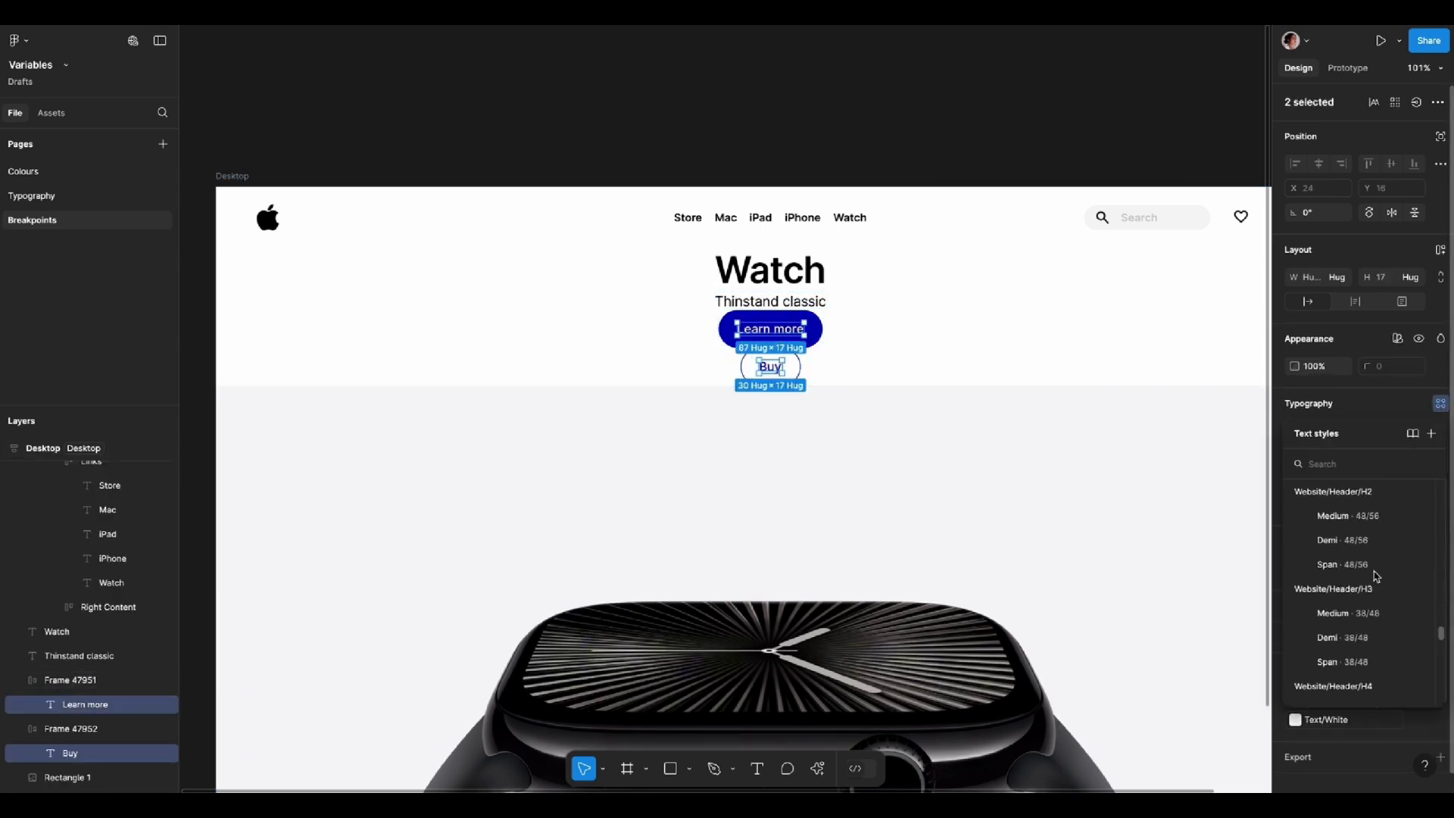
scroll(1375, 577, "up", 2)
scroll(1377, 569, "up", 2)
scroll(1380, 557, "up", 2)
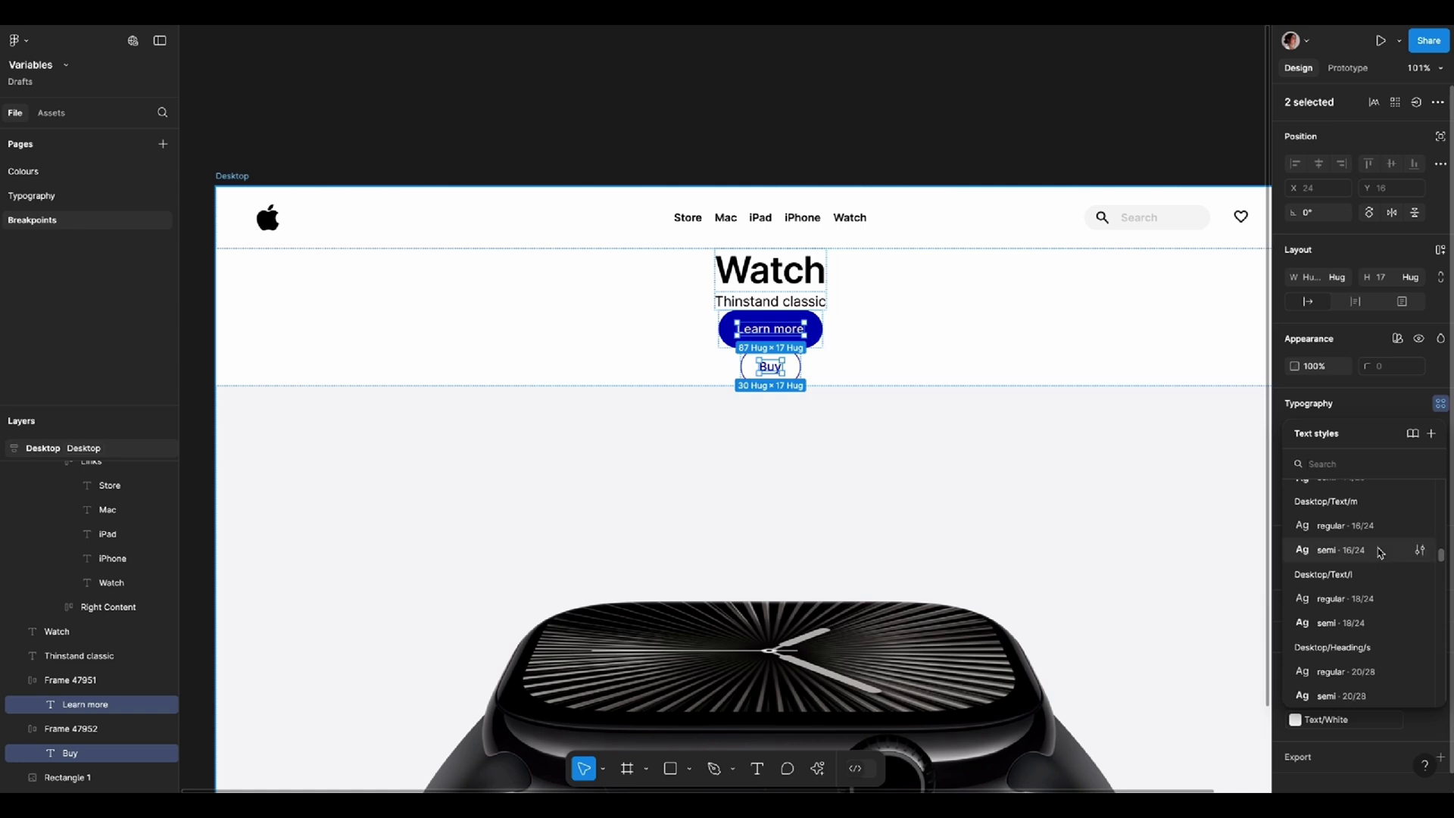
left_click(1346, 550)
scroll(762, 290, "up", 2)
left_click(833, 285)
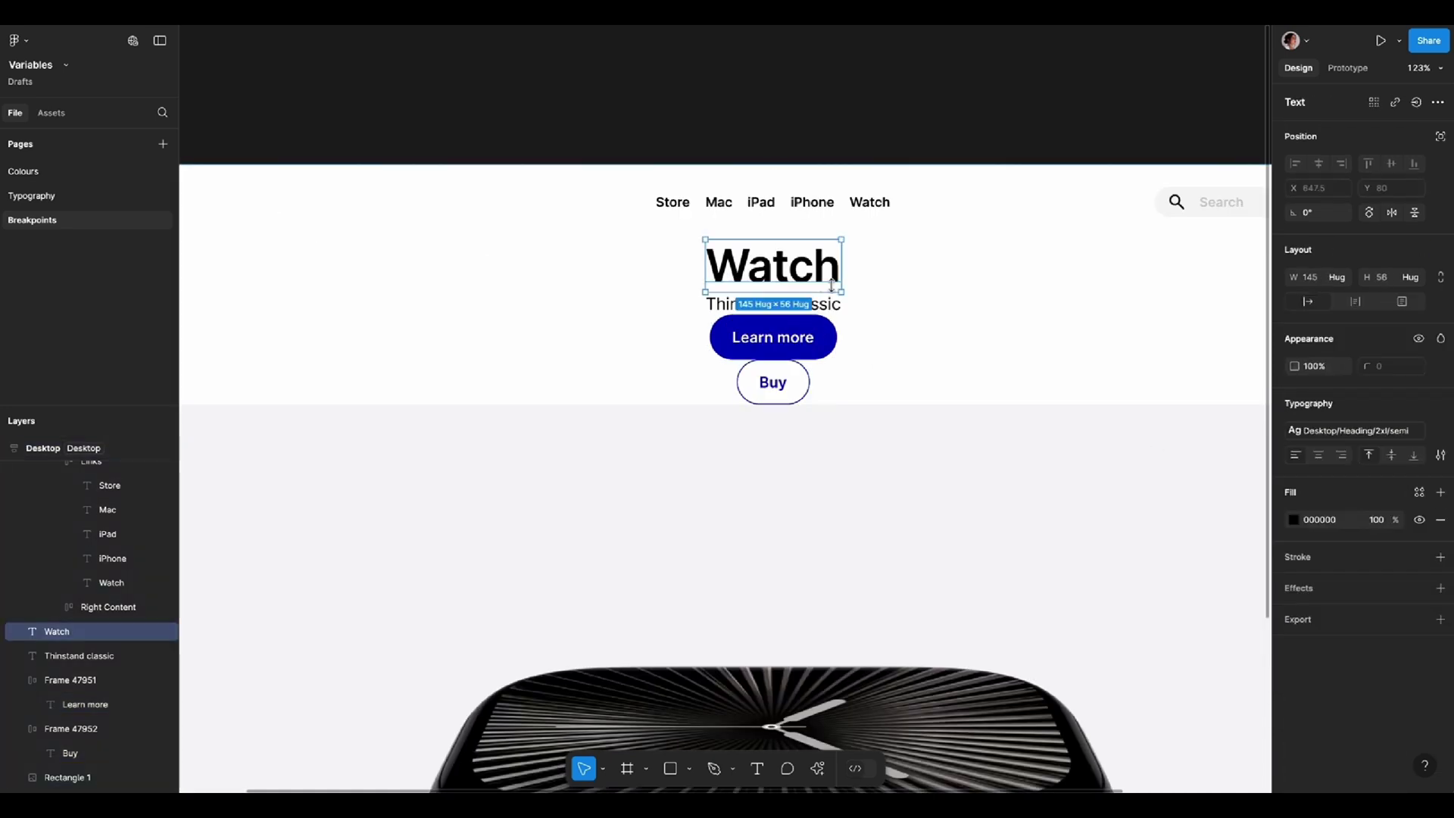
Apply the library Text/Title colour style to the heading fill, then move to the buttons.
left_click(1418, 492)
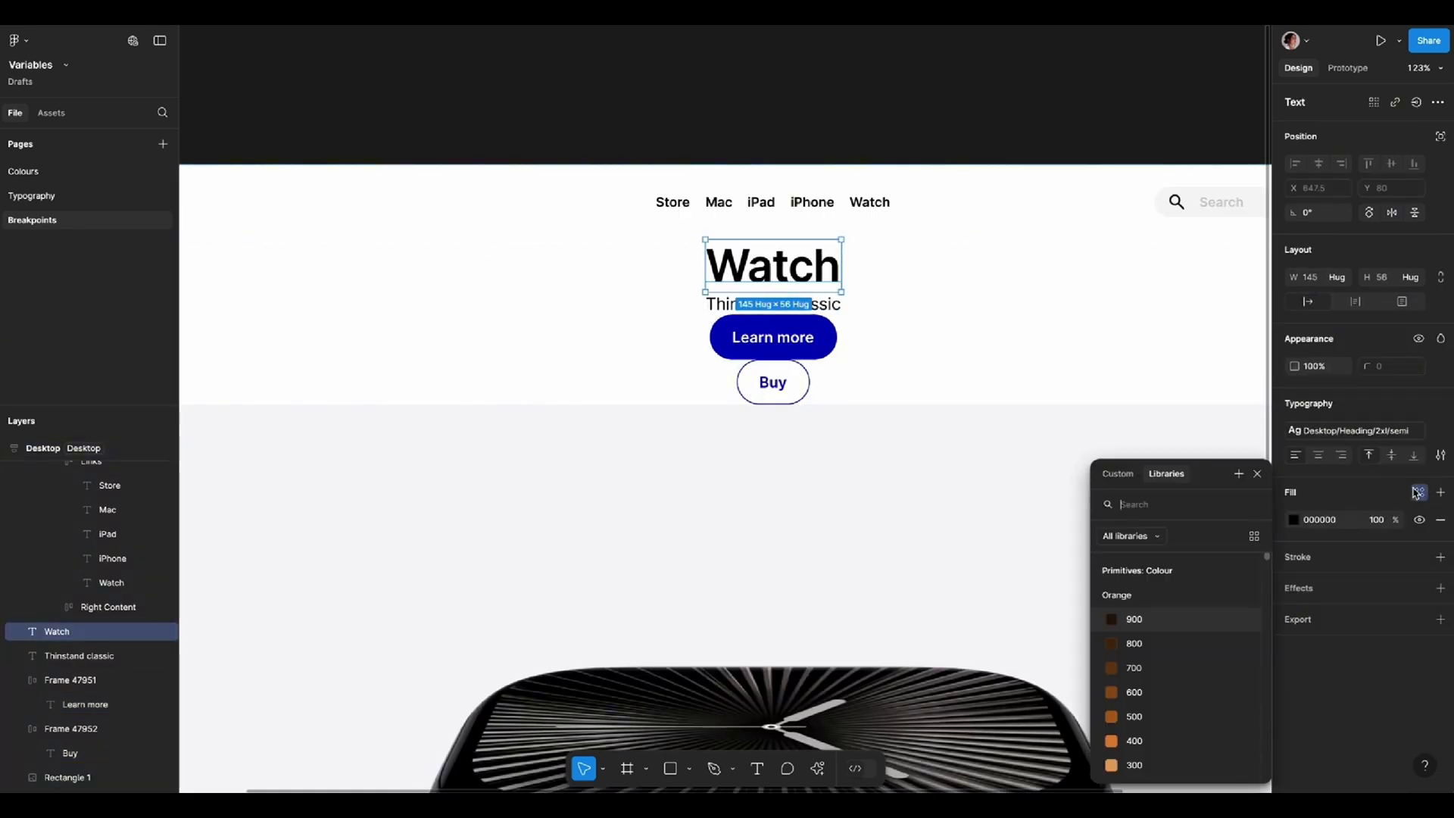
type("tex")
left_click(1149, 595)
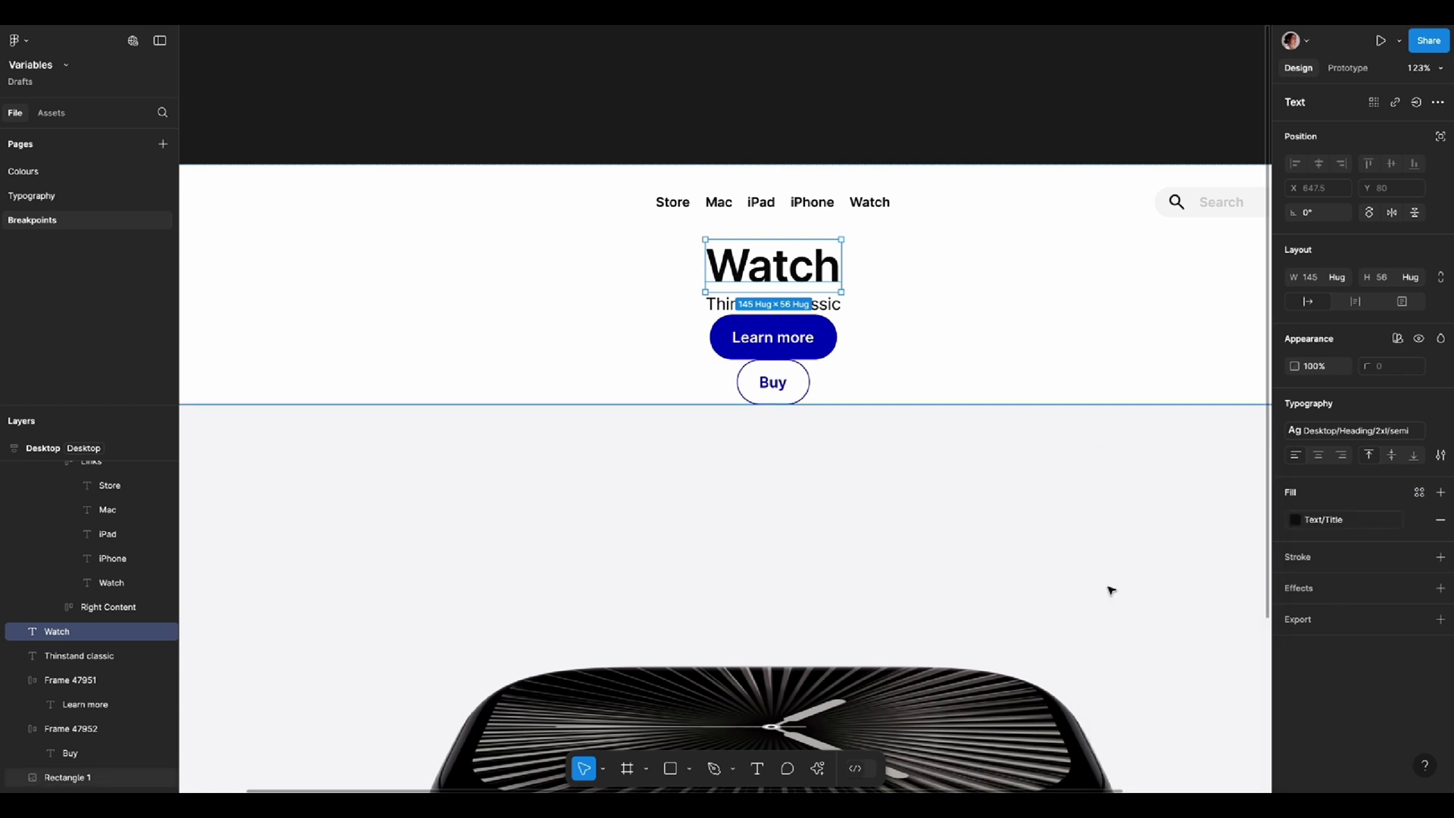
key("Tab")
key("Escape")
key("Tab")
scroll(852, 402, "up", 3)
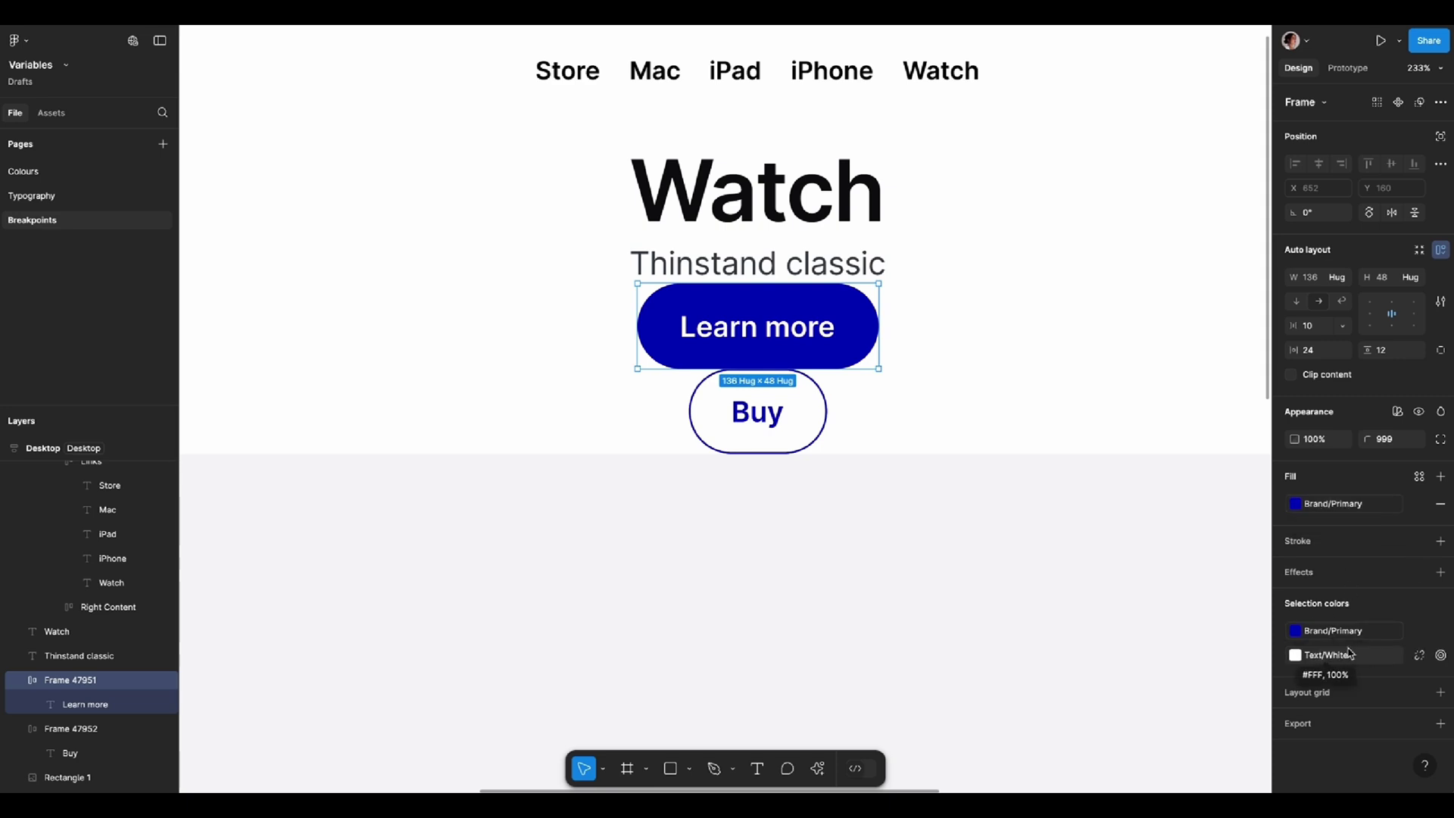
left_click(753, 416)
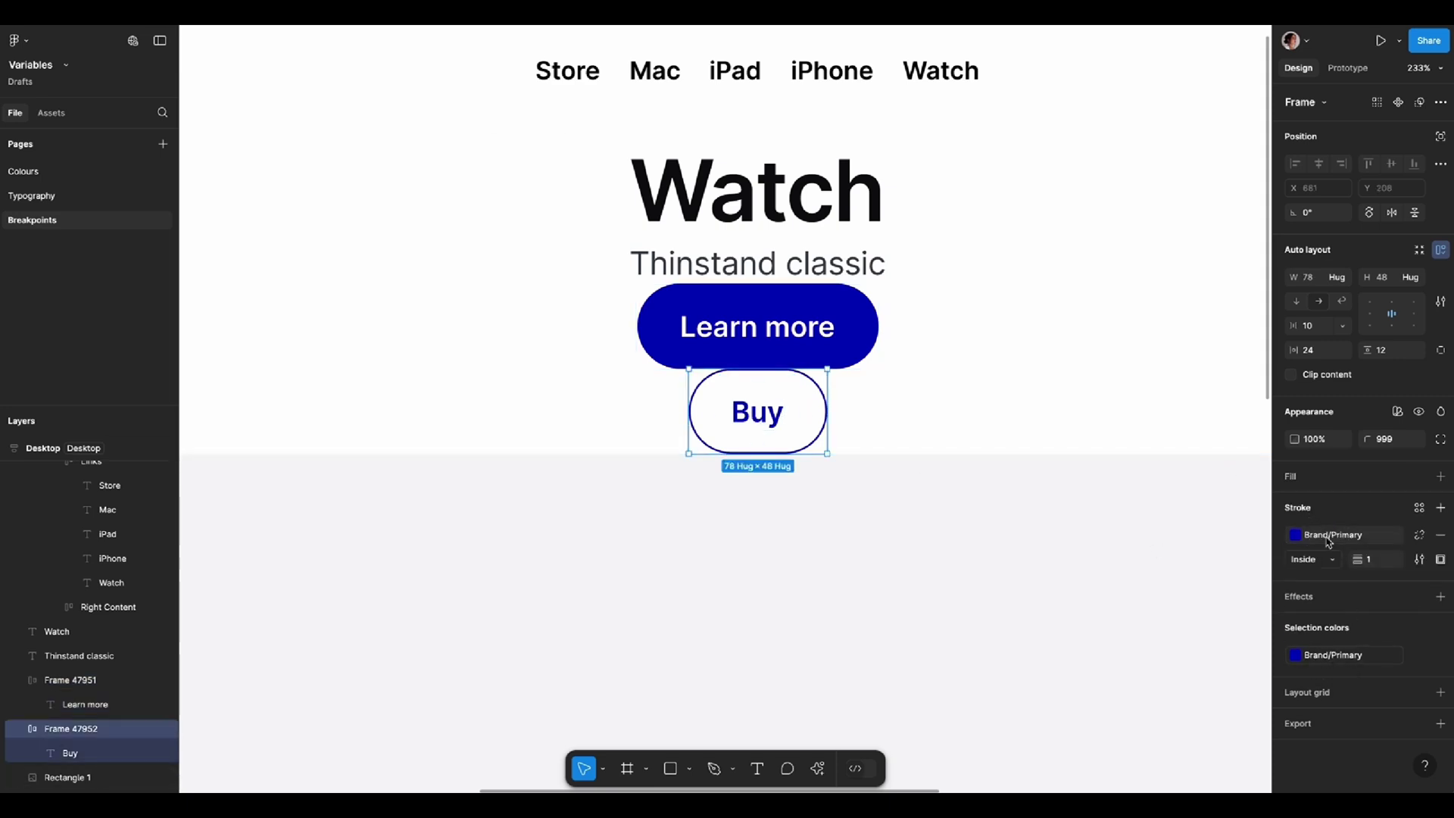
Wrap Learn more and Buy in a horizontal auto-layout frame with a 16 gap.
left_click(839, 503)
scroll(829, 498, "down", 2, "ctrl")
left_click(780, 375)
left_click(776, 437, "shift")
key("shift+a")
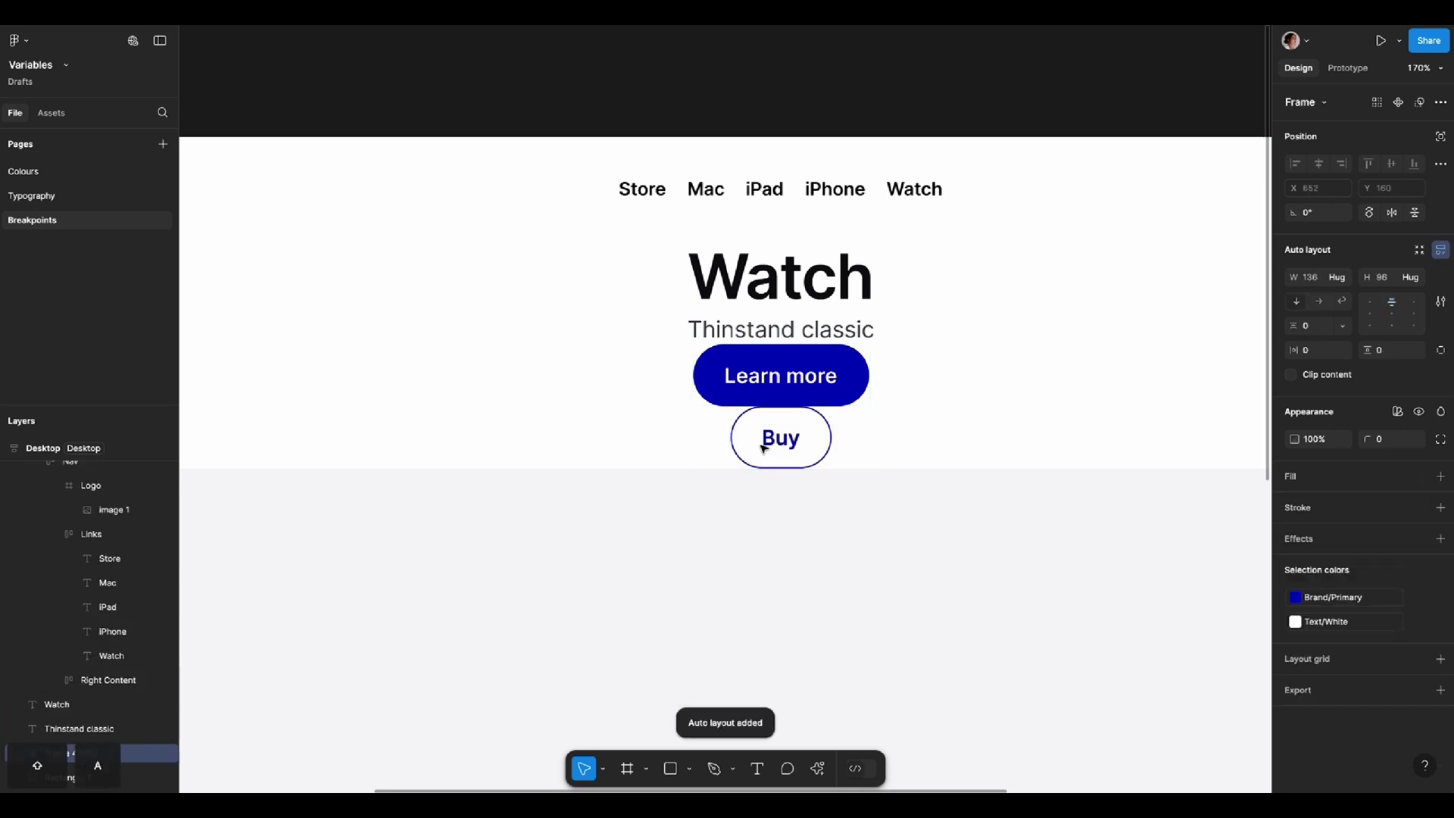
left_click(1319, 302)
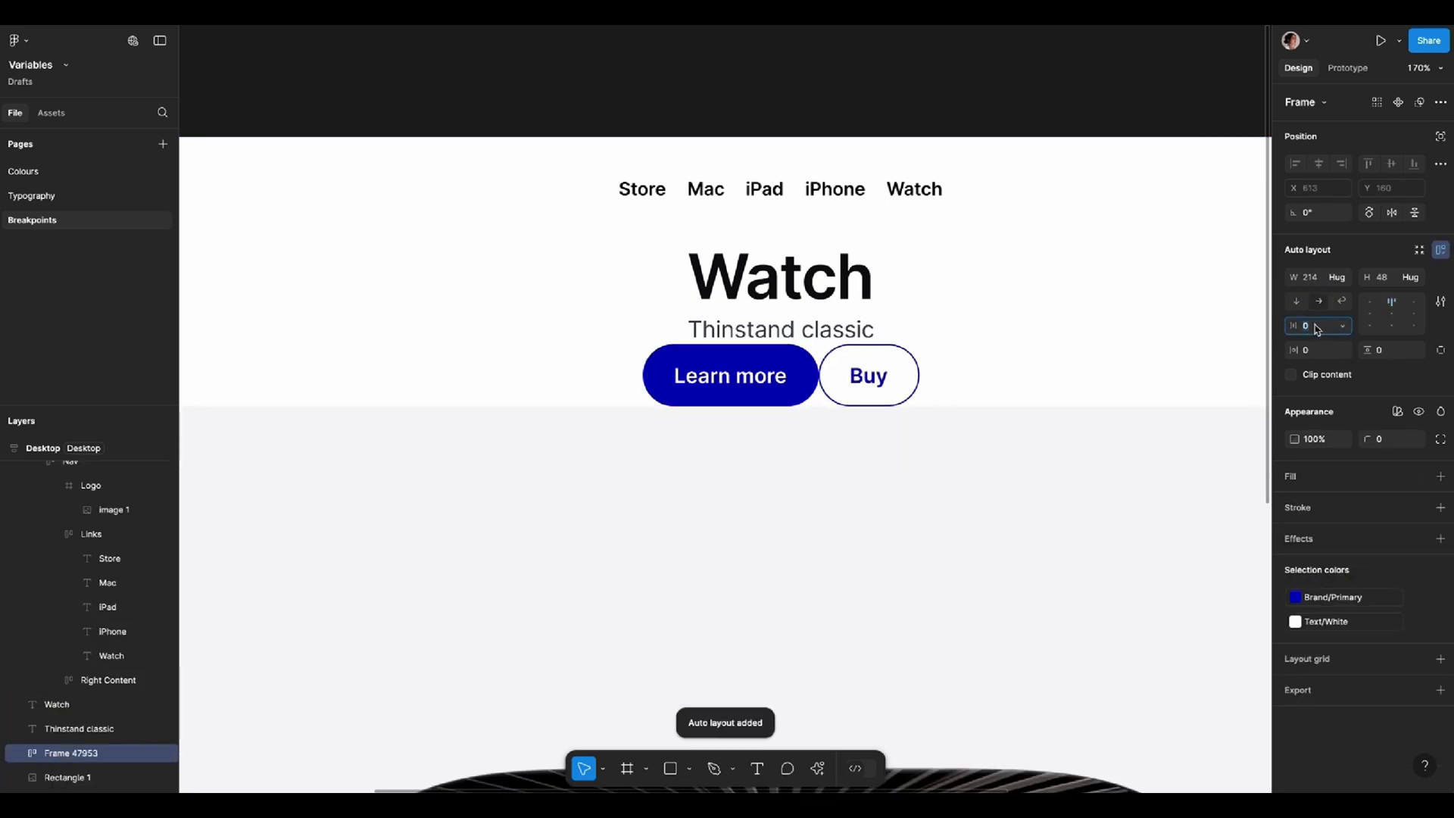
type("12")
key("Return")
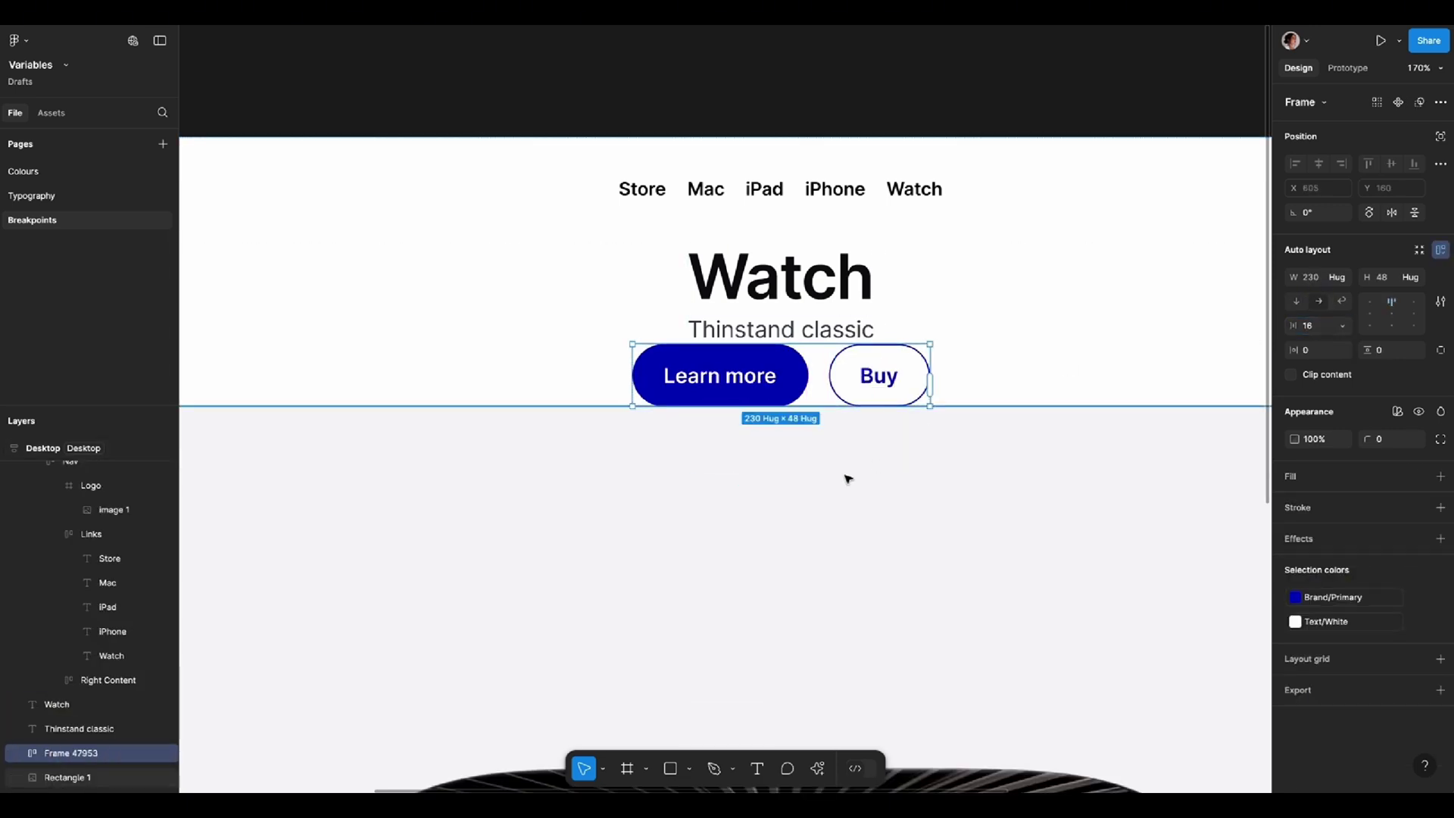
Wrap the heading, subtitle and button row in a vertical auto layout with a 24 gap.
left_click(796, 340)
left_click(806, 396, "shift")
key("shift+a")
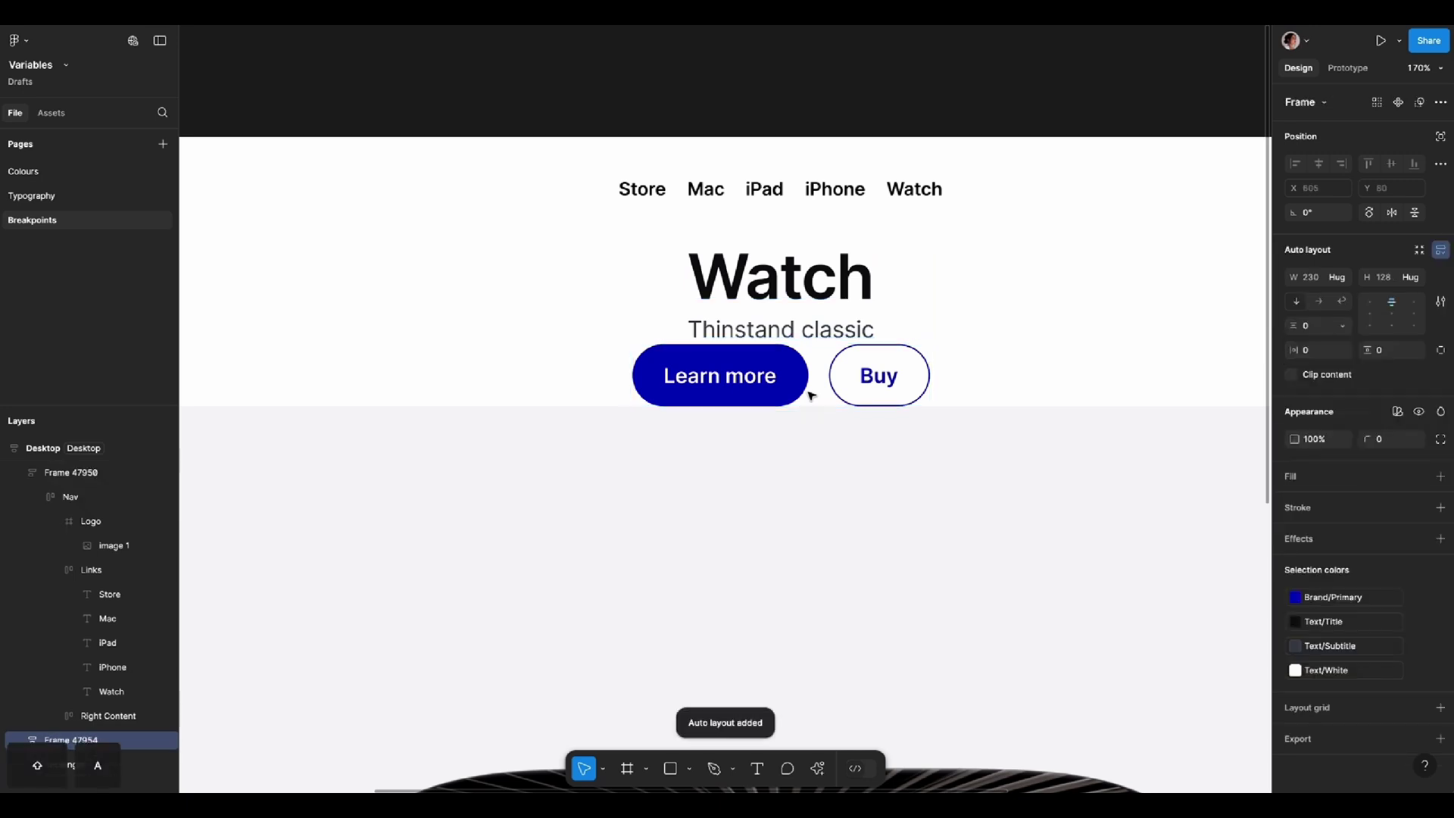
mouse_move(1319, 326)
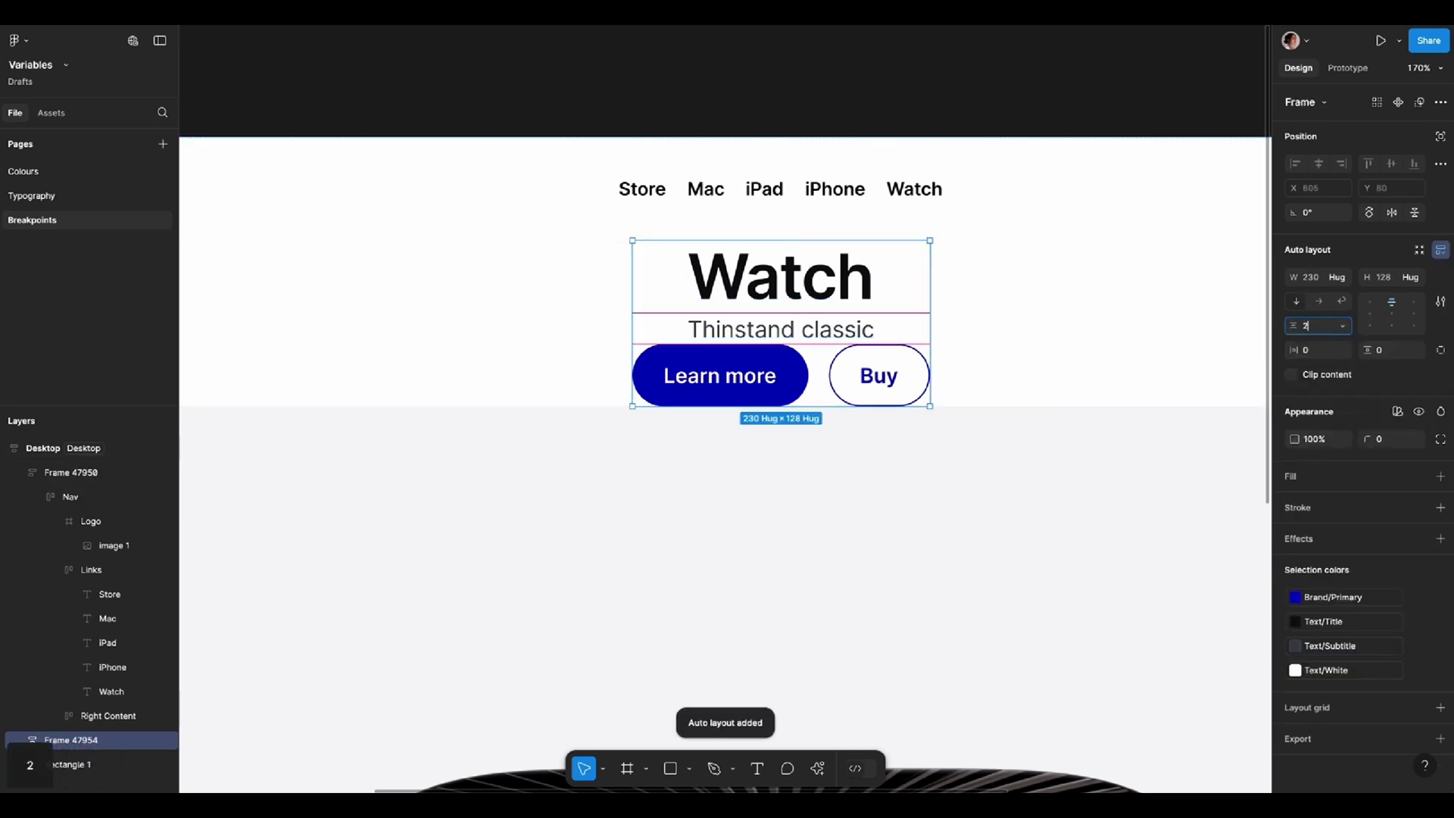
type("4")
key("Return")
Give the hero group 140 vertical padding and make it fill the page width.
left_click(884, 591)
left_click(819, 377)
scroll(818, 378, "down", 3)
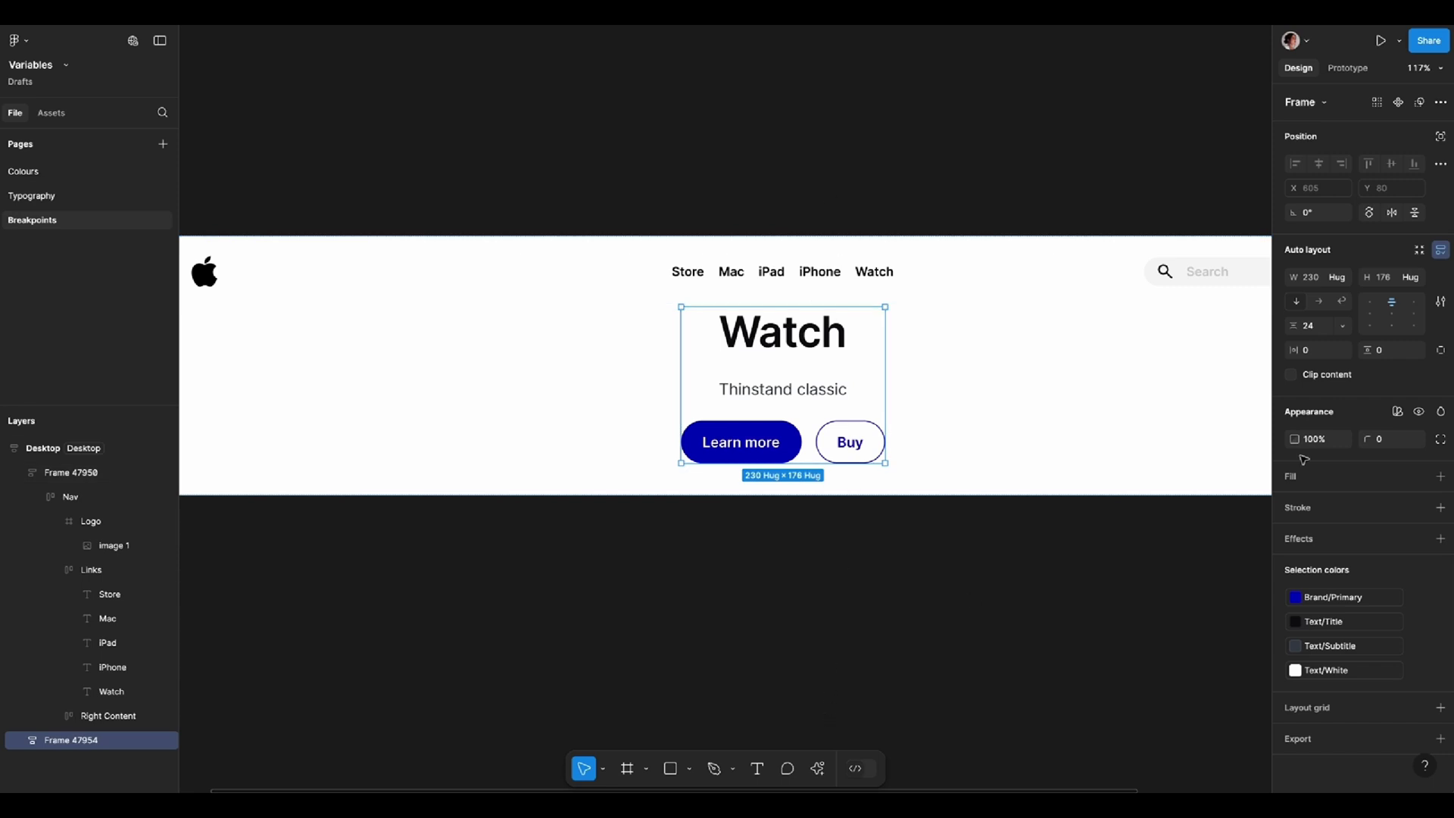
left_click(1387, 353)
type("140")
key("Return")
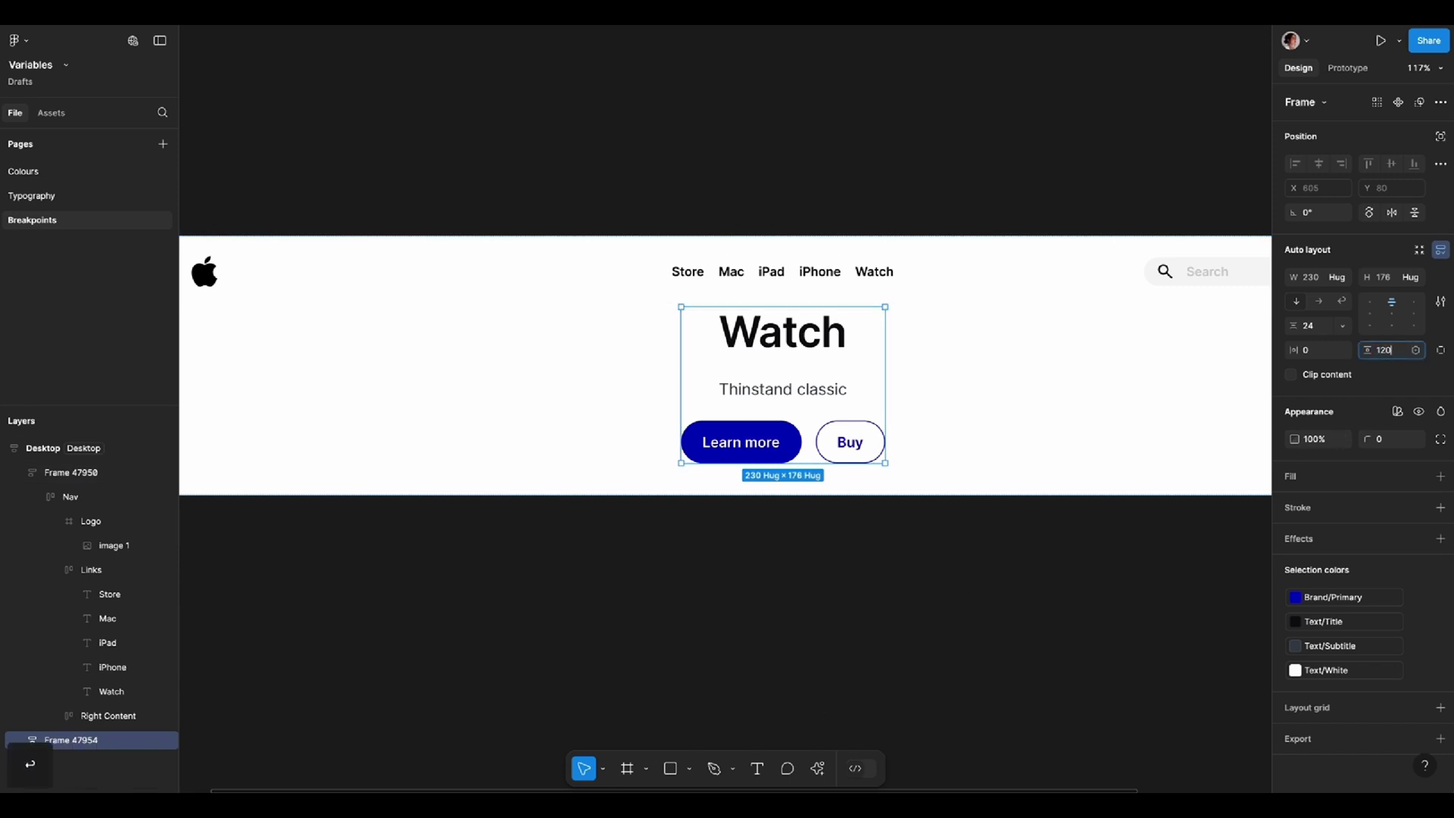
scroll(745, 238, "down", 2)
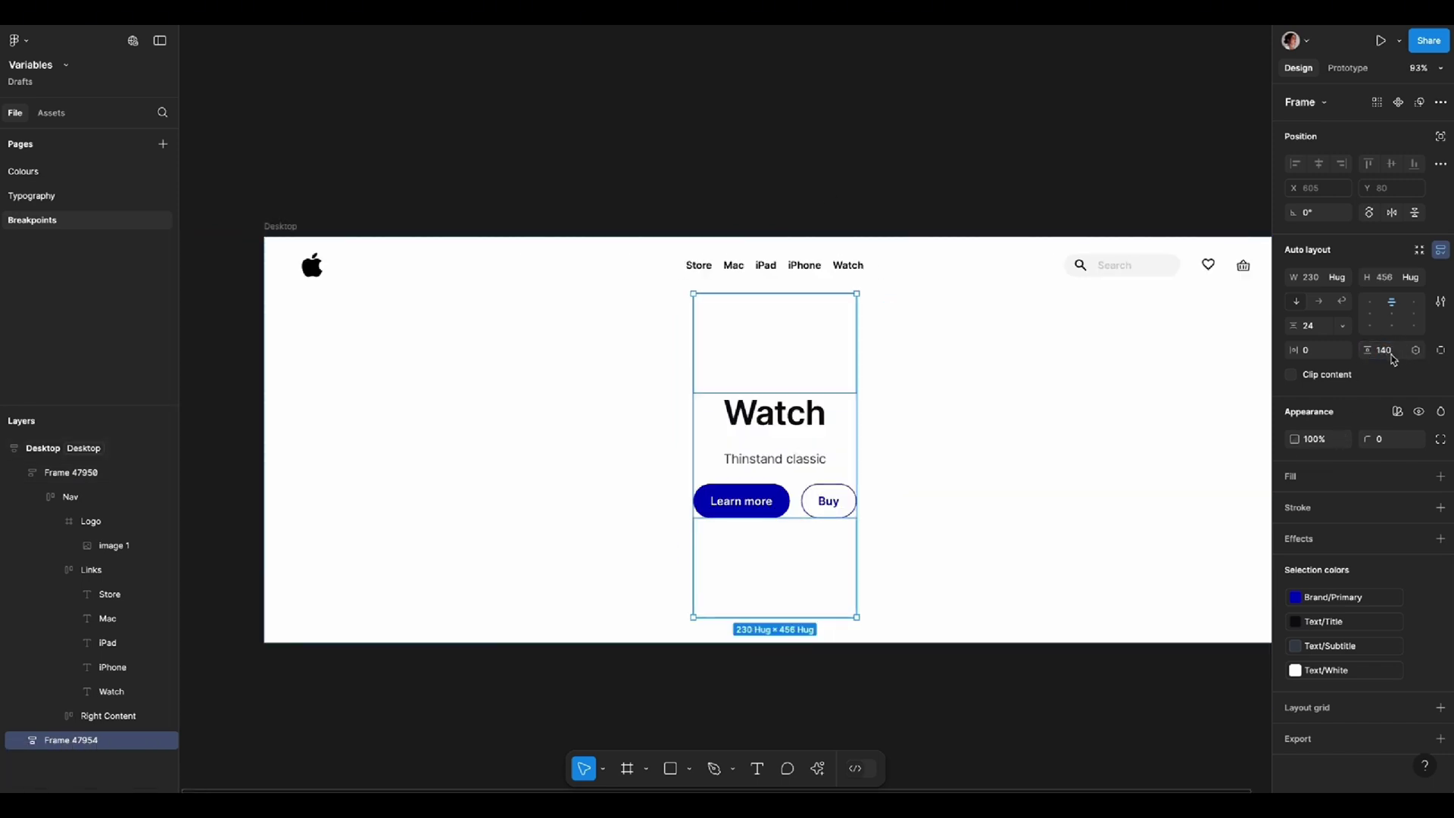
left_click(1337, 278)
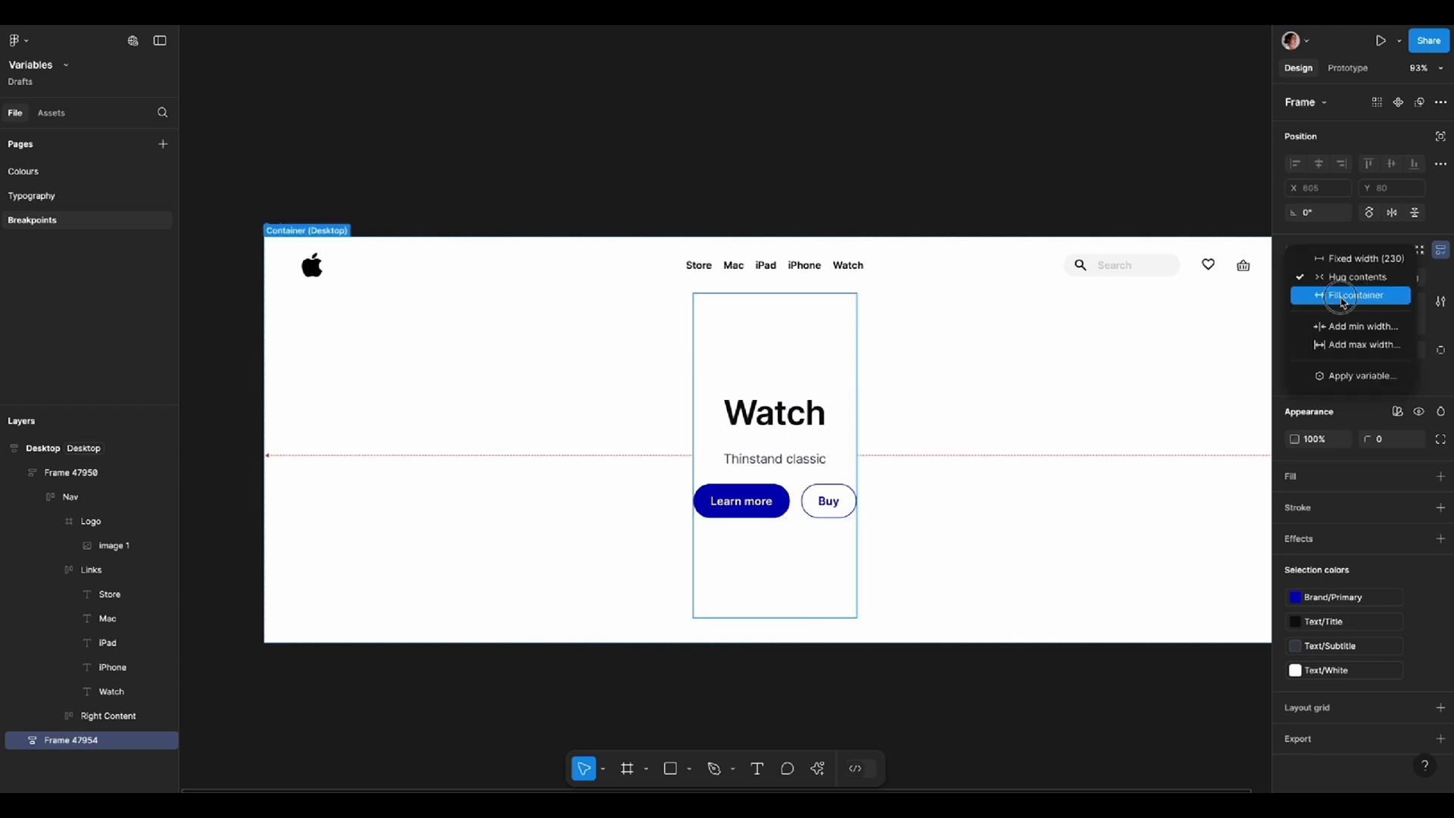
left_click(1341, 295)
scroll(1046, 454, "down", 1)
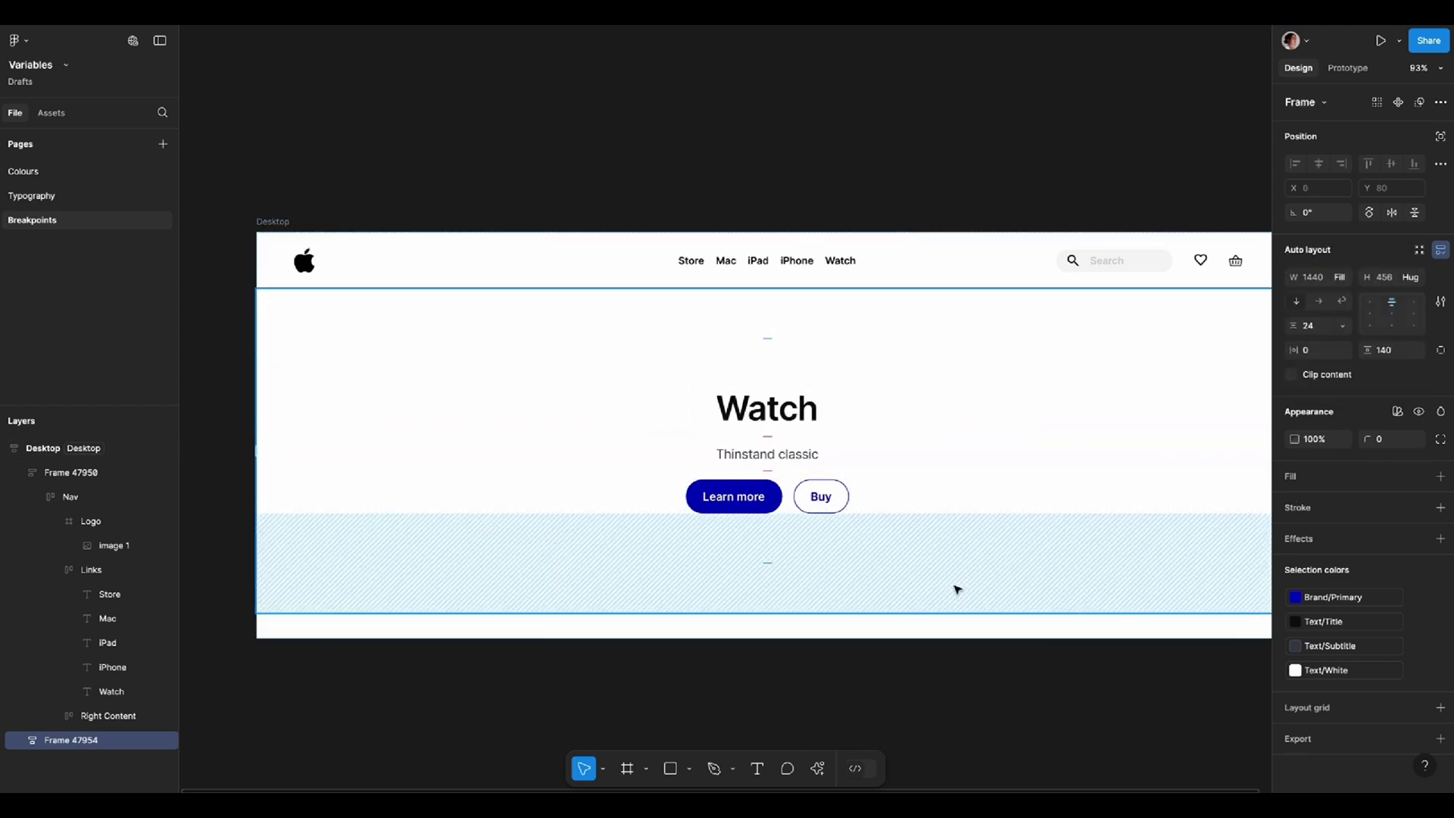
Paste the watch image into the hero, duplicate it twice and wrap the two copies in auto layout.
key("ctrl+v")
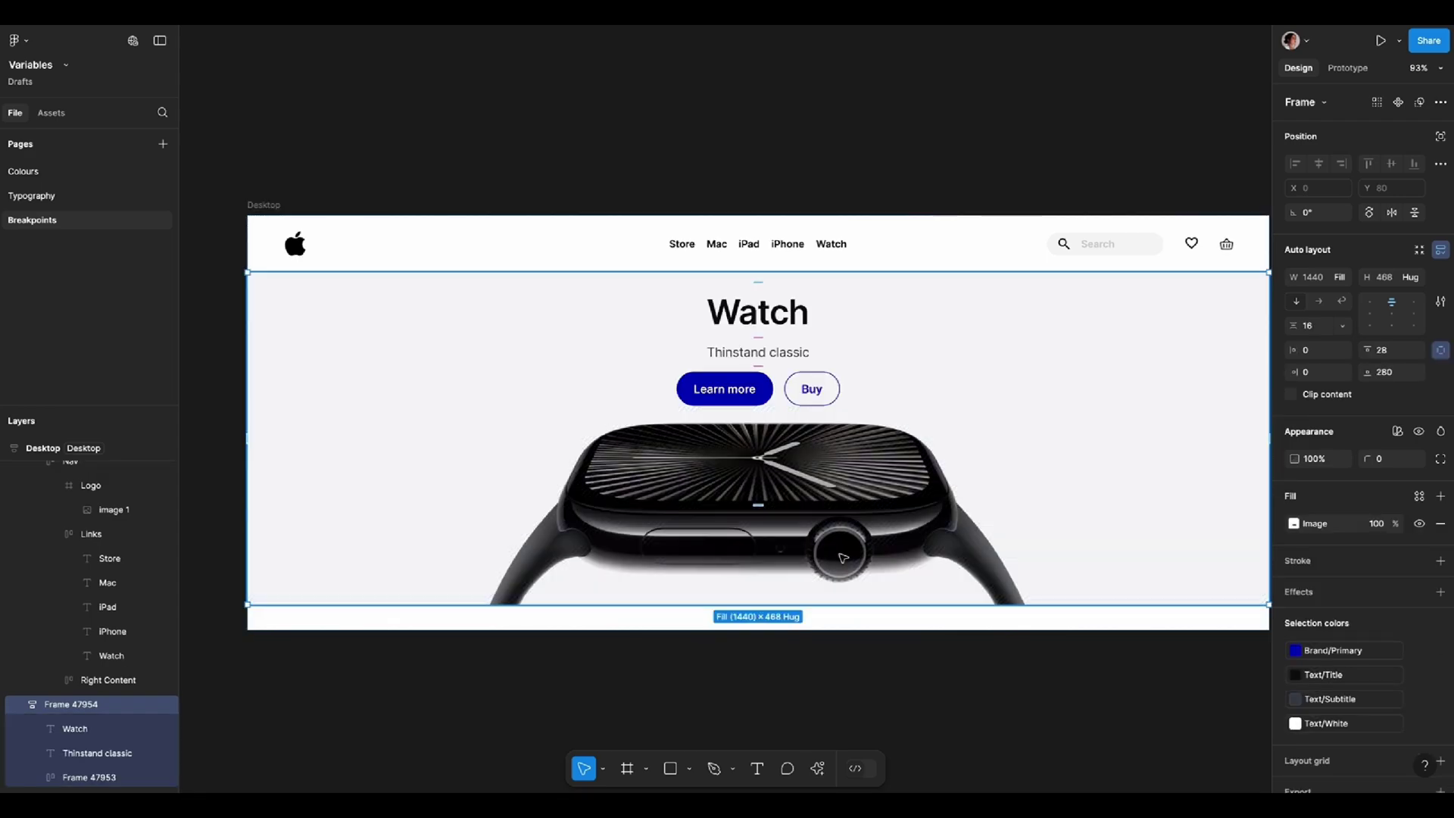
left_click(837, 708)
scroll(838, 712, "right", 2)
scroll(837, 711, "down", 3)
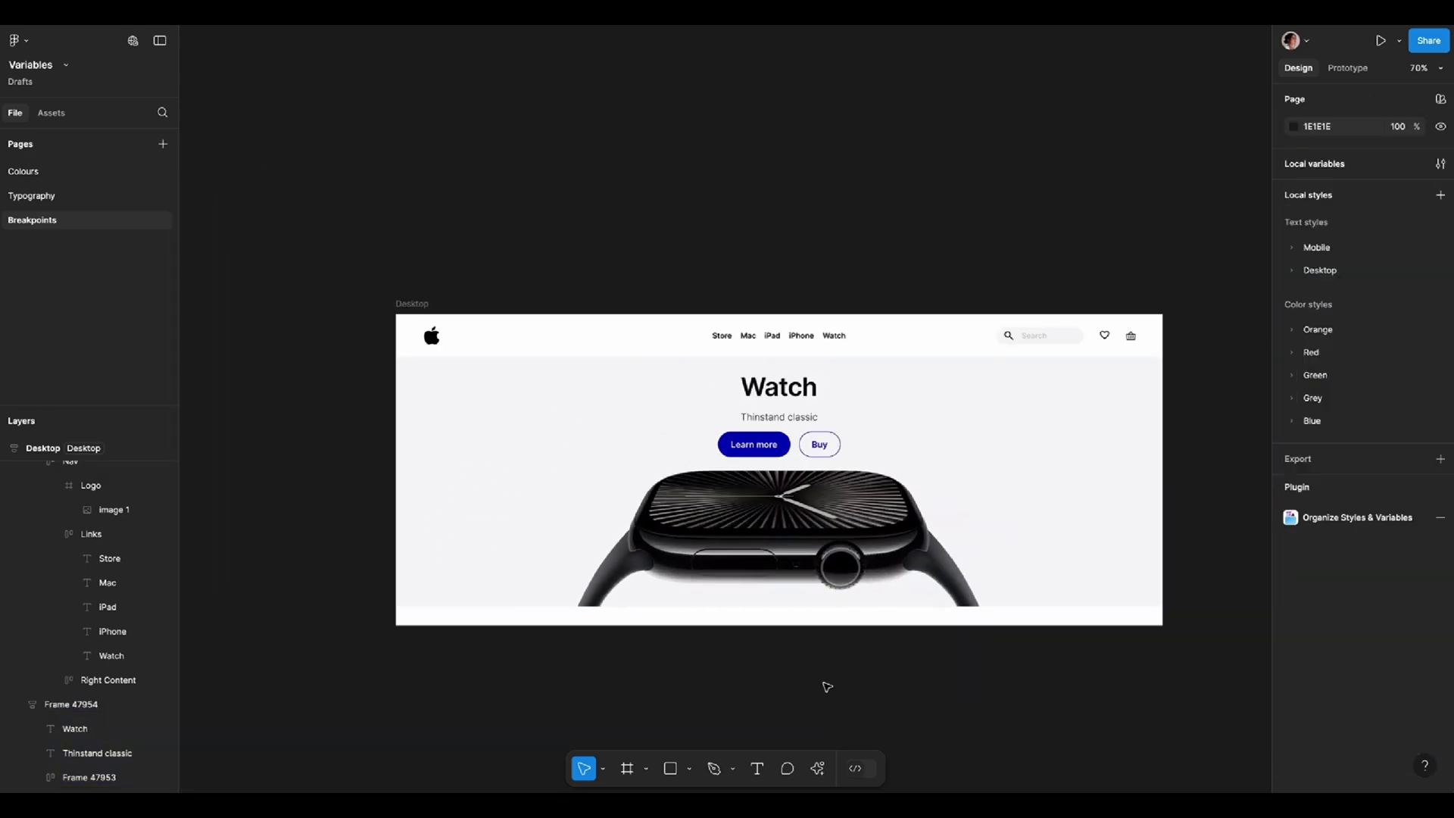
left_click(828, 341)
key("ctrl+d")
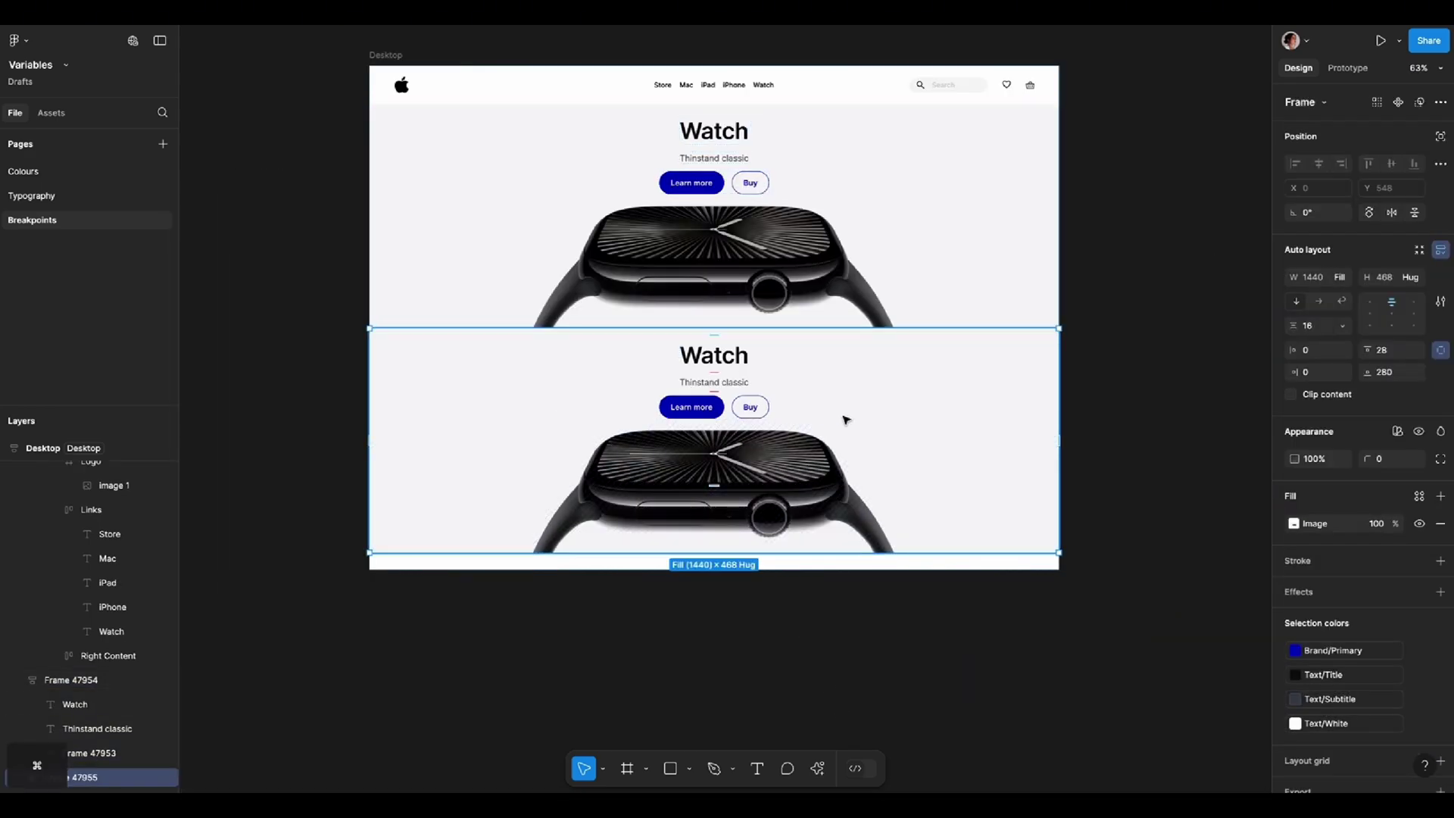
key("ctrl+d")
left_click(856, 485, "shift")
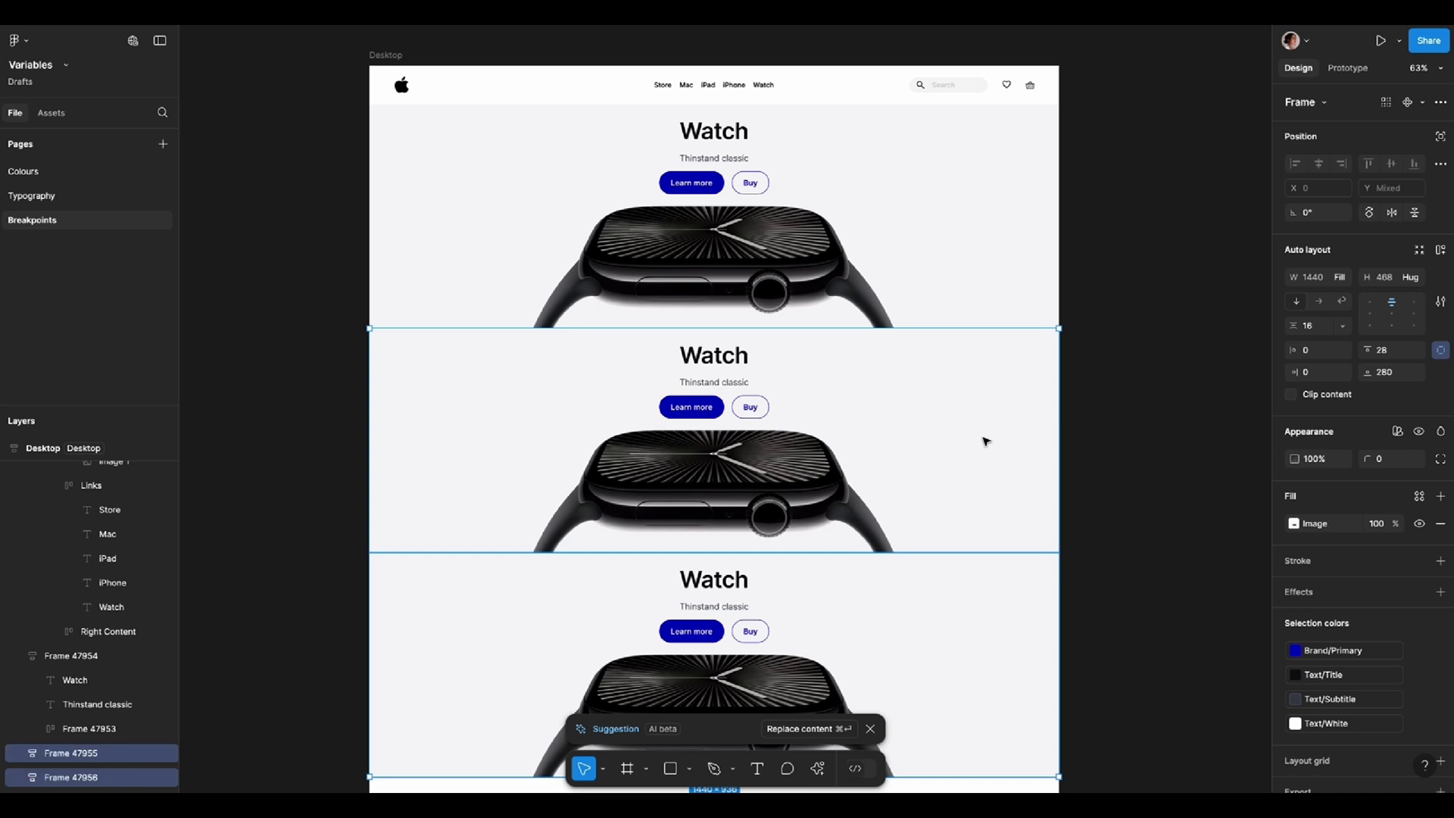
scroll(935, 490, "down", 2)
key("shift+a")
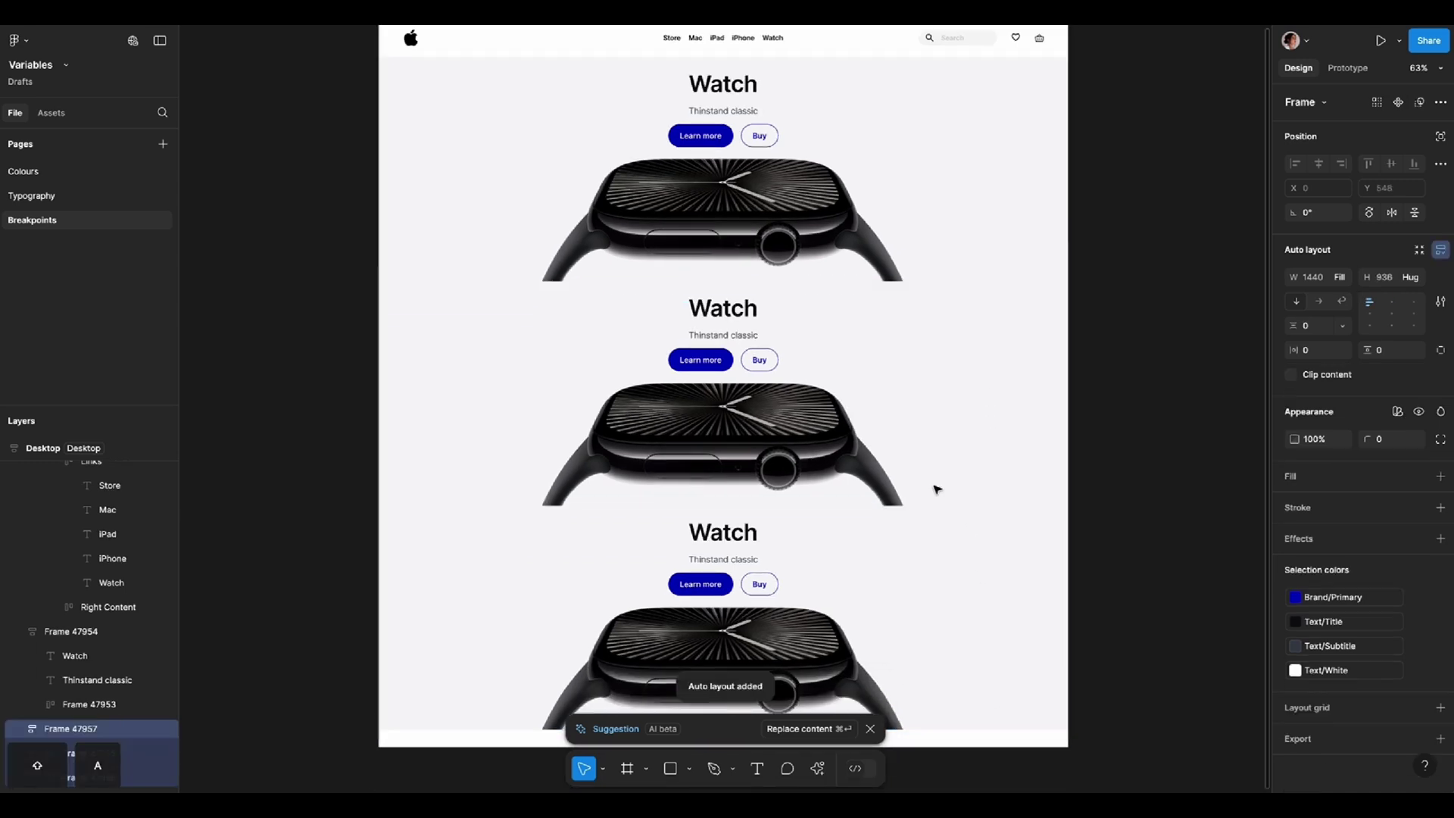
Lay the two copies side by side and swap each card's image for a dark one.
left_click(1320, 305)
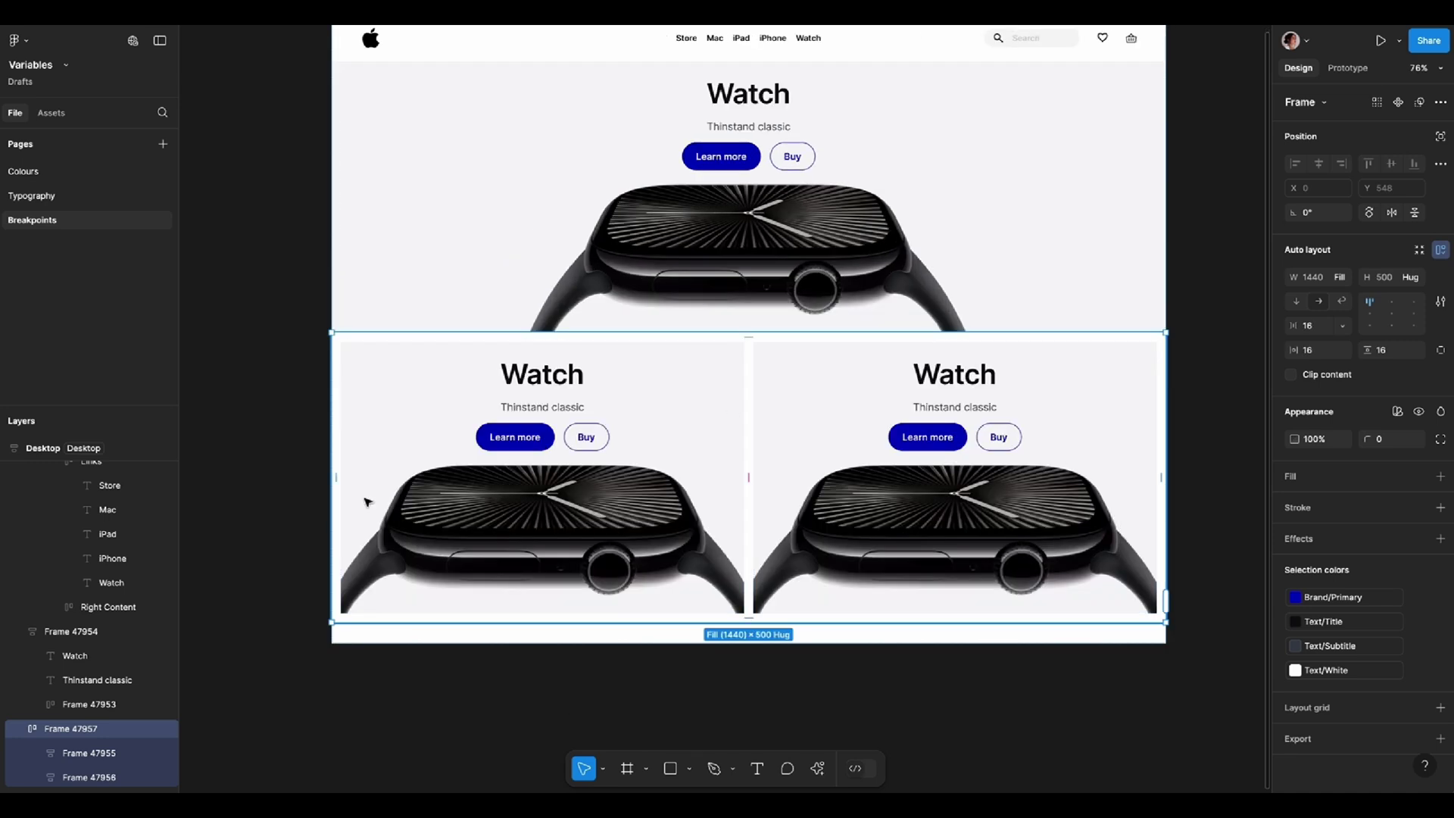
left_click(352, 451)
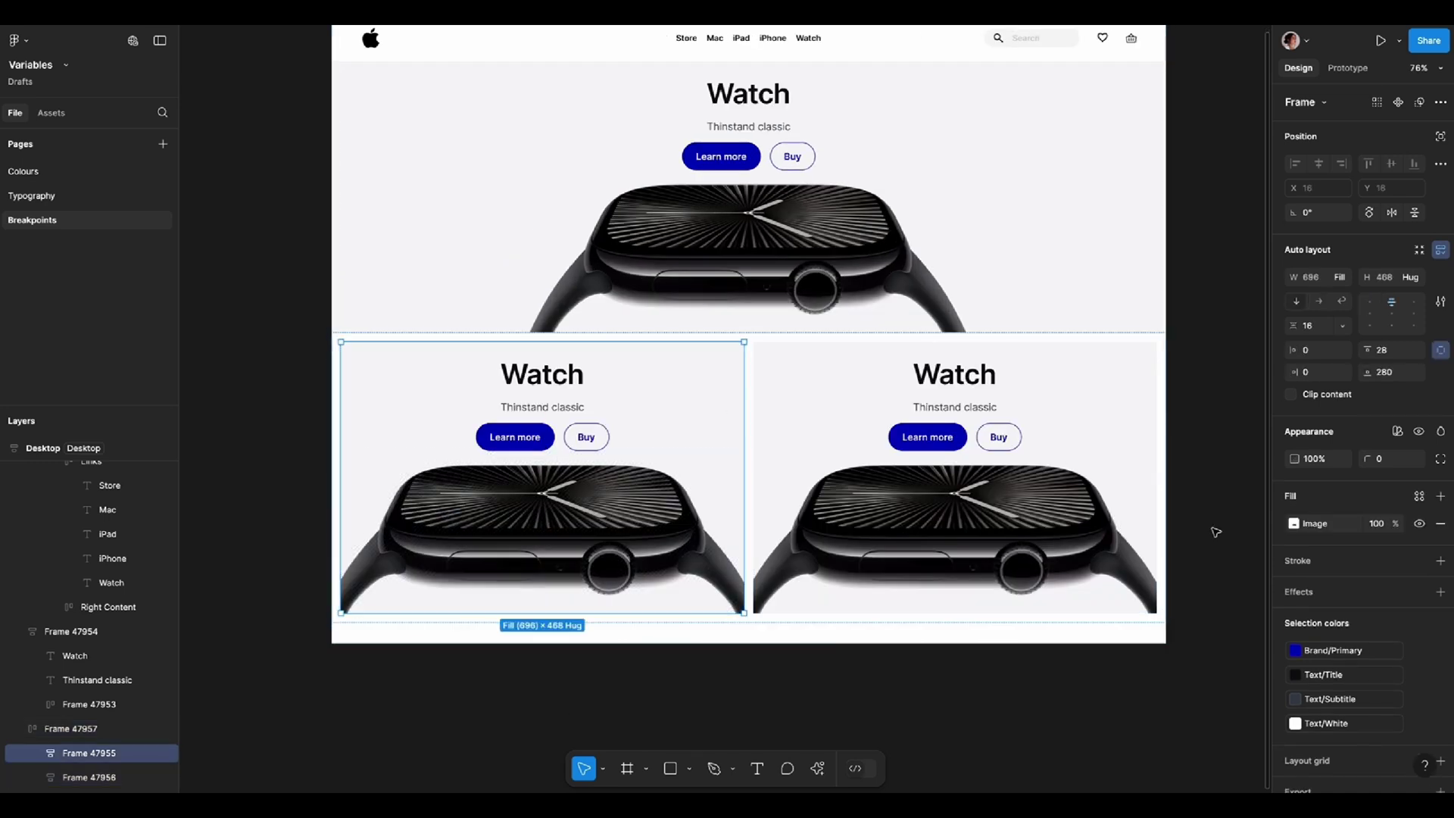
left_click(1295, 523)
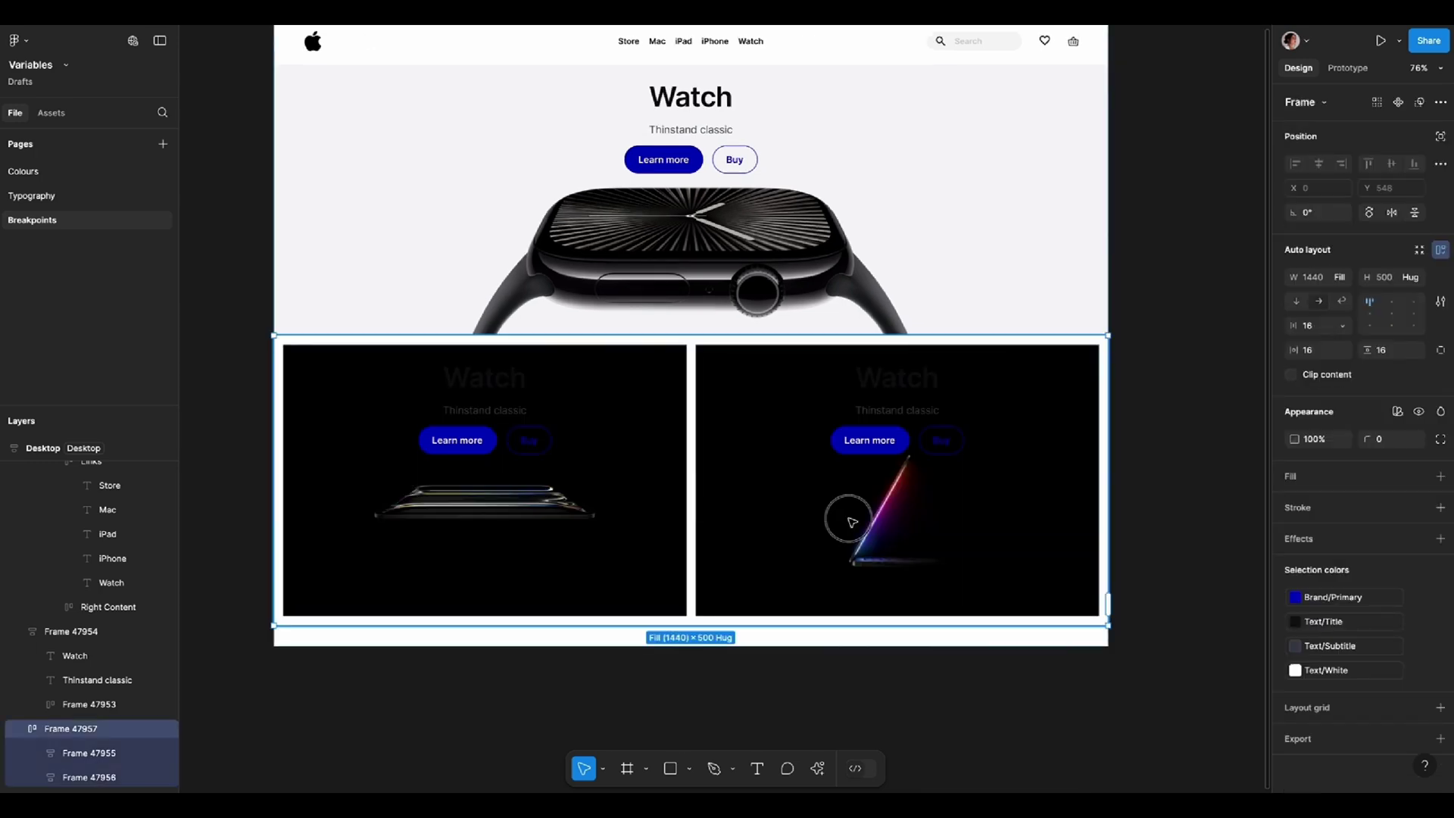
left_click(853, 523)
left_click(839, 631)
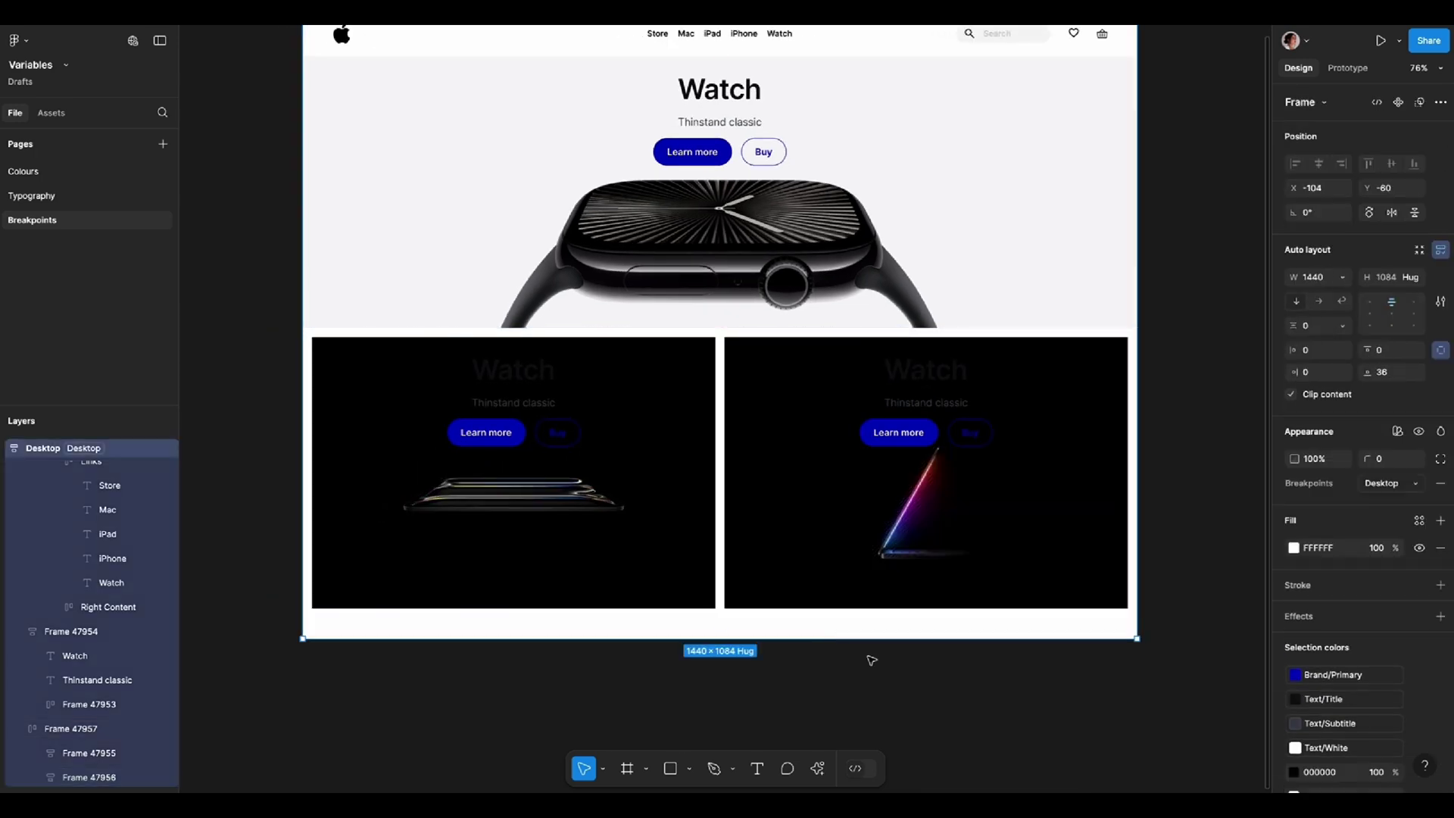
scroll(870, 659, "up", 2)
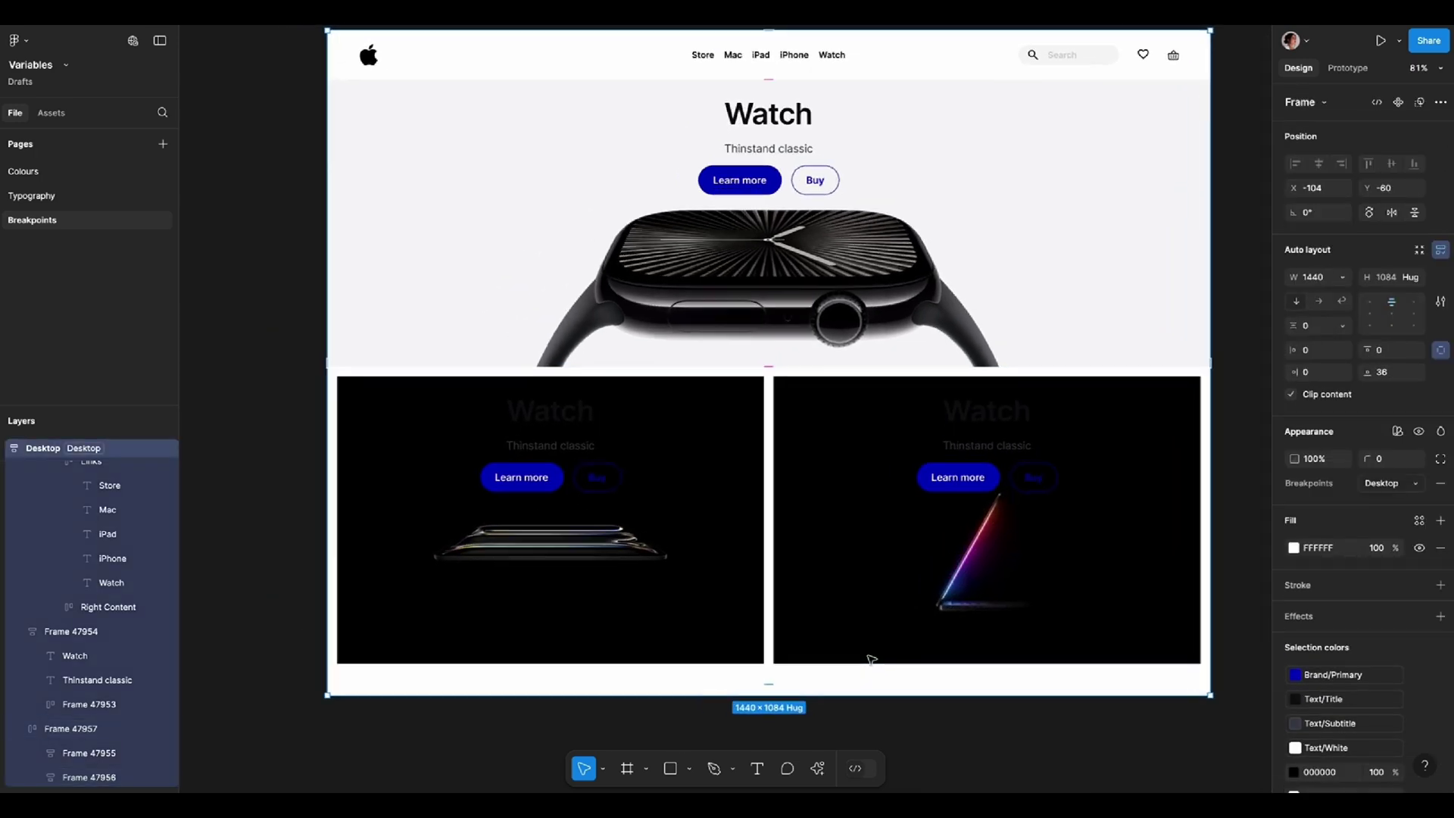
Switch both lower cards to the Dark variable mode so their text turns white.
left_click(986, 423)
left_click(727, 431, "shift")
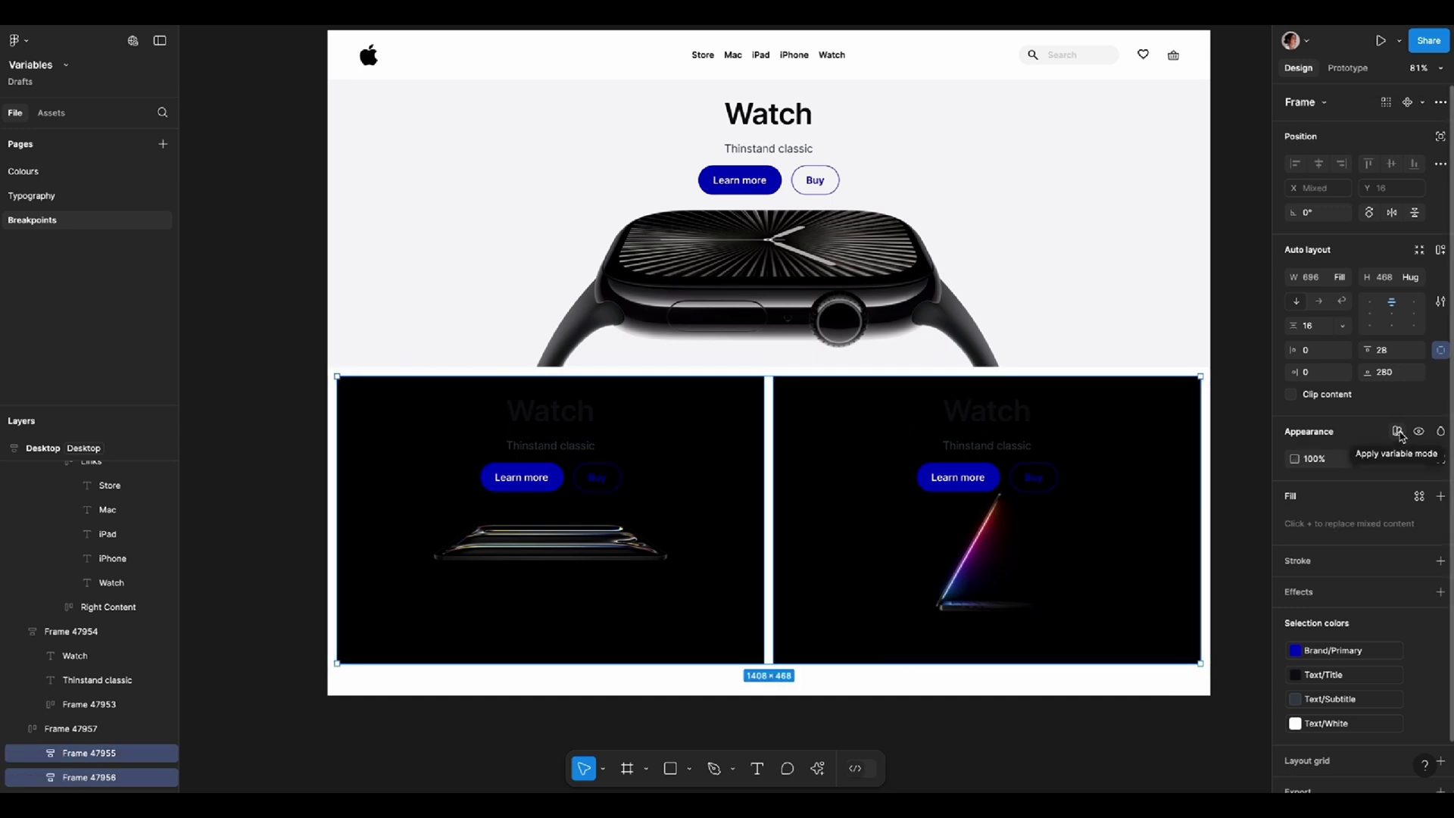
left_click(1399, 434)
left_click(1227, 527)
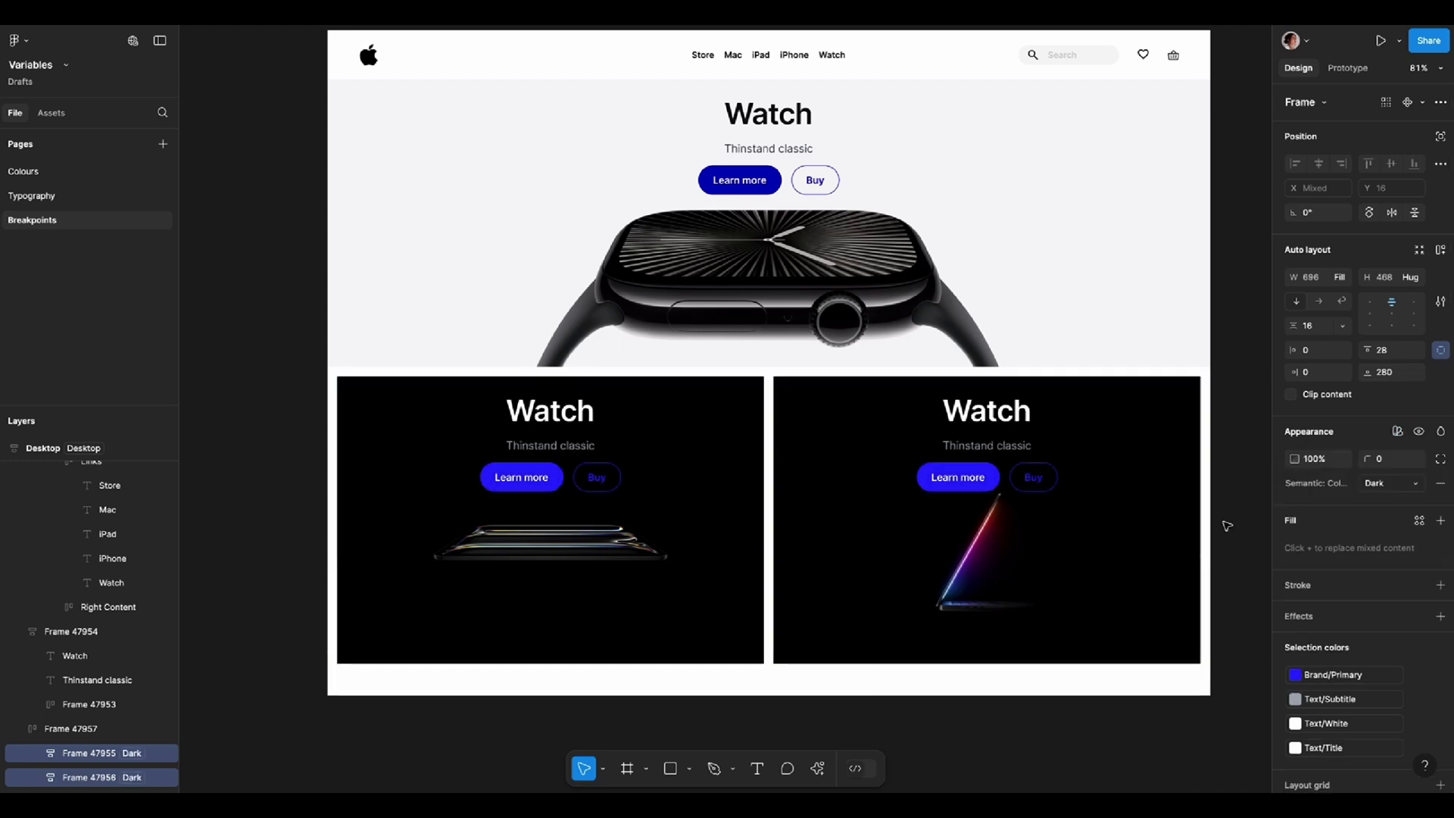
scroll(293, 140, "down", 2)
left_click(300, 141)
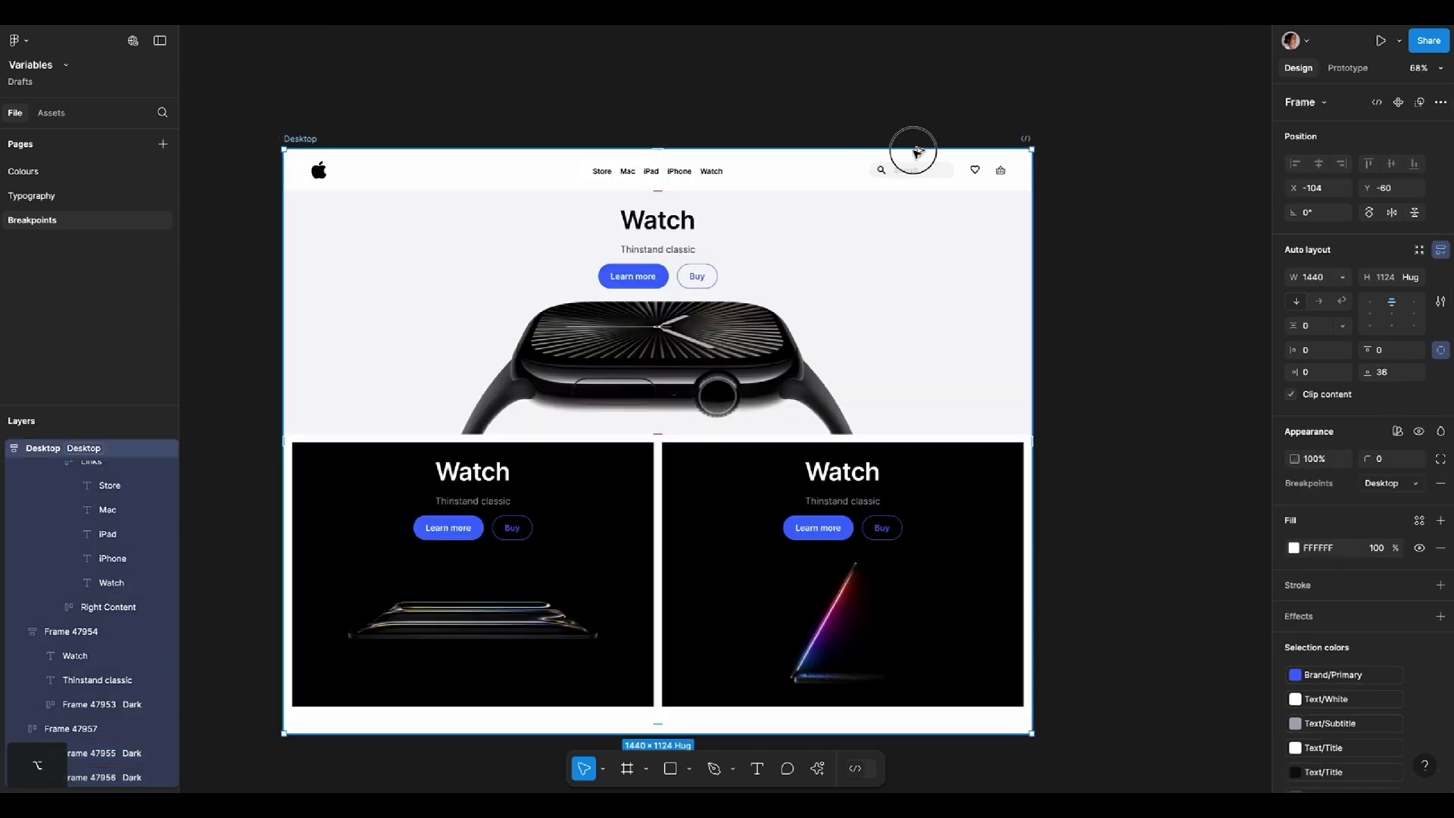
Duplicate the Desktop frame to the right and set the copy to the 768 tablet width.
left_click_drag(304, 143, 1064, 142)
scroll(1064, 142, "right", 2)
scroll(1064, 142, "right", 5)
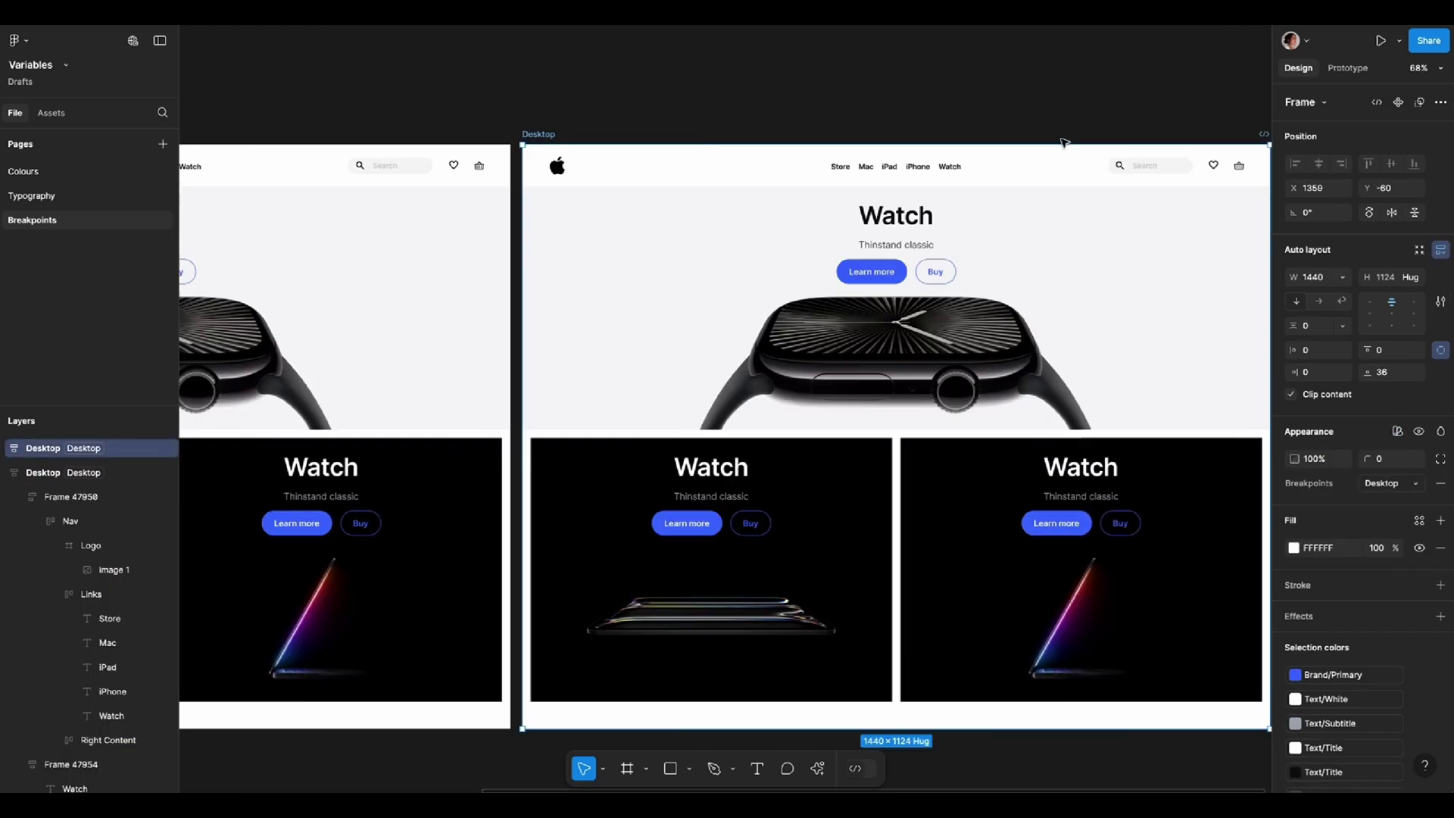
left_click(1316, 278)
type("768")
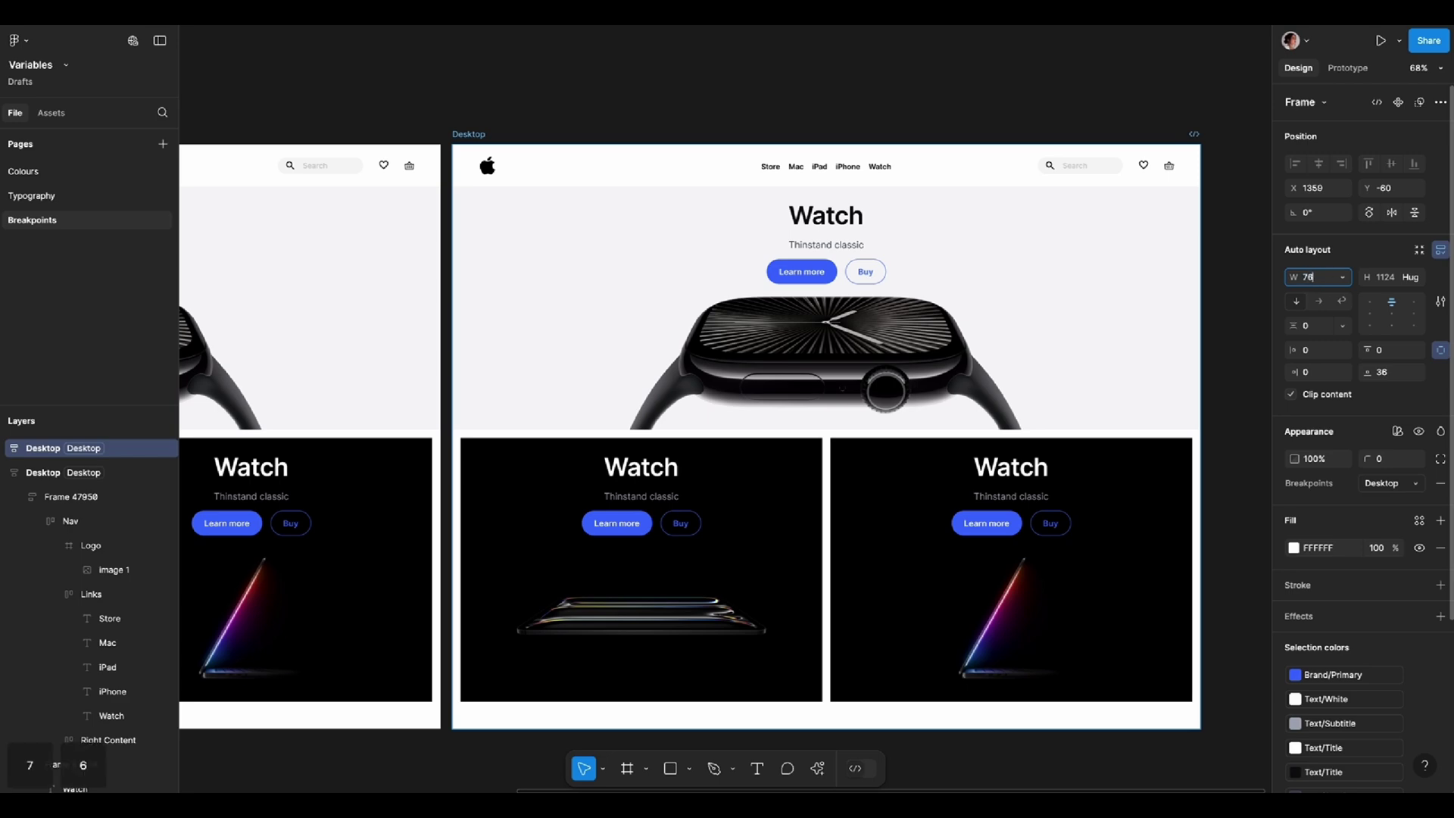
key("Return")
left_click(1033, 513)
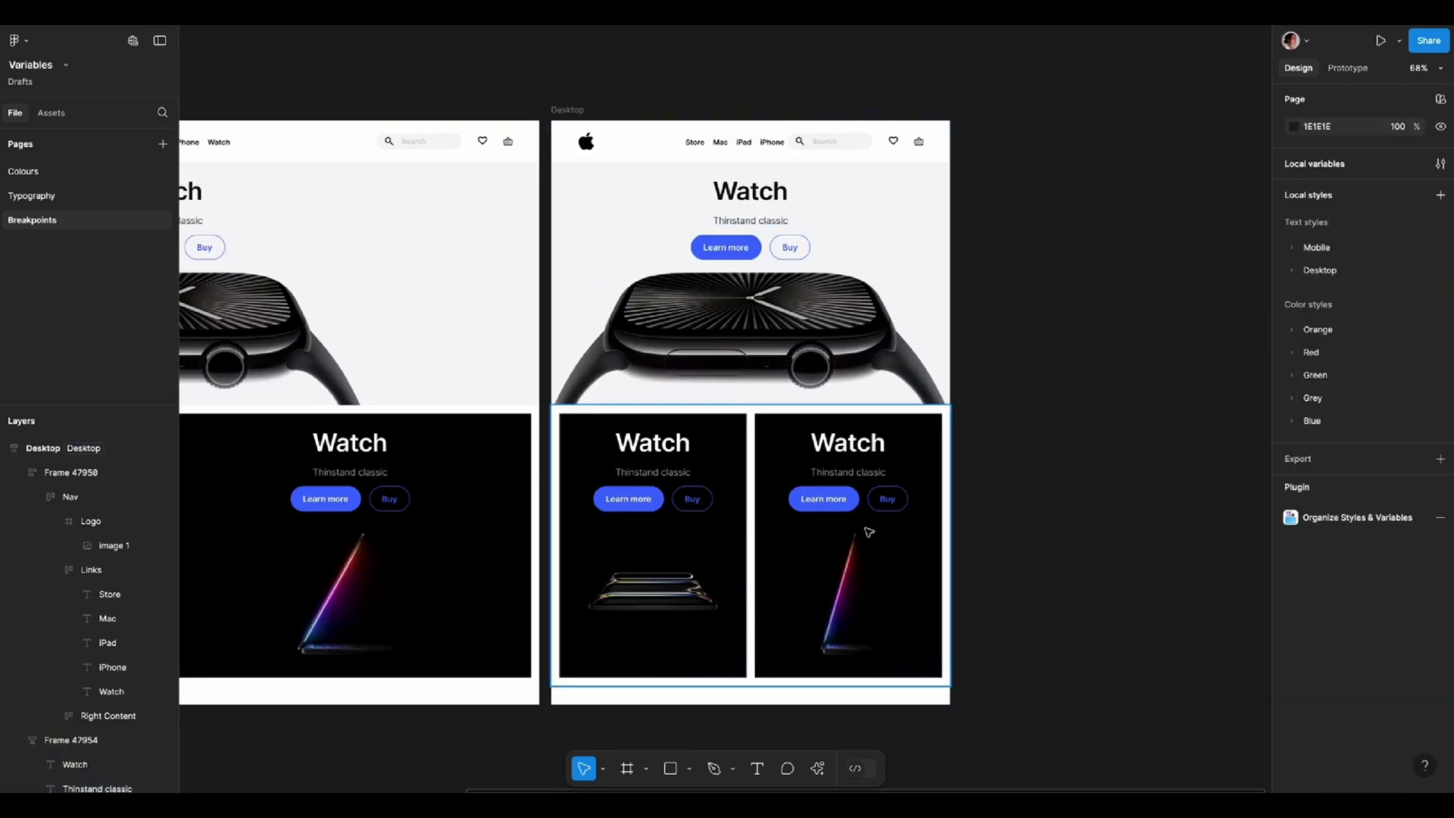
scroll(868, 532, "up", 2)
scroll(821, 282, "up", 3, "ctrl")
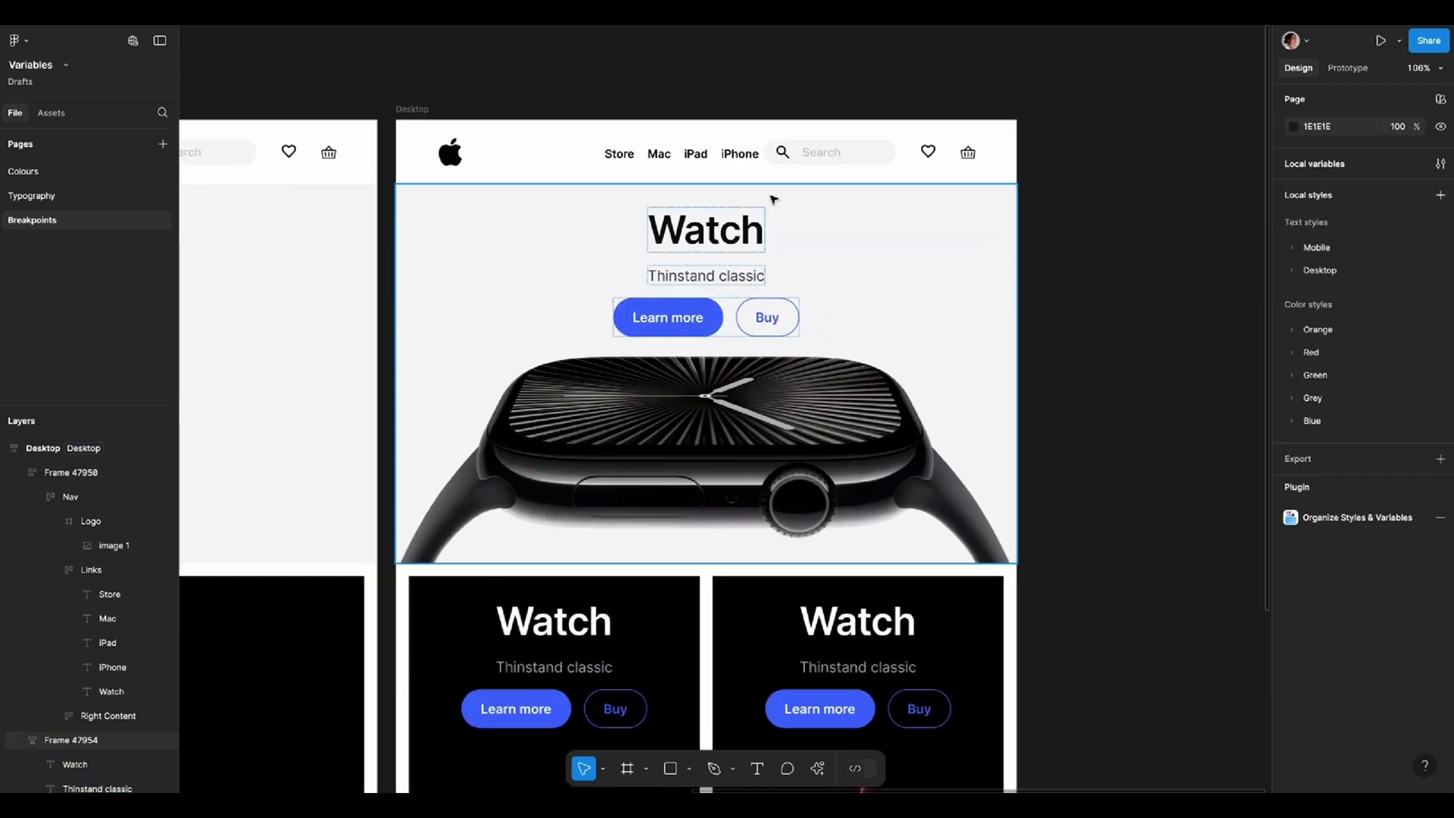
Move the search icon out of the nav search bar into the header icons group.
left_click(786, 156)
double_click(786, 156)
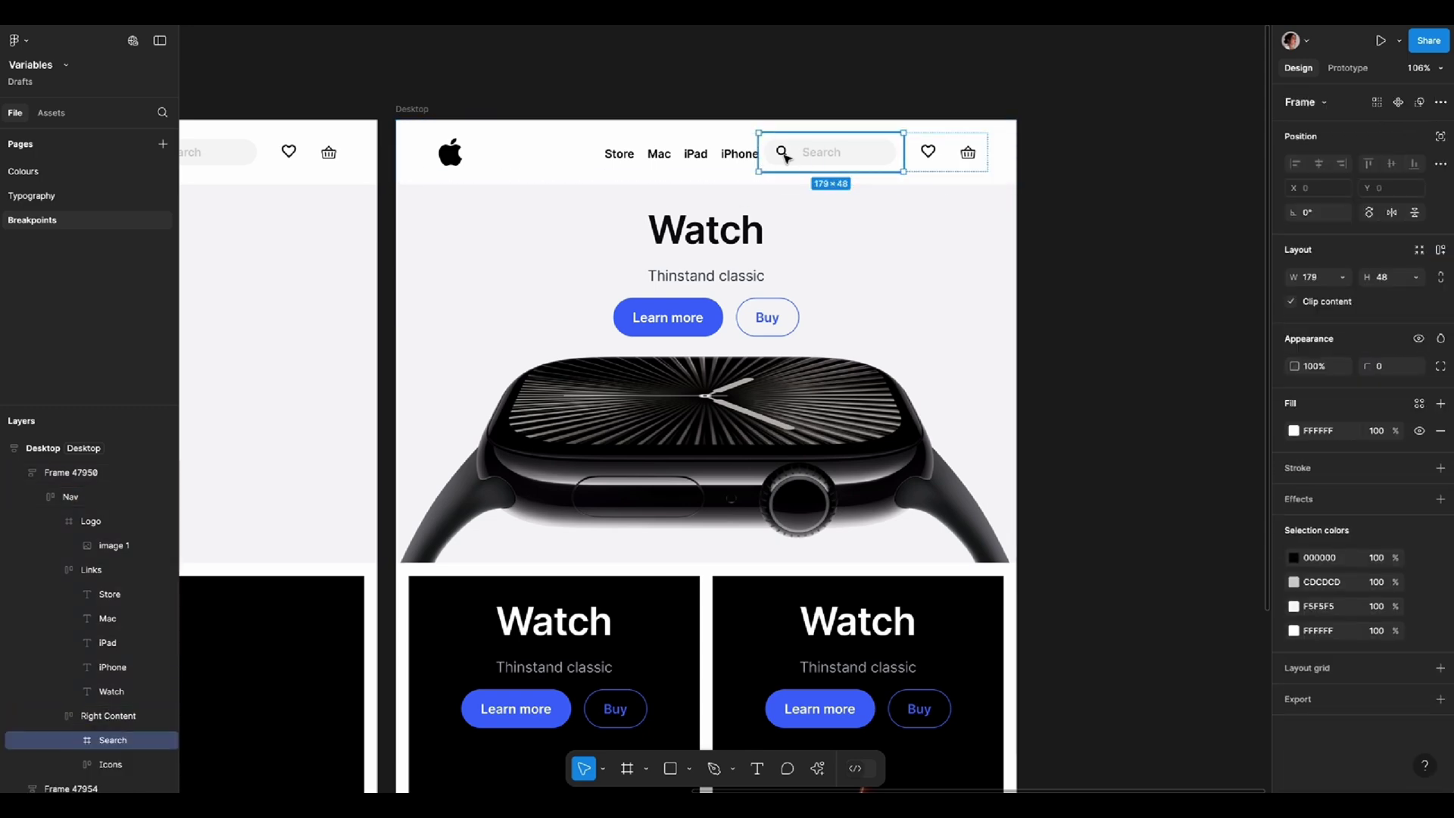
left_click(786, 156)
scroll(795, 159, "up", 3, "ctrl")
left_click(752, 168)
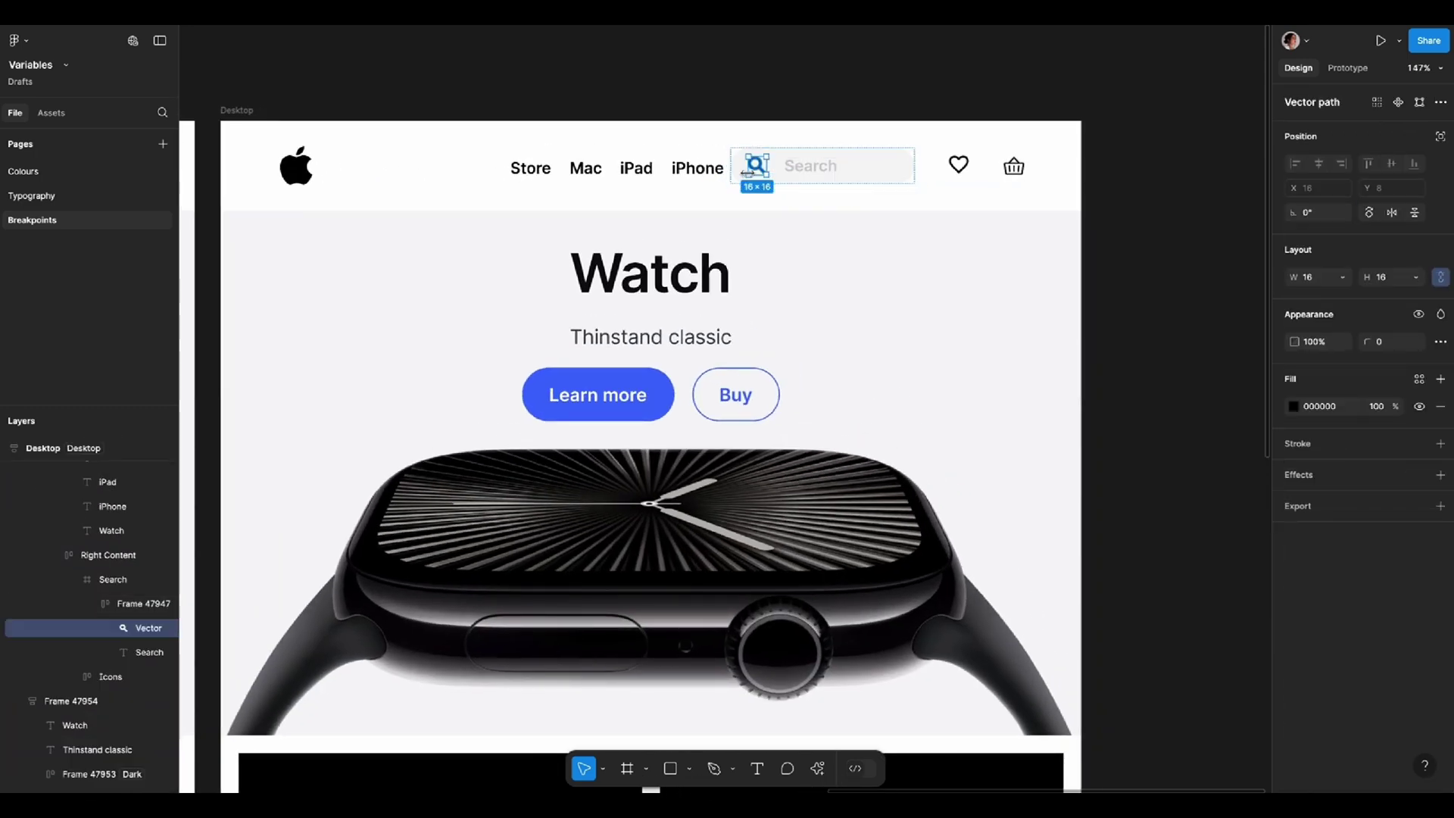
left_click_drag(759, 170, 994, 177)
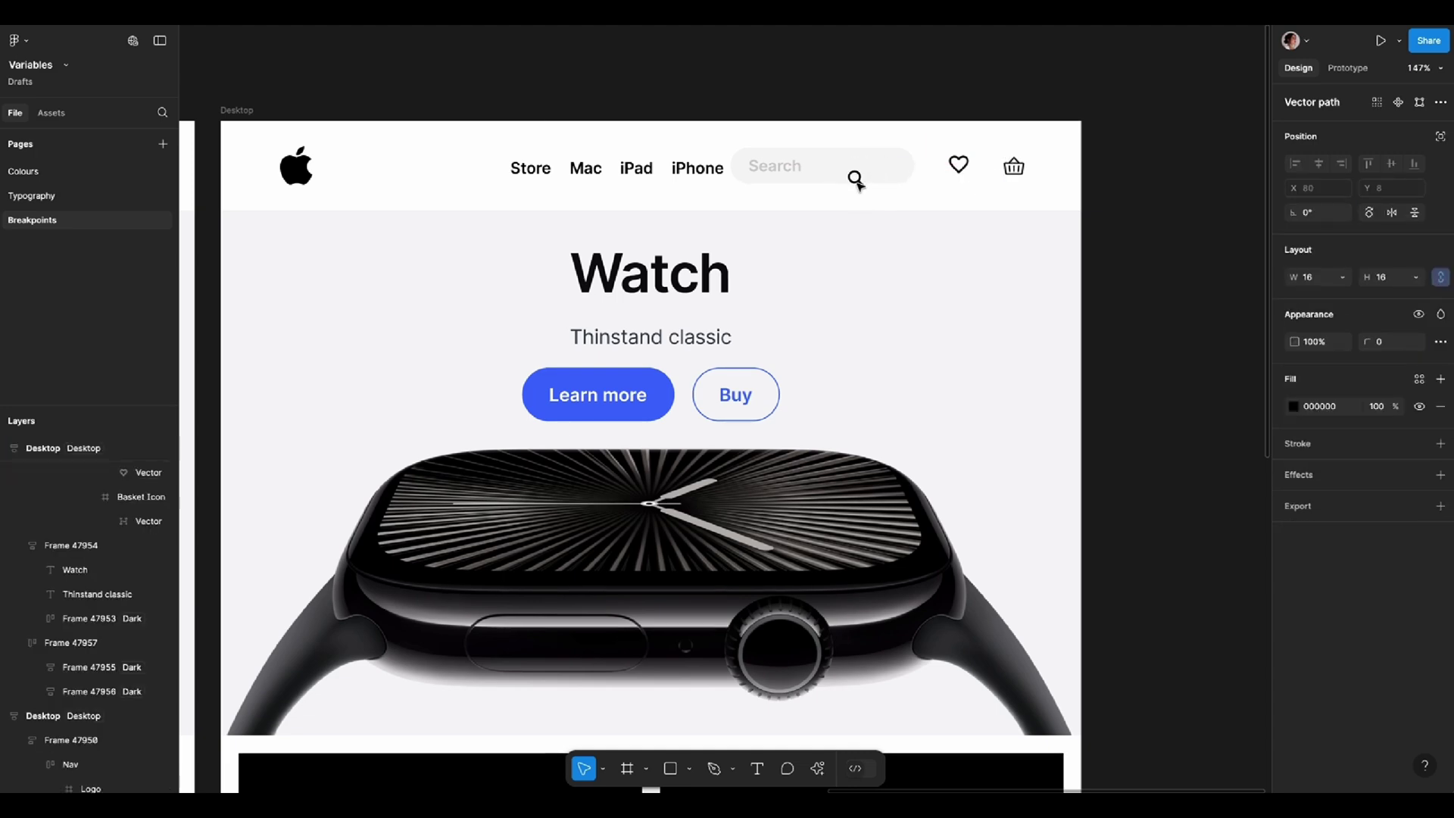
scroll(863, 180, "down", 5)
left_click(898, 153)
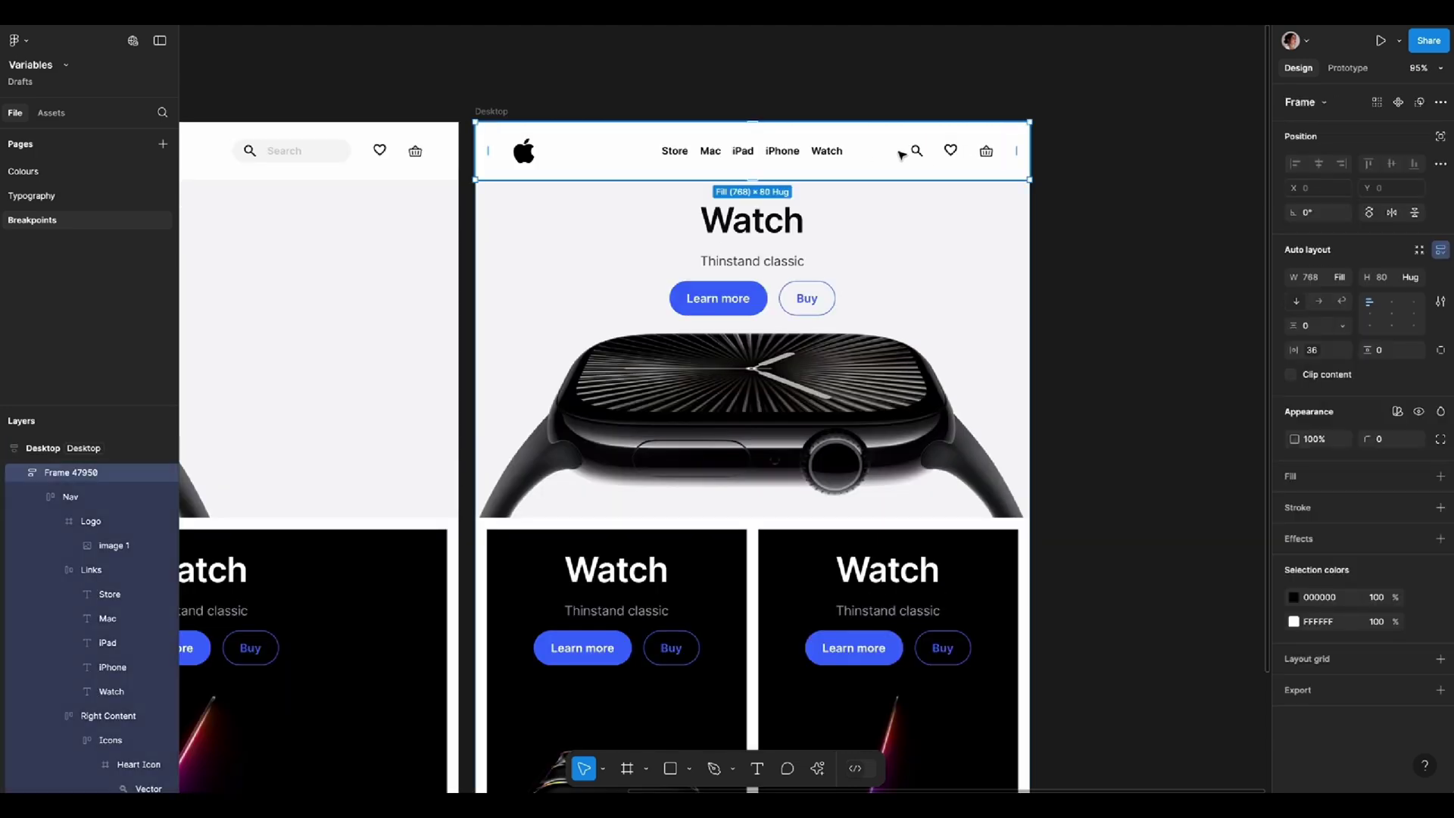
left_click(1078, 323)
type("37")
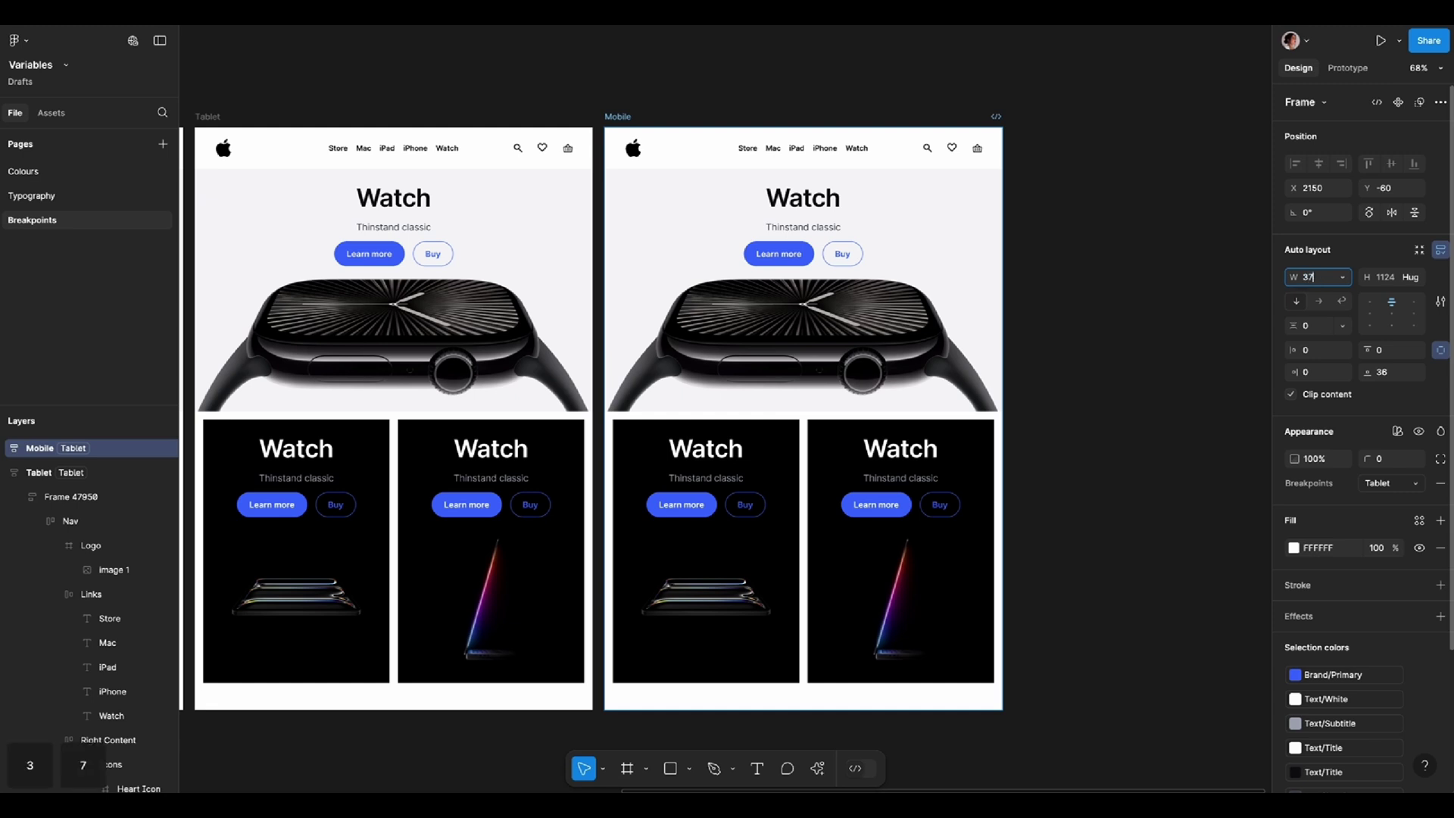
type("5")
Set the Mobile frame to 375 wide and delete the text links from its header.
key("Return")
left_click(883, 556)
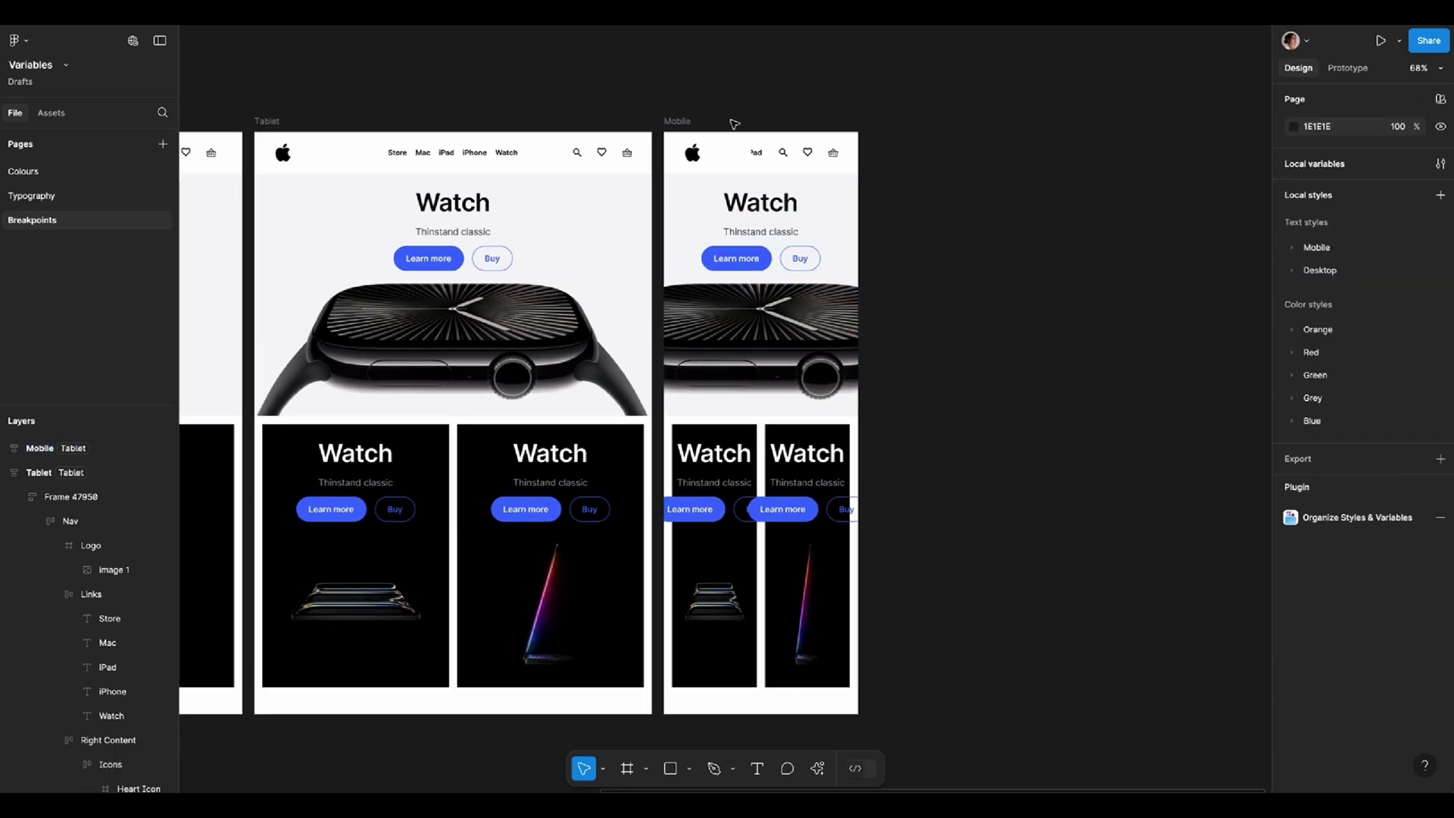
left_click_drag(680, 120, 722, 121)
left_click(774, 155)
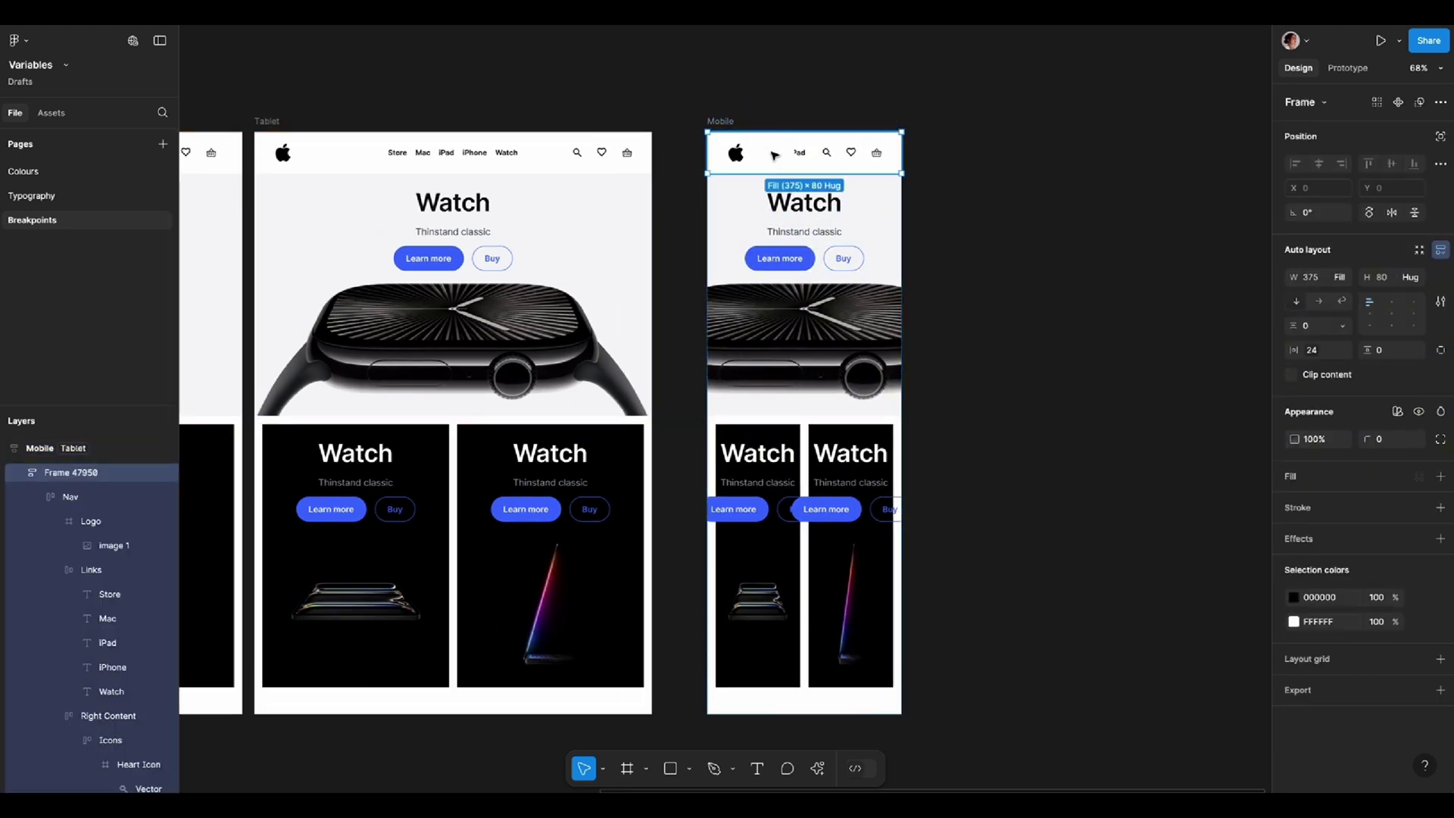
scroll(847, 156, "up", 5)
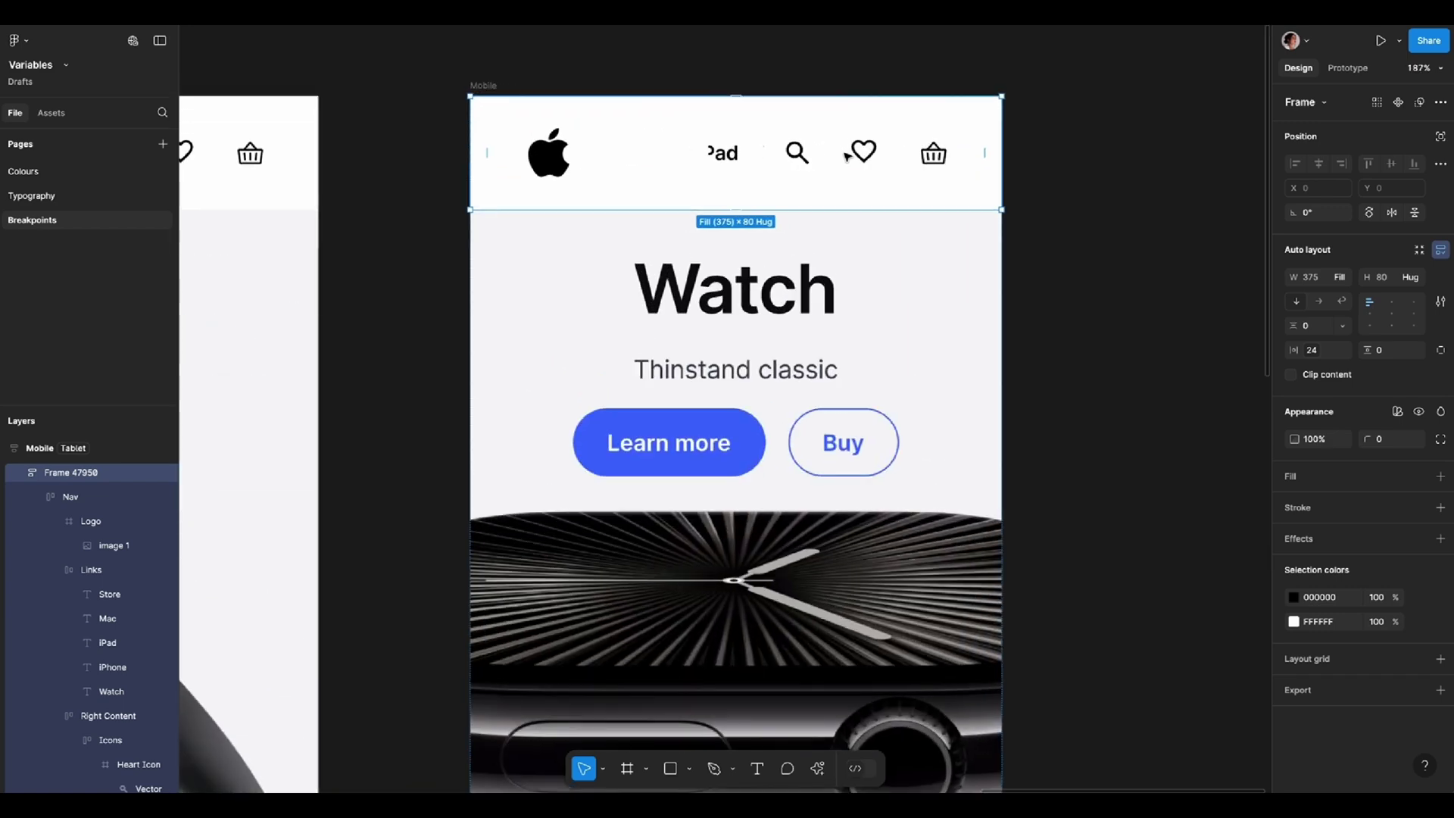
left_click(727, 156)
key("Delete")
scroll(730, 156, "down", 5)
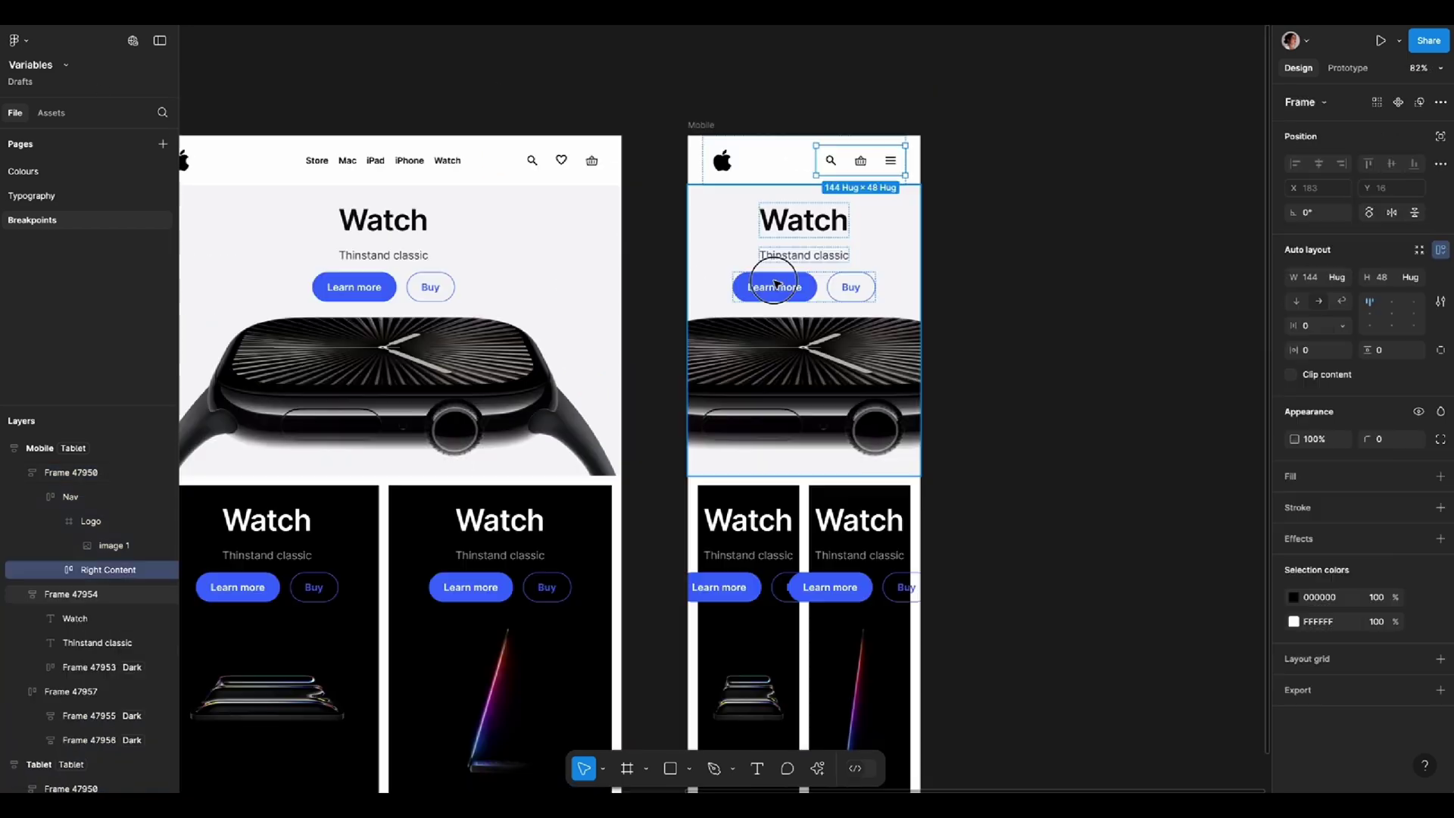
Give the Mobile Watch heading a smaller text style.
left_click(815, 237)
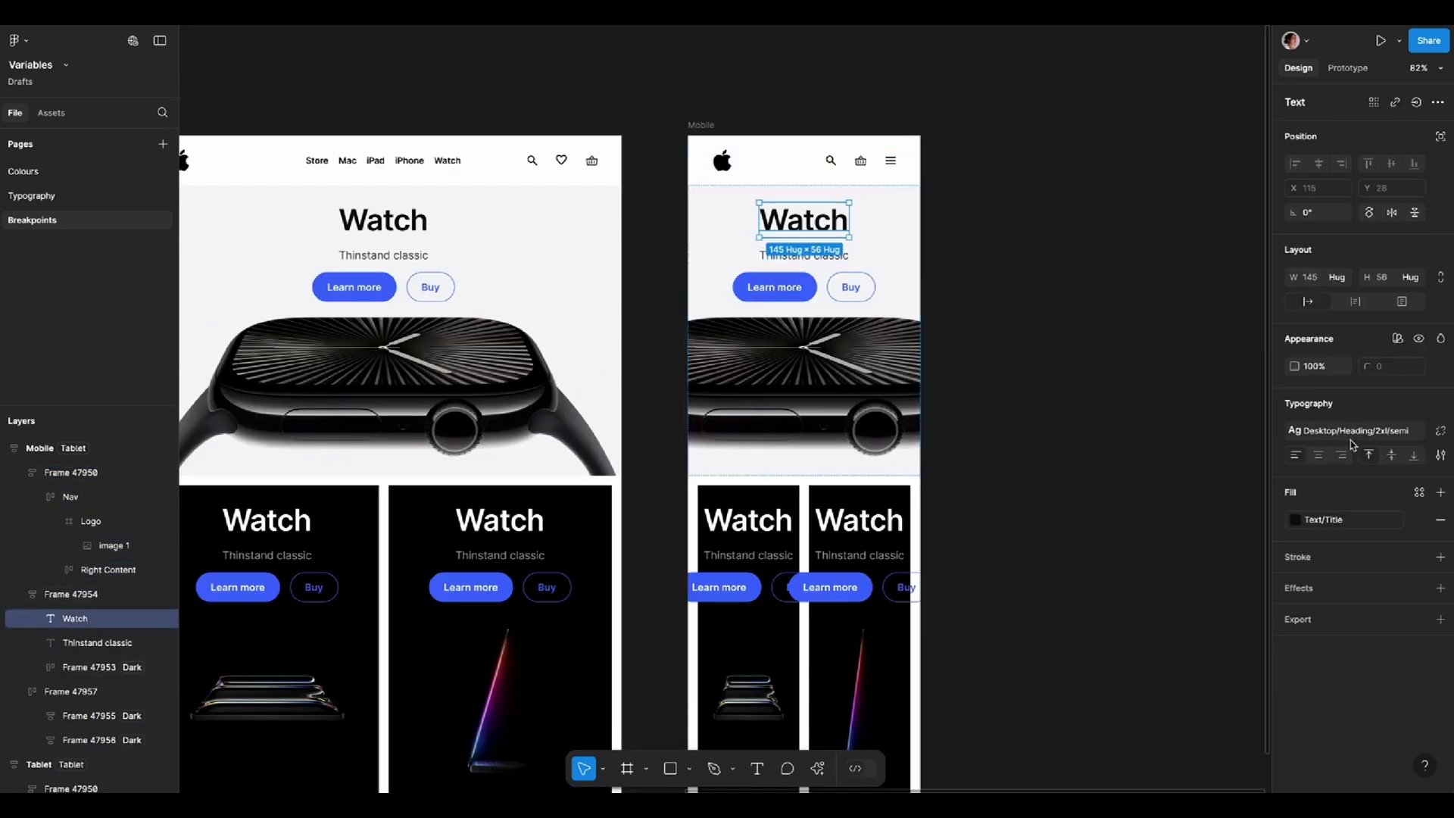
left_click(1348, 432)
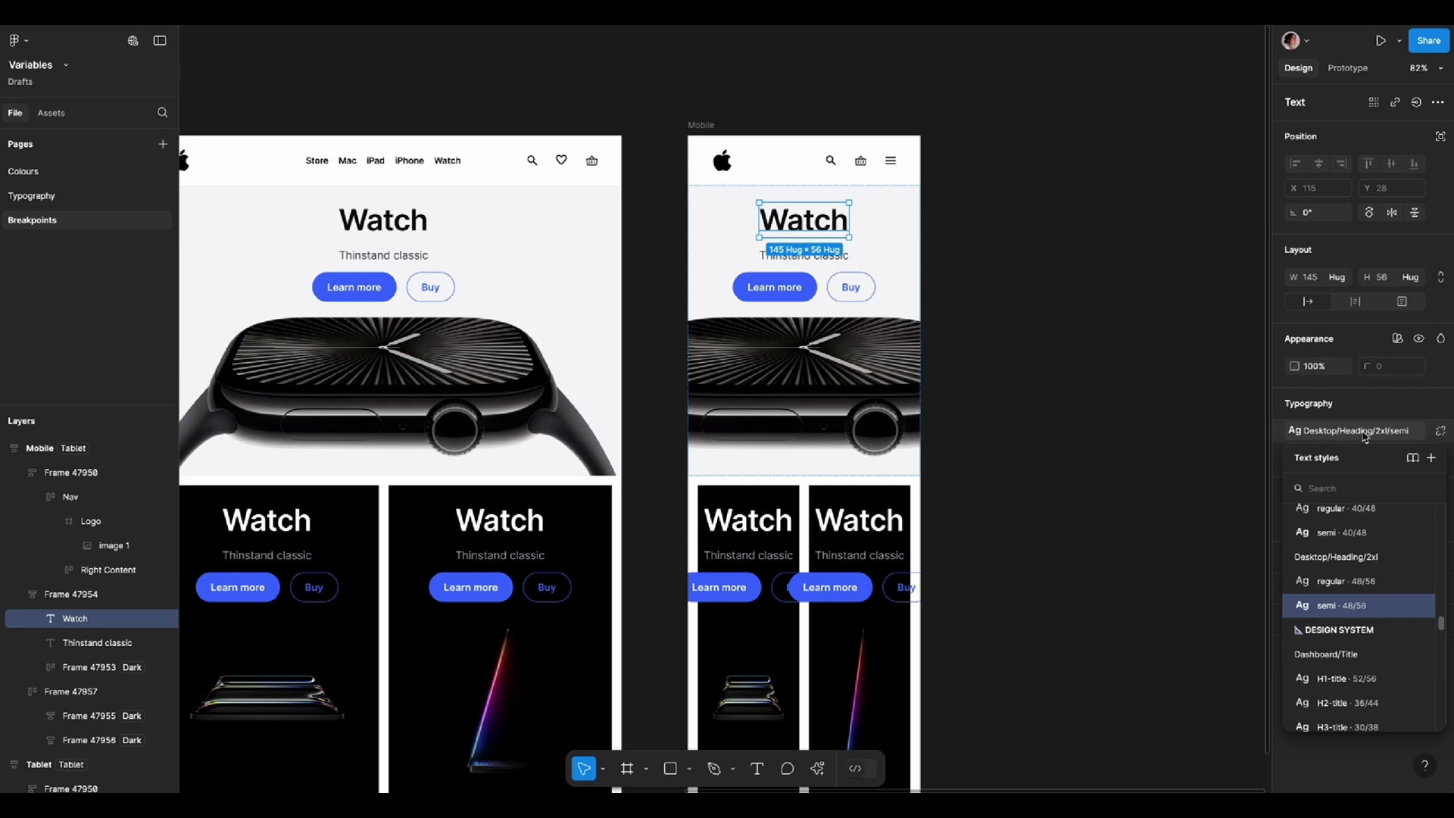
scroll(1352, 568, "up", 3)
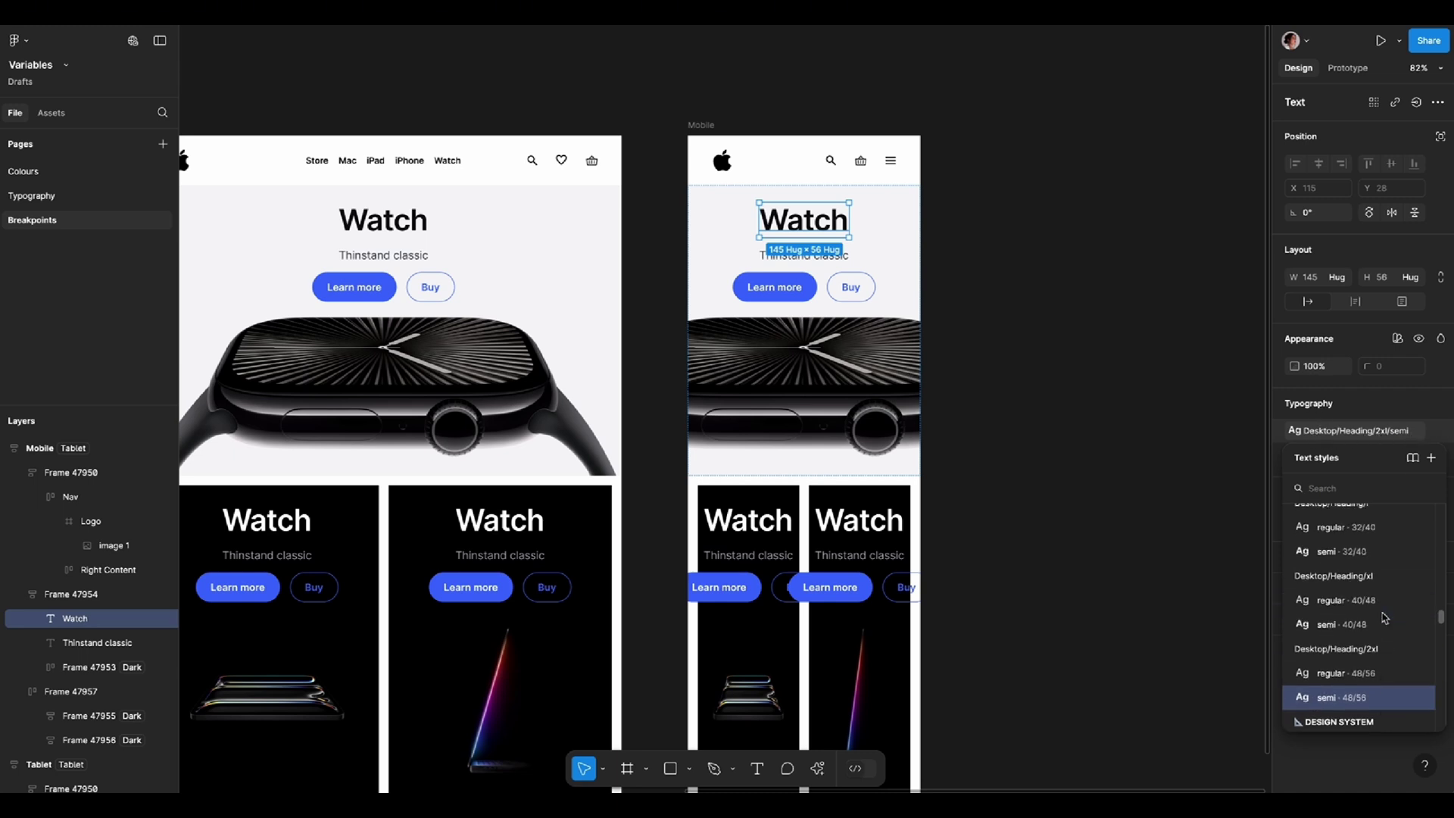
key("Tab")
Stack the Mobile frame's two dark cards vertically and zoom to fit all three frames.
key("Escape")
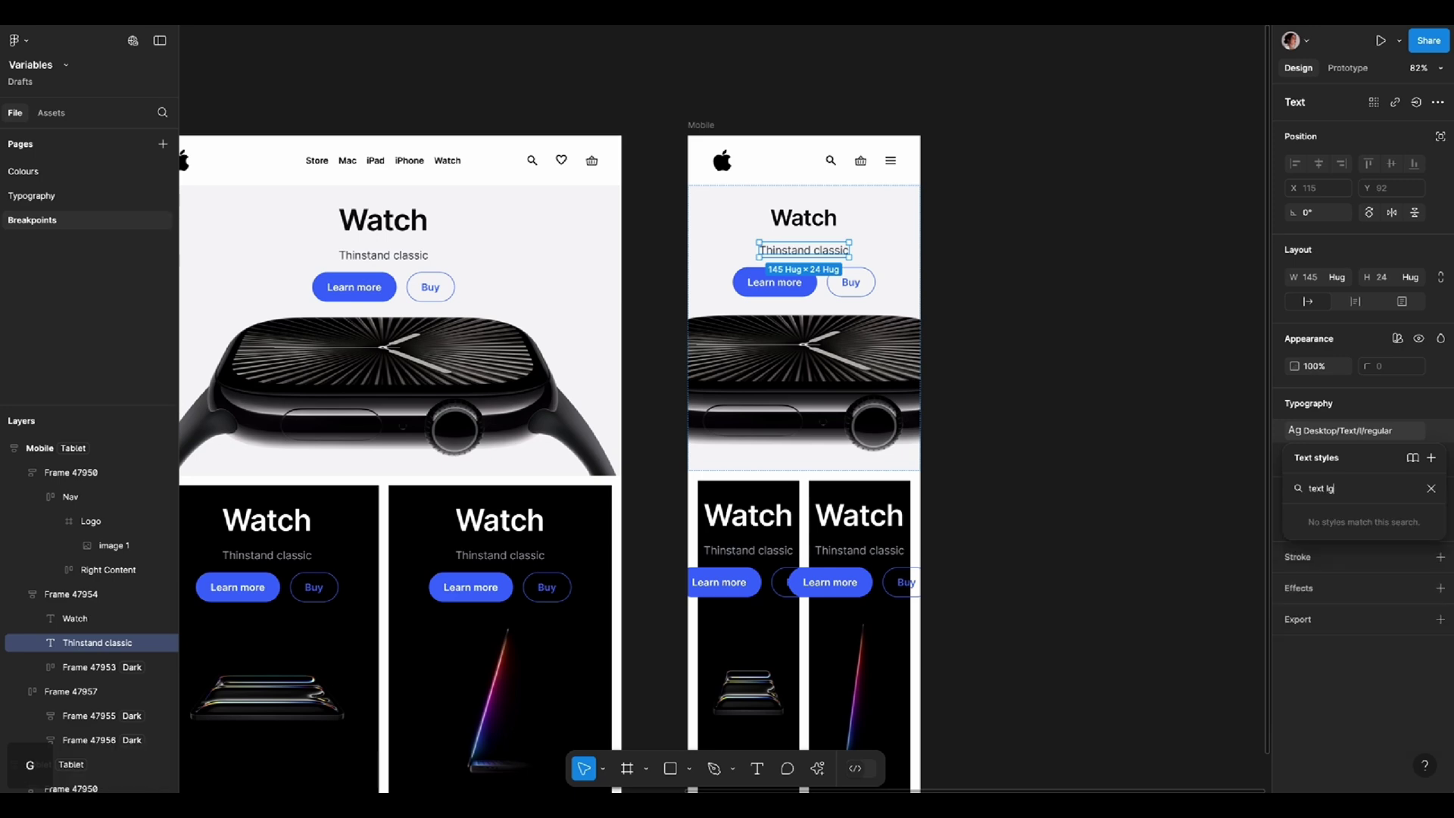
scroll(743, 490, "down", 1)
left_click(742, 490)
scroll(775, 488, "down", 2)
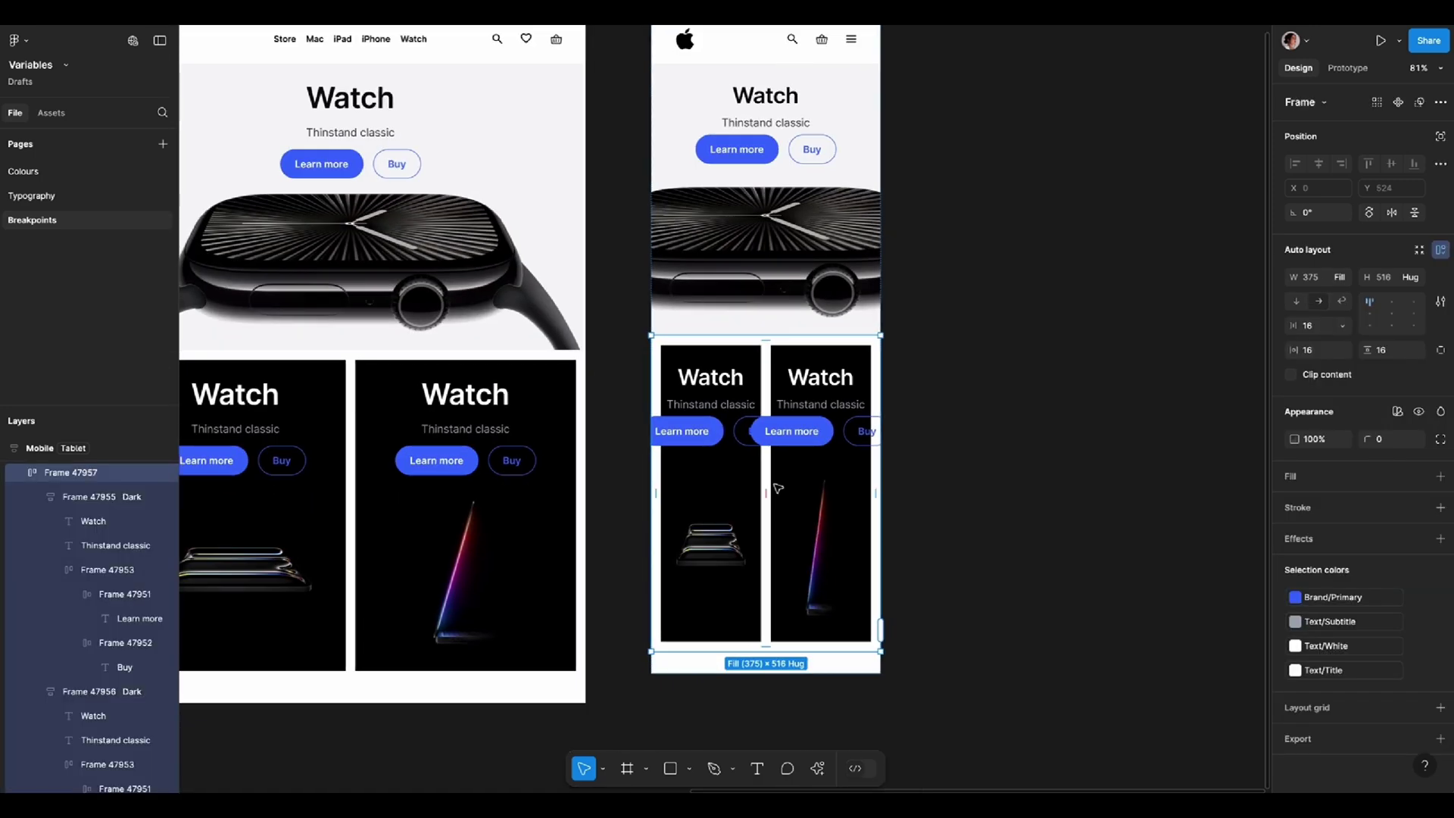
left_click(1297, 301)
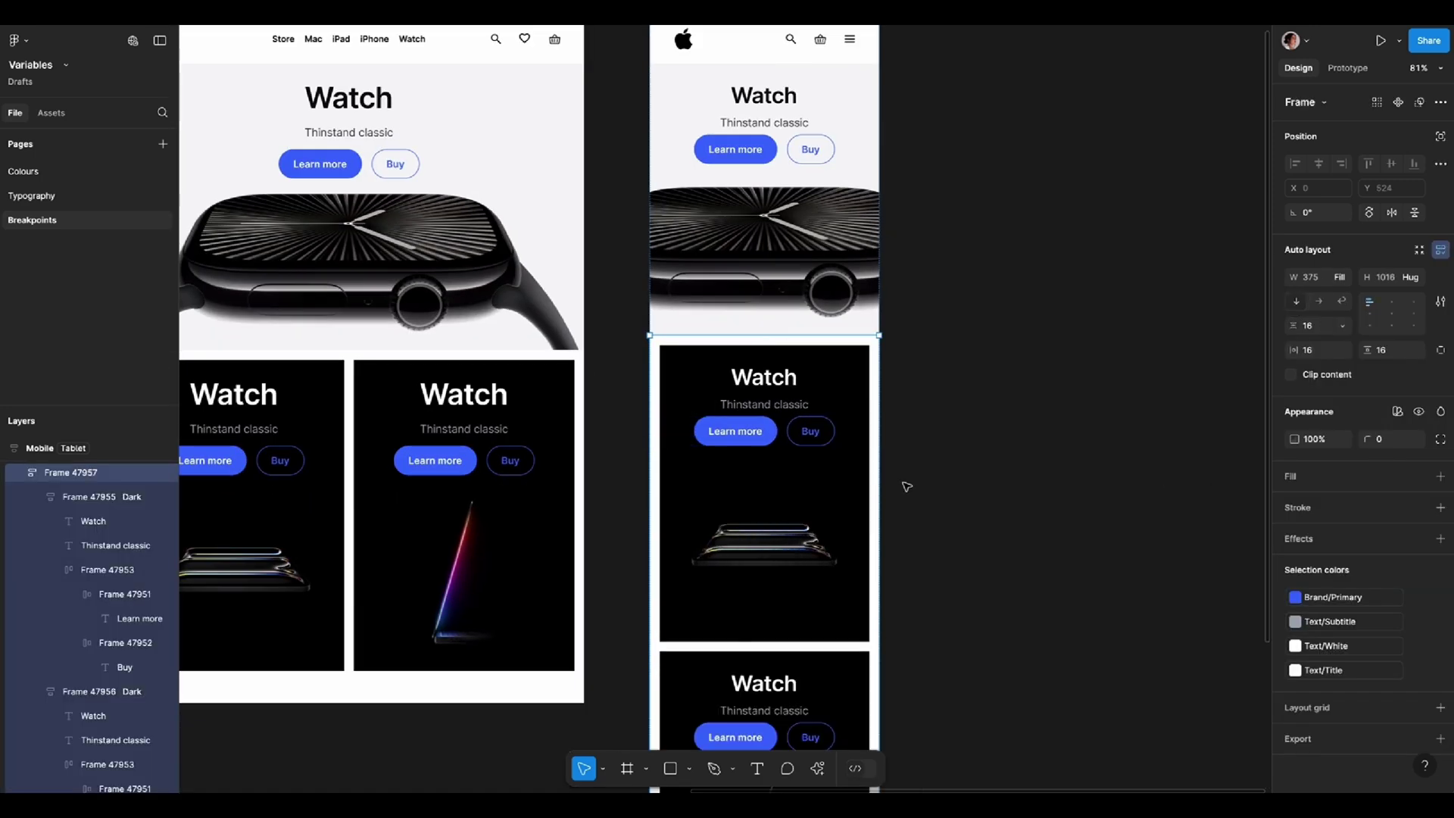
scroll(906, 487, "down", 1)
left_click(597, 519)
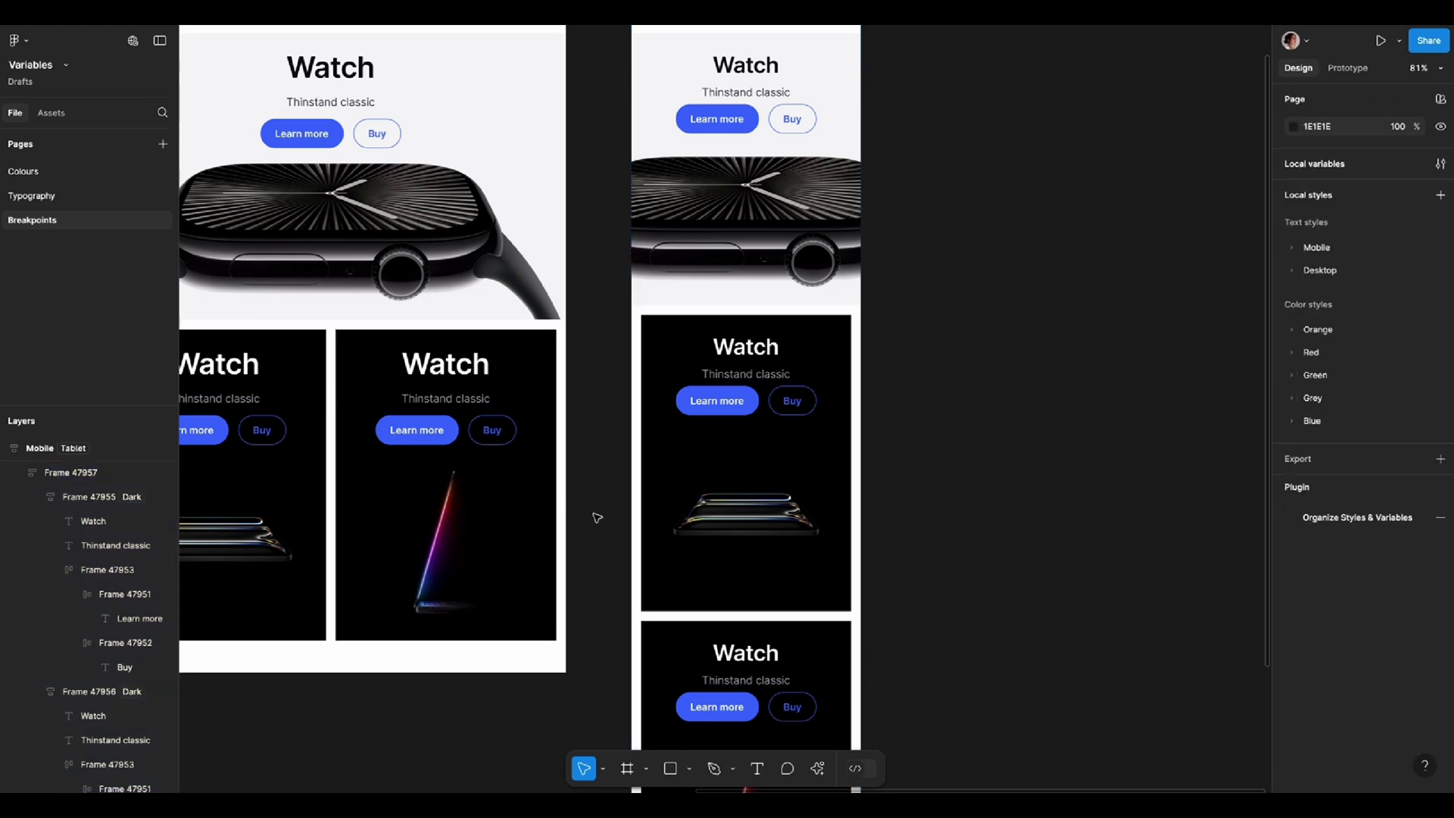
scroll(597, 518, "down", 2, "ctrl")
left_click(690, 473)
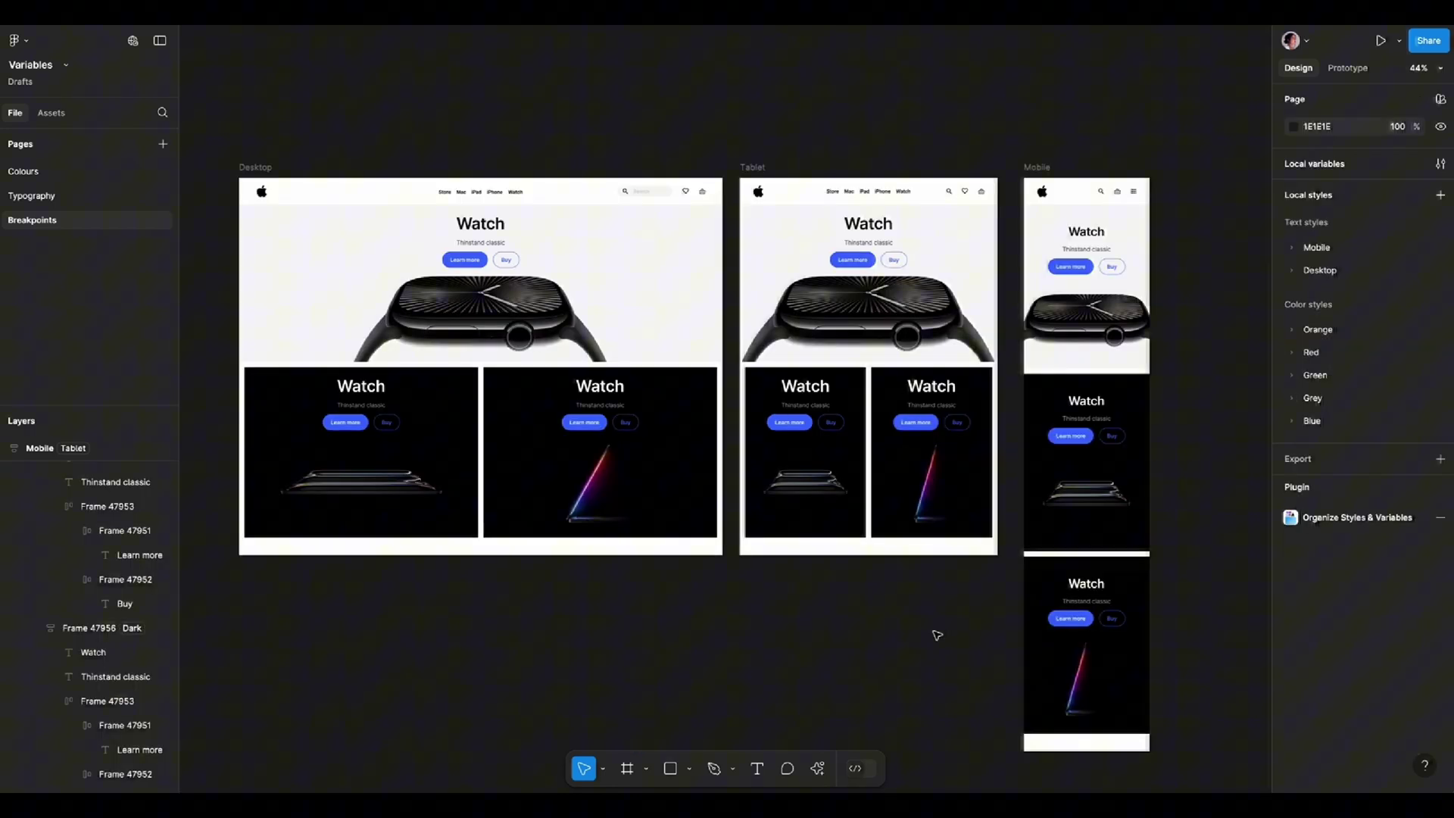
left_click(844, 633)
key("shift+1")
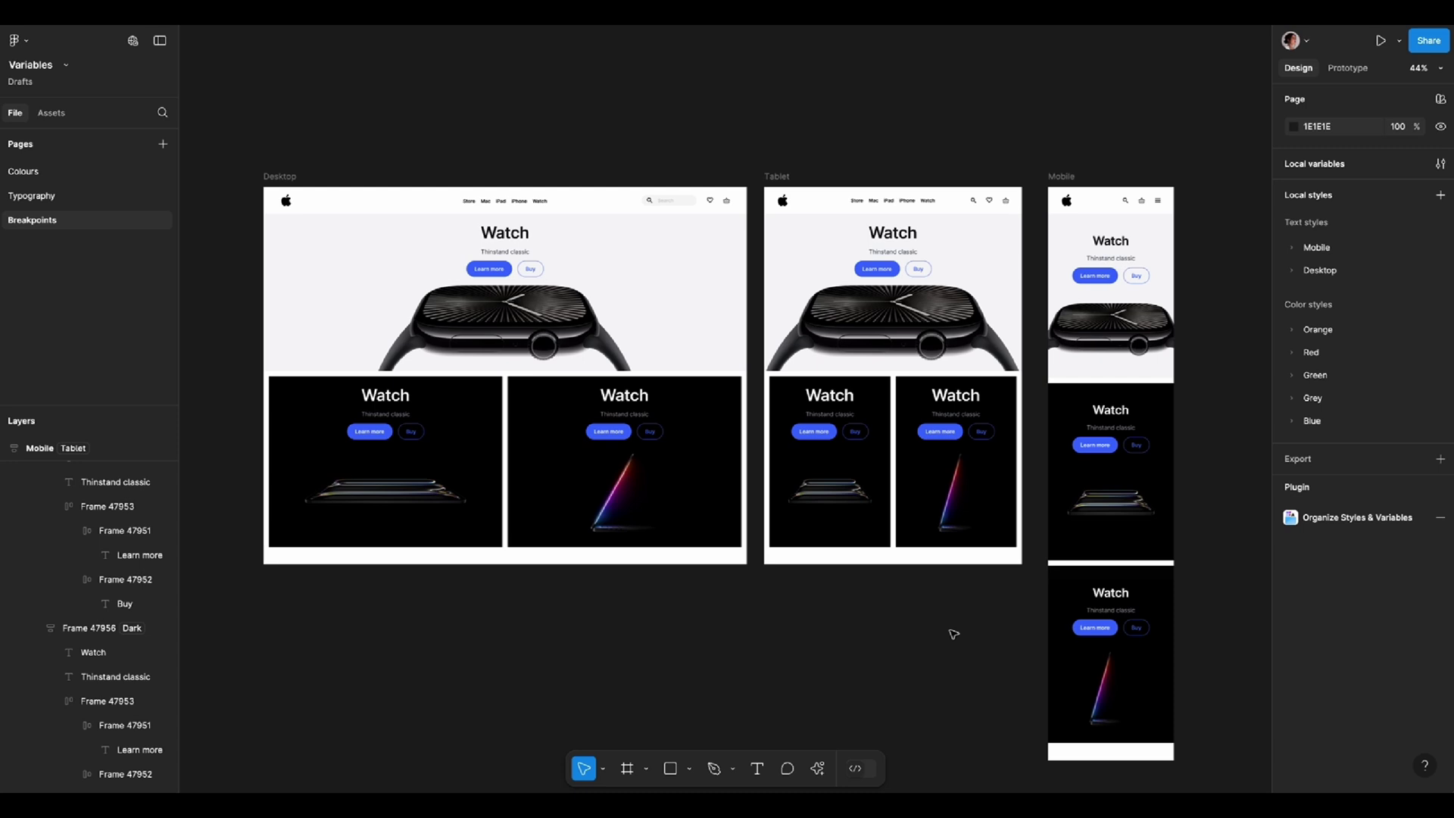
Launch the Breakpoints plugin and start a New Adaptive Layout from the Desktop frame.
left_click(817, 770)
type("b")
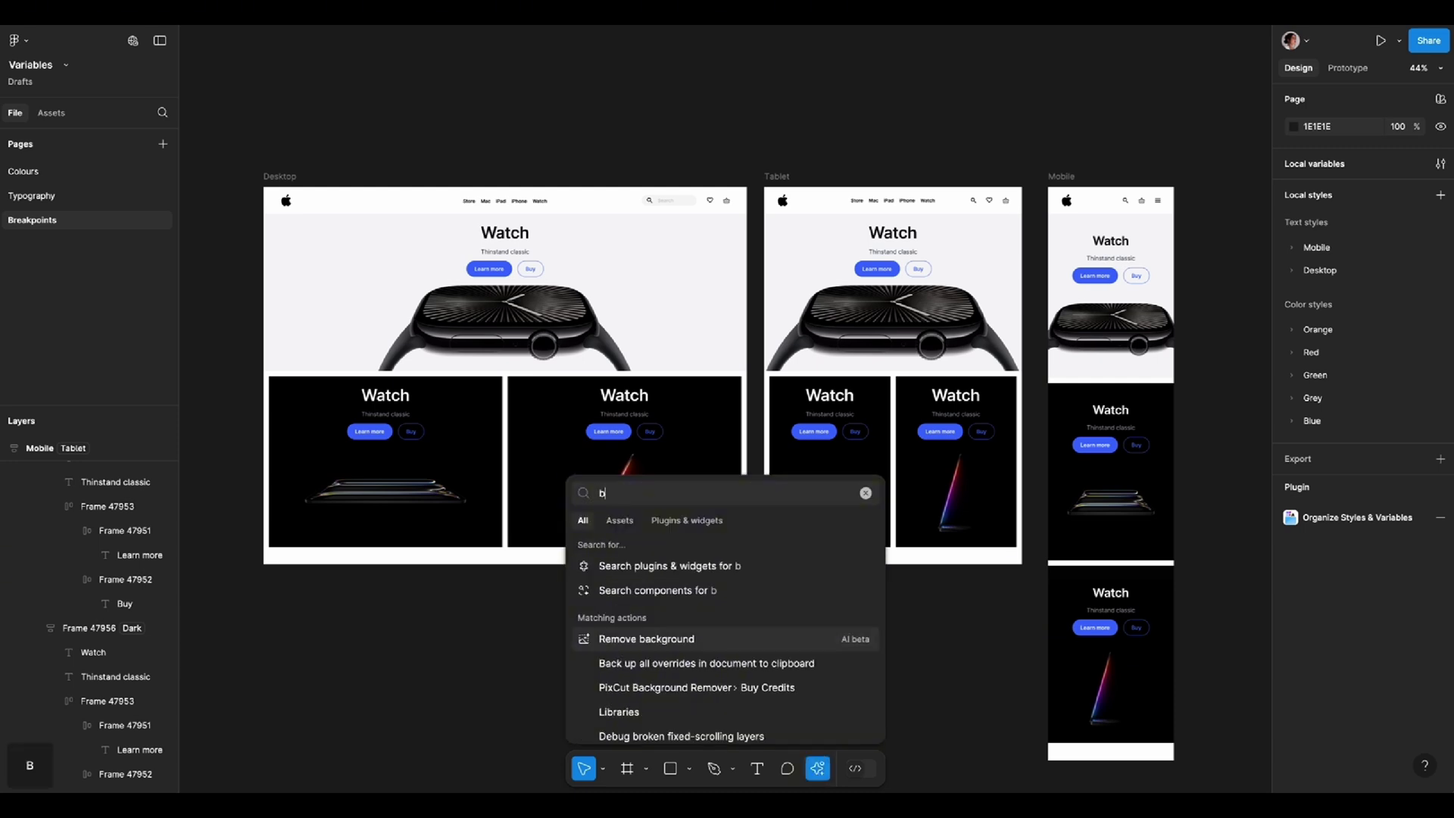
type("re")
key("Return")
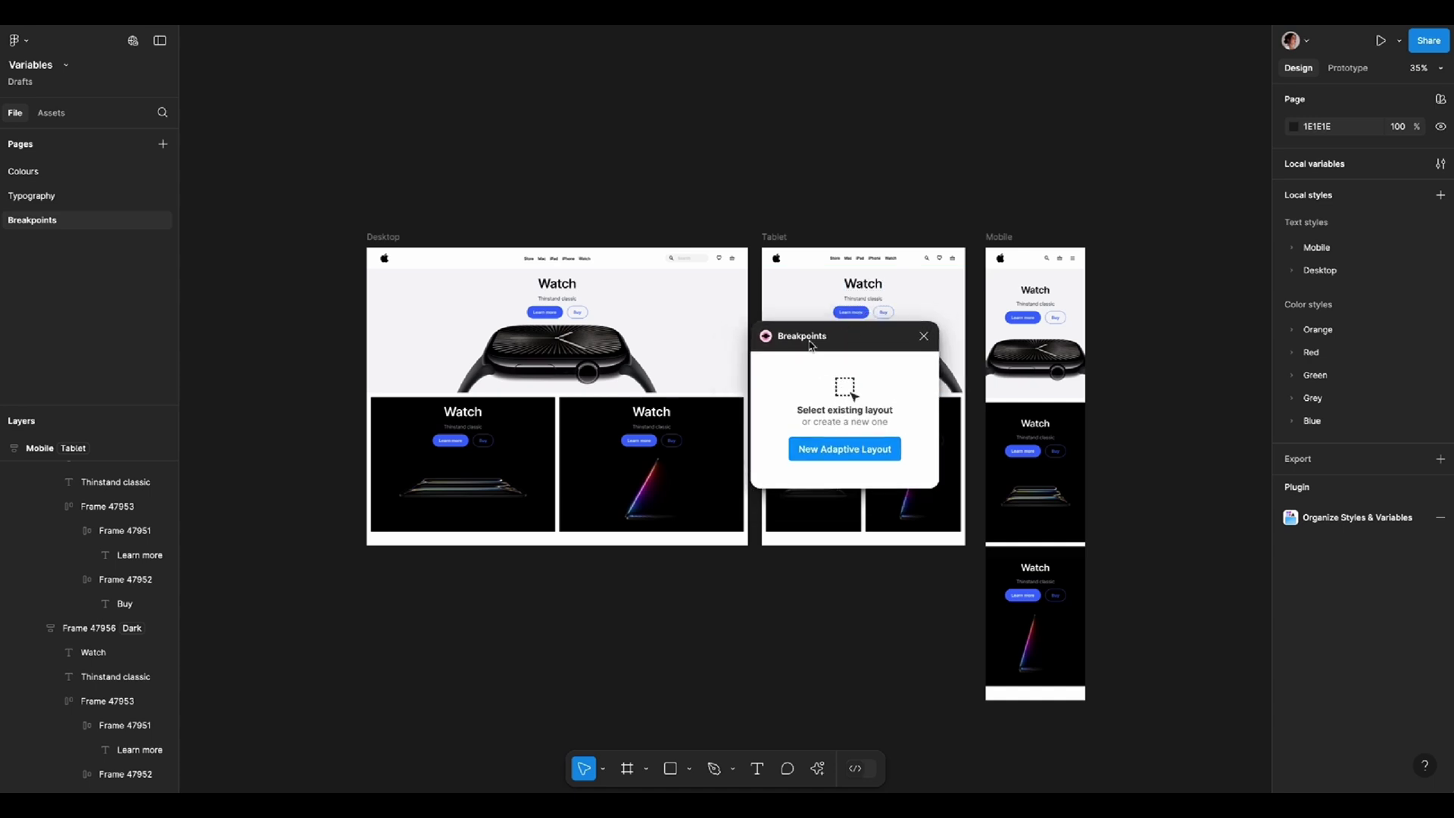
left_click(383, 236)
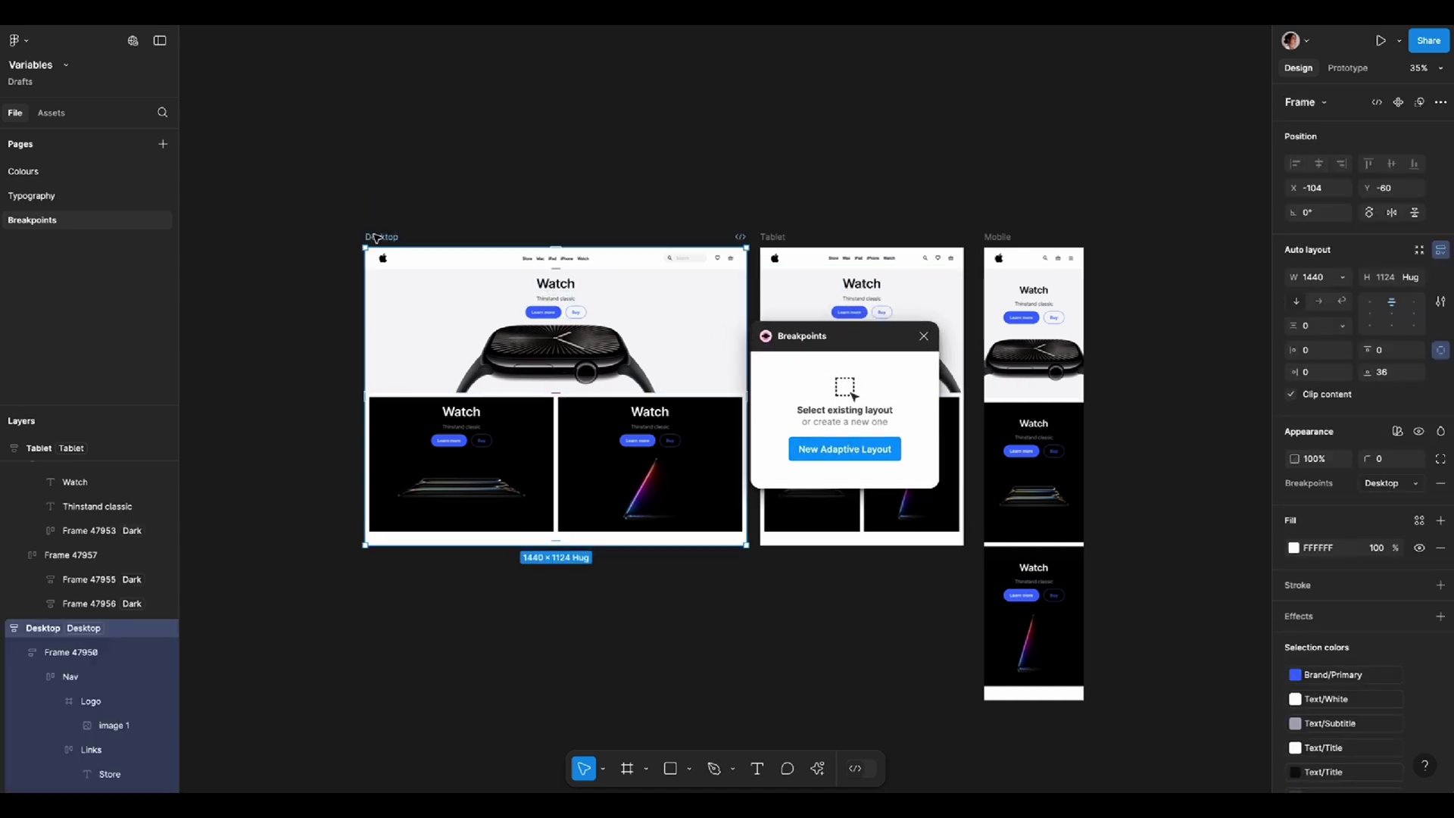
left_click(844, 449)
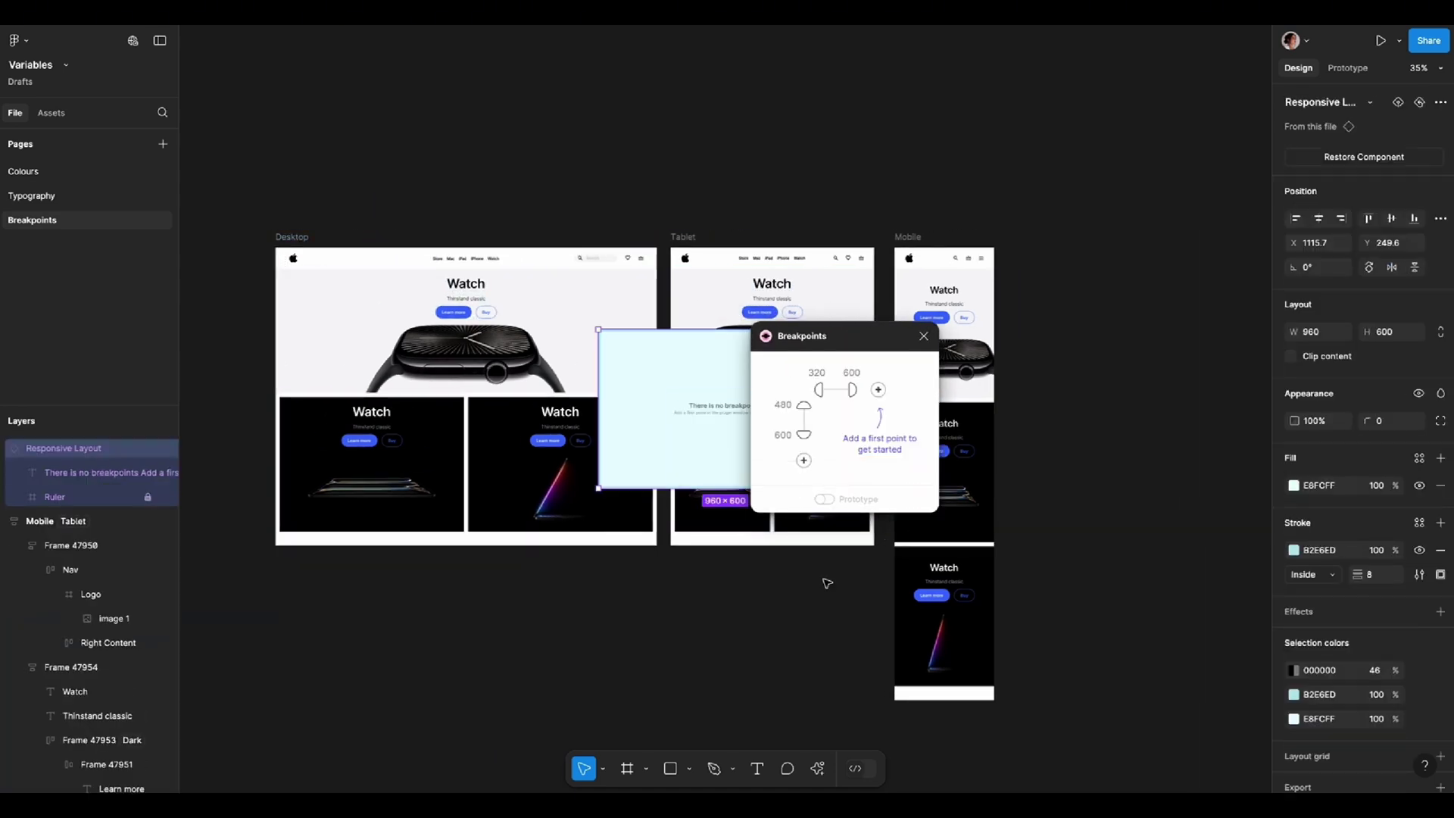
Add 960 and 1440 width breakpoints alongside 320 and 600.
left_click_drag(842, 342, 982, 342)
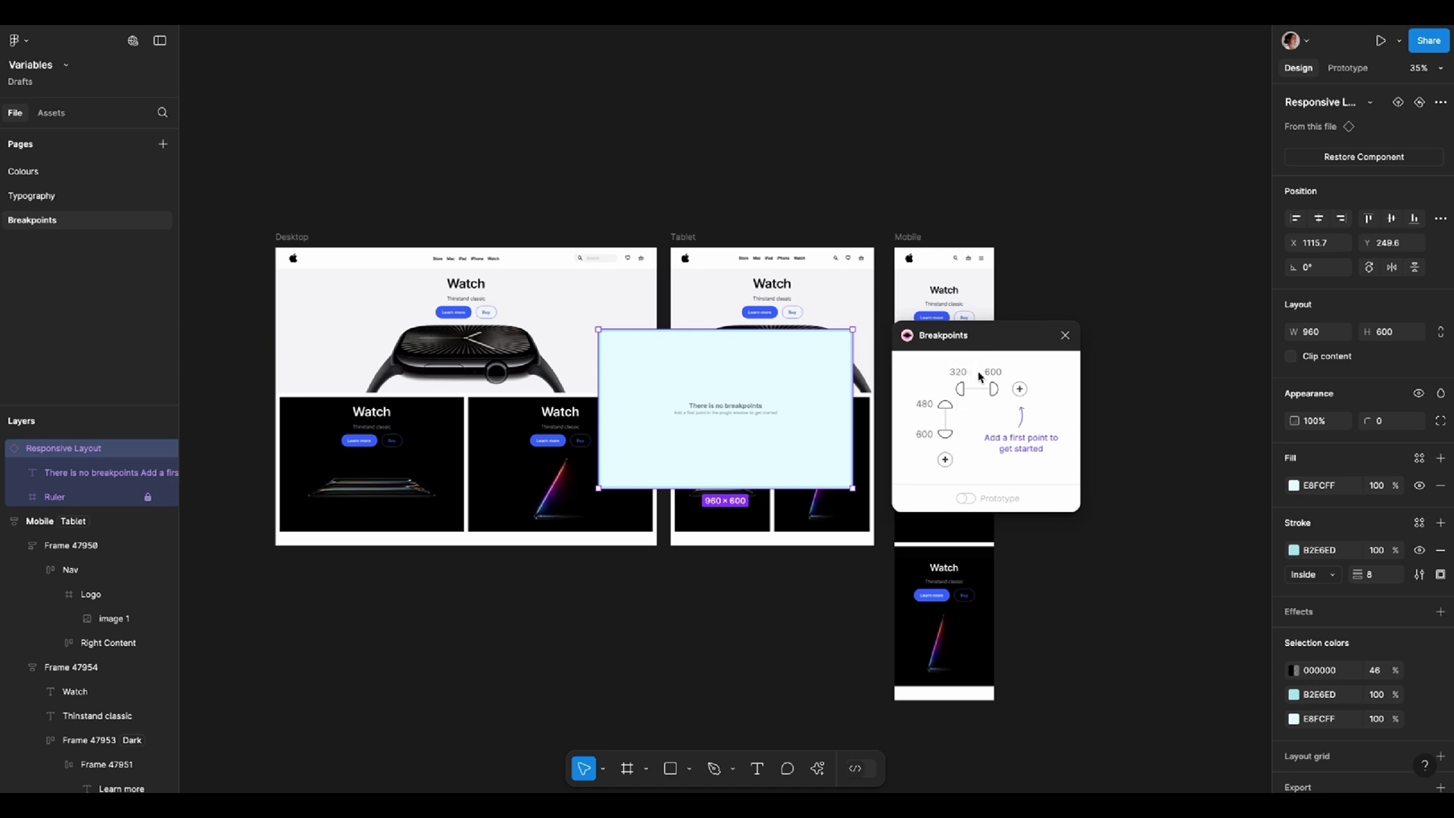
left_click(960, 388)
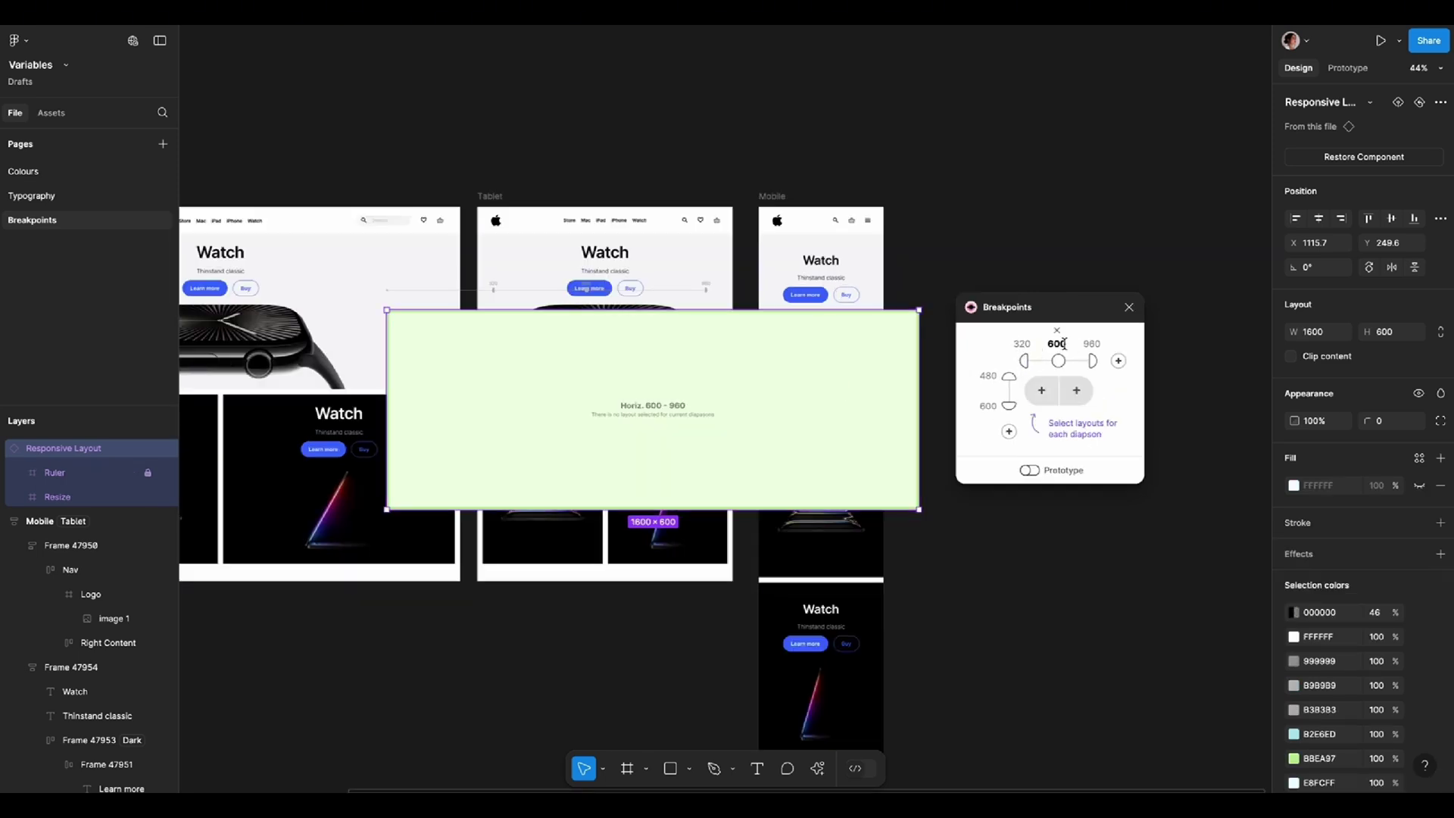
left_click(1118, 360)
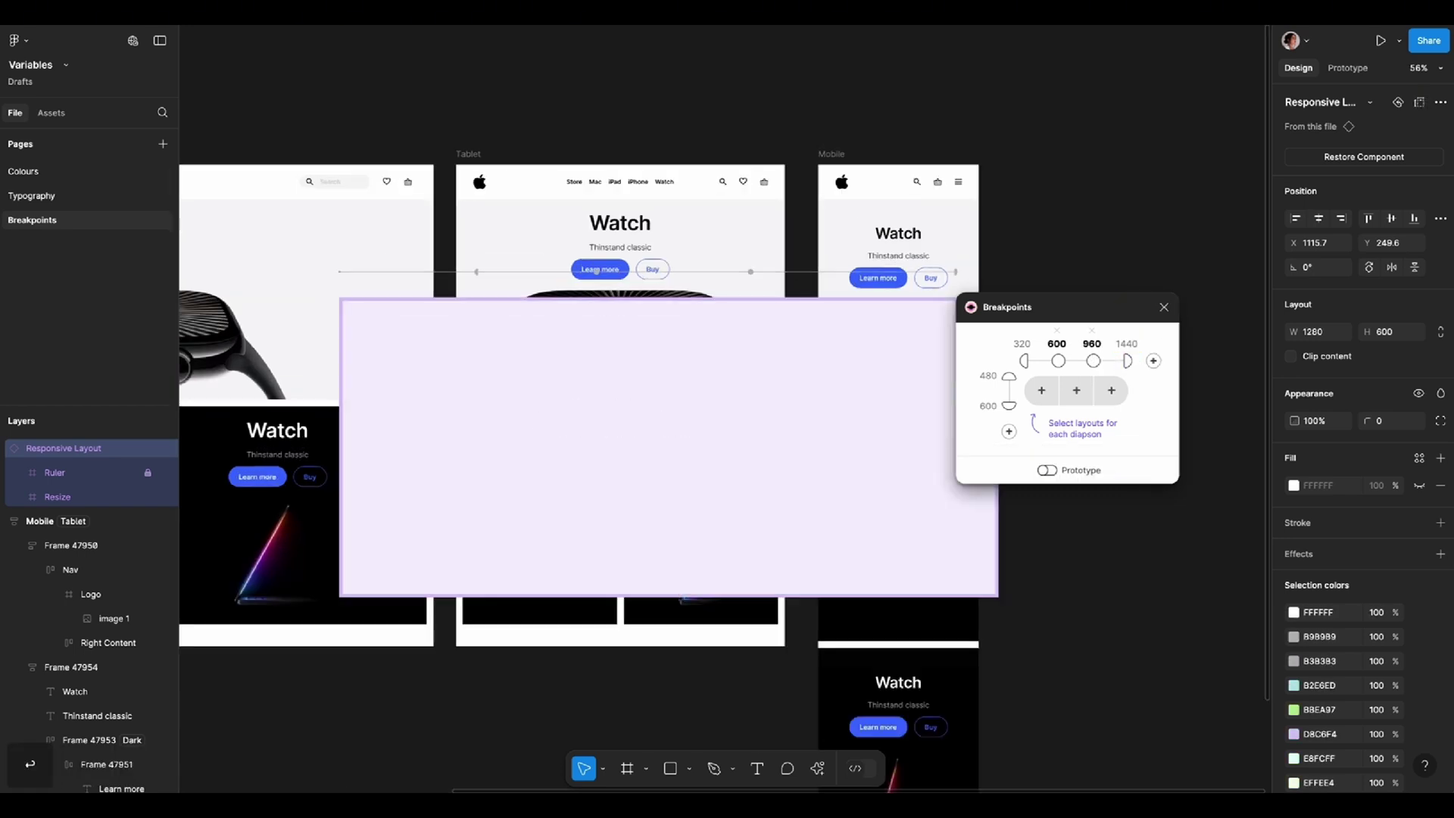
scroll(828, 412, "down", 2)
scroll(323, 193, "down", 3)
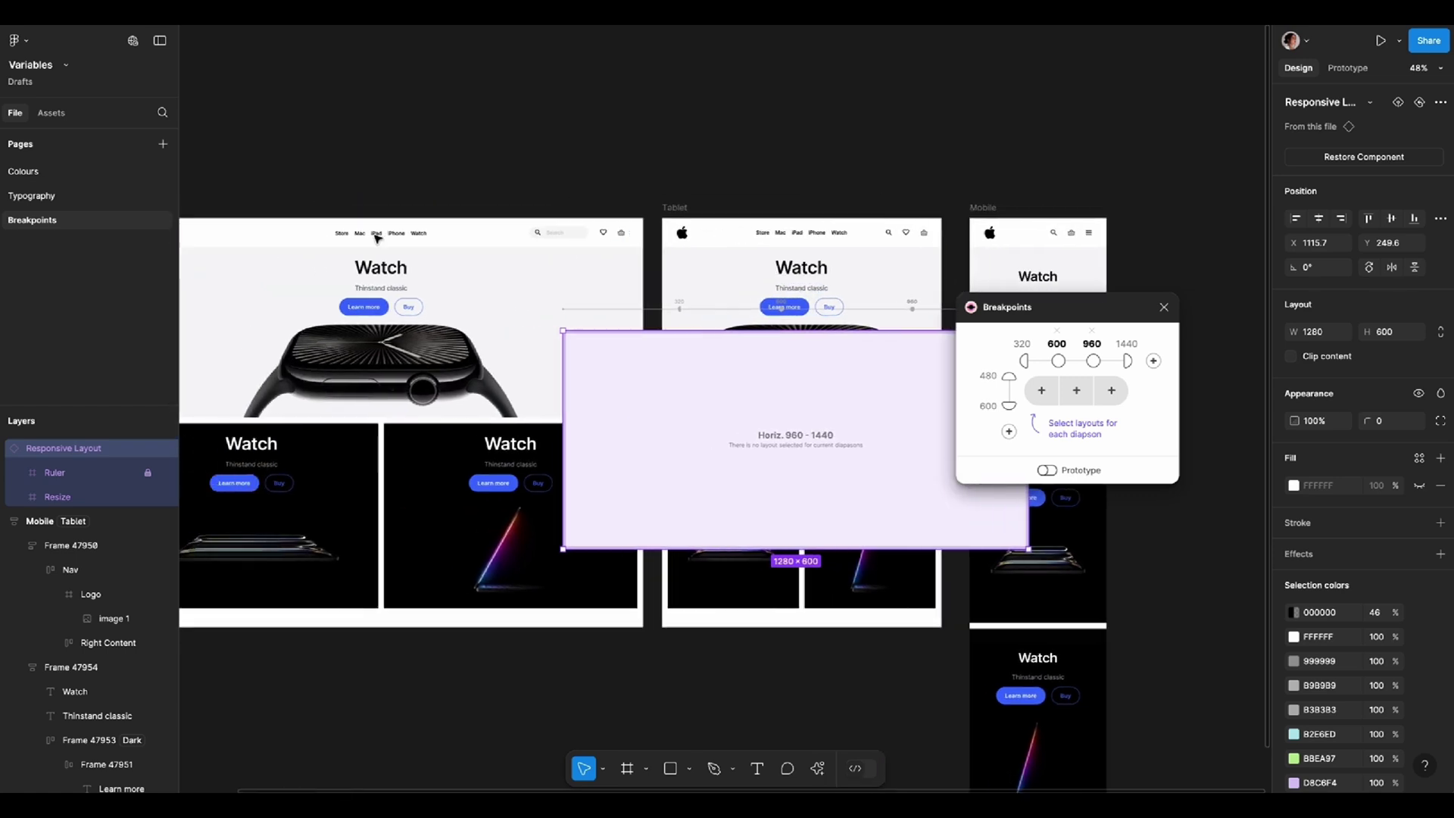
Assign Mobile to 320–599, Tablet to 600–959 and Desktop to 960–1440.
left_click(1041, 390)
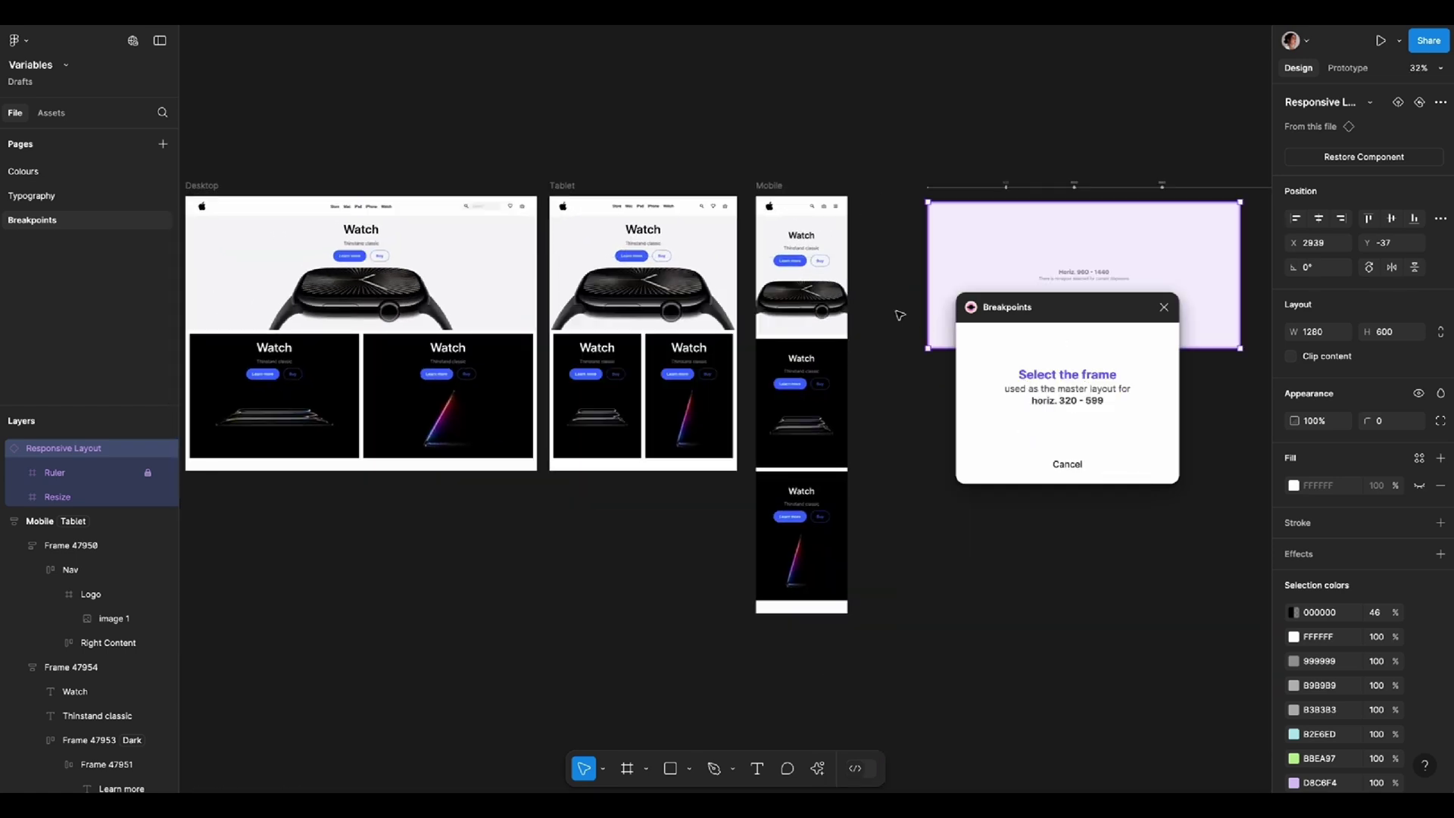
left_click(818, 318)
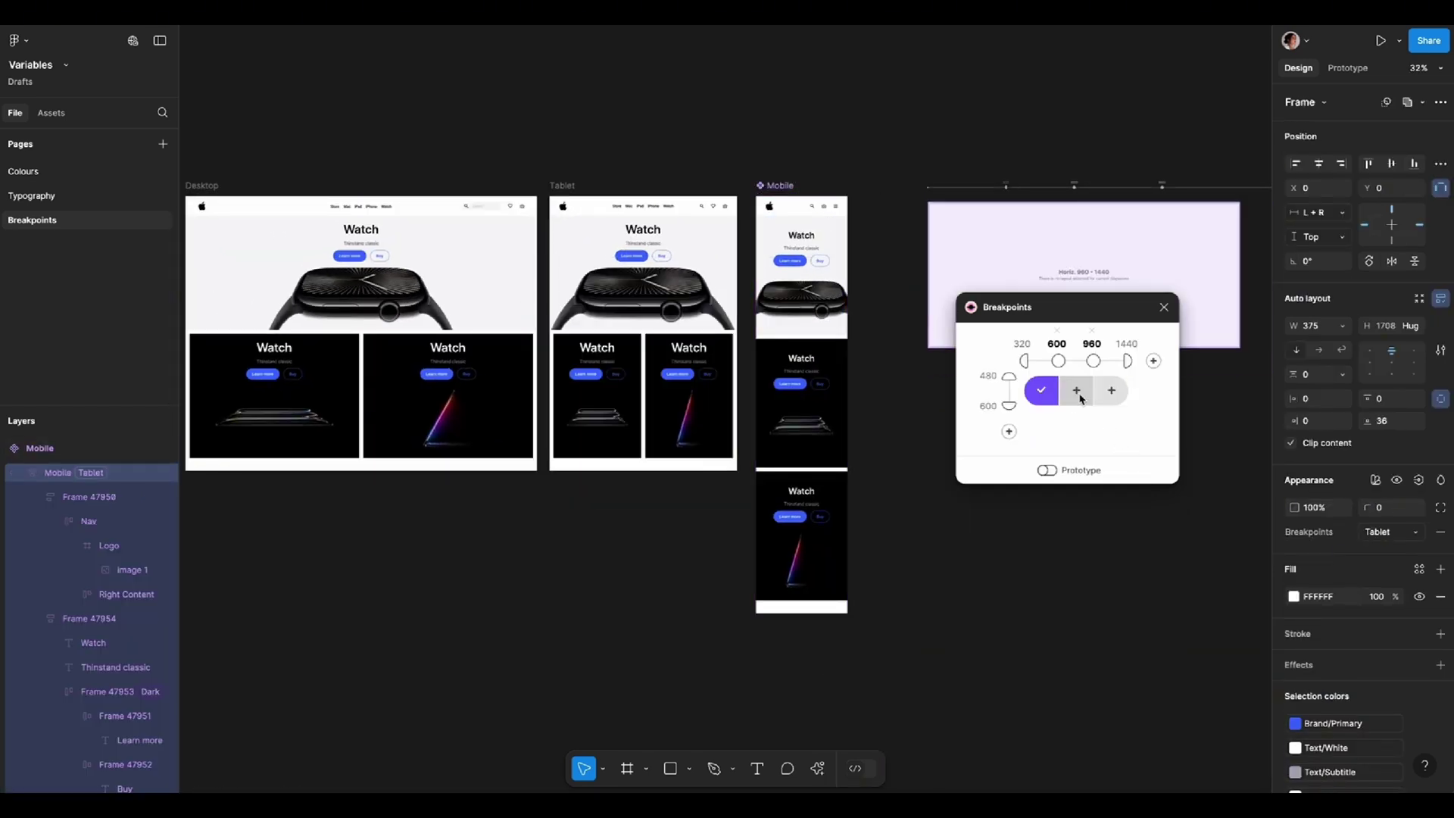
left_click(1076, 391)
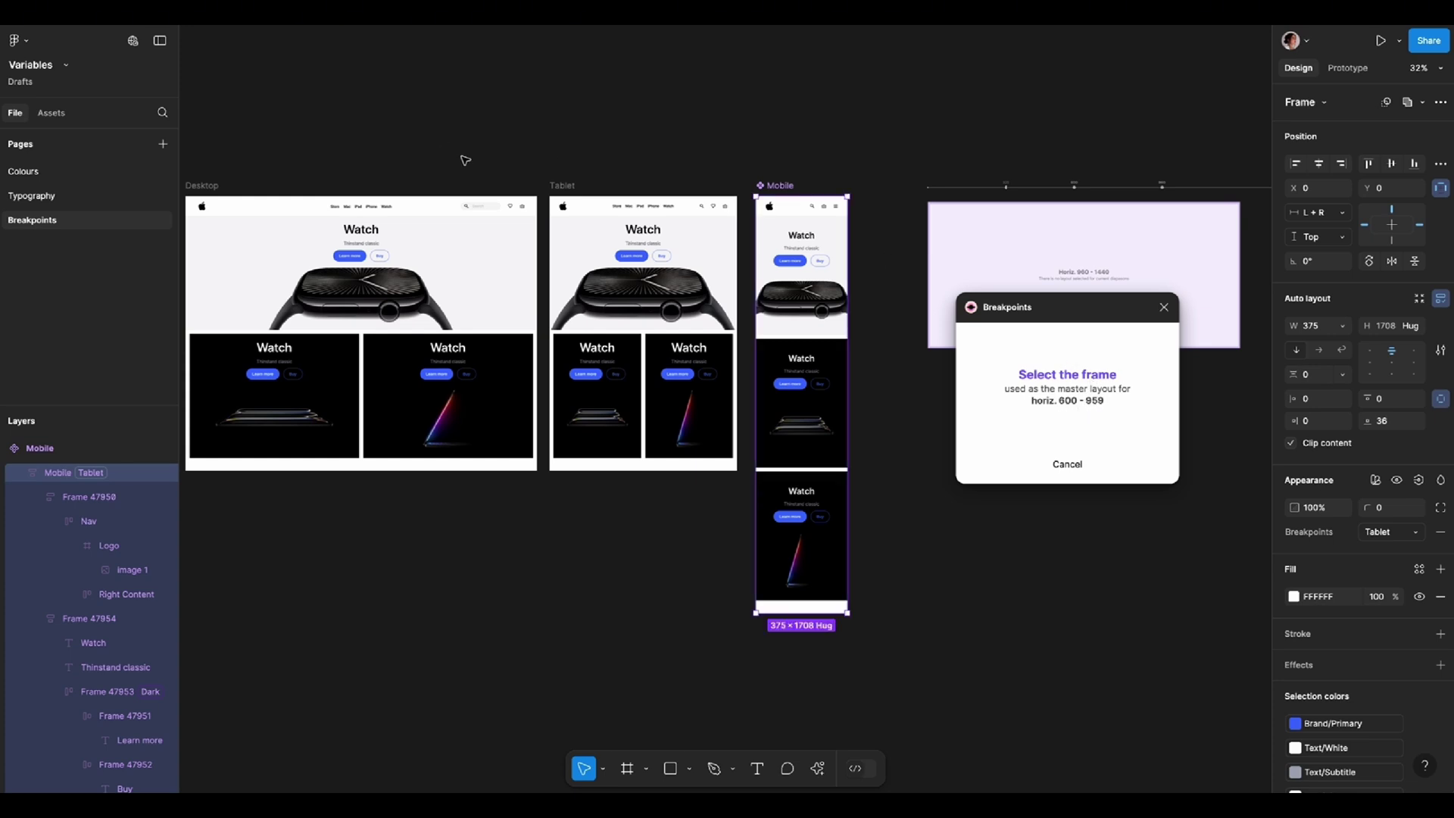
left_click(642, 284)
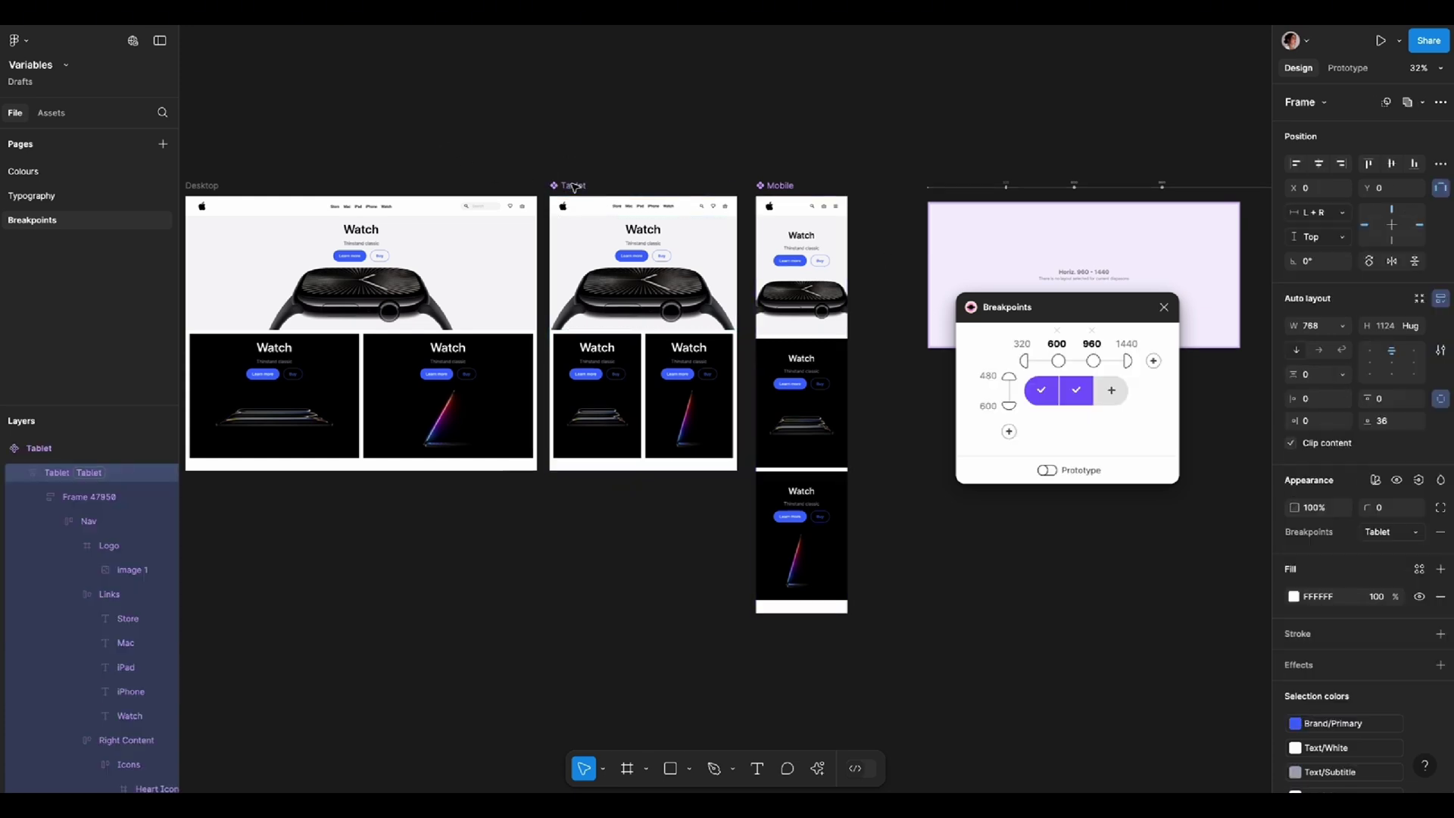
left_click(1117, 391)
left_click(212, 185)
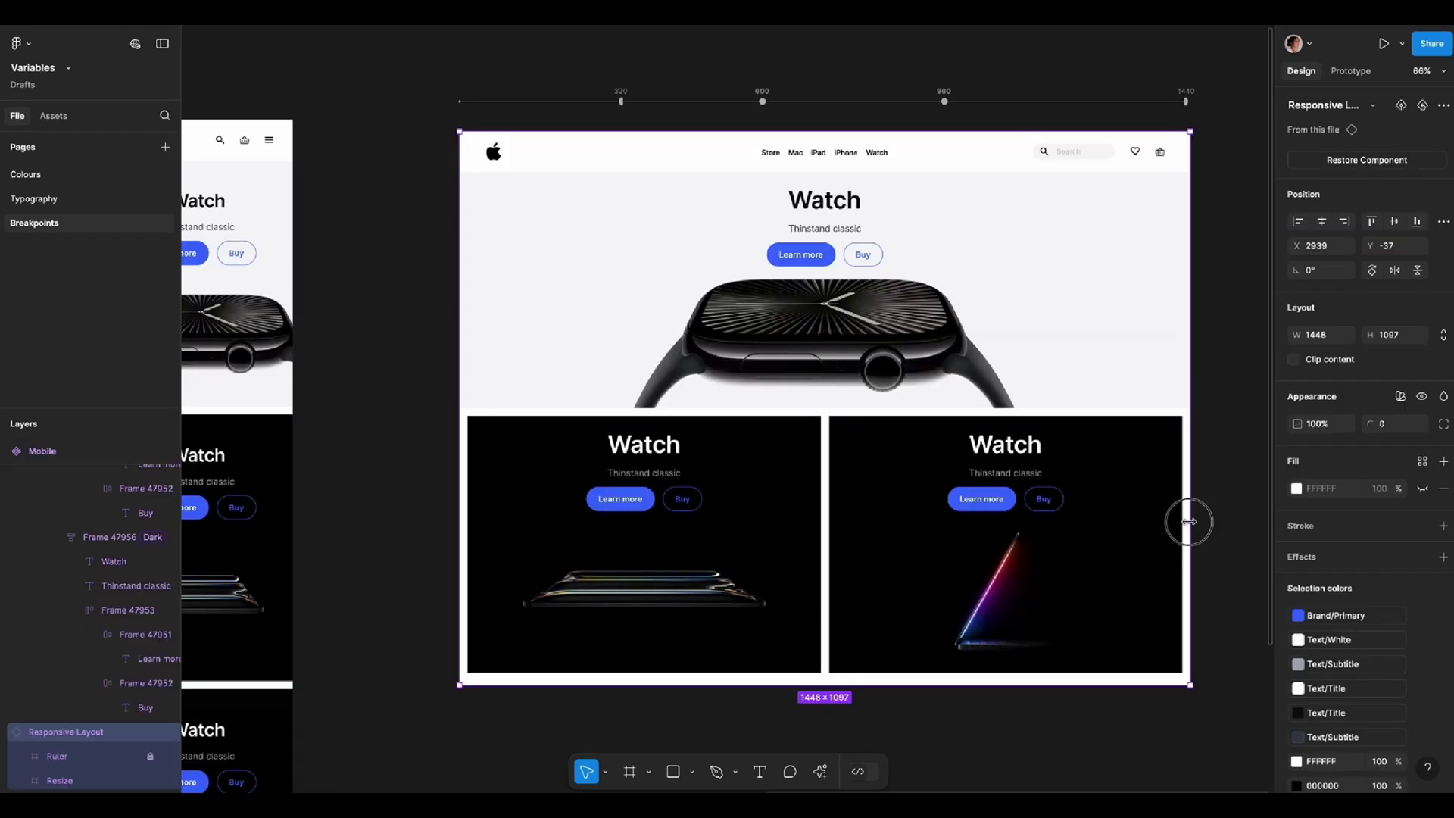
Resize the Responsive Layout frame to confirm it switches to the mobile design.
mouse_move(1189, 521)
left_mouse_down()
mouse_move(750, 500)
mouse_move(1191, 539)
left_mouse_up()
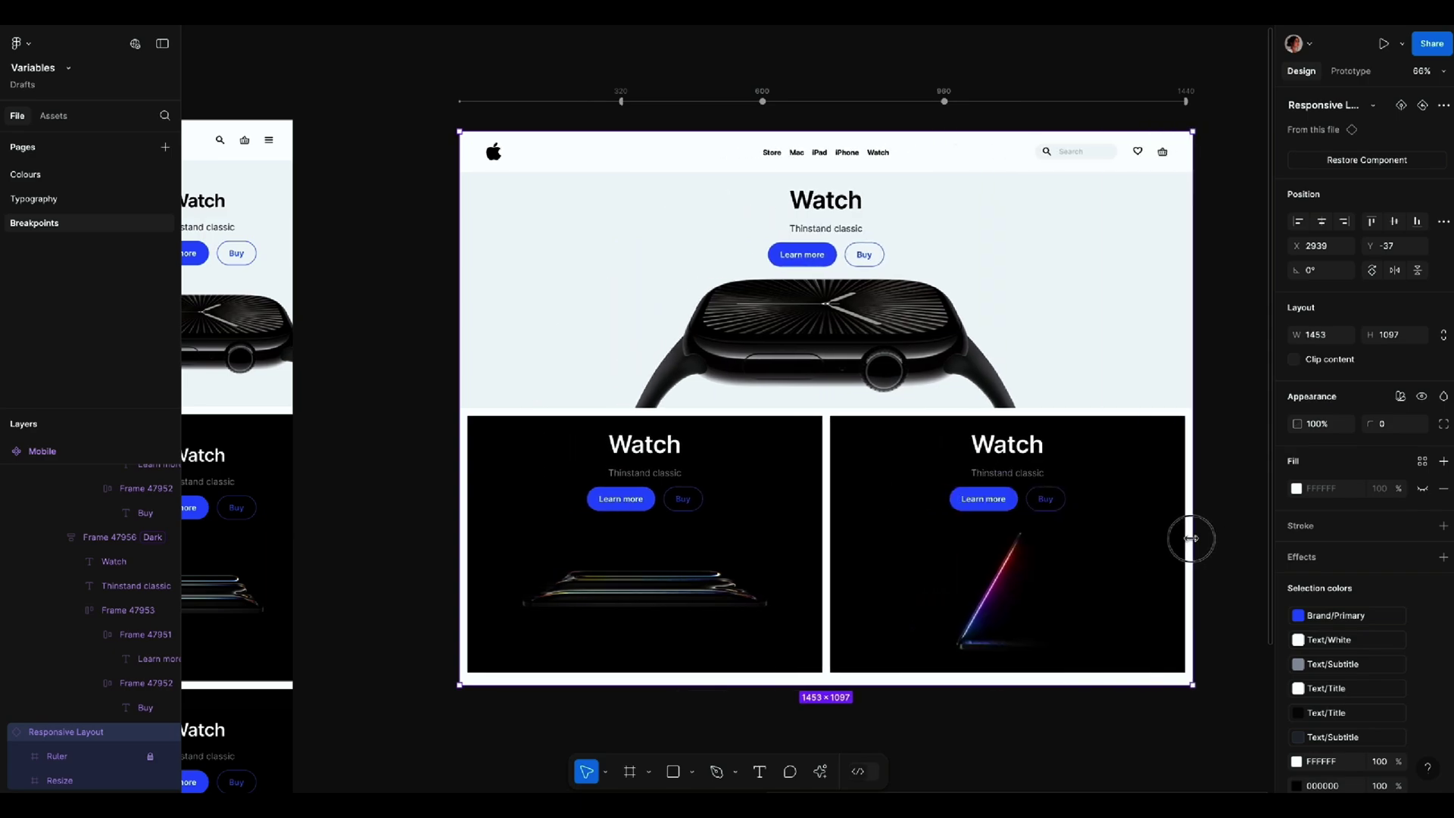